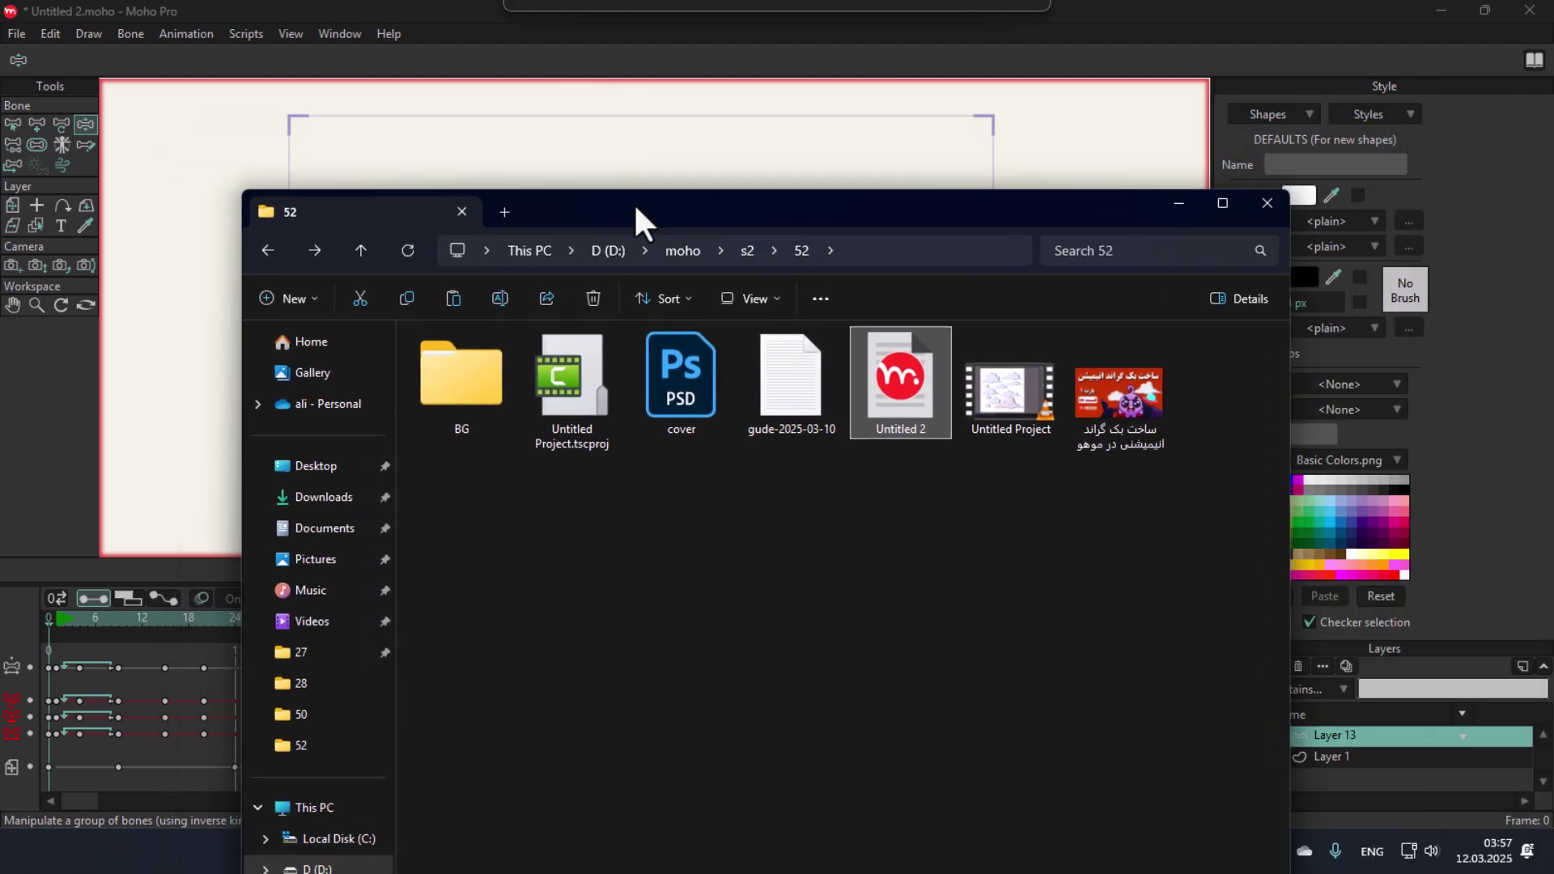
# Import all five cloud images, Asset 2@5x to Asset 6@5x, from BG/cartoon-cloud-collection/5x into the Moho project.
pyautogui.doubleClick(506, 382)
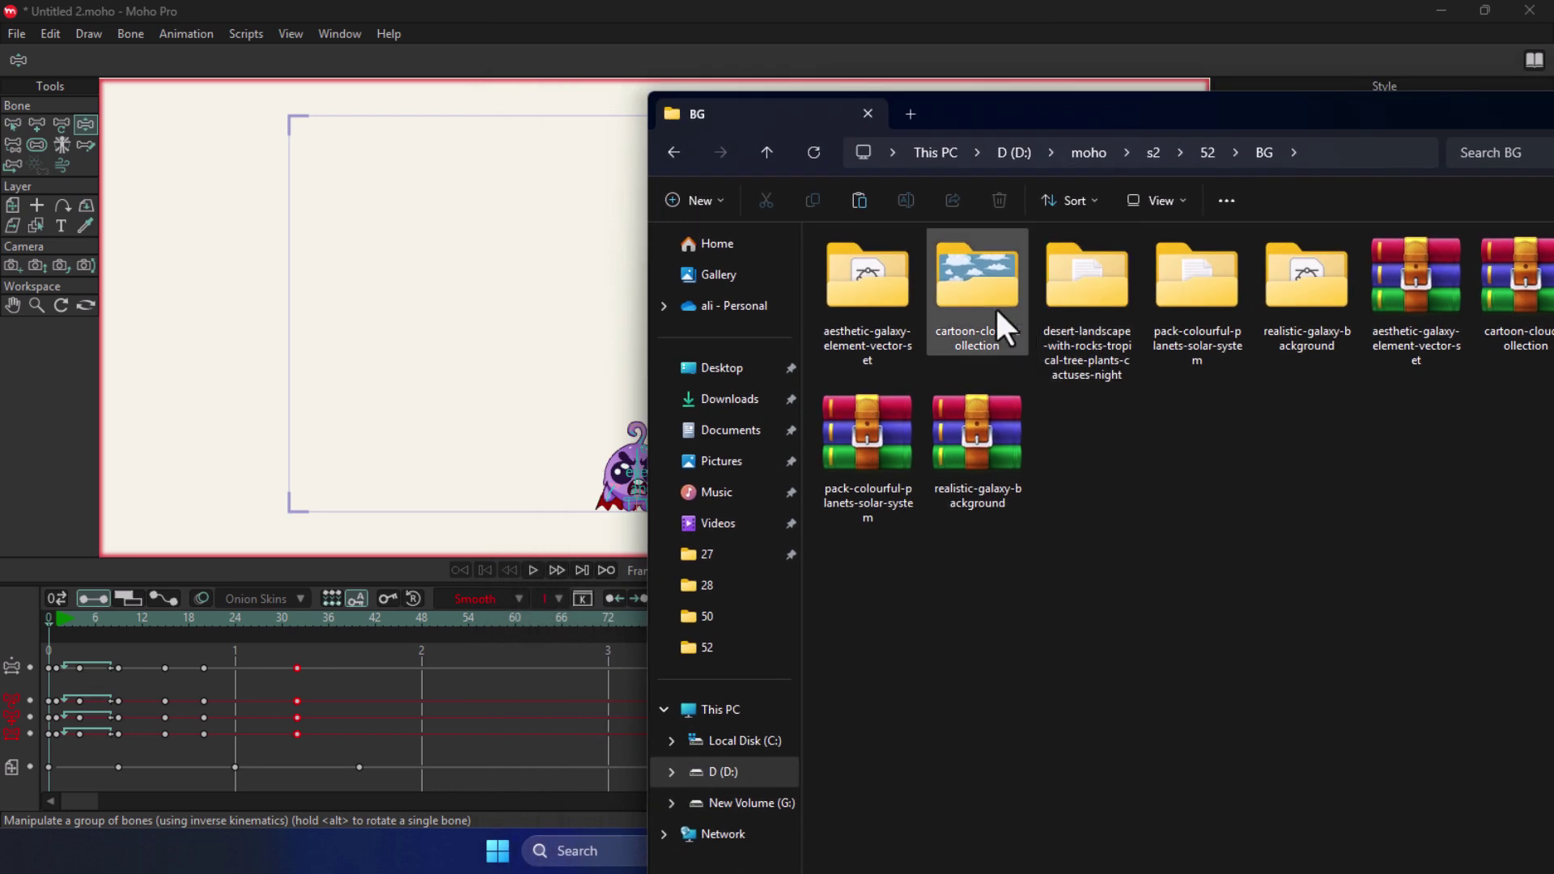
pyautogui.doubleClick(994, 307)
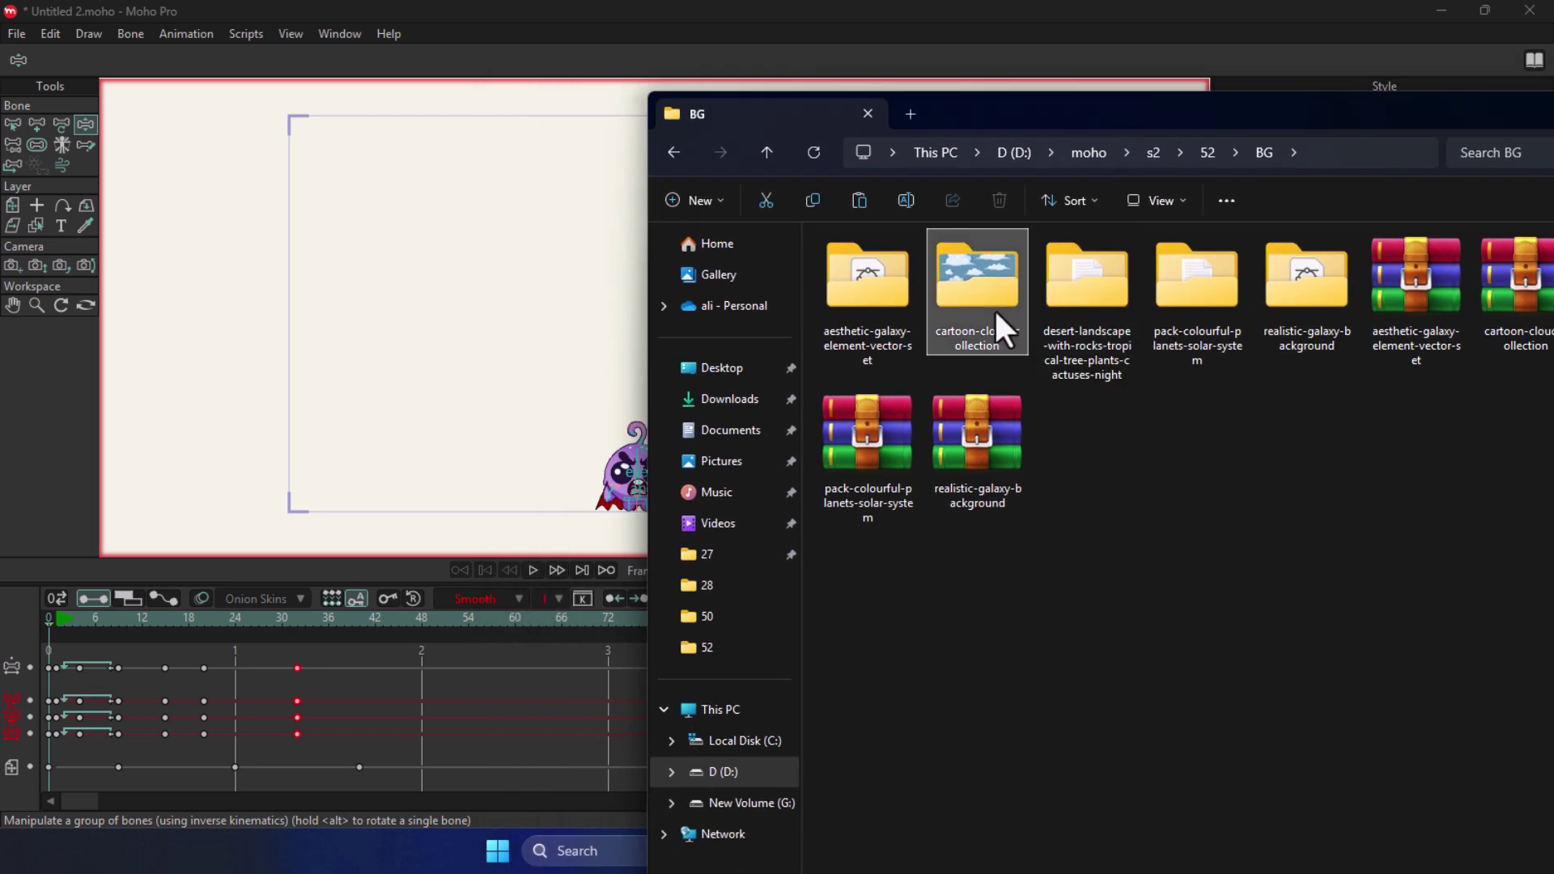
pyautogui.doubleClick(903, 316)
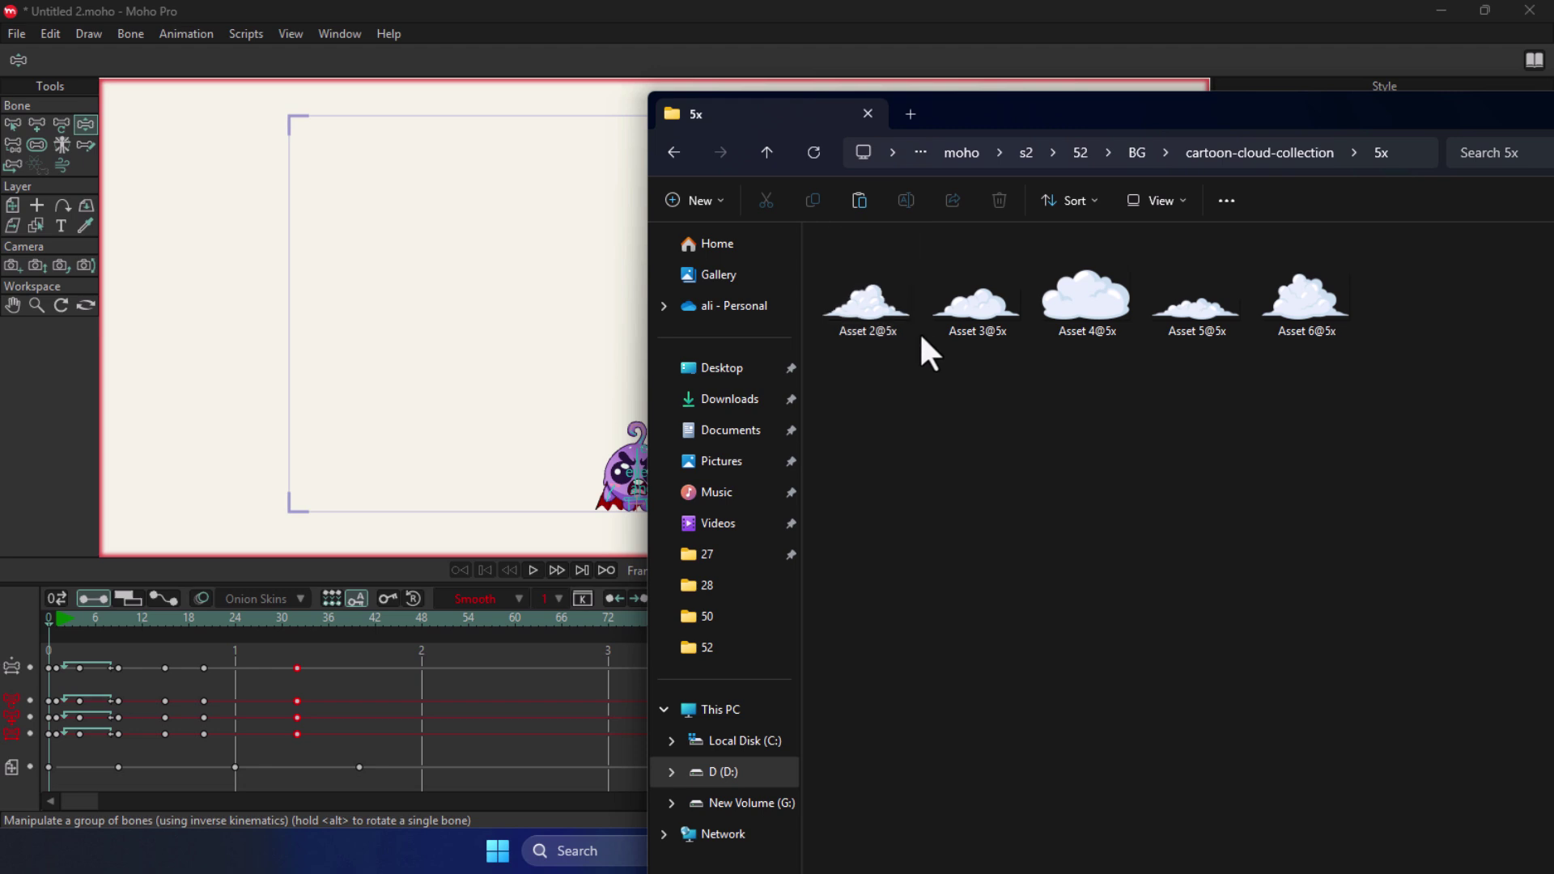
pyautogui.click(890, 329)
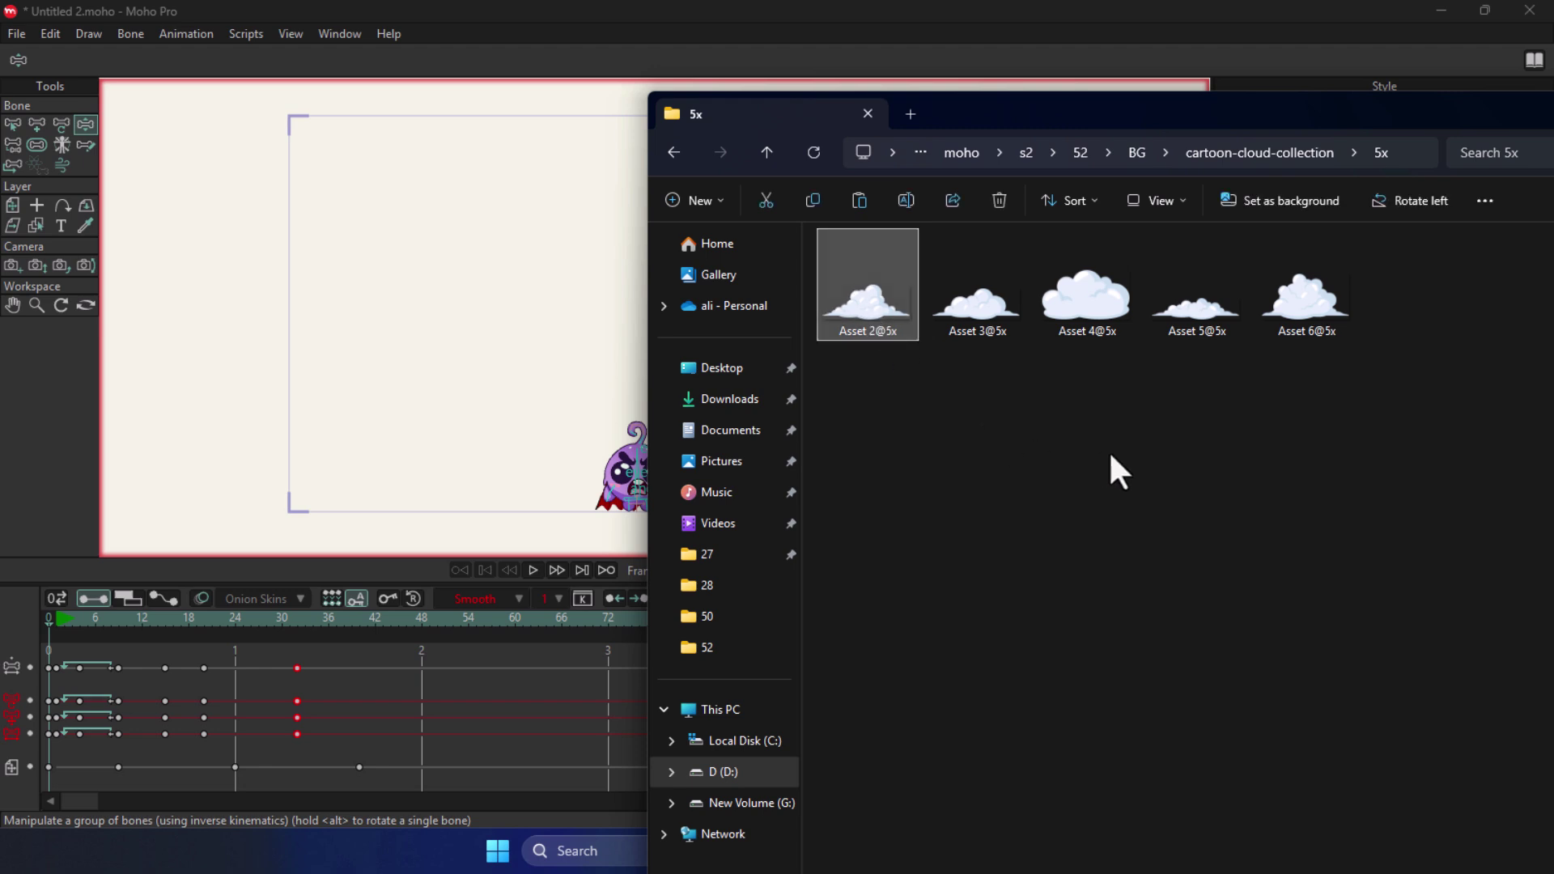
pyautogui.moveTo(1376, 417); pyautogui.dragTo(729, 243)
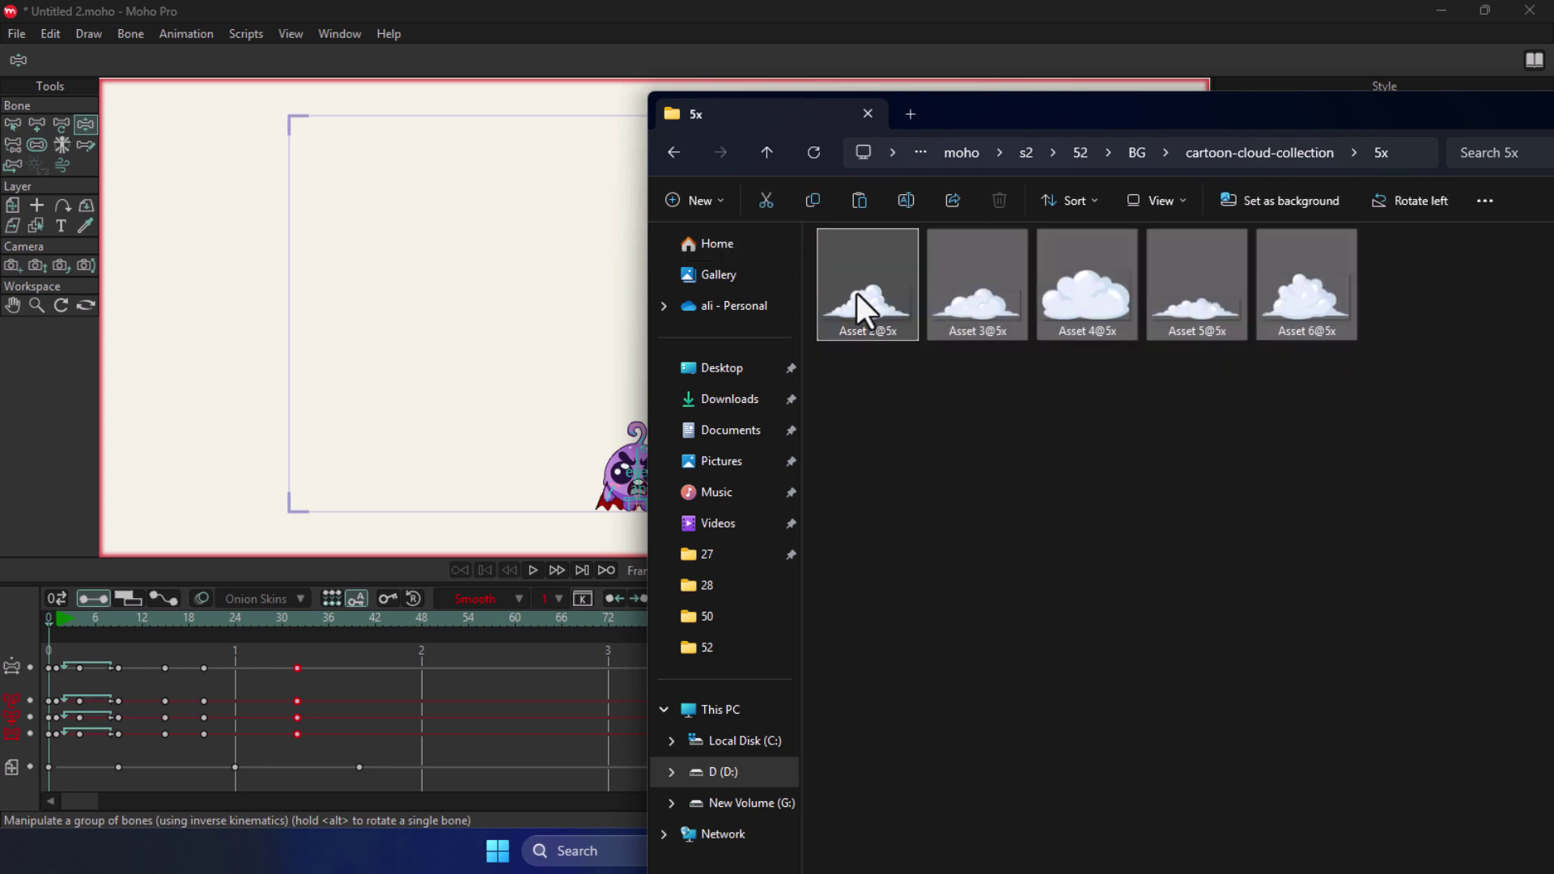
pyautogui.moveTo(862, 296); pyautogui.dragTo(450, 306)
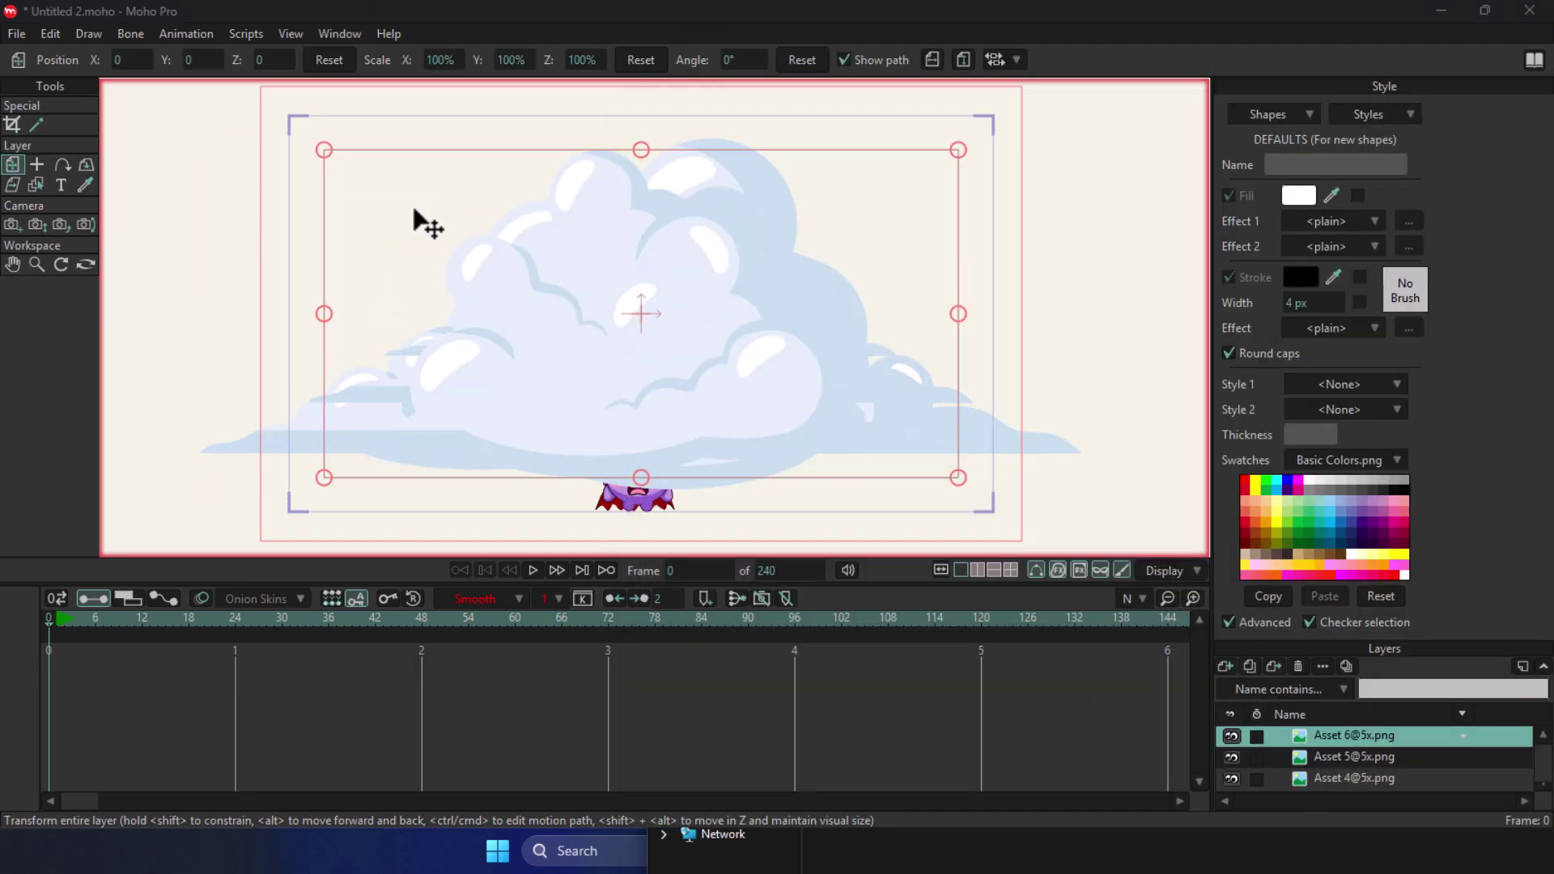
# Hide the Style window so that the Layers window gets more room.
pyautogui.click(298, 30)
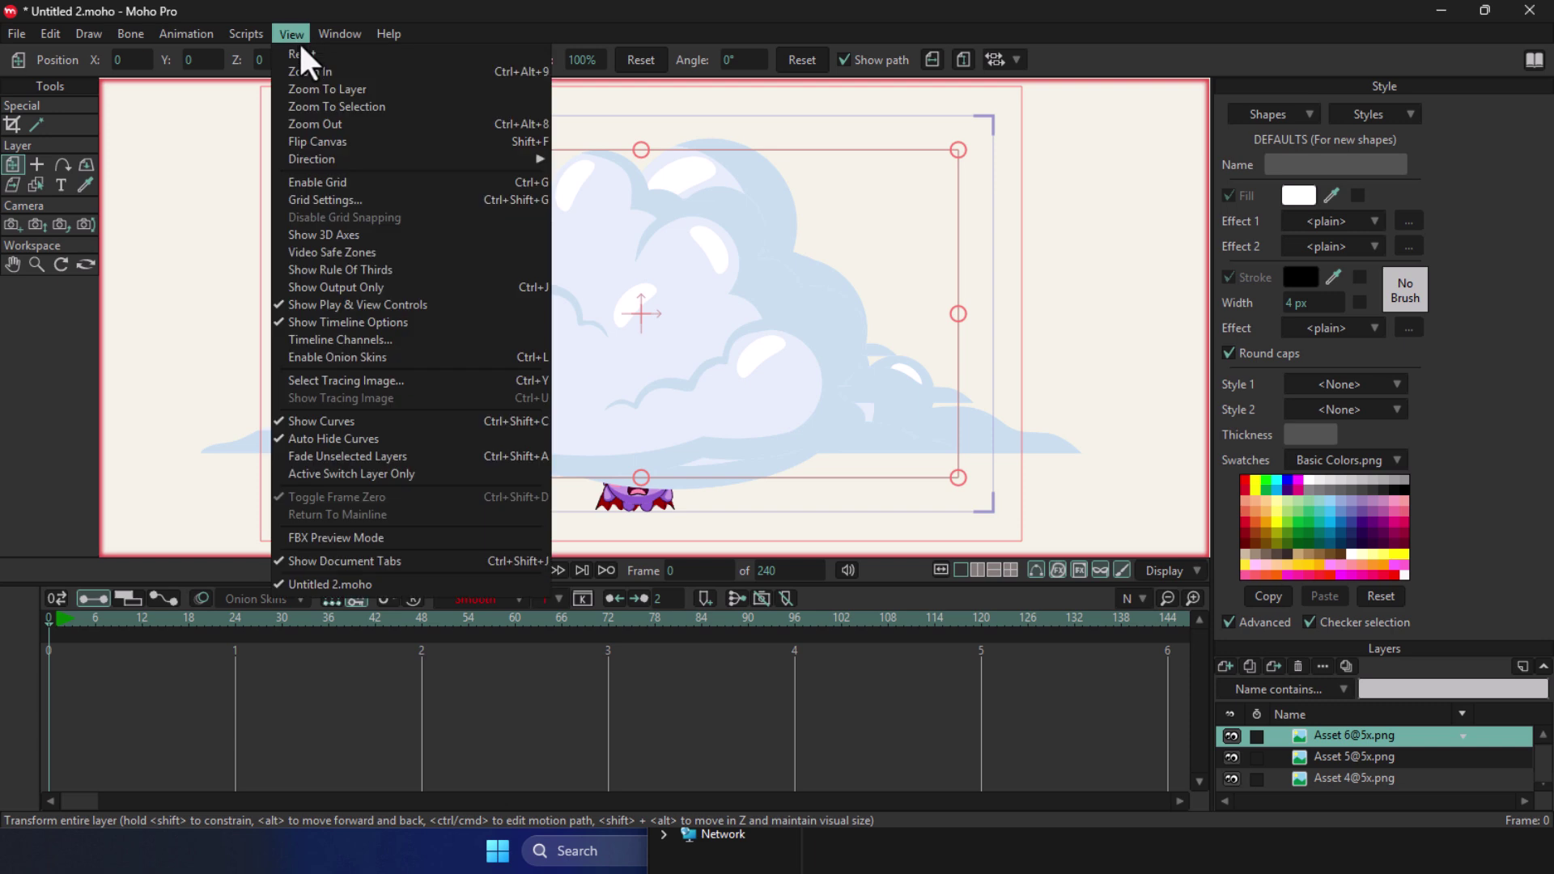
pyautogui.moveTo(340, 34)
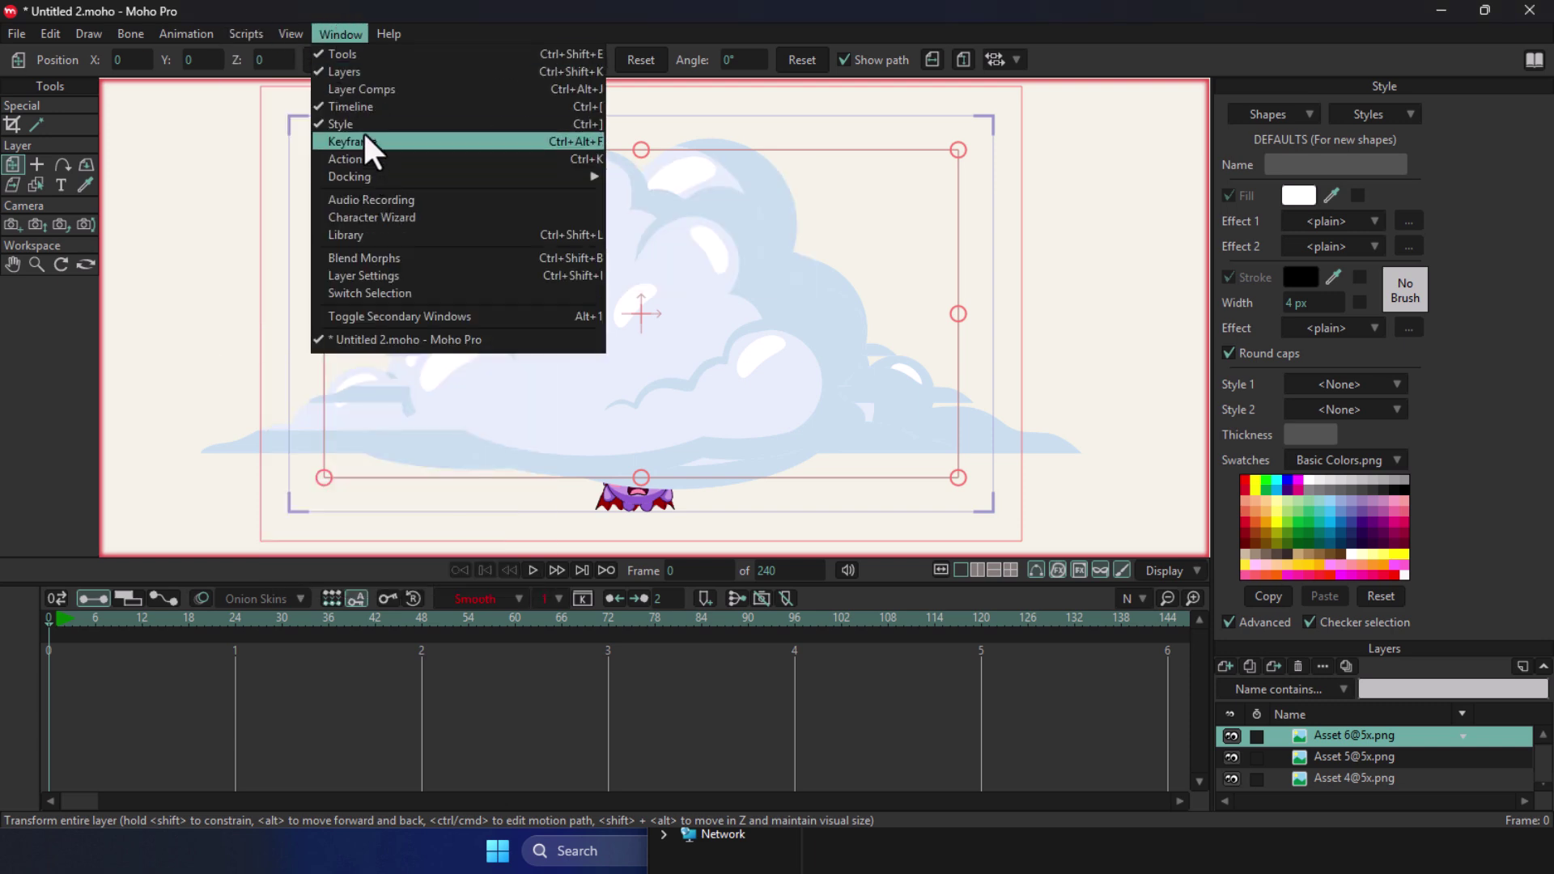
pyautogui.click(354, 122)
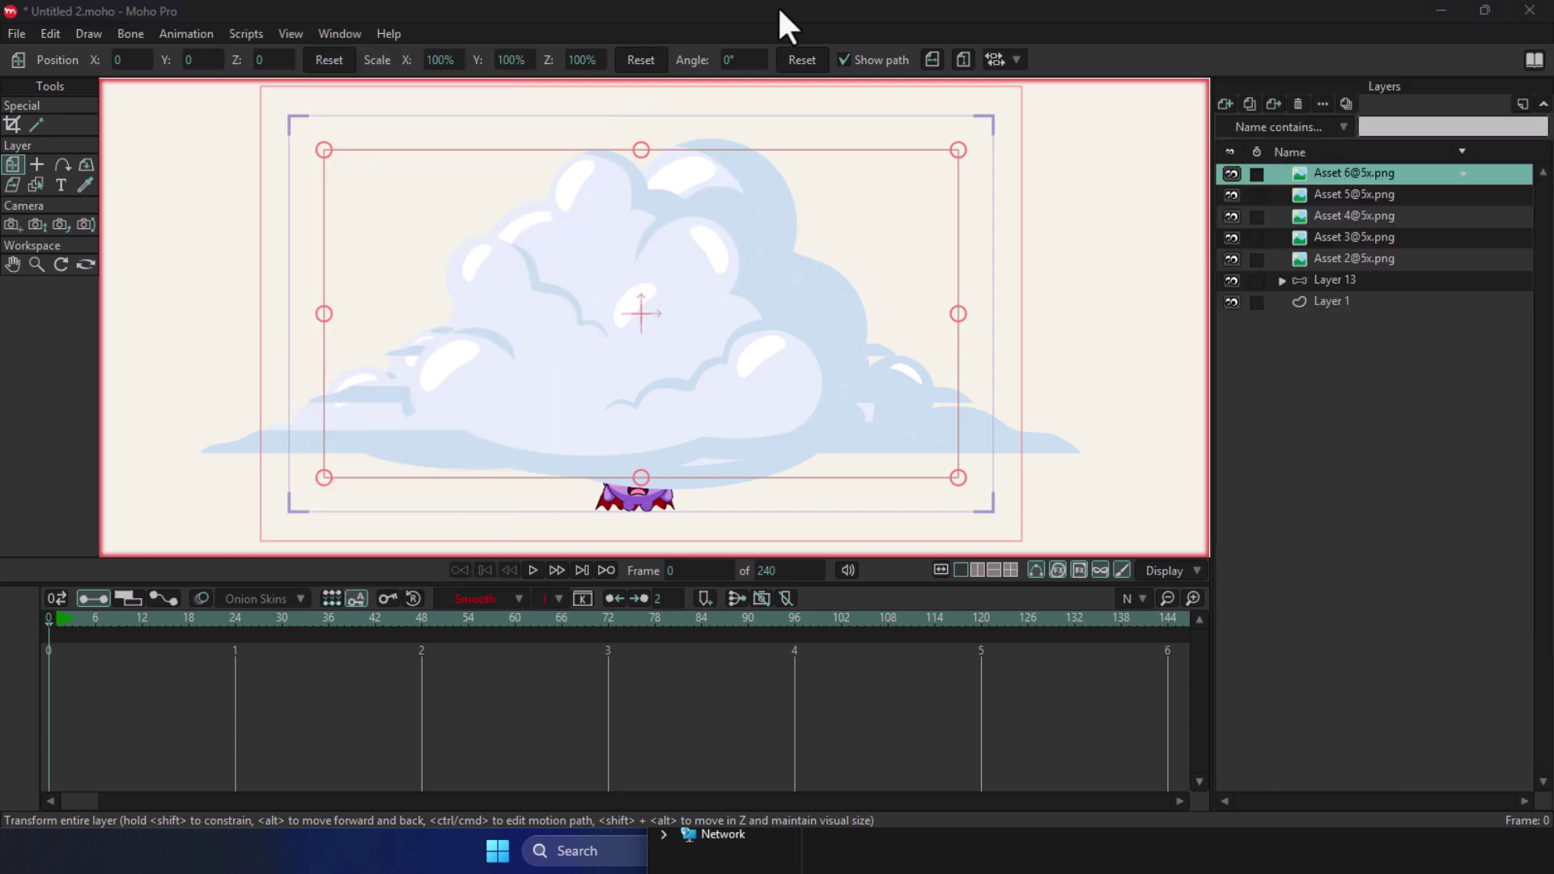
# Scale all five cloud layers together to about 17.9% and move them above the camera frame, about X -0.33, Y 1.33.
pyautogui.keyDown('shift'); pyautogui.click(1349, 255); pyautogui.keyUp('shift')
pyautogui.moveTo(1062, 499); pyautogui.dragTo(806, 311)
pyautogui.scroll(3, 738, 427)
pyautogui.moveTo(694, 491); pyautogui.dragTo(629, 228)
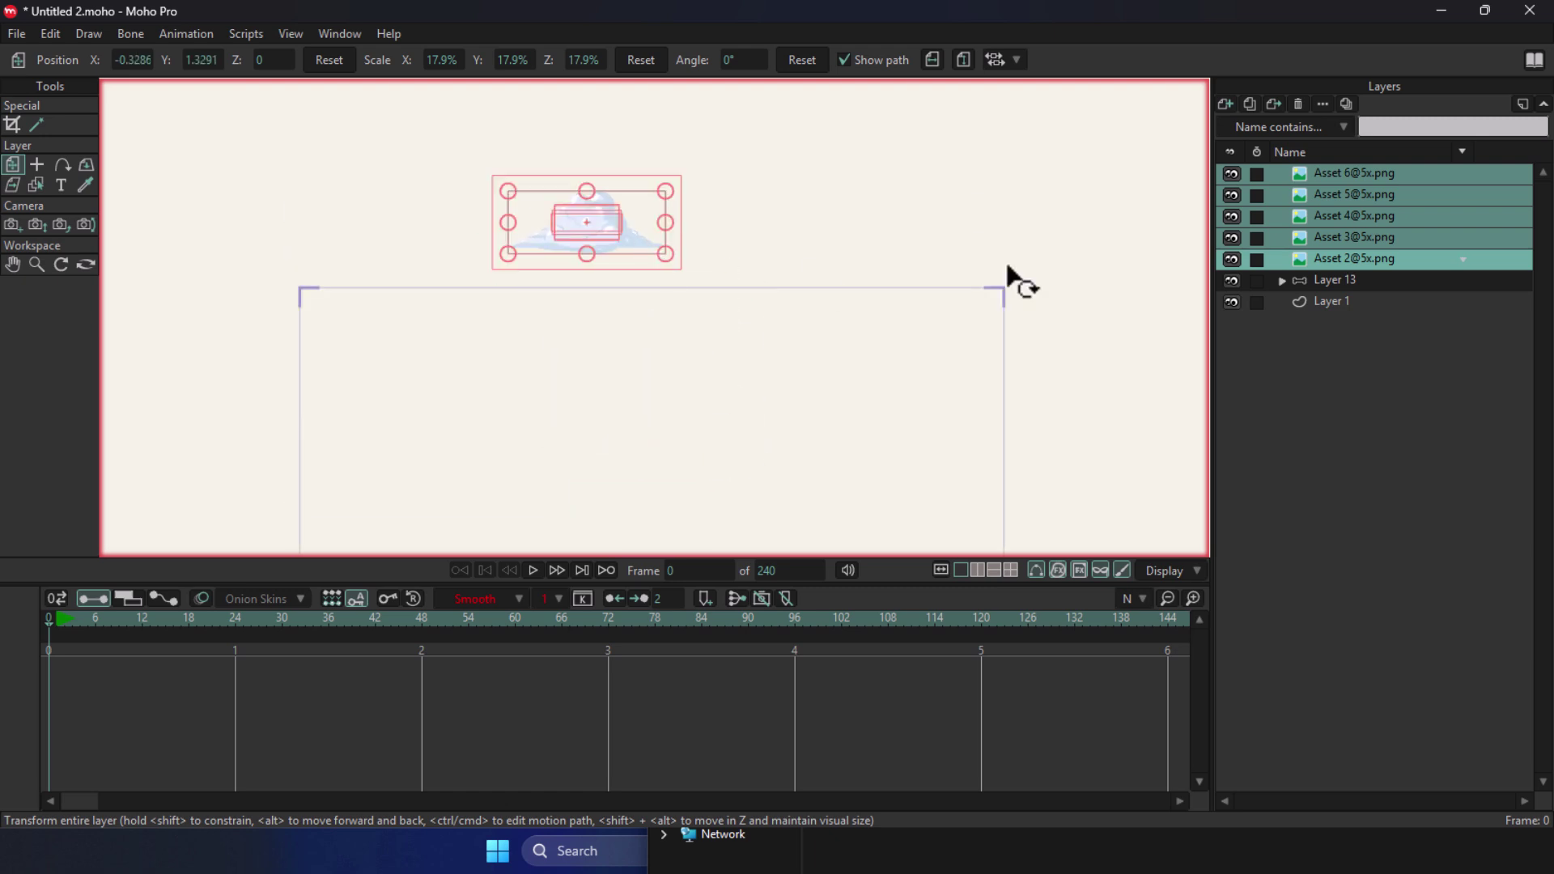
# Spread the upper clouds: Asset 3 to about X 0.27, Y 1.58, Asset 4 to about X -0.64, Y 1.57, Asset 5 between and slightly above.
pyautogui.click(1386, 238)
pyautogui.moveTo(723, 232); pyautogui.dragTo(731, 180)
pyautogui.click(1388, 219)
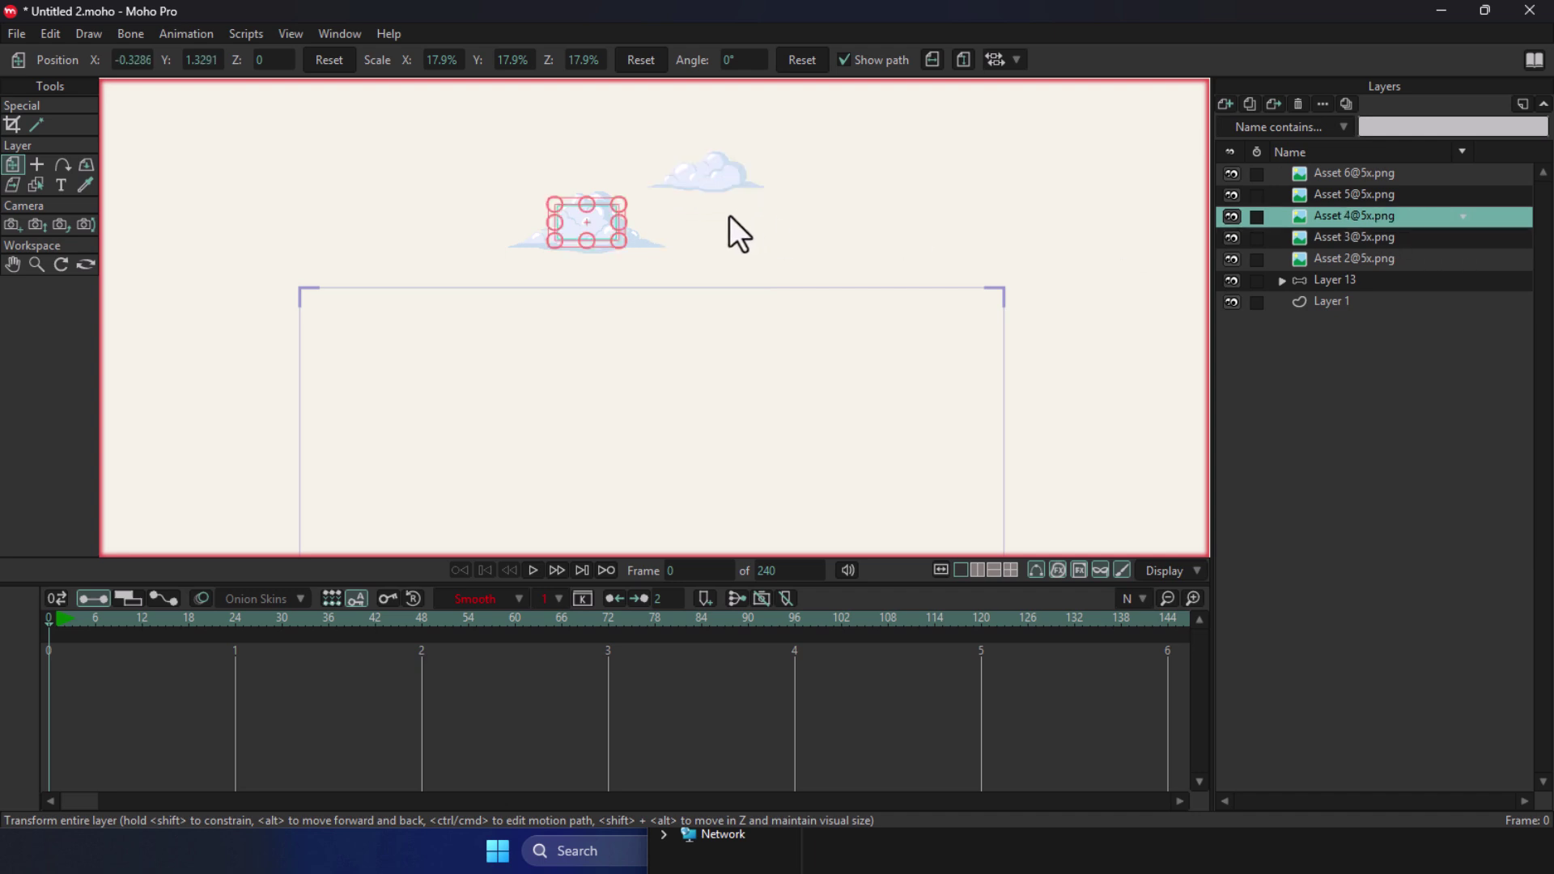
pyautogui.moveTo(596, 207); pyautogui.dragTo(538, 166)
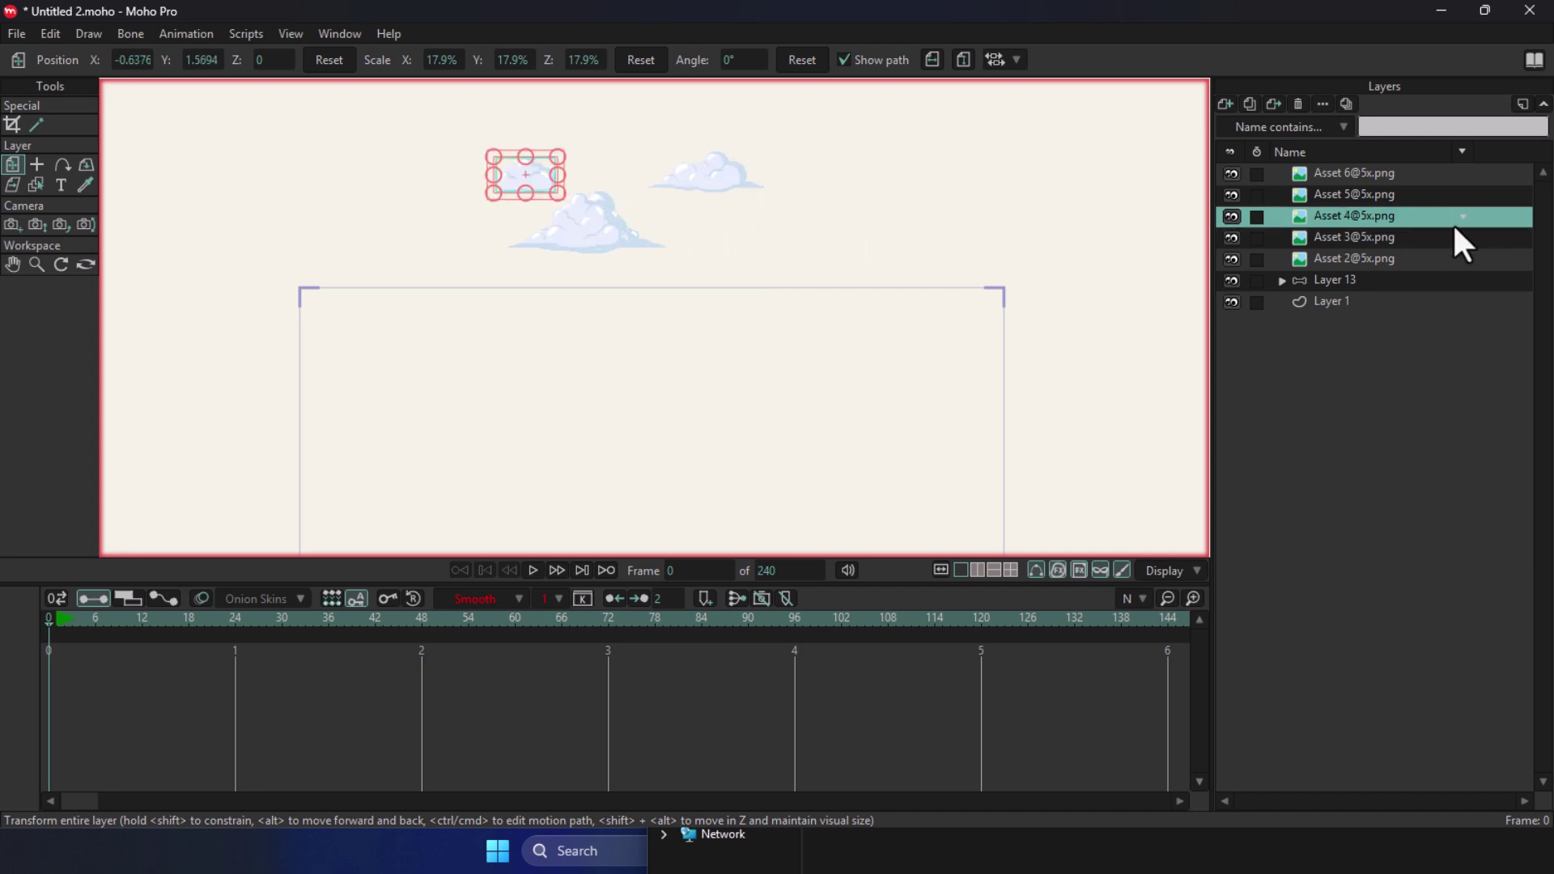
pyautogui.click(1407, 194)
pyautogui.moveTo(600, 212); pyautogui.dragTo(675, 151)
# Place the two large clouds side by side below the others: Asset 2 at about X 0.26, Y 1.27 and Asset 6 at about X -0.45, Y 1.27.
pyautogui.click(1376, 237)
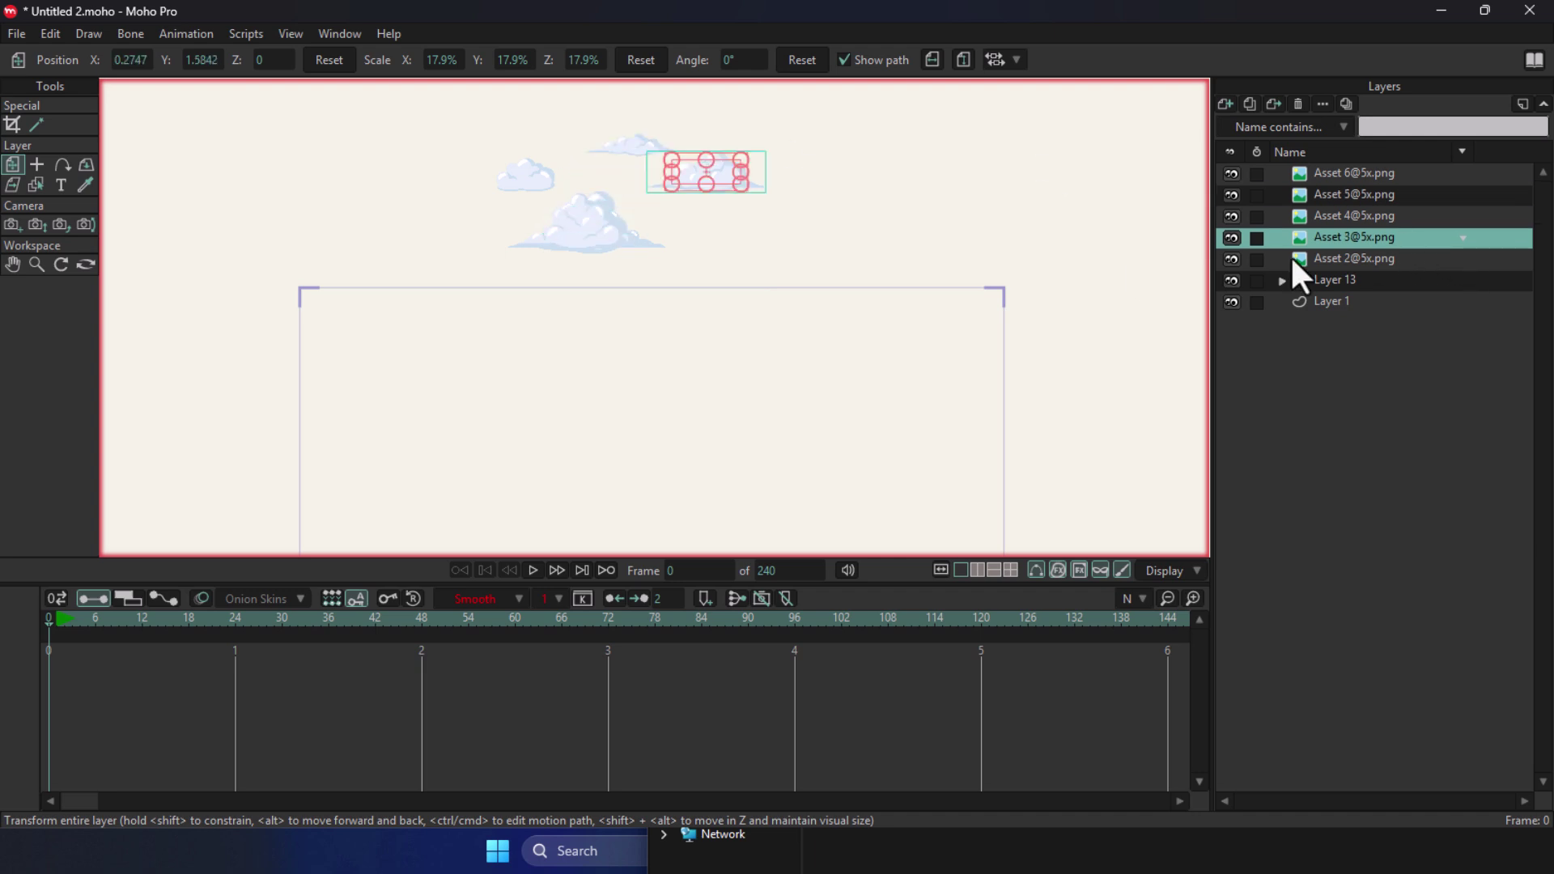
pyautogui.click(1378, 258)
pyautogui.moveTo(621, 204); pyautogui.dragTo(716, 237)
pyautogui.scroll(-2, 752, 272)
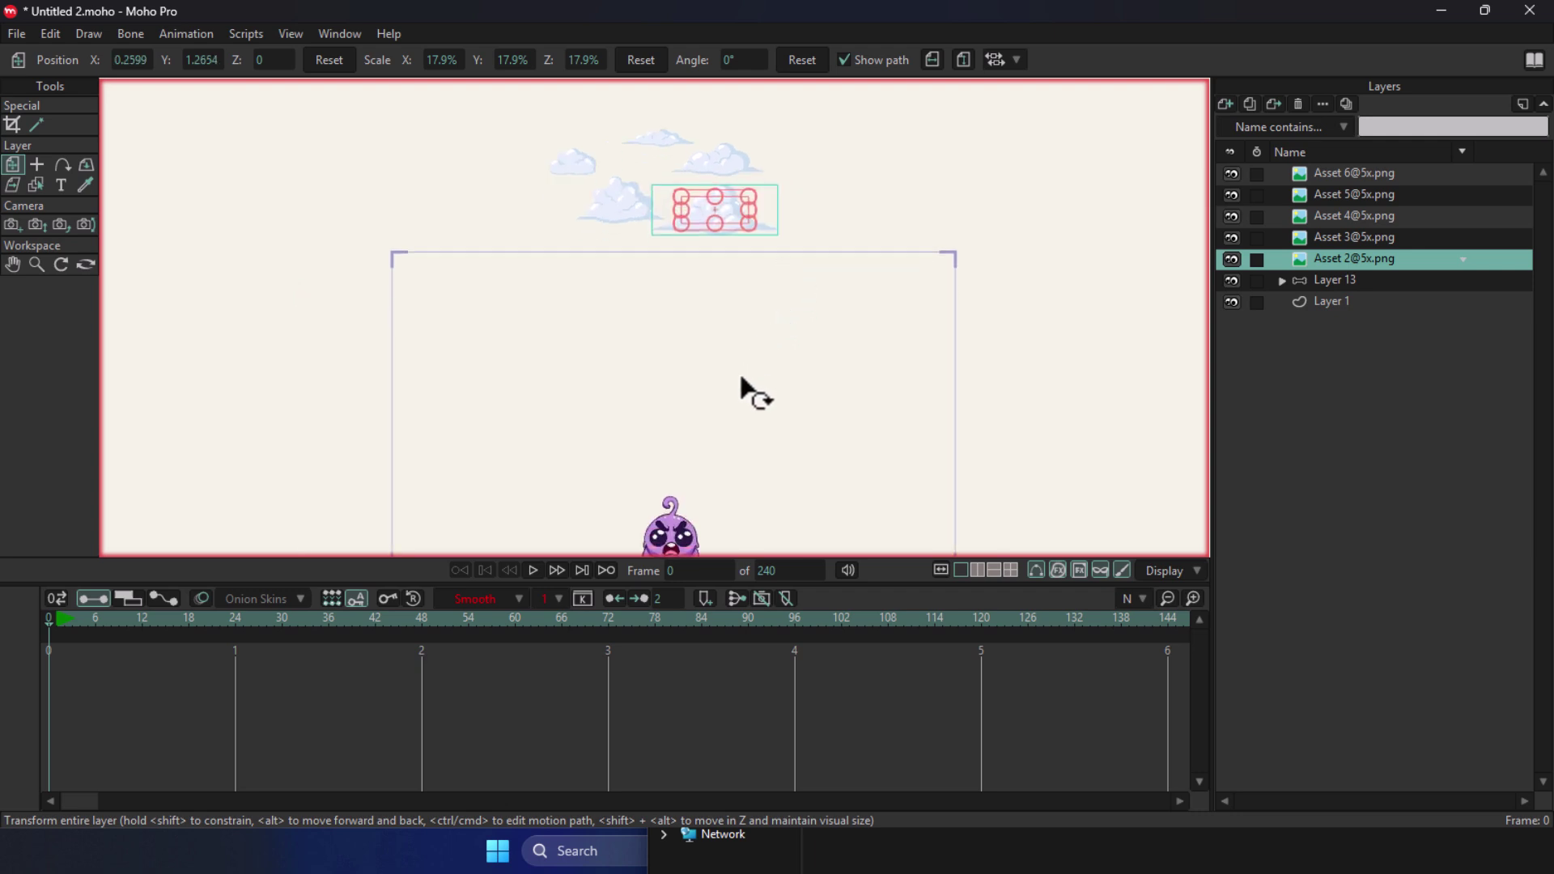
pyautogui.click(1340, 180)
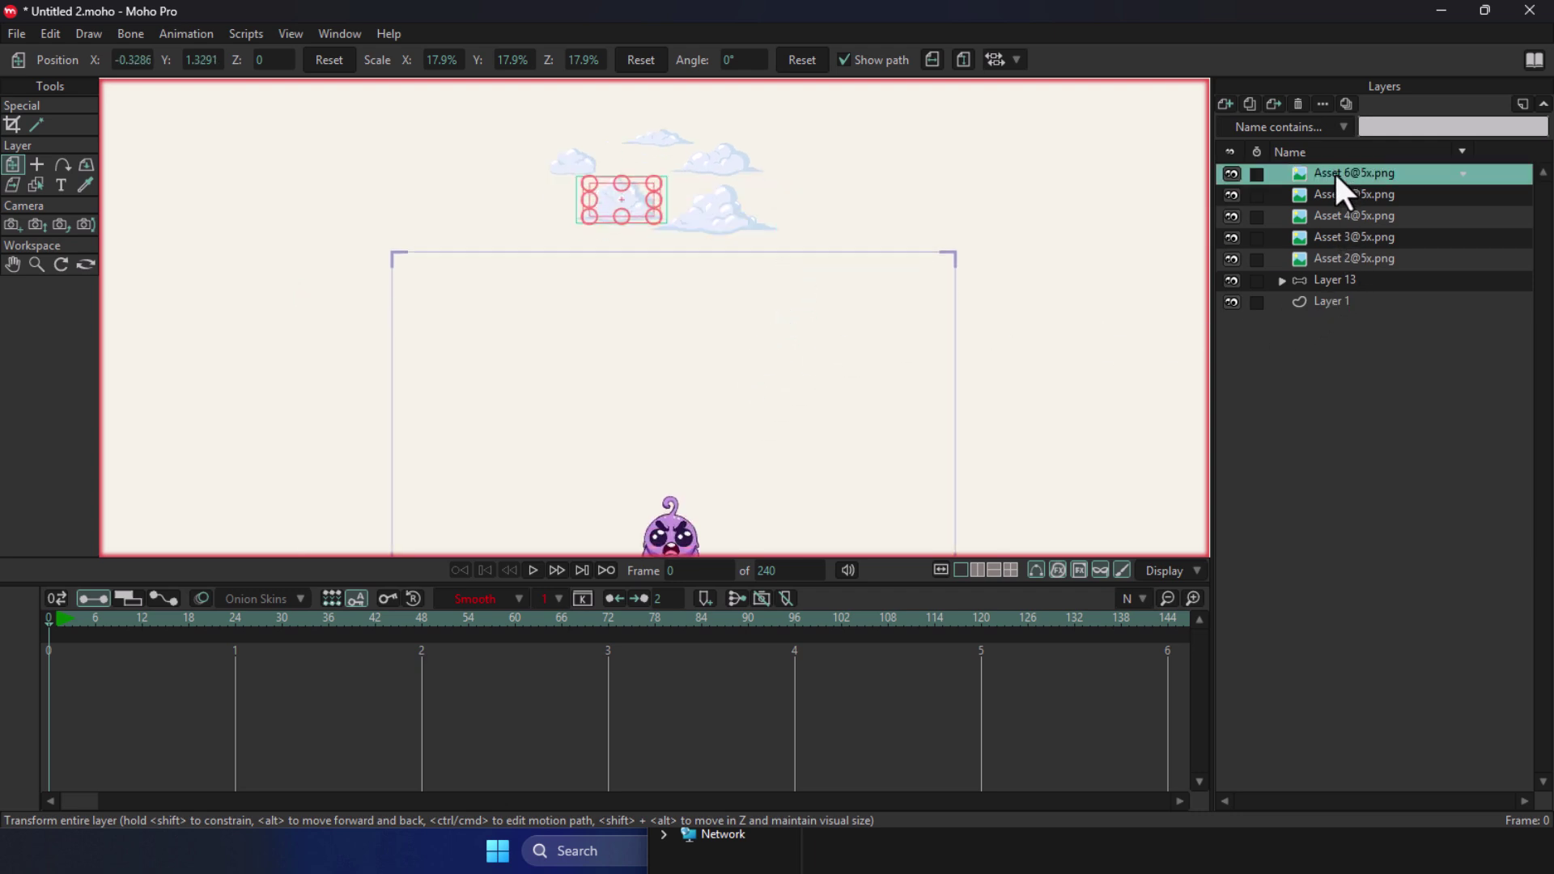
pyautogui.moveTo(629, 202)
pyautogui.mouseDown()
pyautogui.moveTo(555, 207)
pyautogui.moveTo(606, 212)
pyautogui.mouseUp()
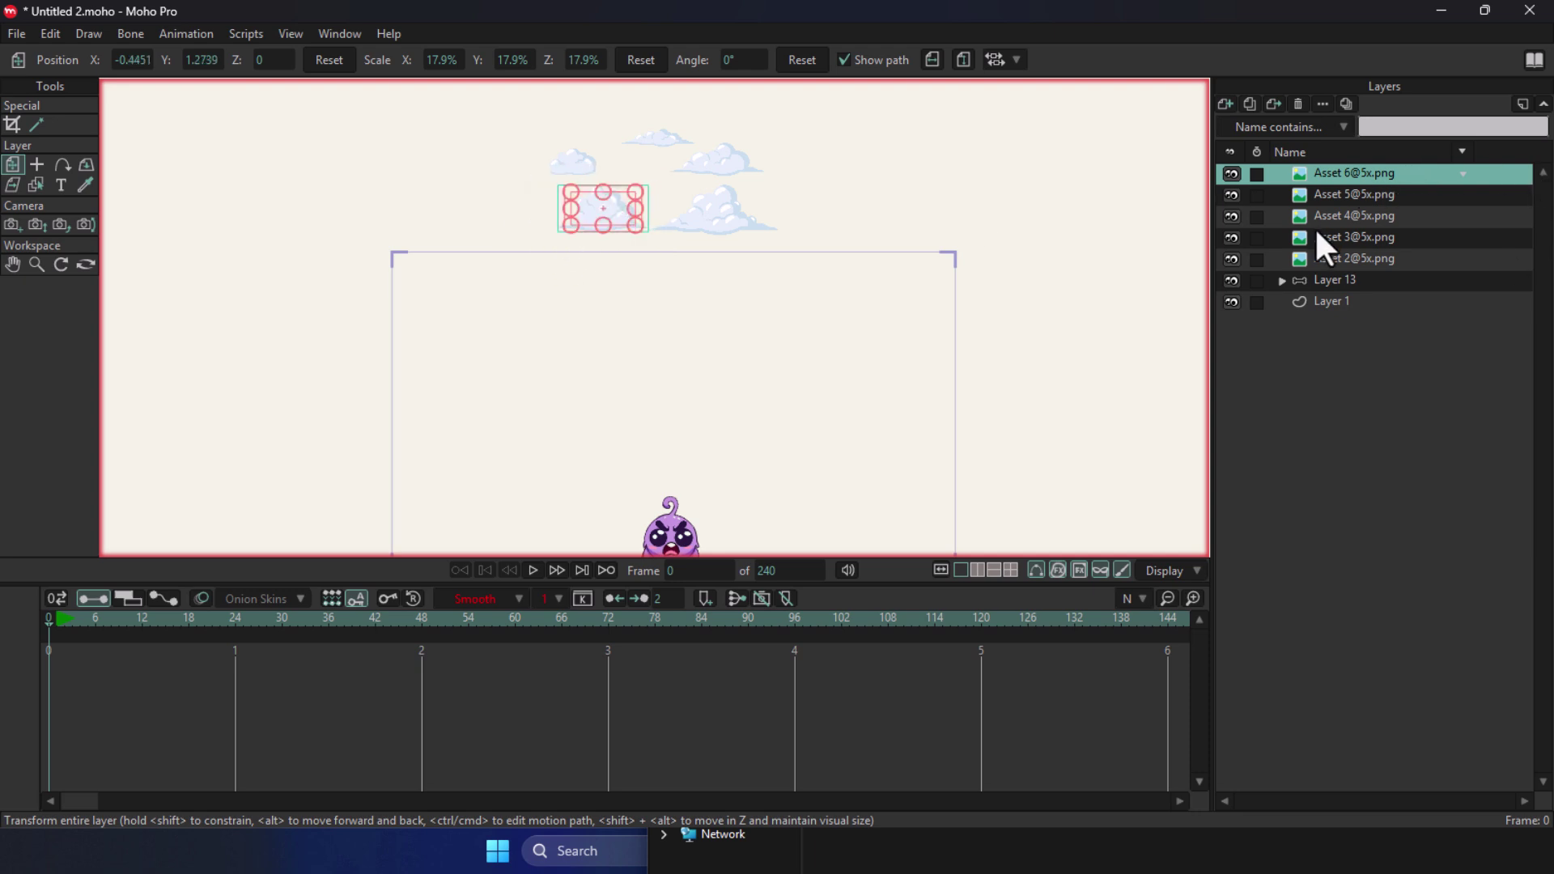
# Preview the character's upward flight on Layer 13 and park the playhead on its keyframe at frame 32.
pyautogui.scroll(1, 686, 259)
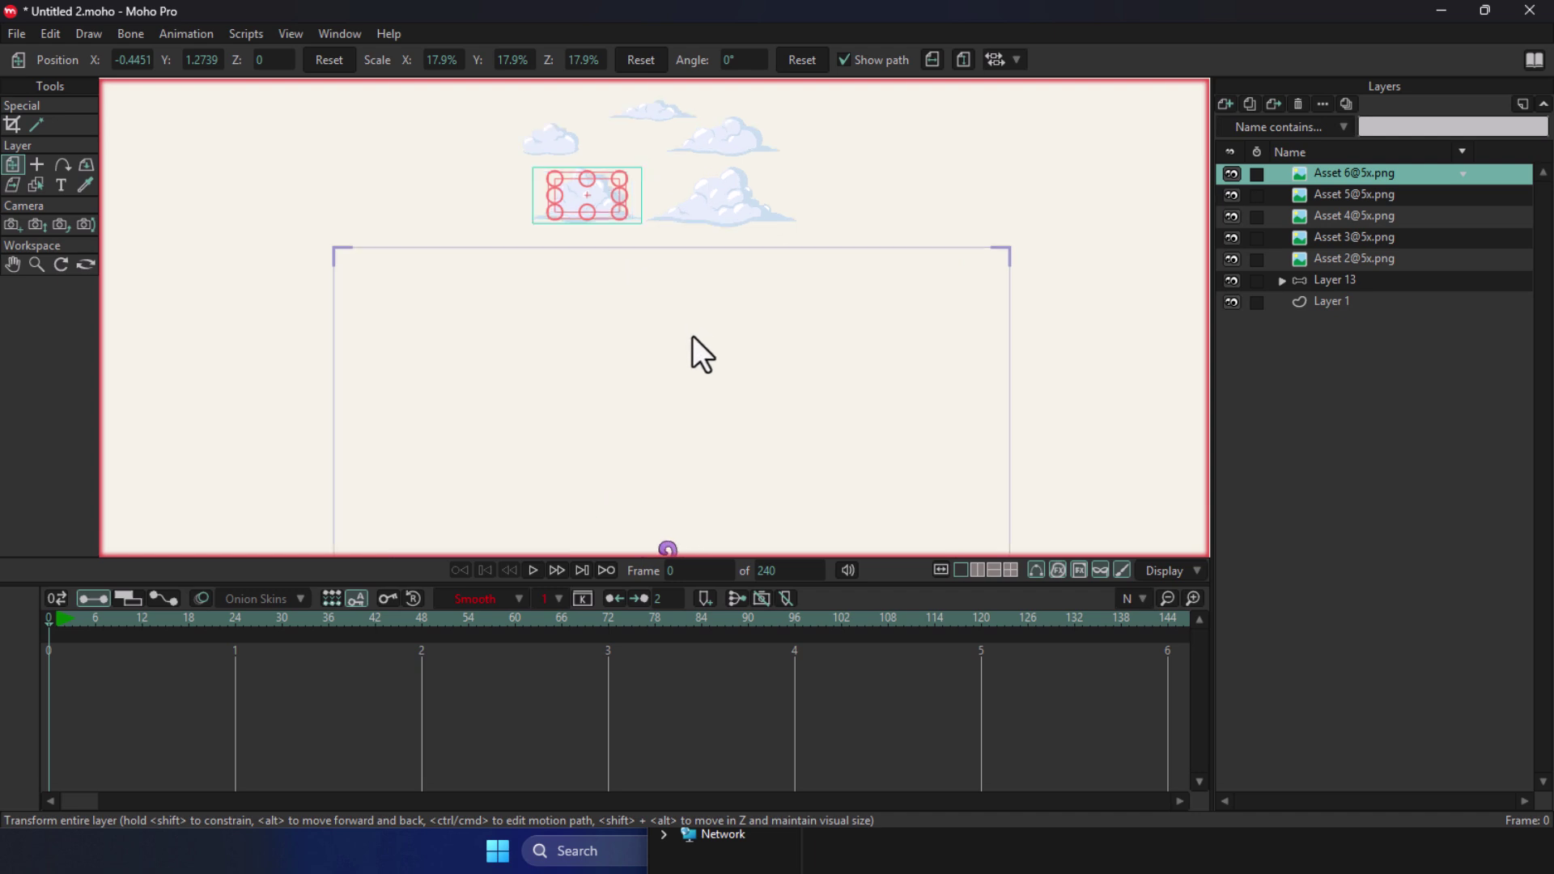
pyautogui.scroll(-3, 737, 259)
pyautogui.scroll(1, 789, 231)
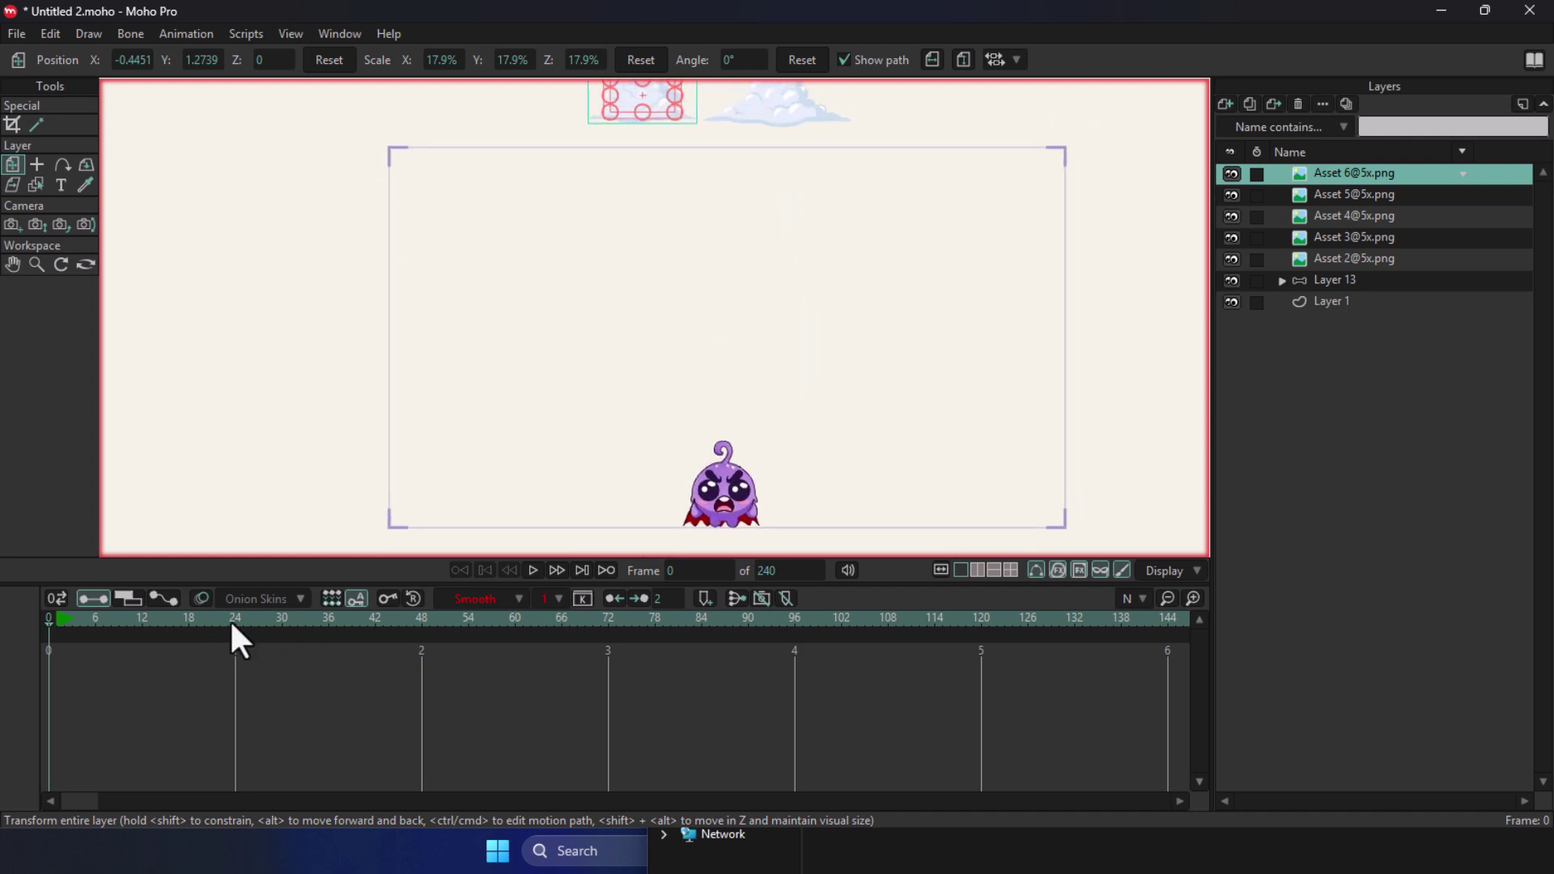
pyautogui.scroll(-1, 999, 327)
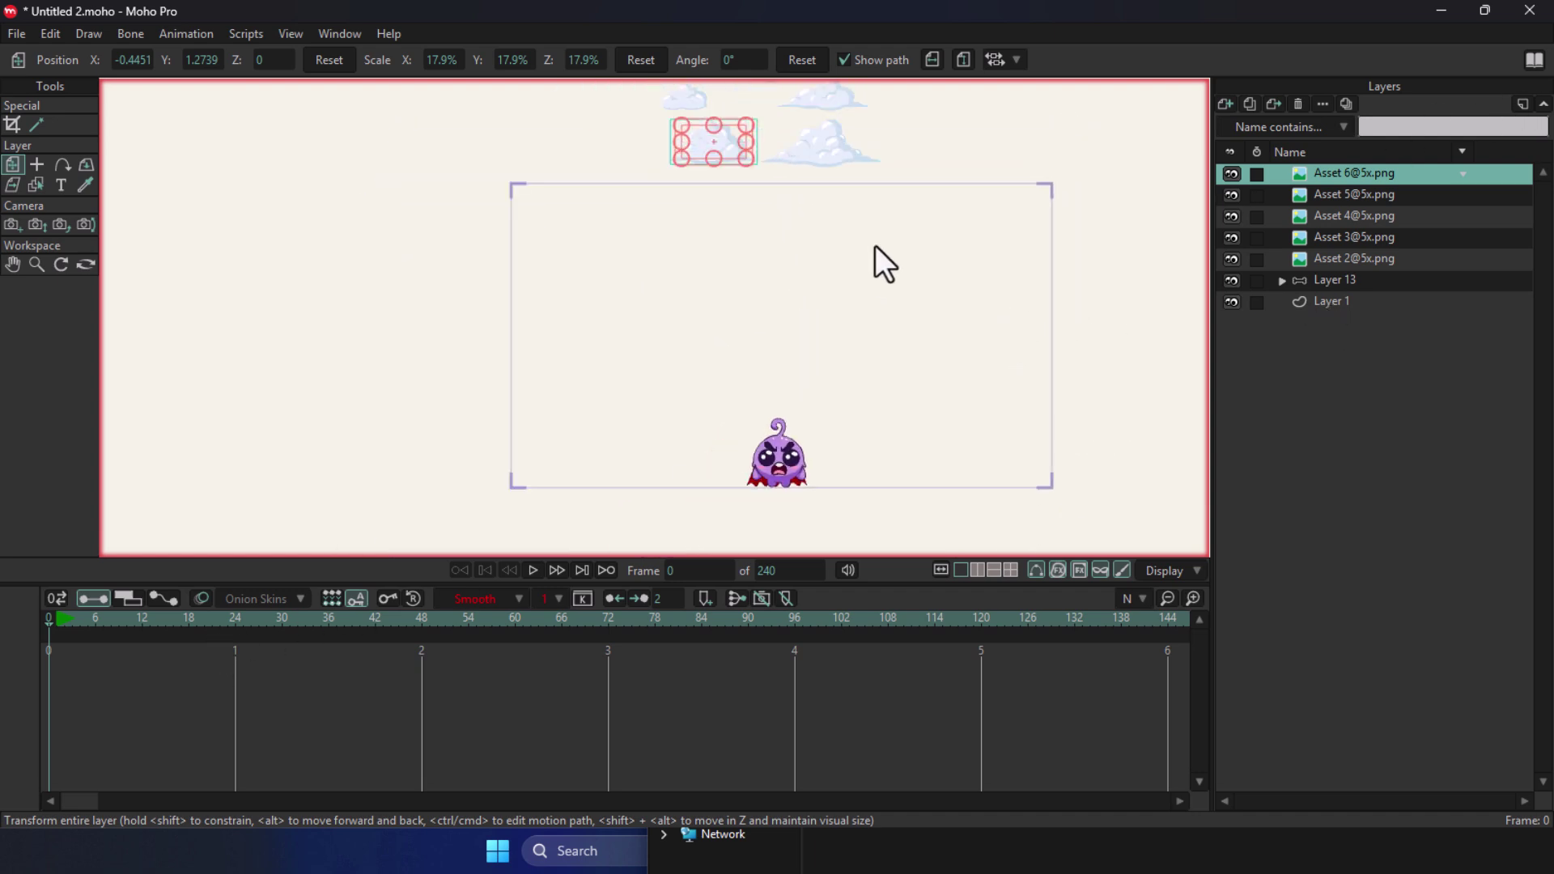
pyautogui.moveTo(51, 618); pyautogui.dragTo(275, 619)
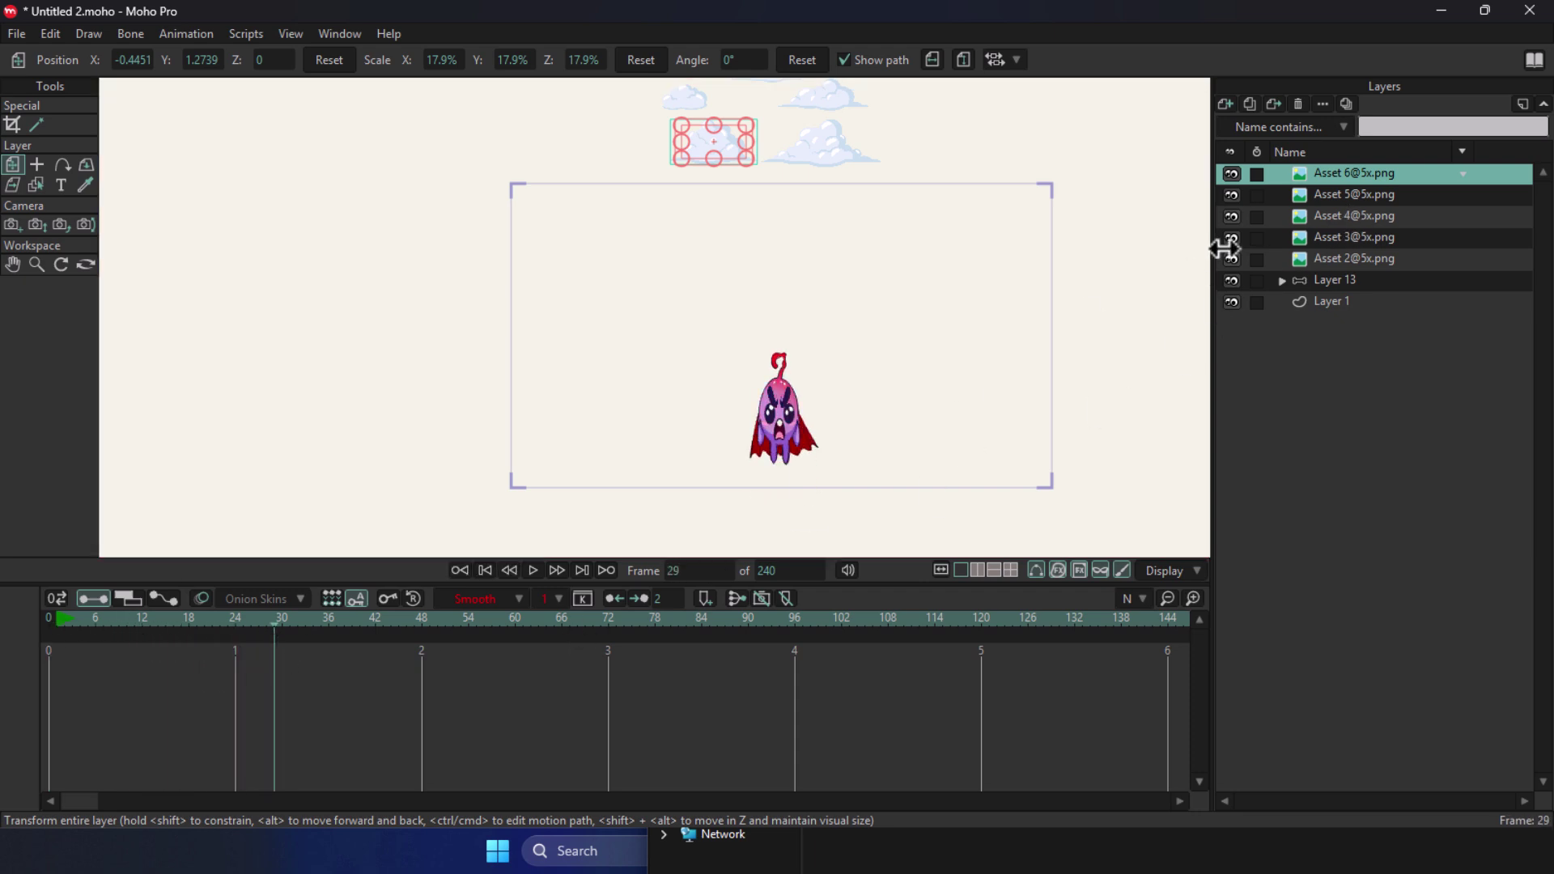
pyautogui.click(1368, 281)
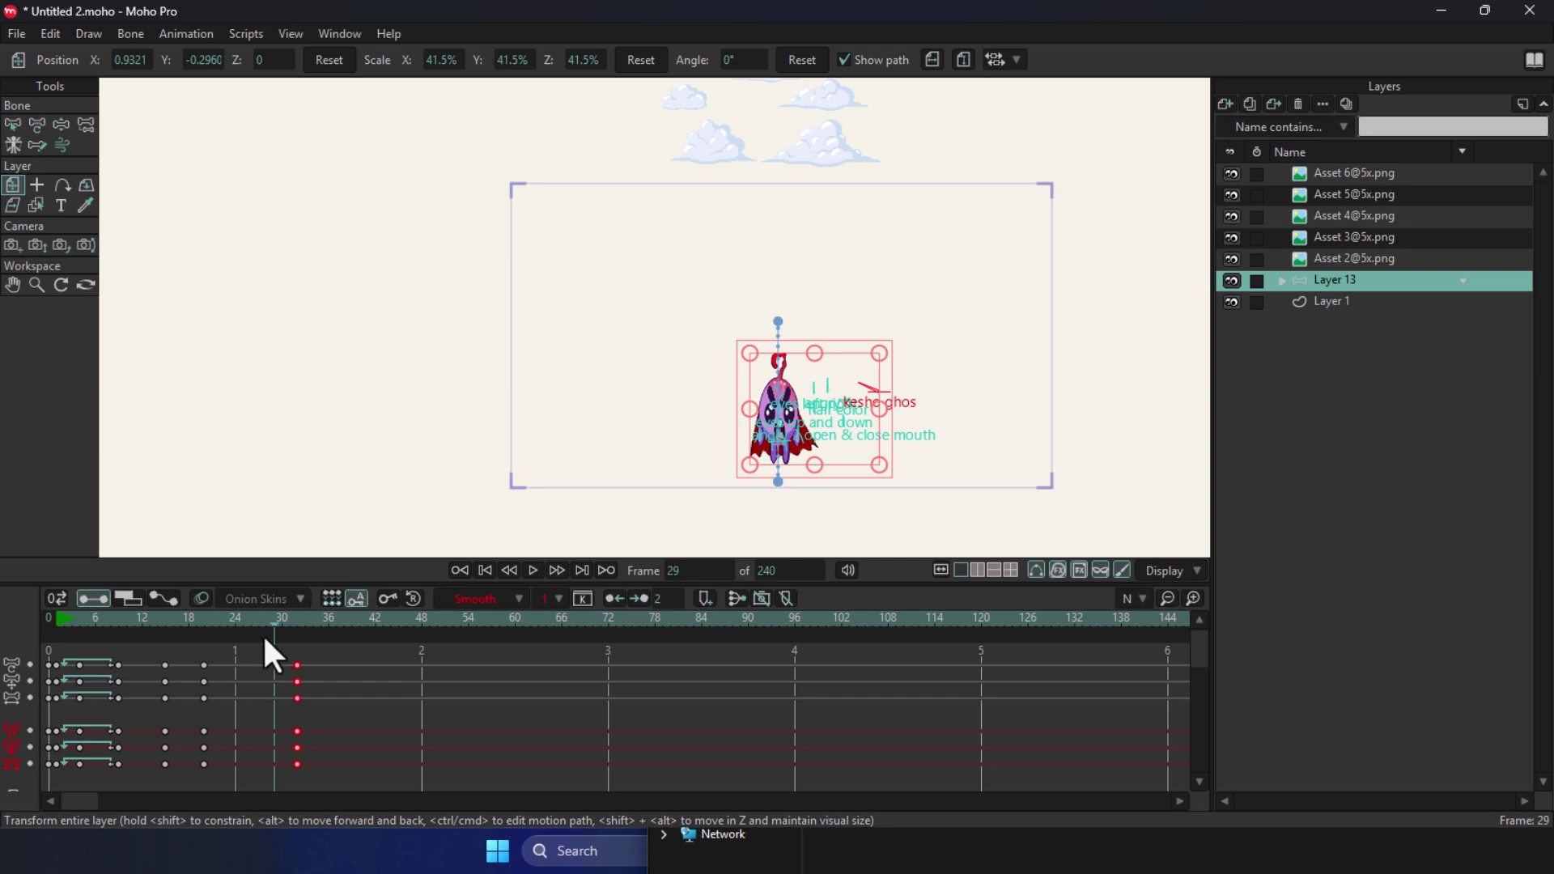
pyautogui.press('space')
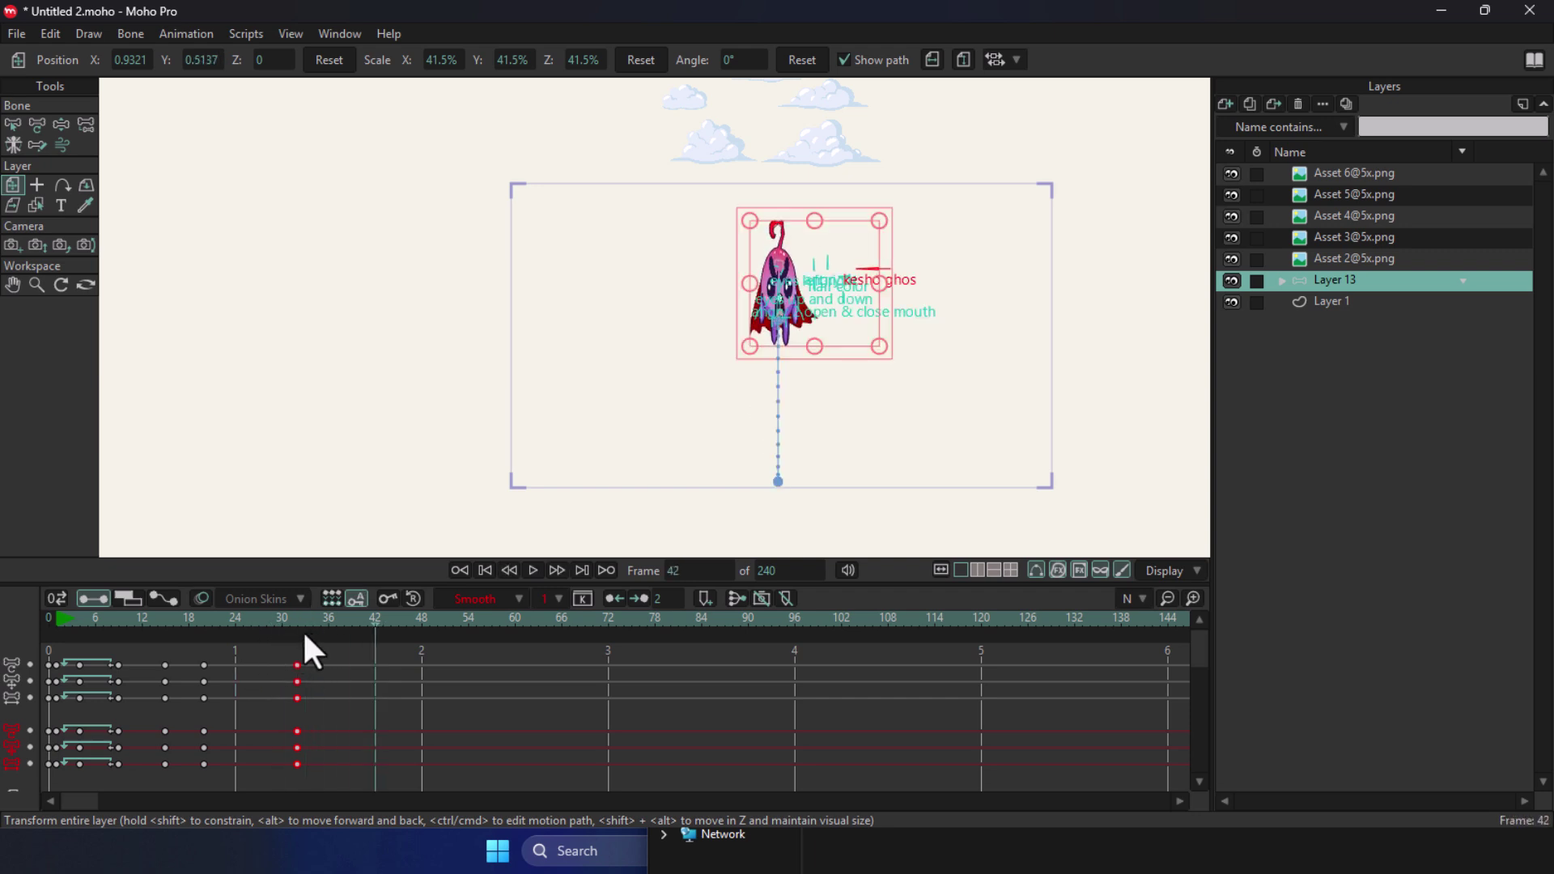
pyautogui.moveTo(293, 619); pyautogui.dragTo(298, 618)
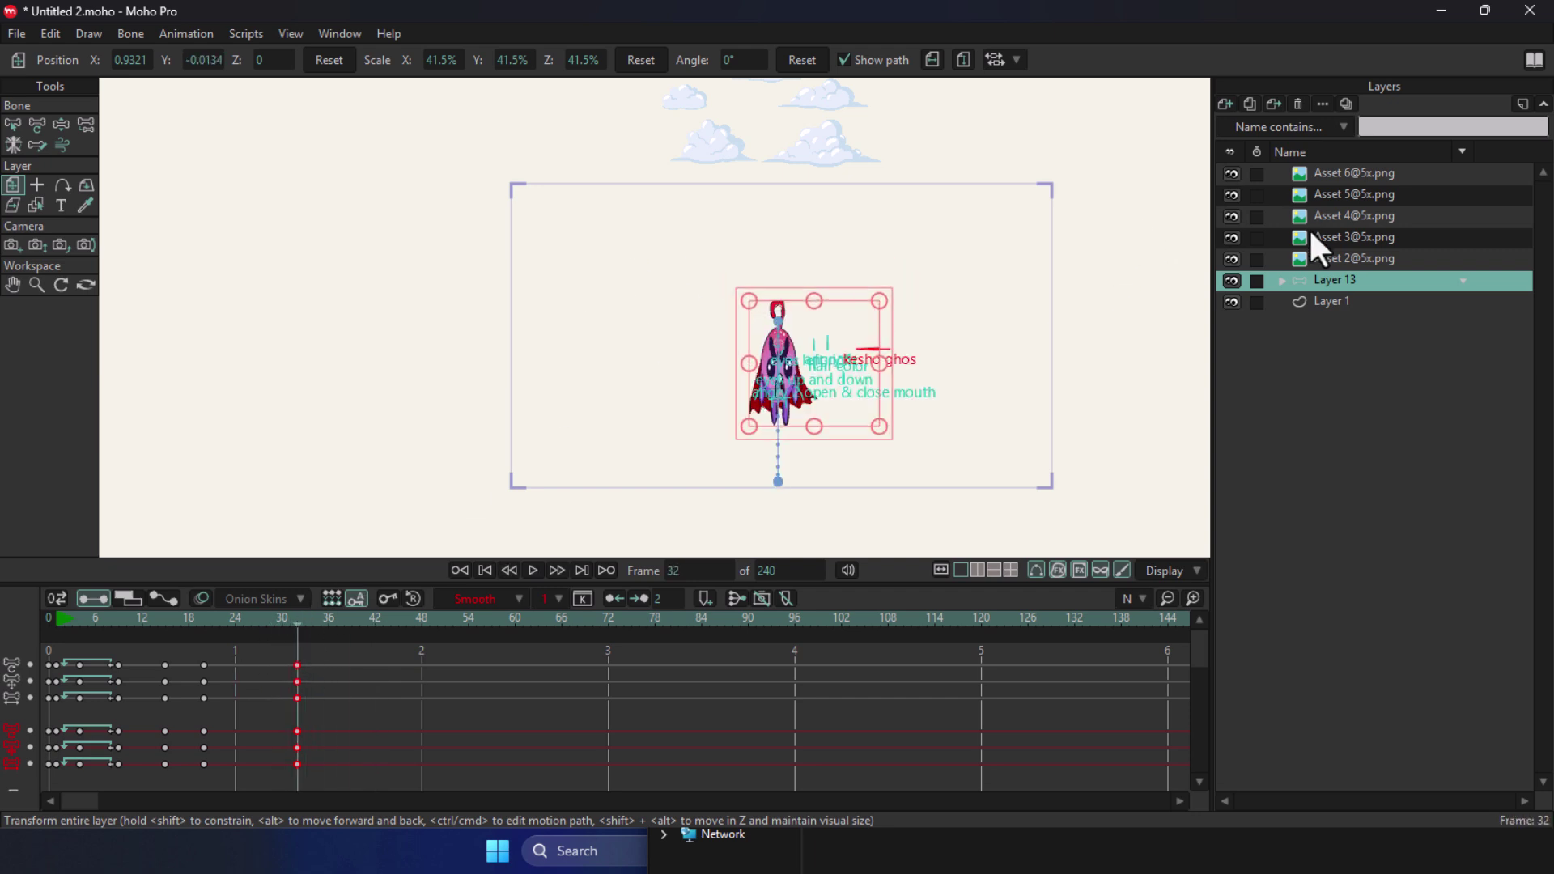
# Switch to File Explorer, bring its window fully into view, and go back to the BG folder.
pyautogui.click(1329, 257)
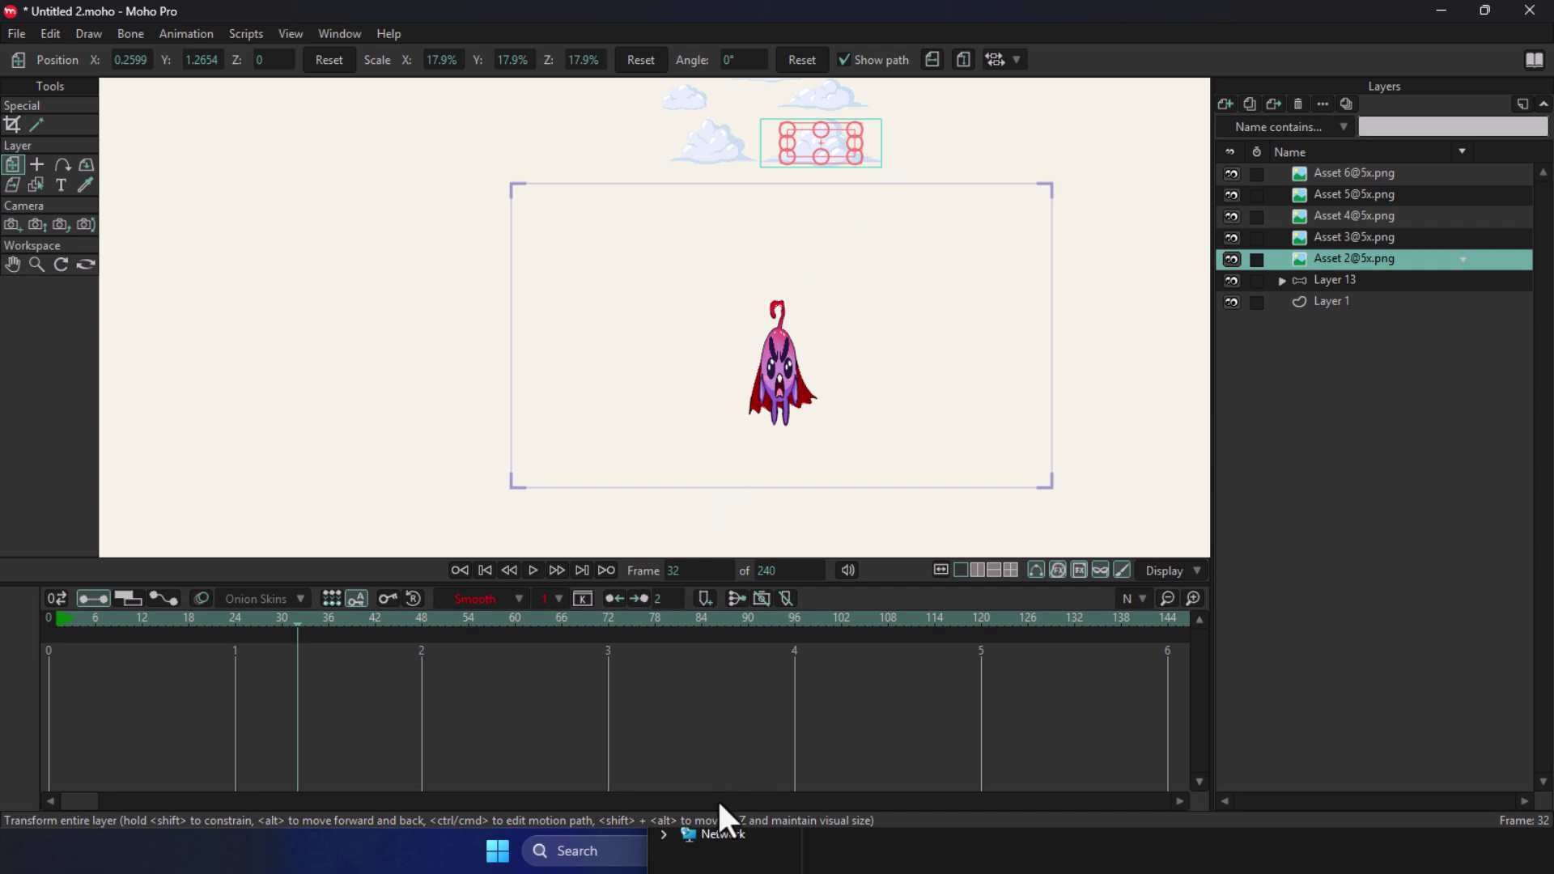
pyautogui.click(712, 846)
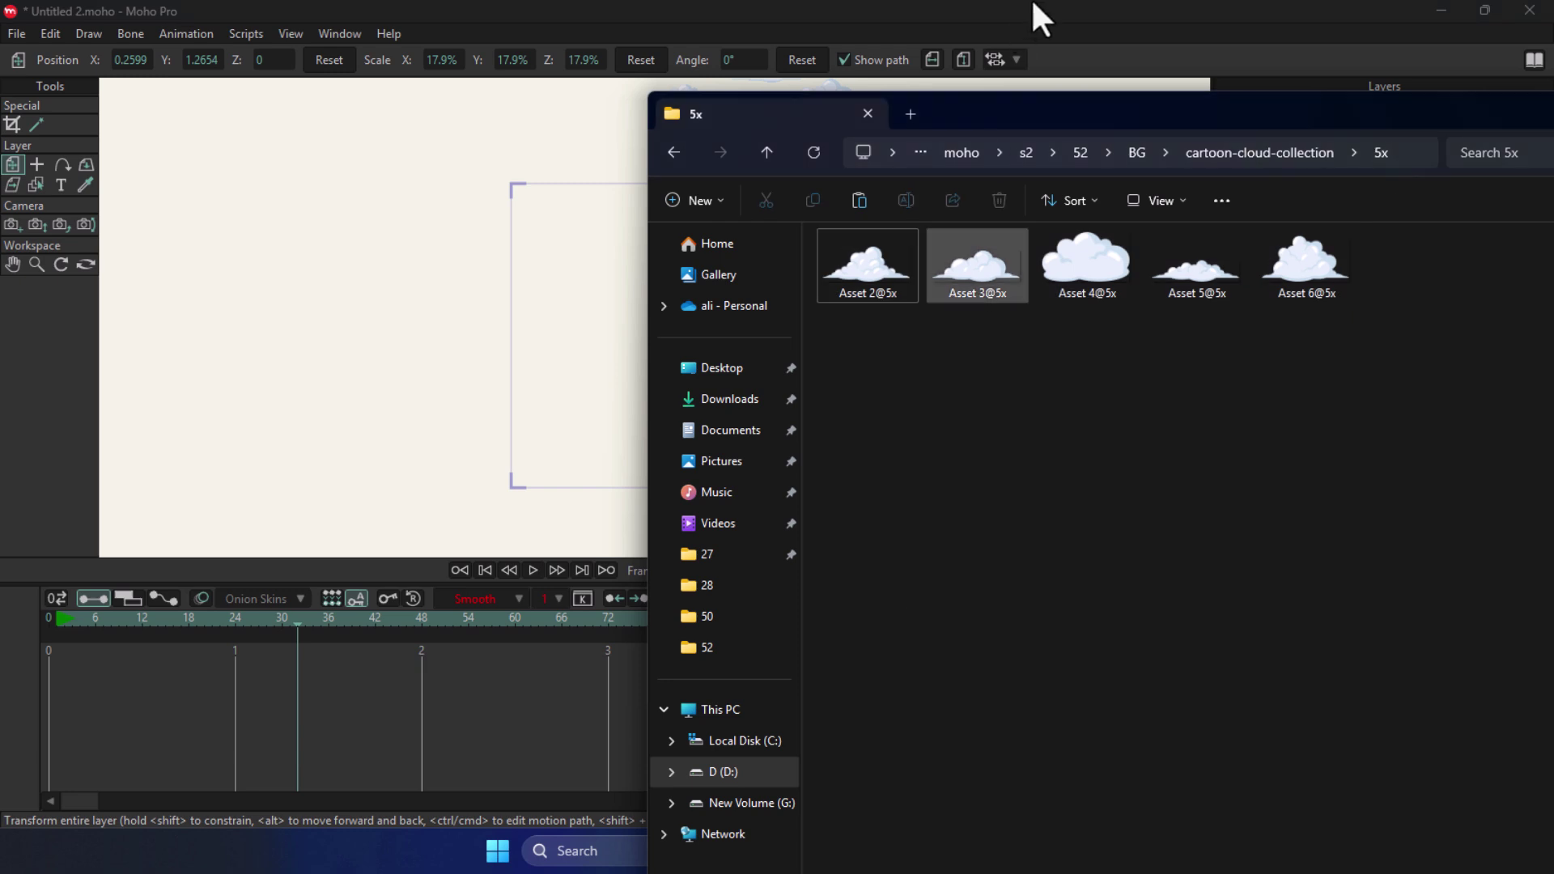
pyautogui.moveTo(1036, 113); pyautogui.dragTo(1003, 23)
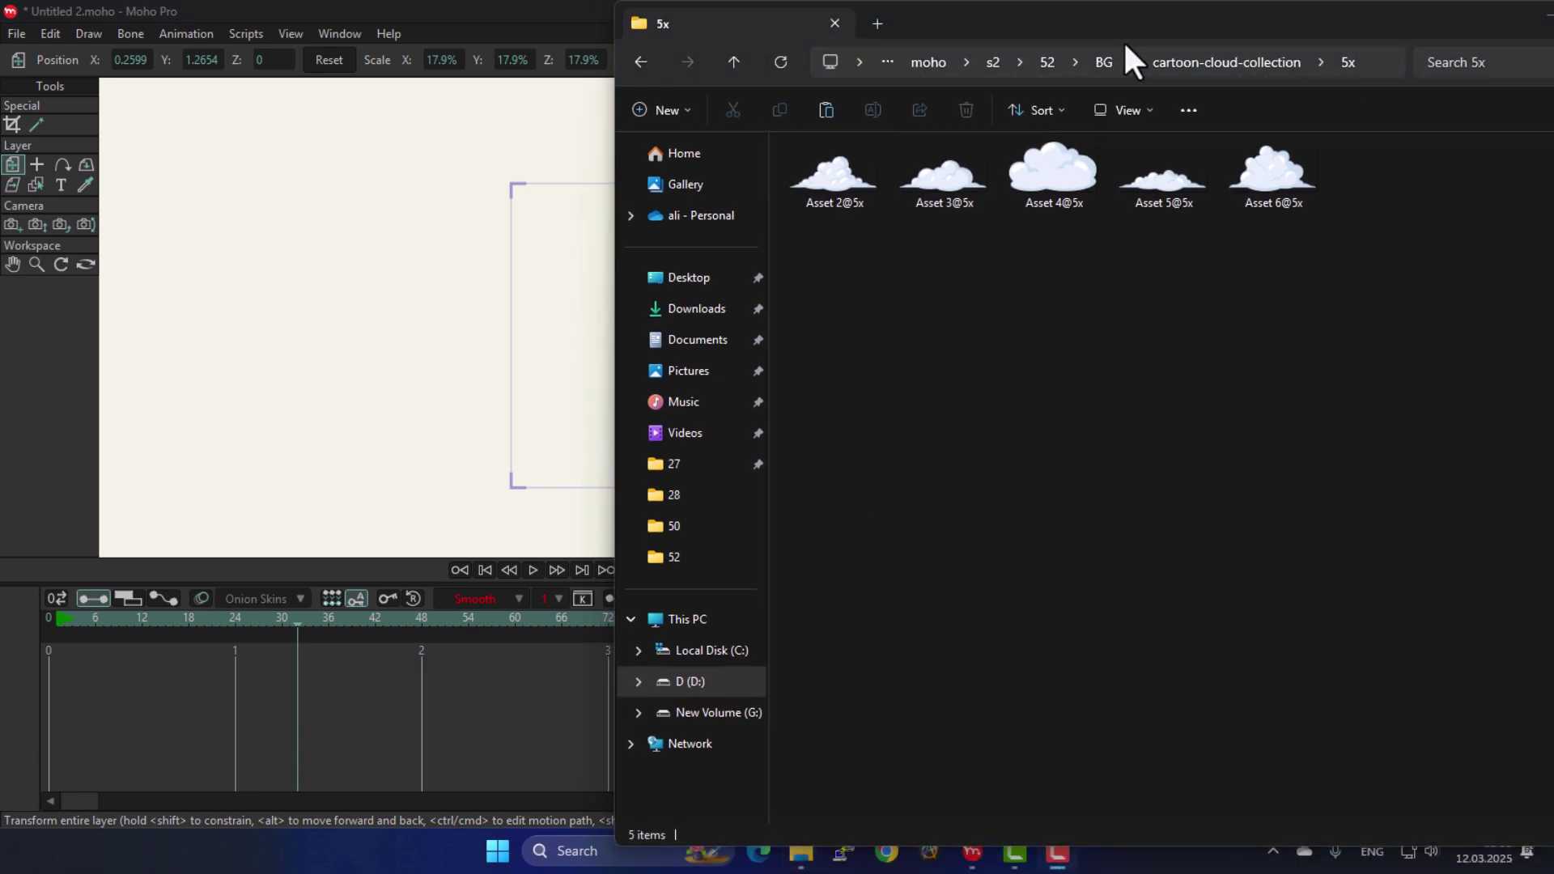
pyautogui.doubleClick(1450, 21)
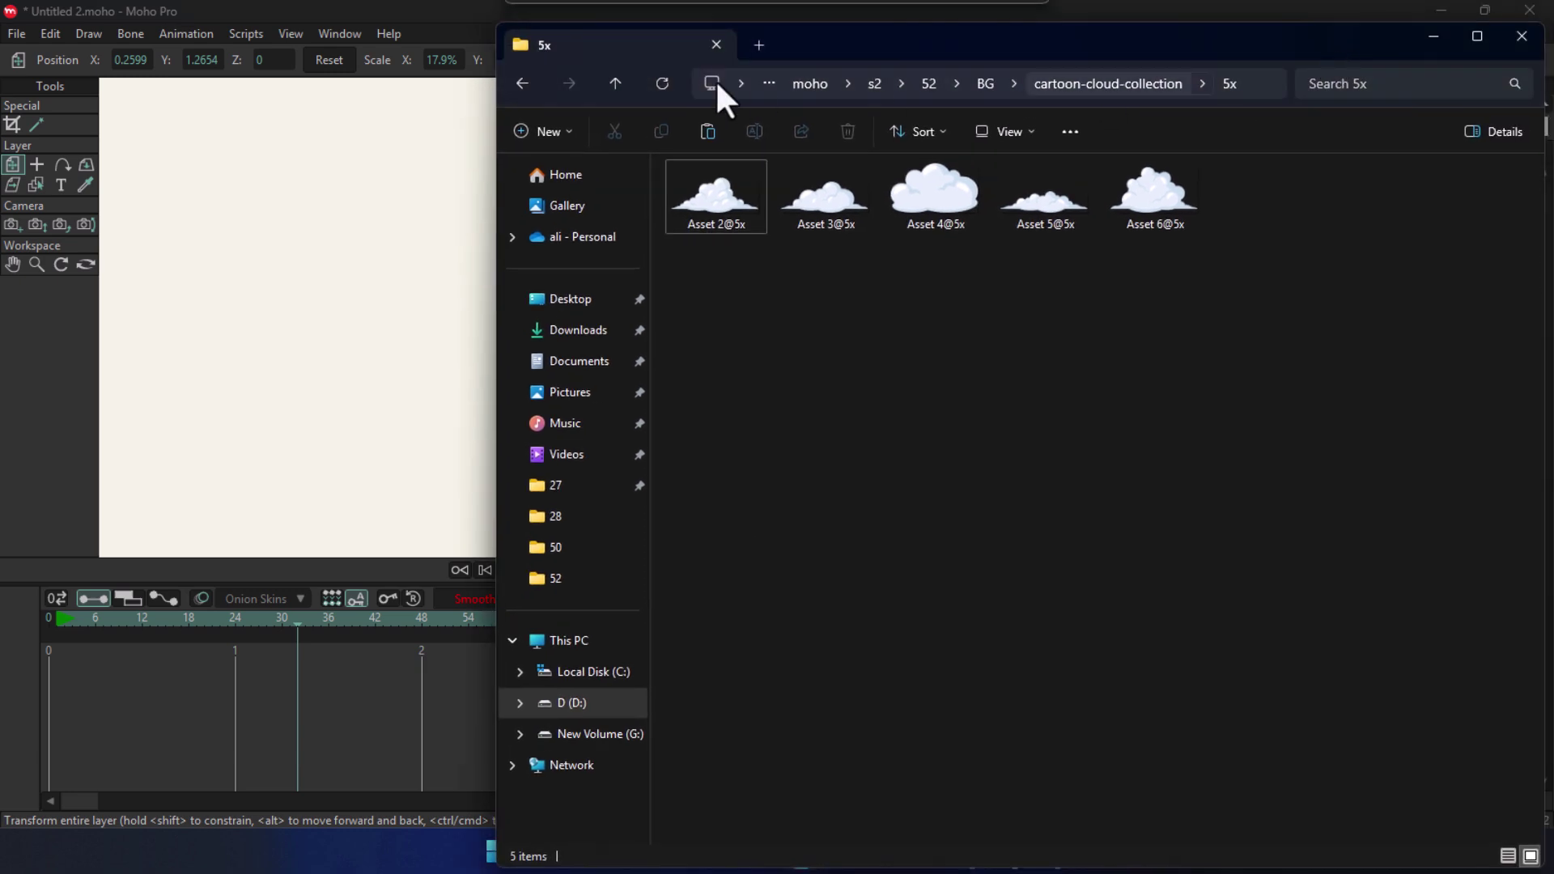
pyautogui.click(522, 83)
pyautogui.click(523, 84)
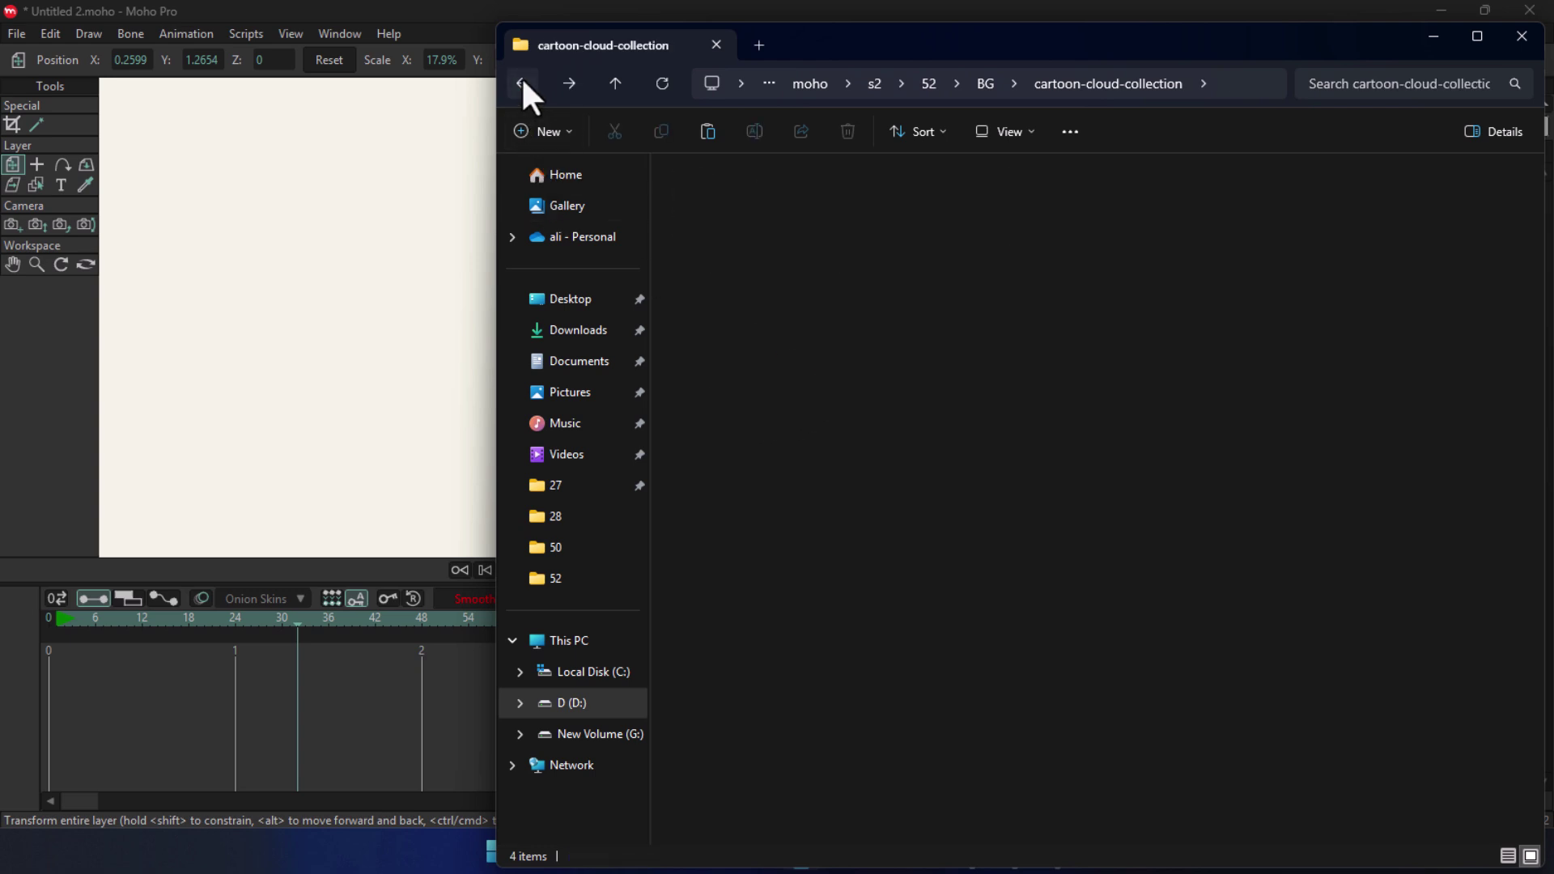
# Examine the contents of the aesthetic-galaxy, realistic-galaxy-background and pack-colourful-planets folders for usable space background images.
pyautogui.click(991, 344)
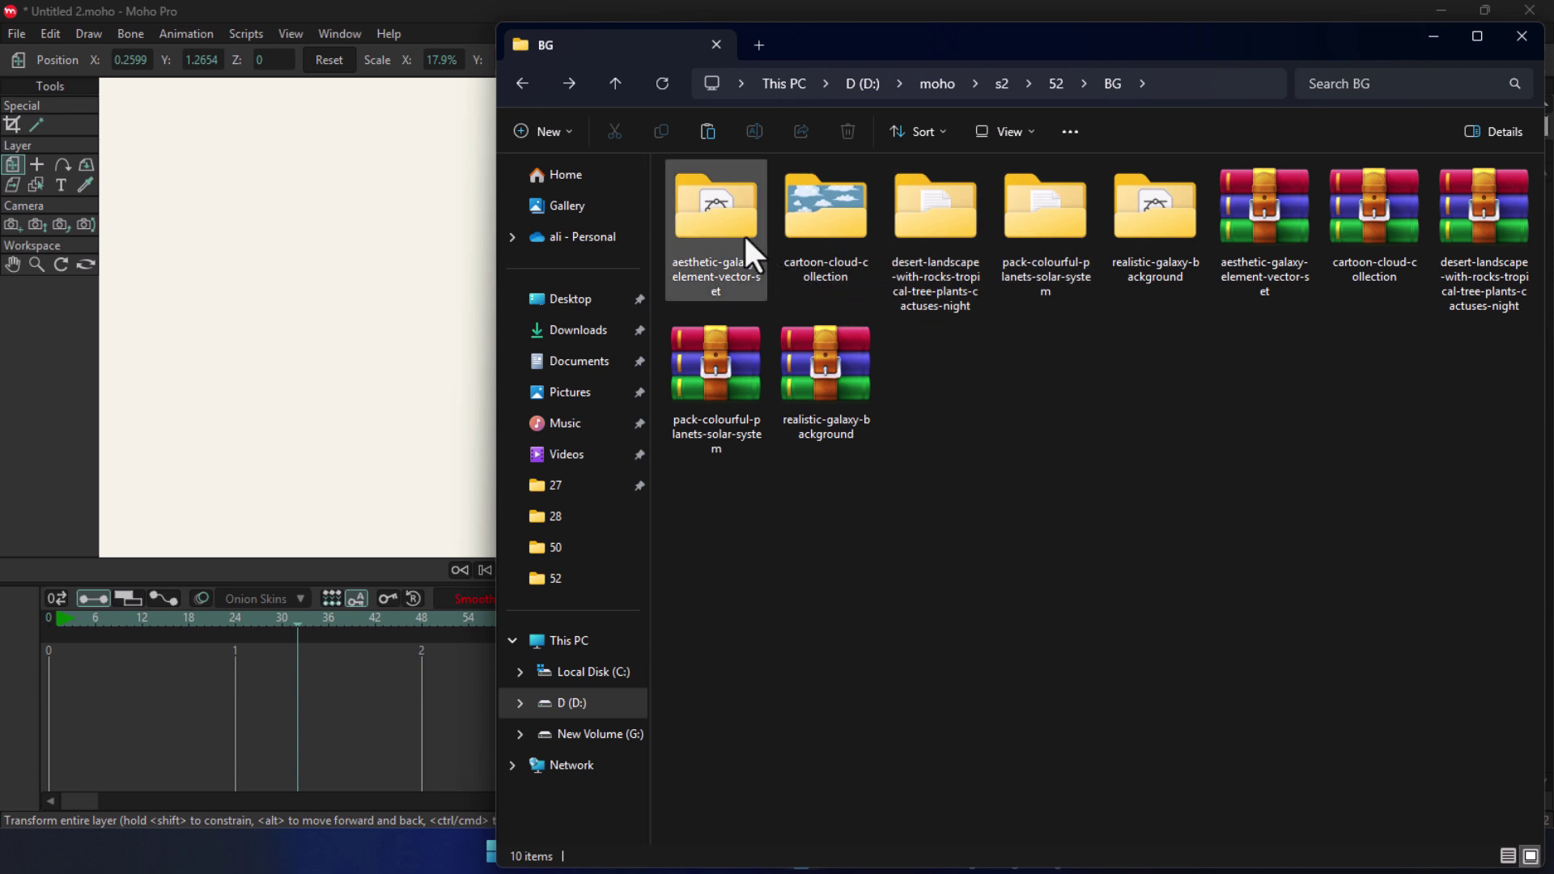
pyautogui.click(1153, 230)
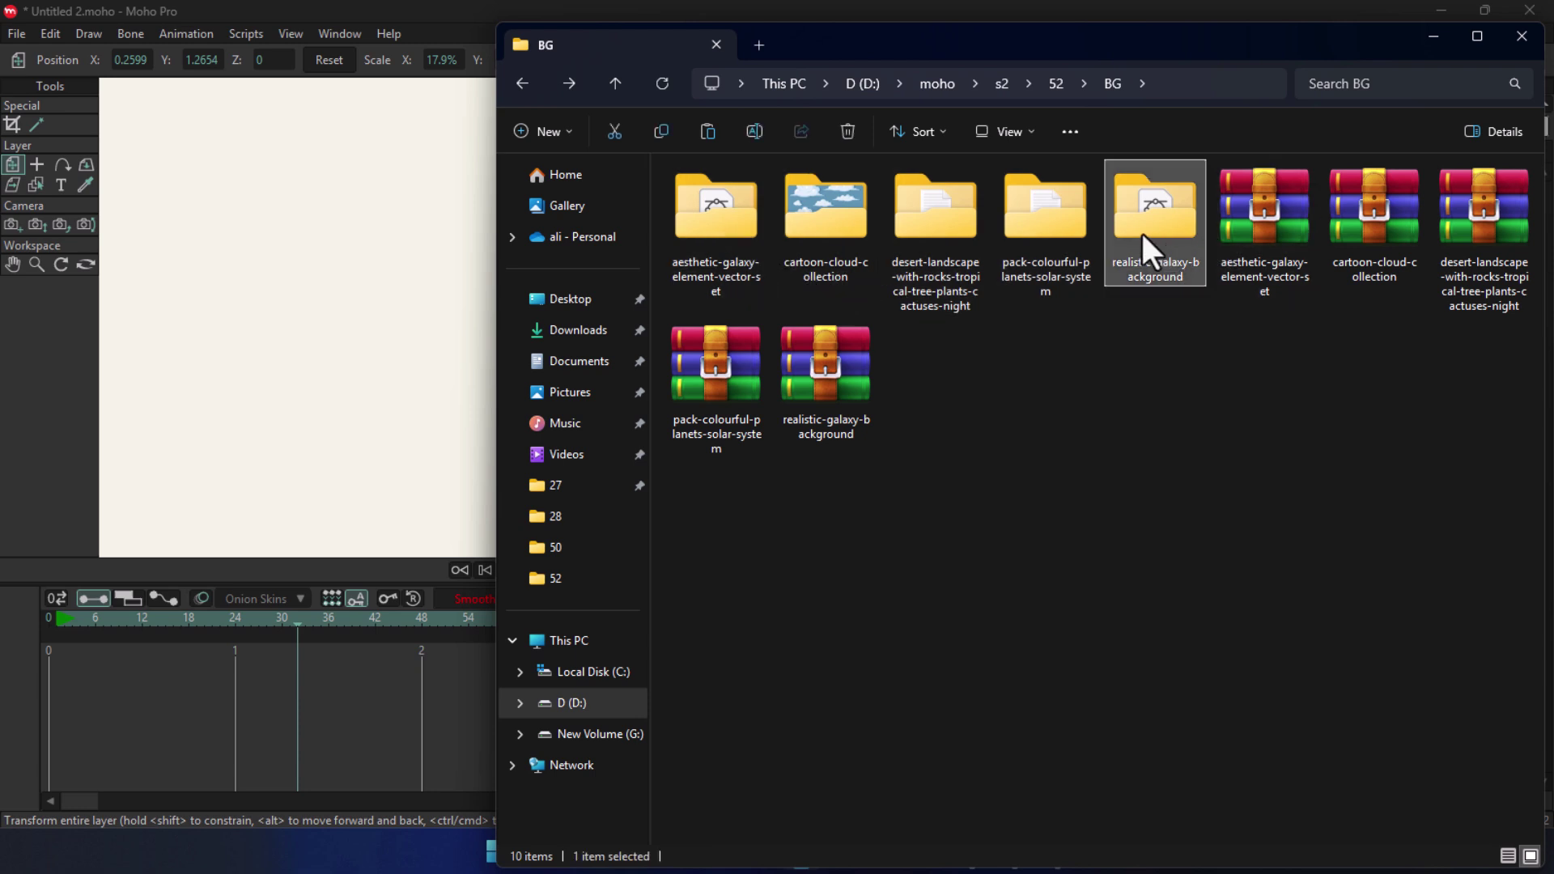
pyautogui.click(748, 216)
pyautogui.doubleClick(748, 217)
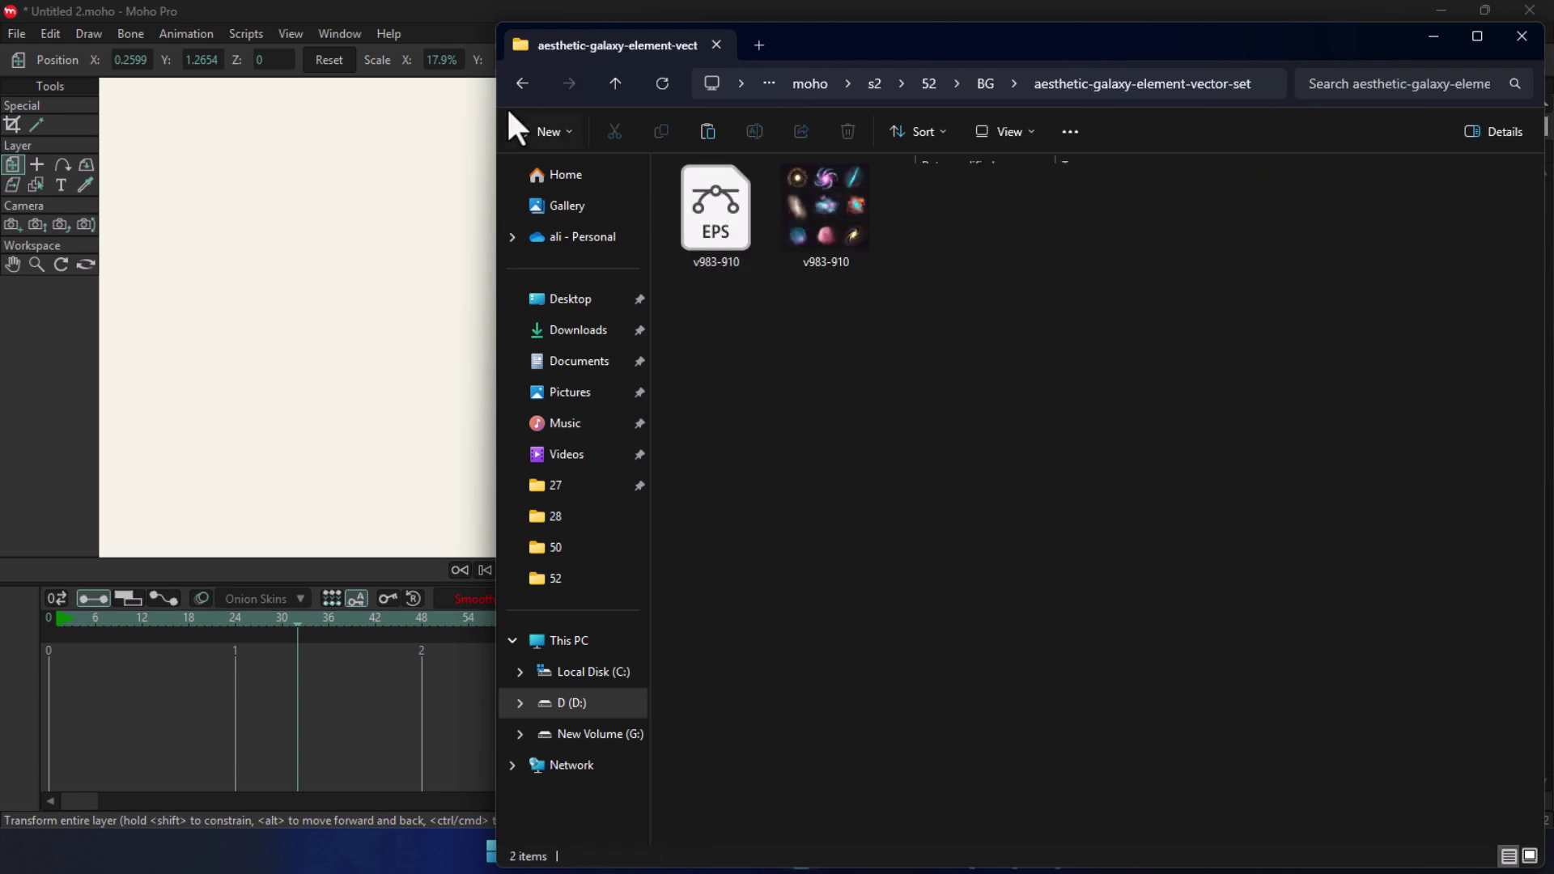
pyautogui.click(522, 84)
pyautogui.doubleClick(1131, 269)
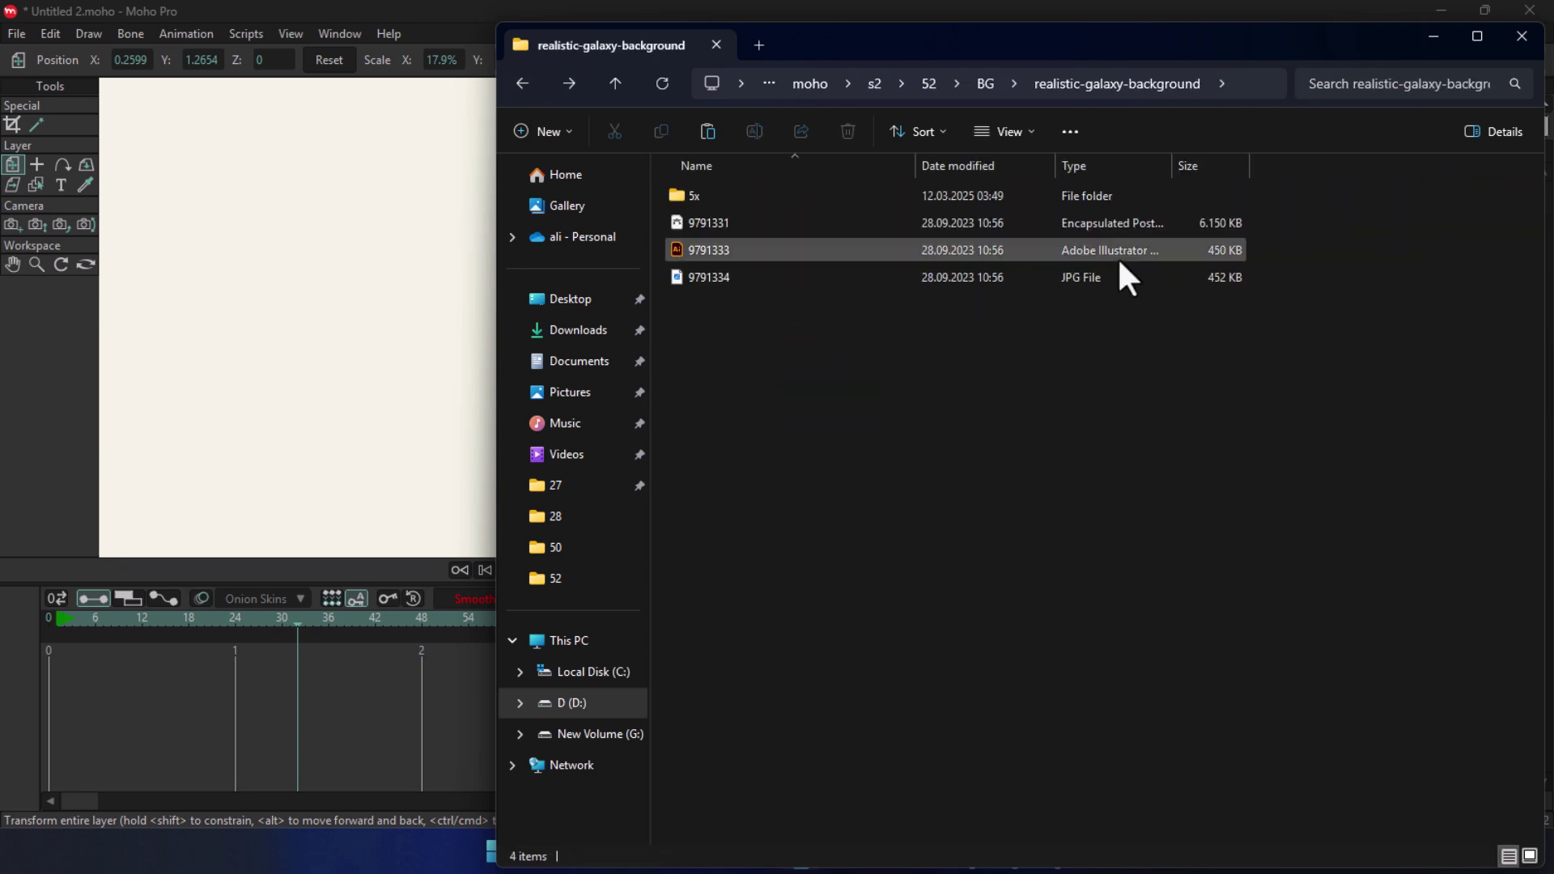
pyautogui.doubleClick(724, 183)
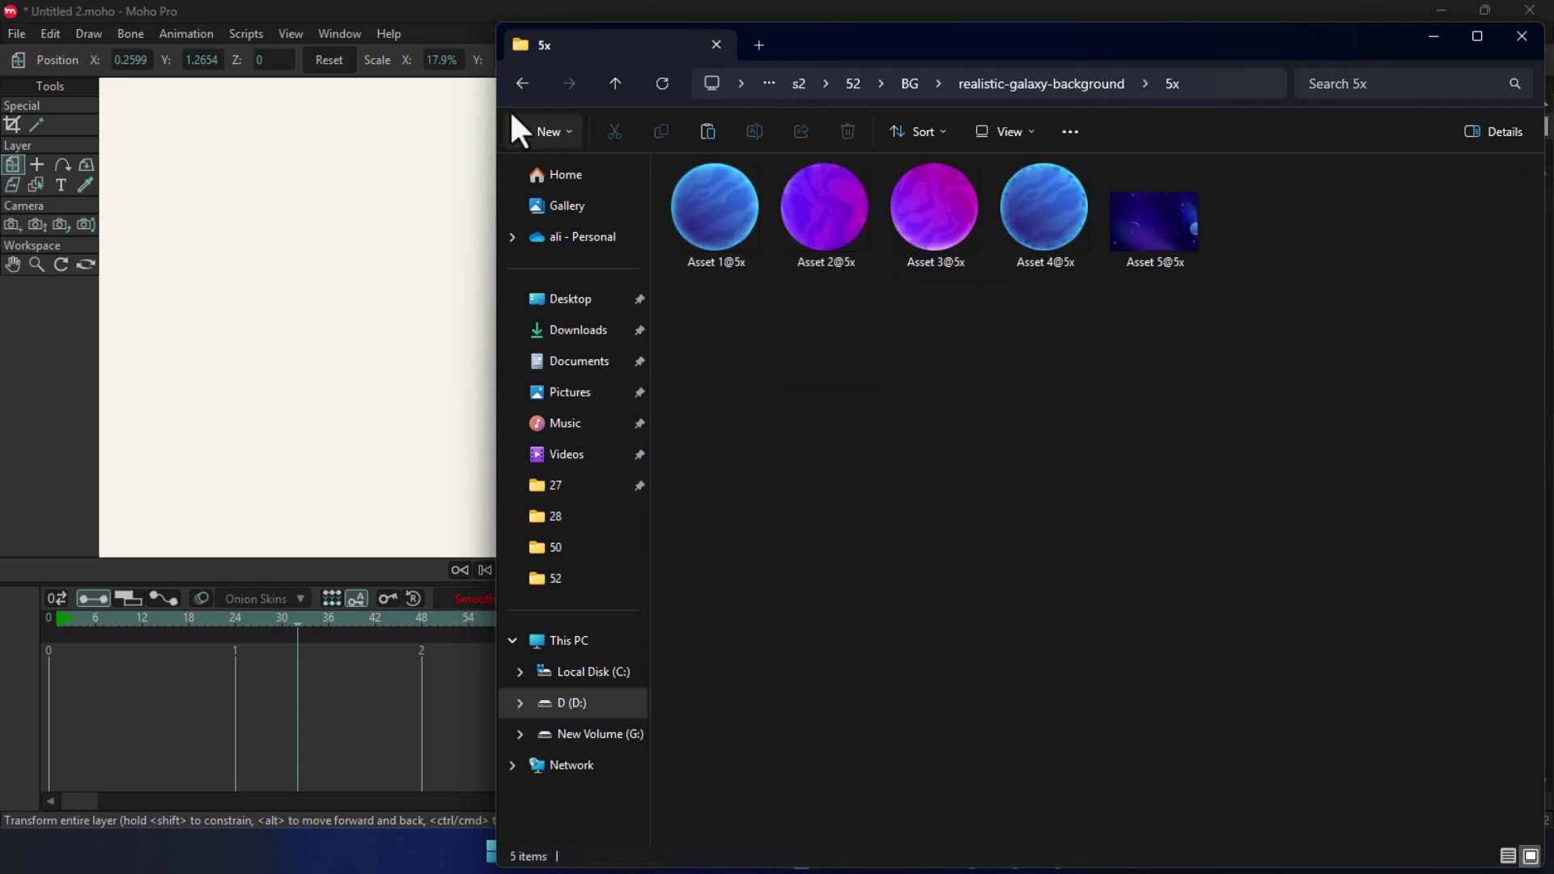
pyautogui.click(520, 84)
pyautogui.click(520, 84)
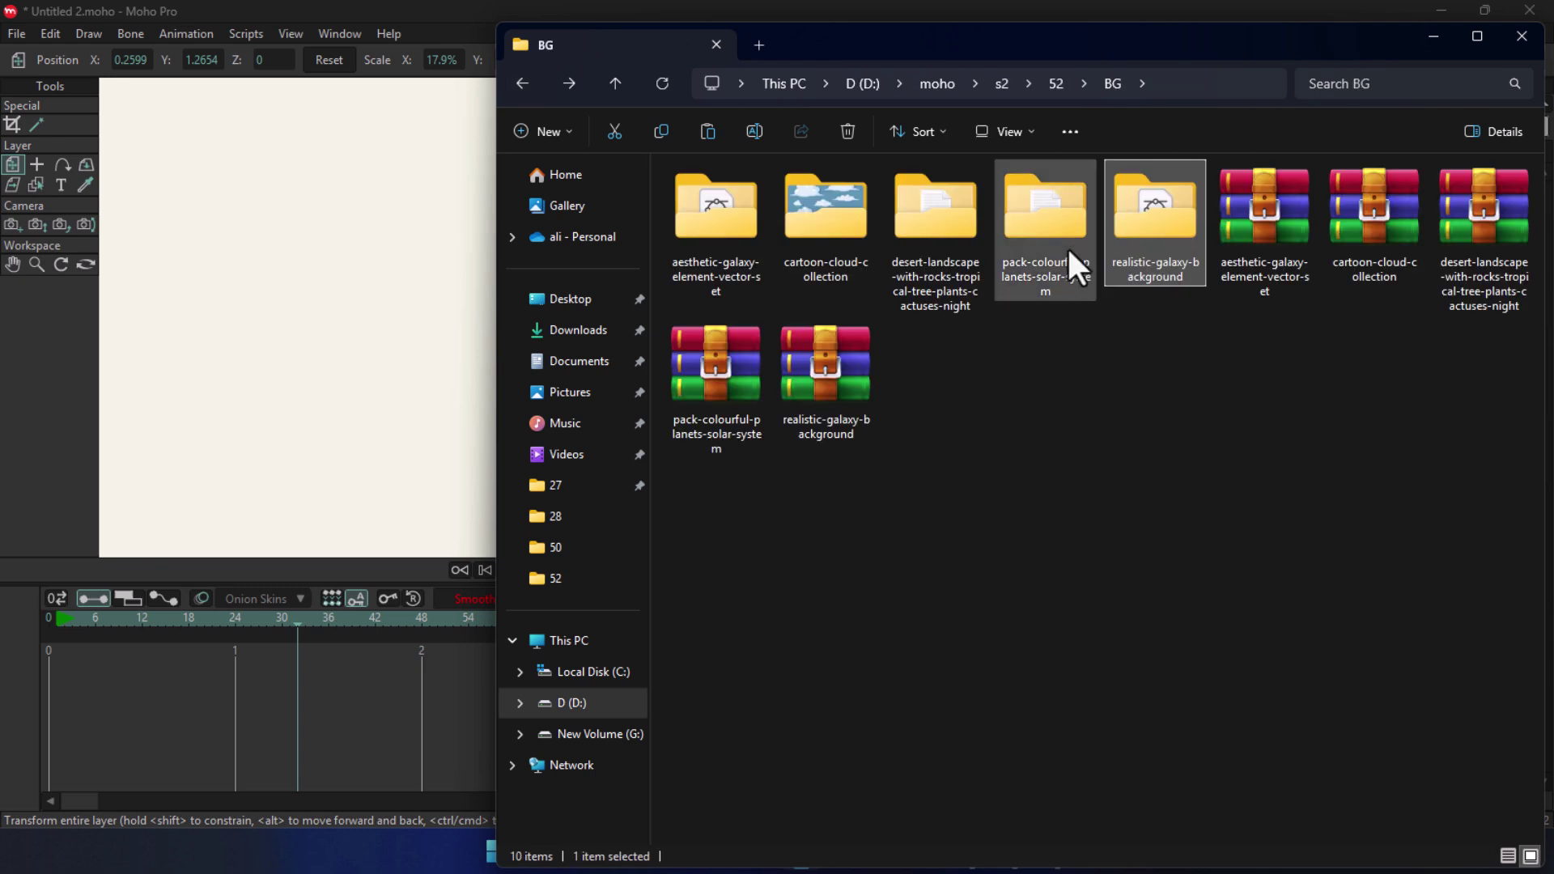
pyautogui.doubleClick(1046, 230)
pyautogui.click(522, 84)
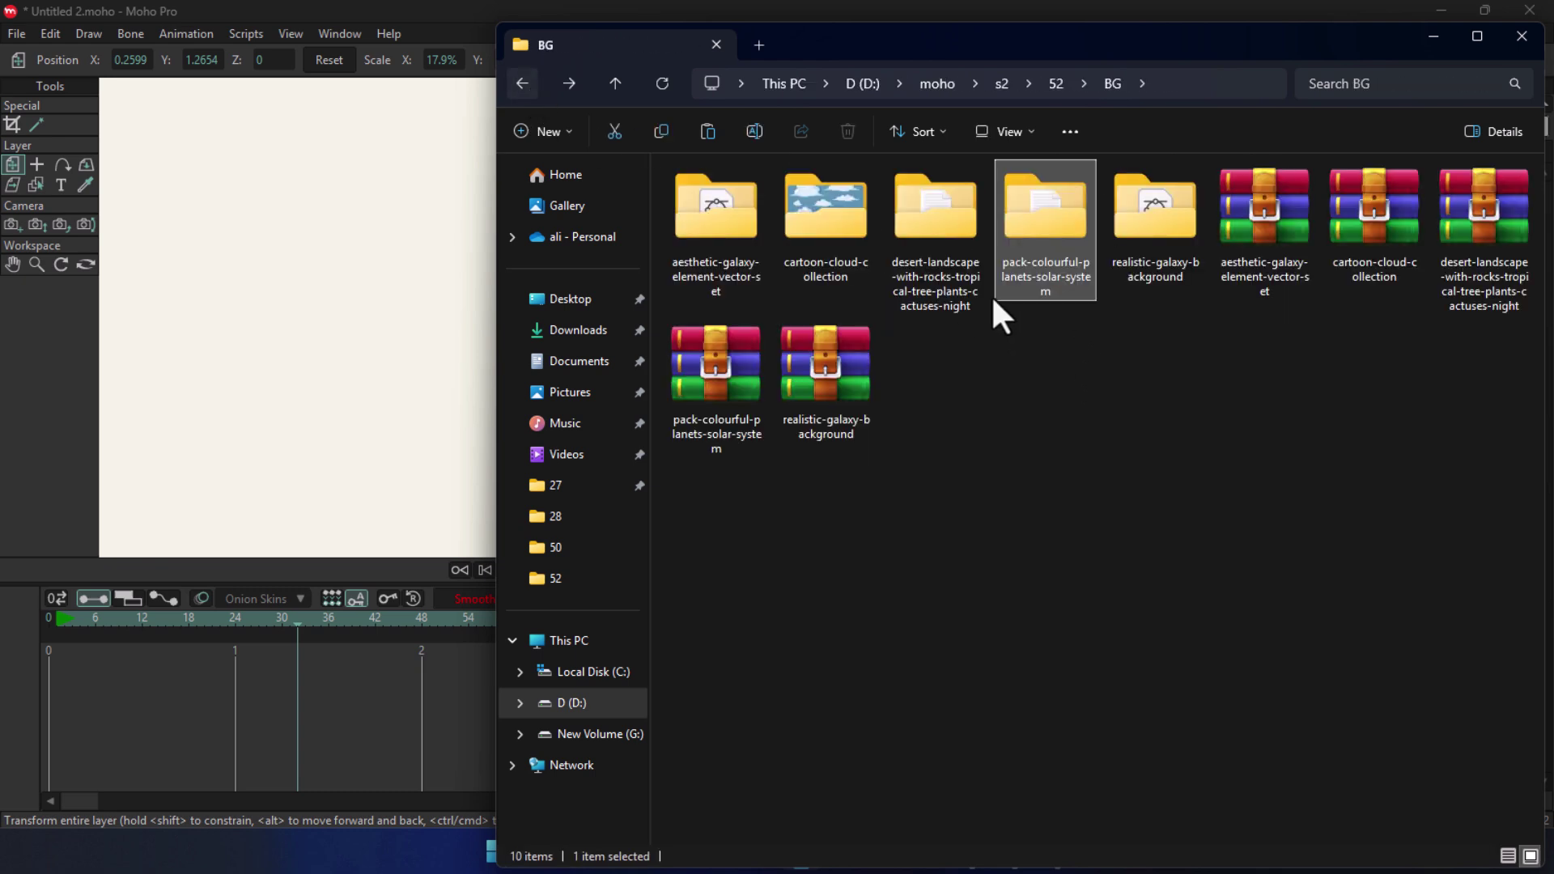
# Import Asset 1@5x from the 5x subfolder of the desert-landscape-with-rocks folder into the Moho project.
pyautogui.doubleClick(955, 249)
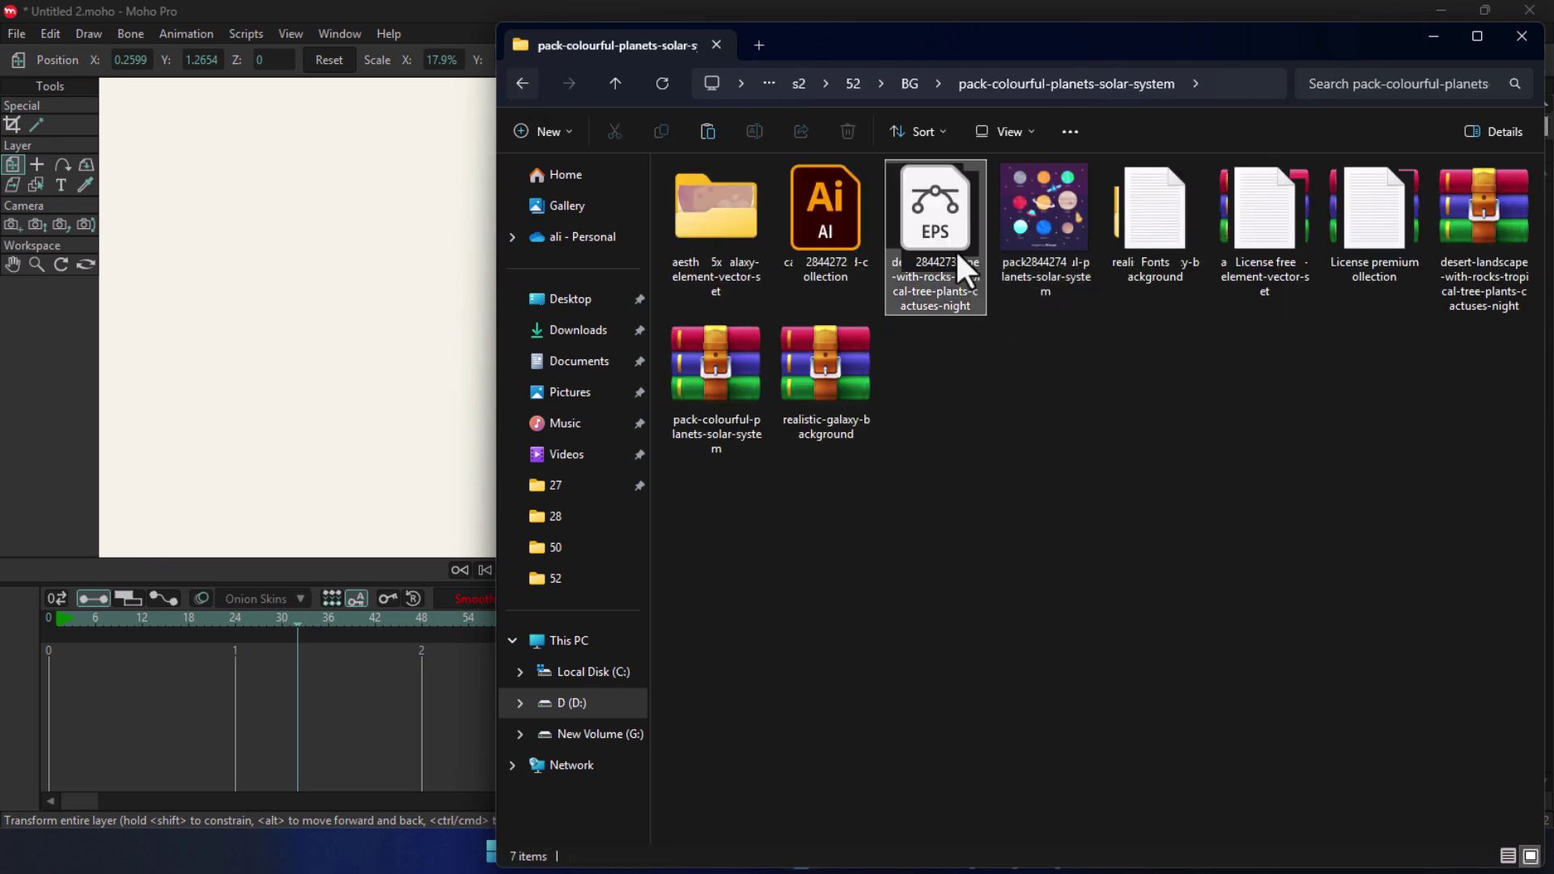
pyautogui.doubleClick(696, 193)
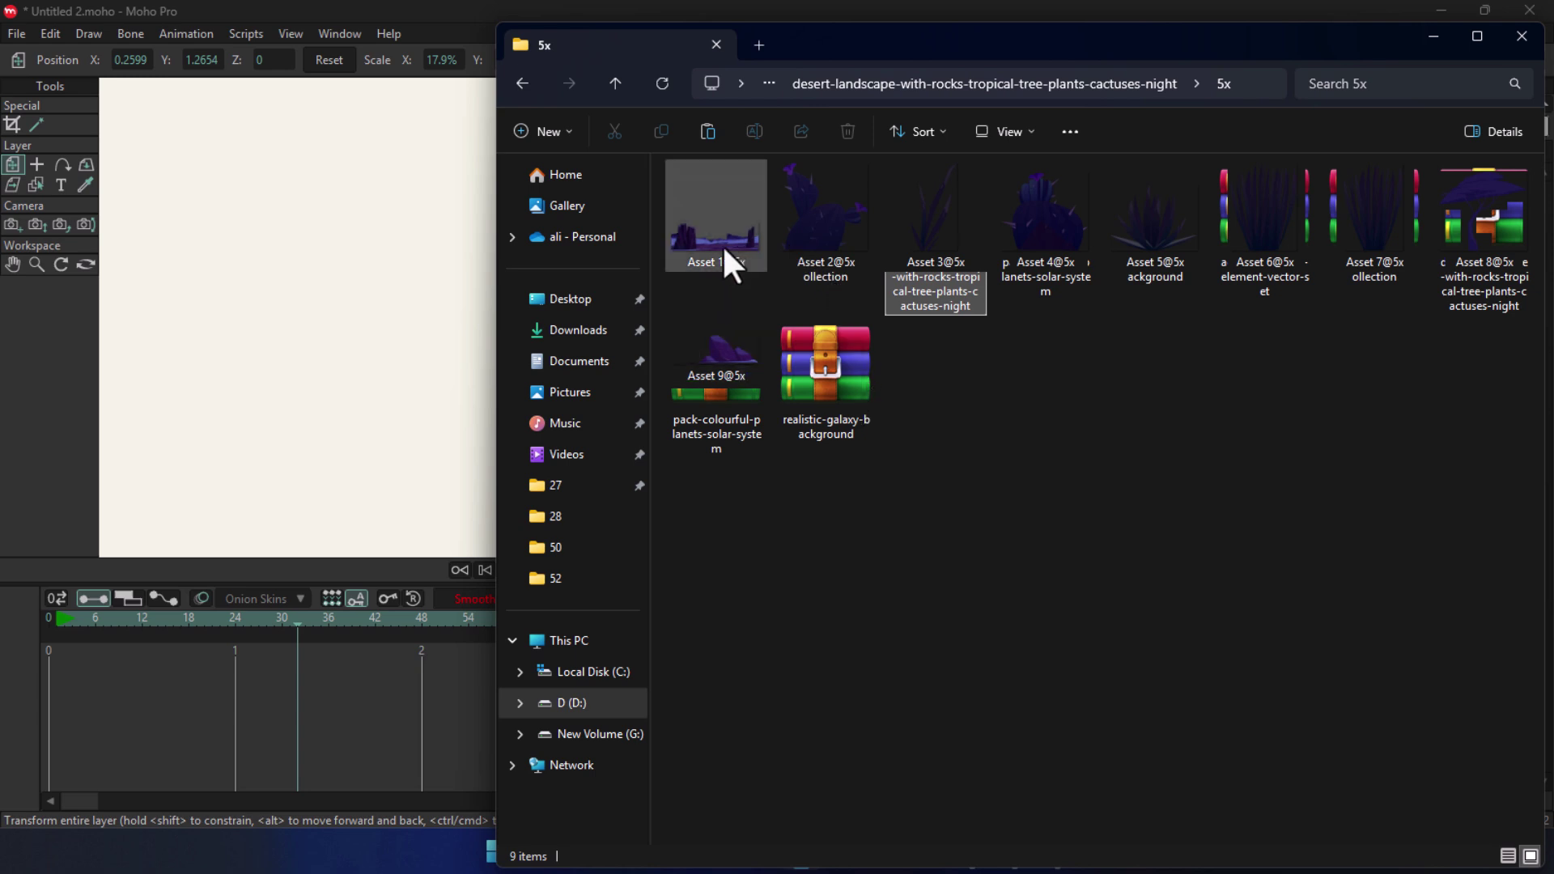
pyautogui.click(389, 397)
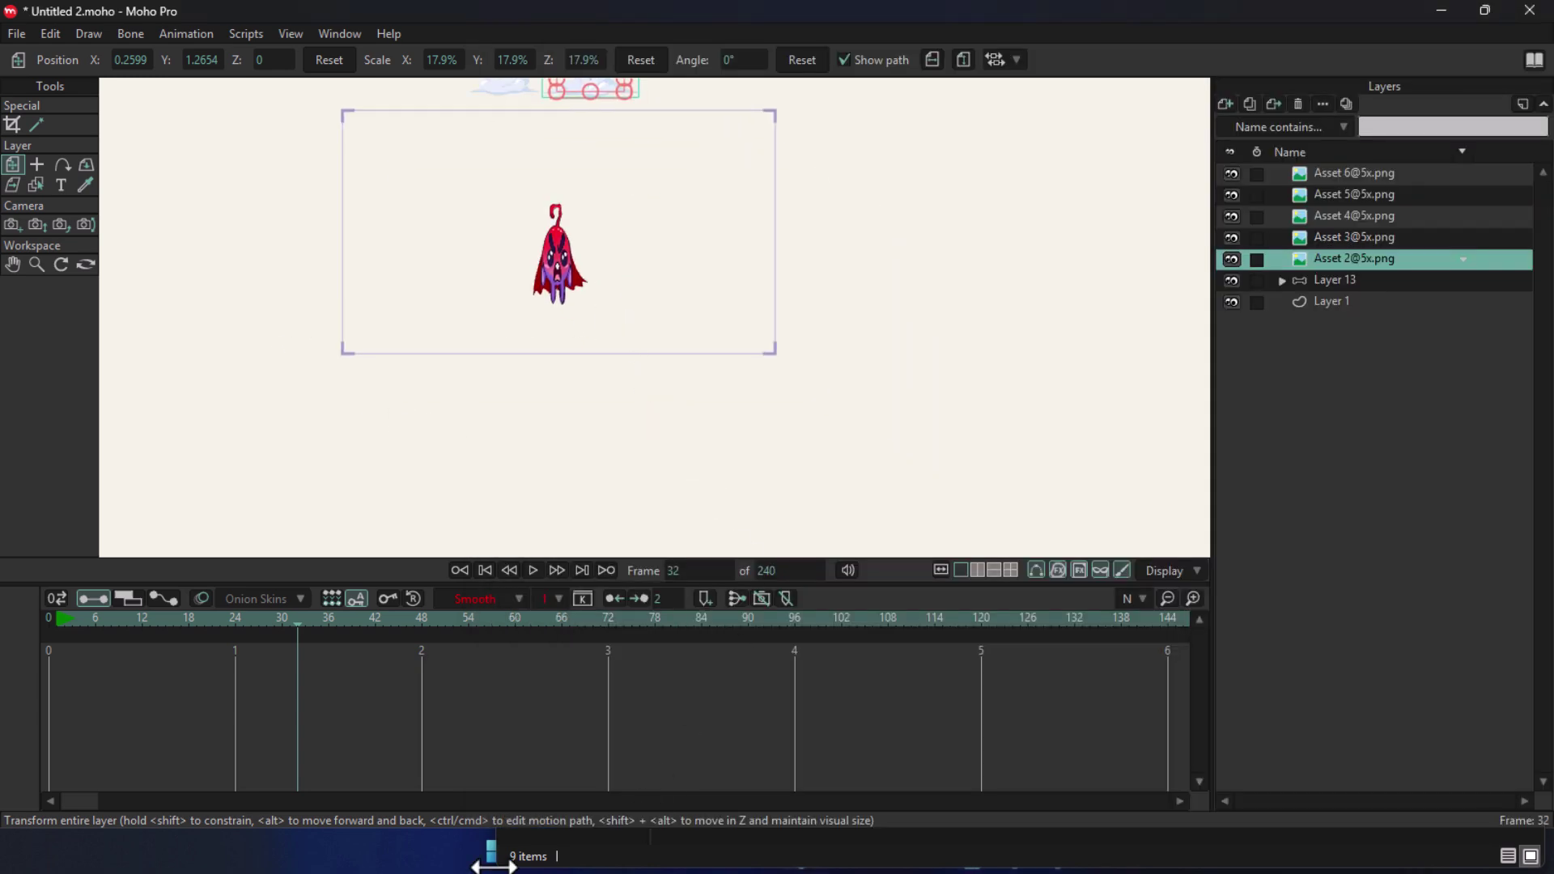
pyautogui.click(837, 865)
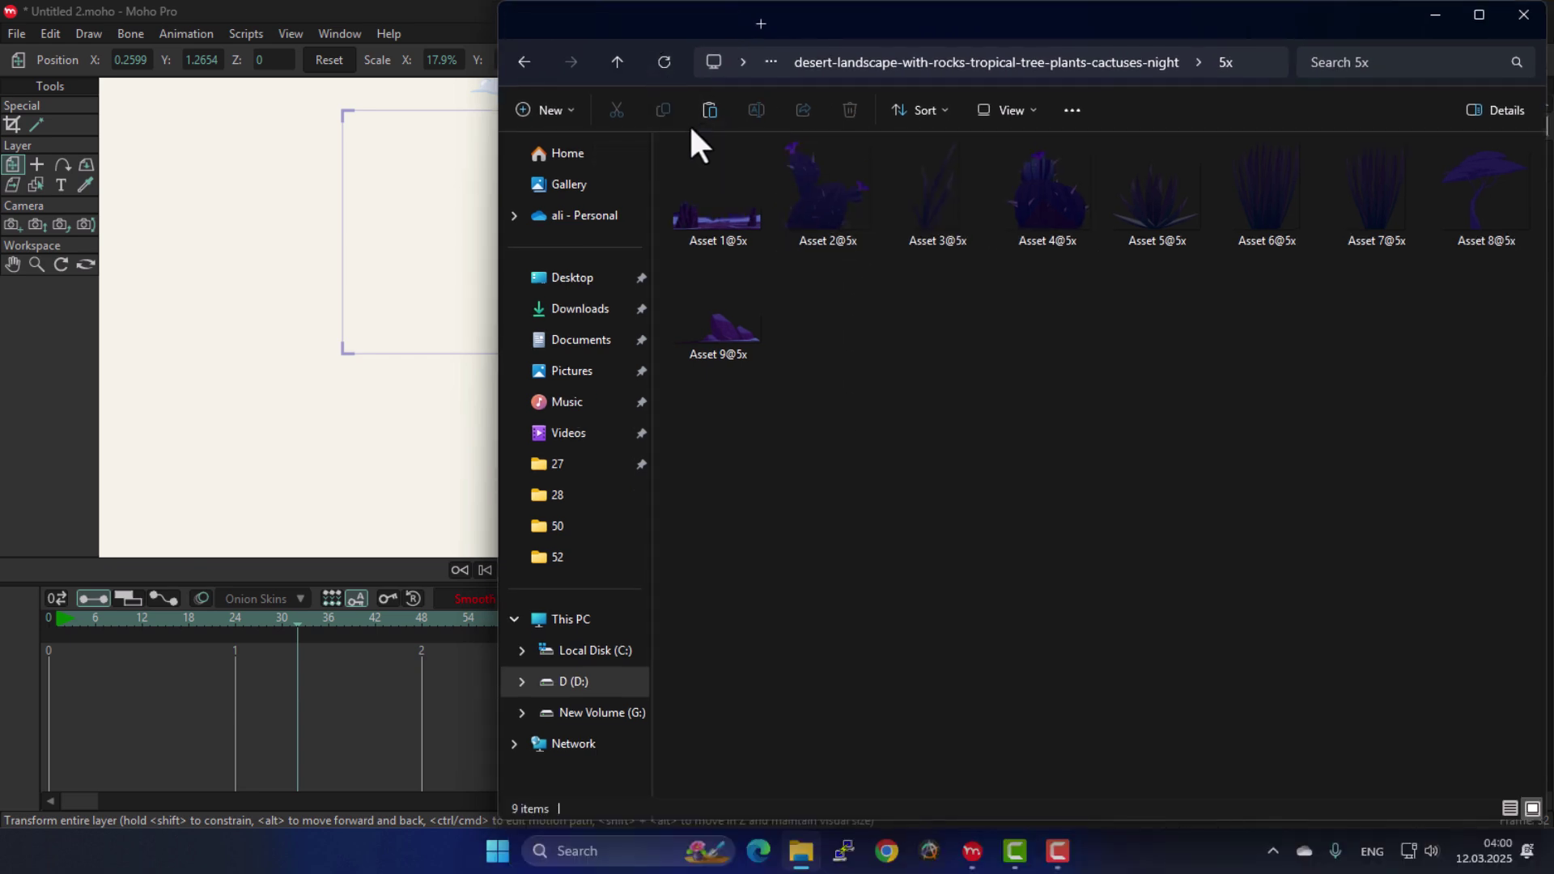
pyautogui.moveTo(721, 243); pyautogui.dragTo(385, 388)
pyautogui.click(397, 14)
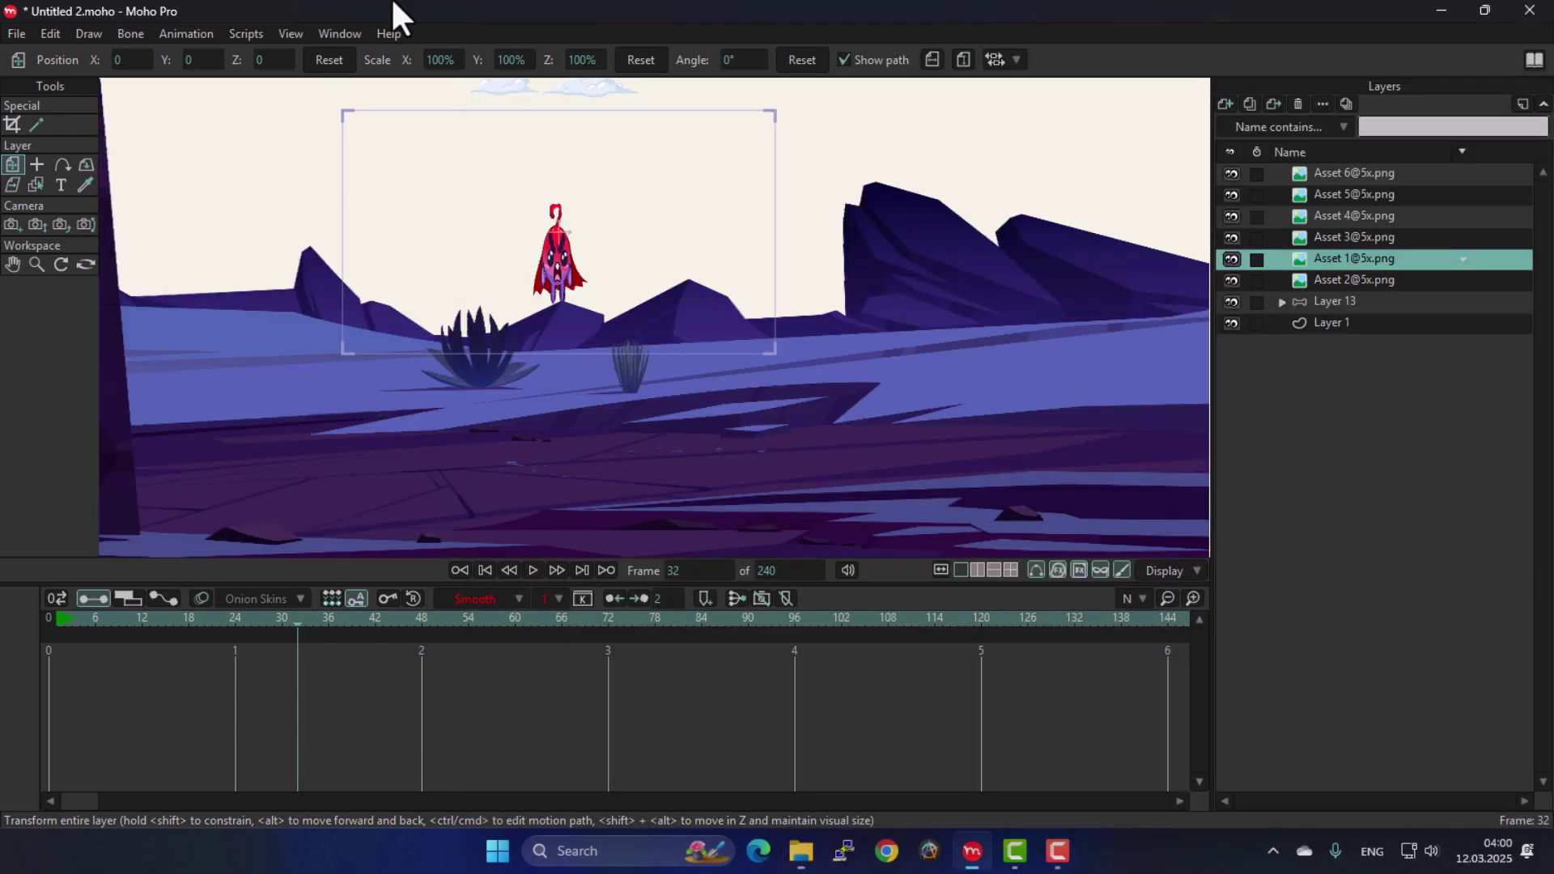
pyautogui.scroll(-3, 559, 450)
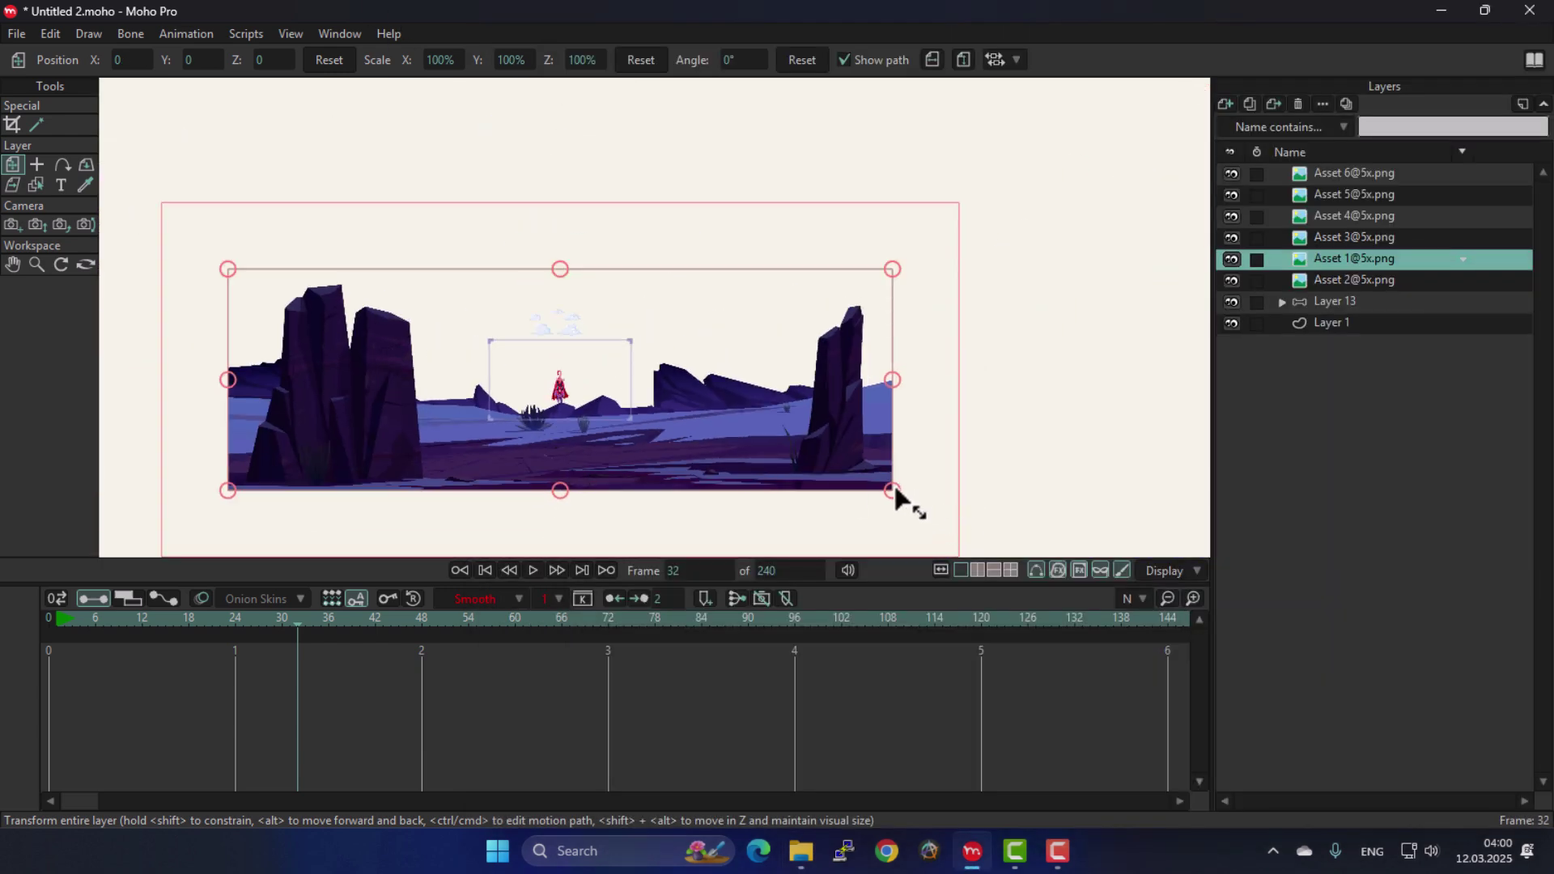
pyautogui.moveTo(895, 491); pyautogui.dragTo(654, 413)
pyautogui.scroll(5, 584, 439)
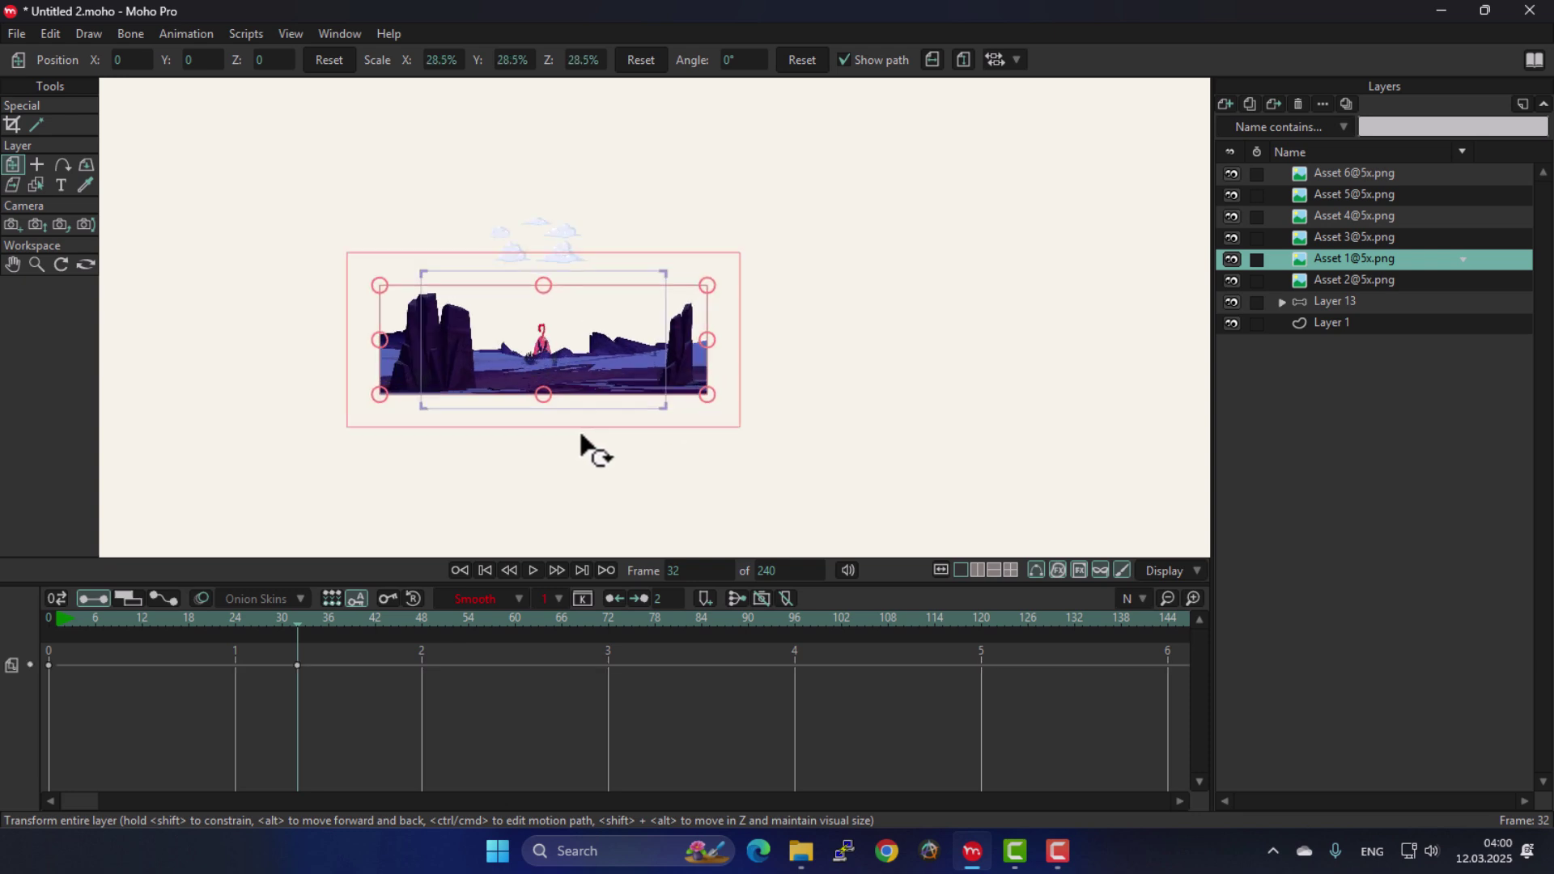
pyautogui.moveTo(343, 665); pyautogui.dragTo(233, 720)
pyautogui.press('Delete')
# At frame 0, scale the desert landscape to about 23% and place it along the bottom of the camera frame at X 0, Y about -0.36.
pyautogui.click(46, 623)
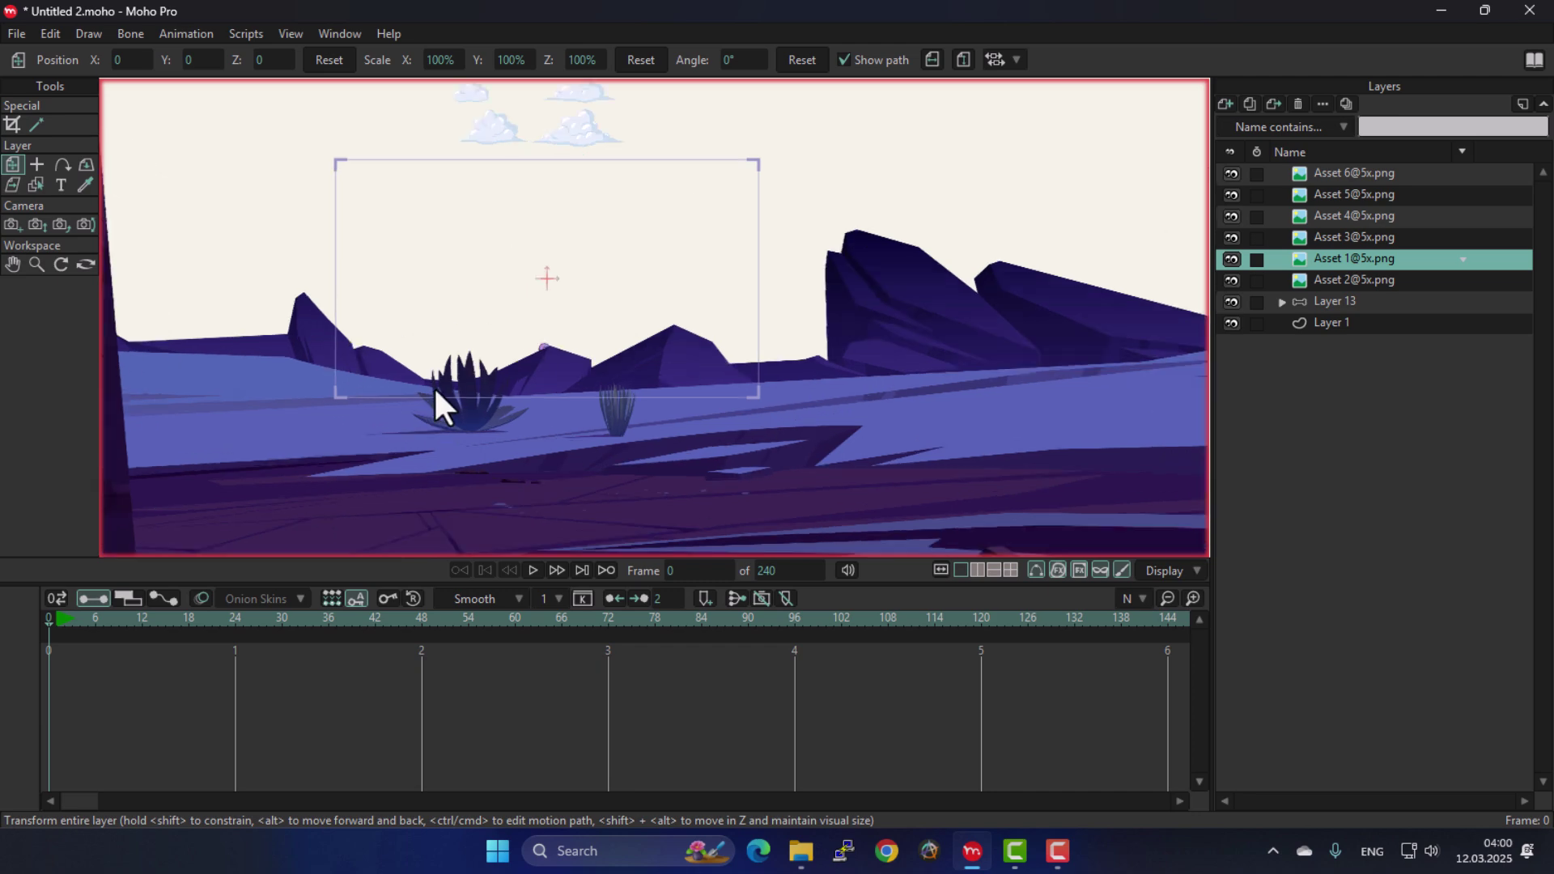
pyautogui.scroll(-4, 434, 386)
pyautogui.moveTo(890, 463); pyautogui.dragTo(638, 350)
pyautogui.scroll(5, 638, 350)
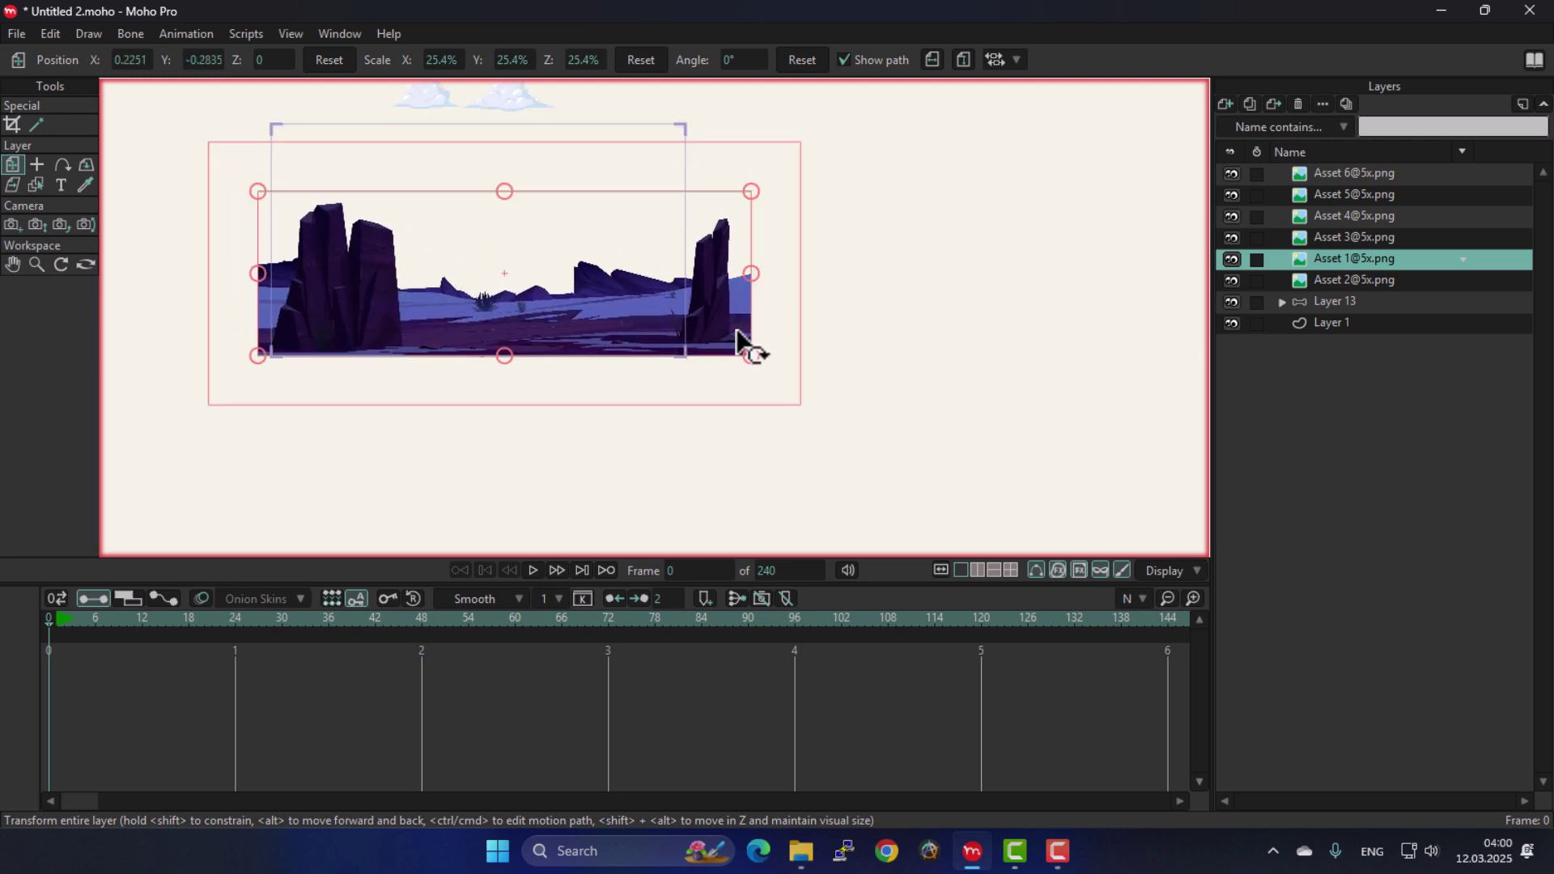
pyautogui.moveTo(750, 356); pyautogui.dragTo(586, 313)
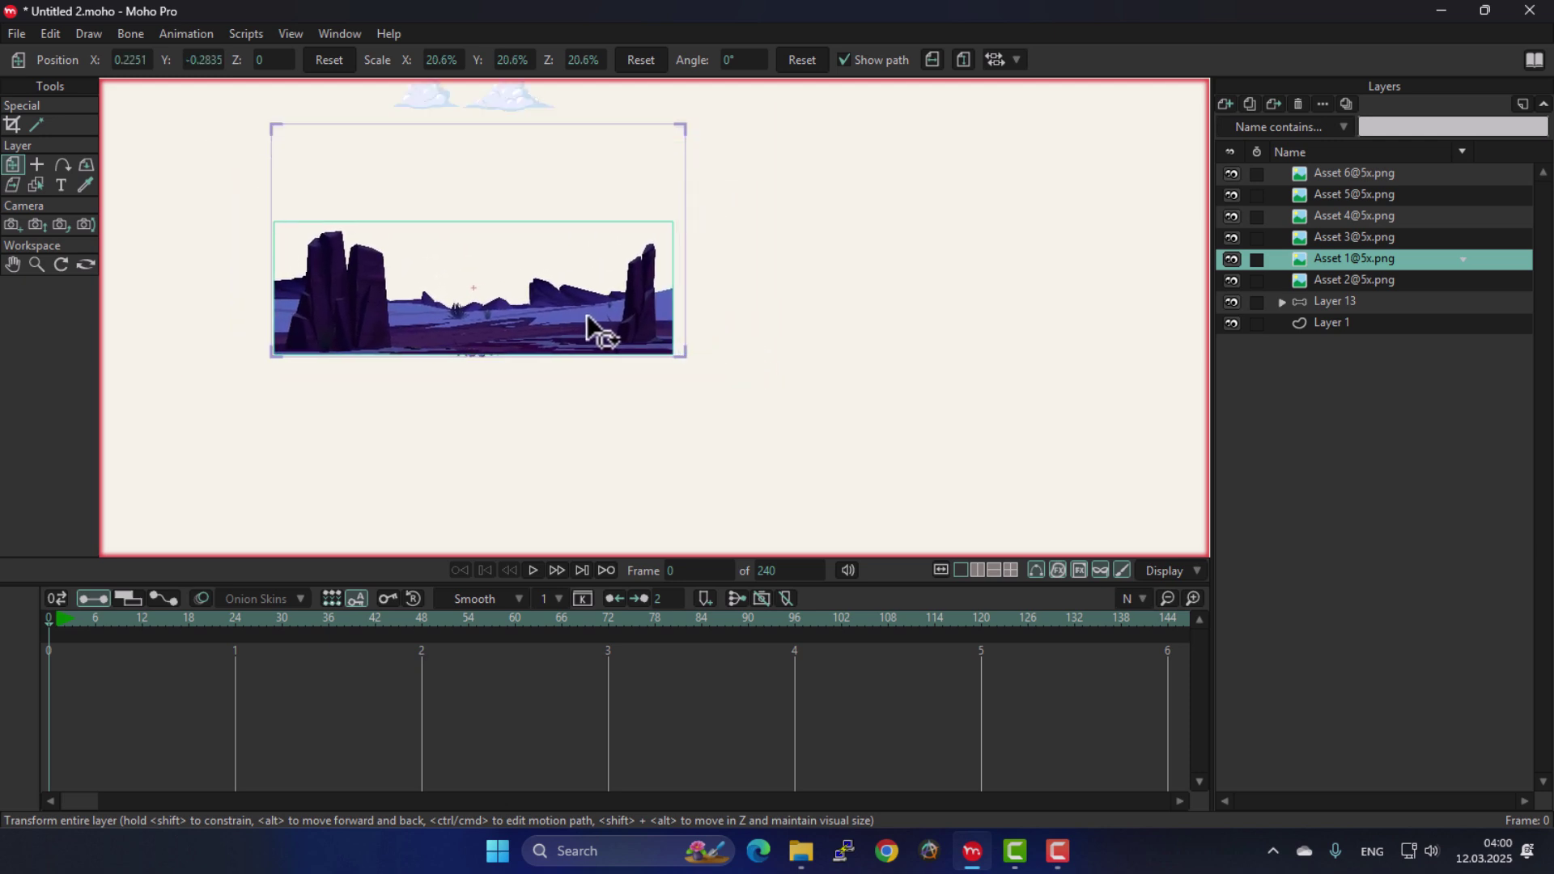
pyautogui.moveTo(672, 355)
pyautogui.mouseDown()
pyautogui.moveTo(694, 364)
pyautogui.moveTo(675, 349)
pyautogui.mouseUp()
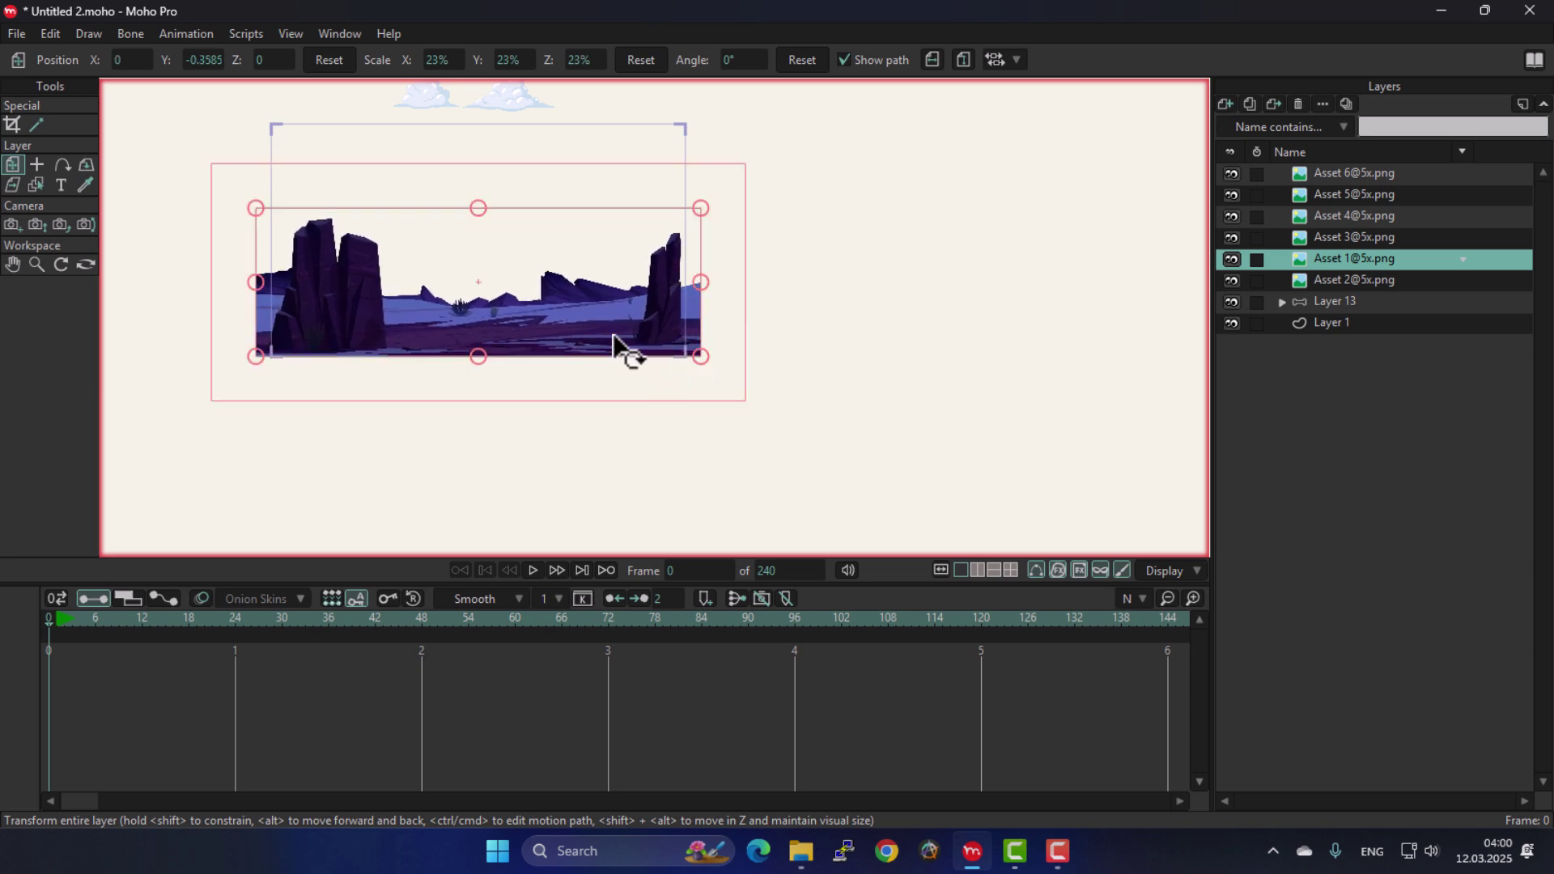
pyautogui.click(1344, 301)
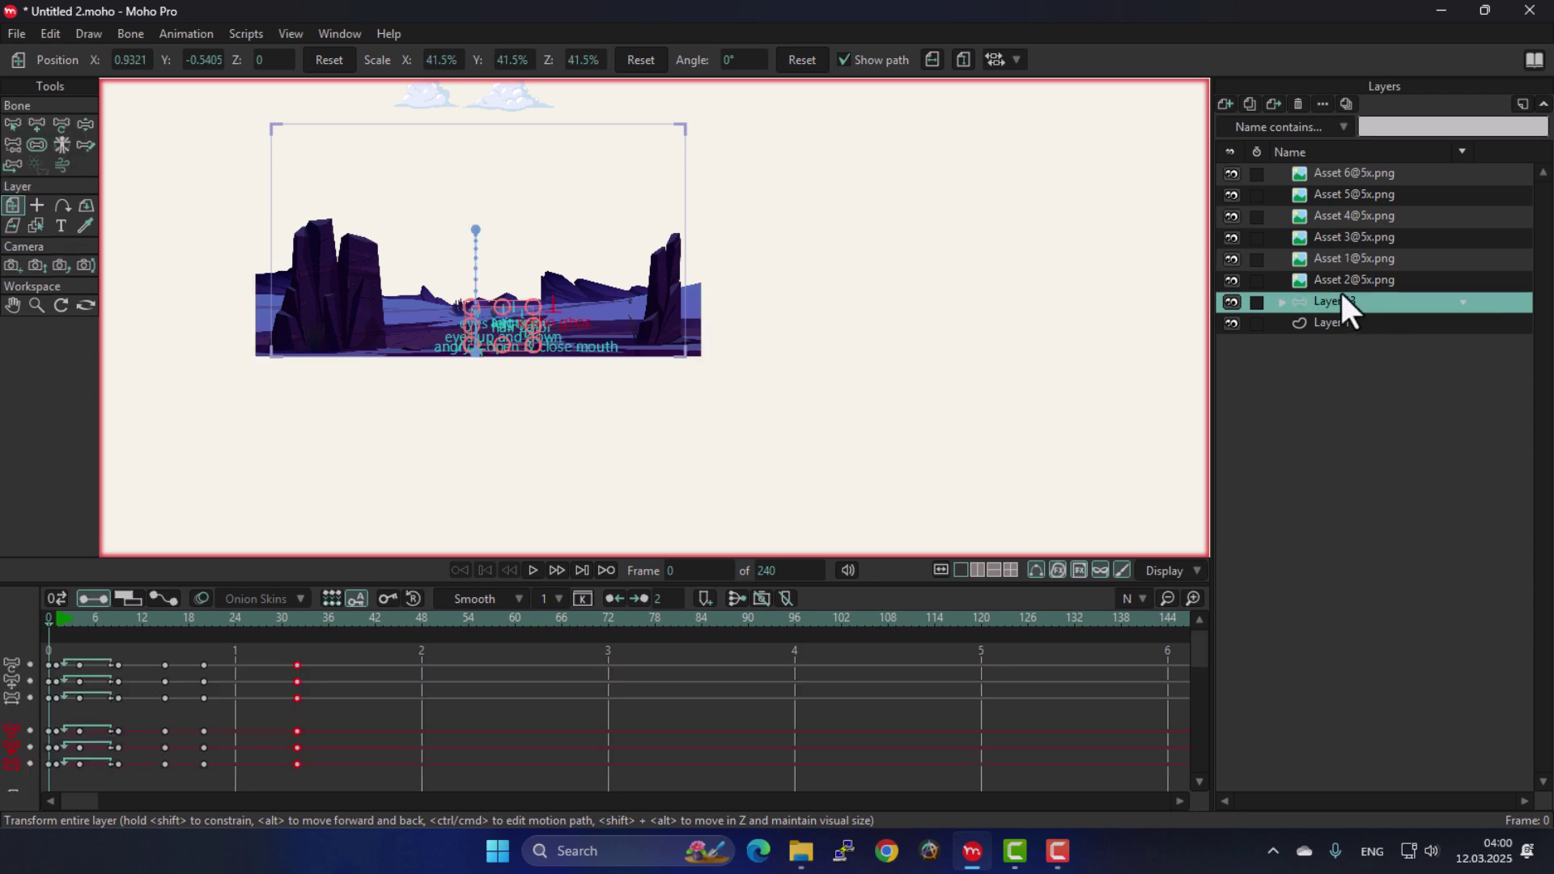
pyautogui.moveTo(1347, 275); pyautogui.dragTo(1348, 296)
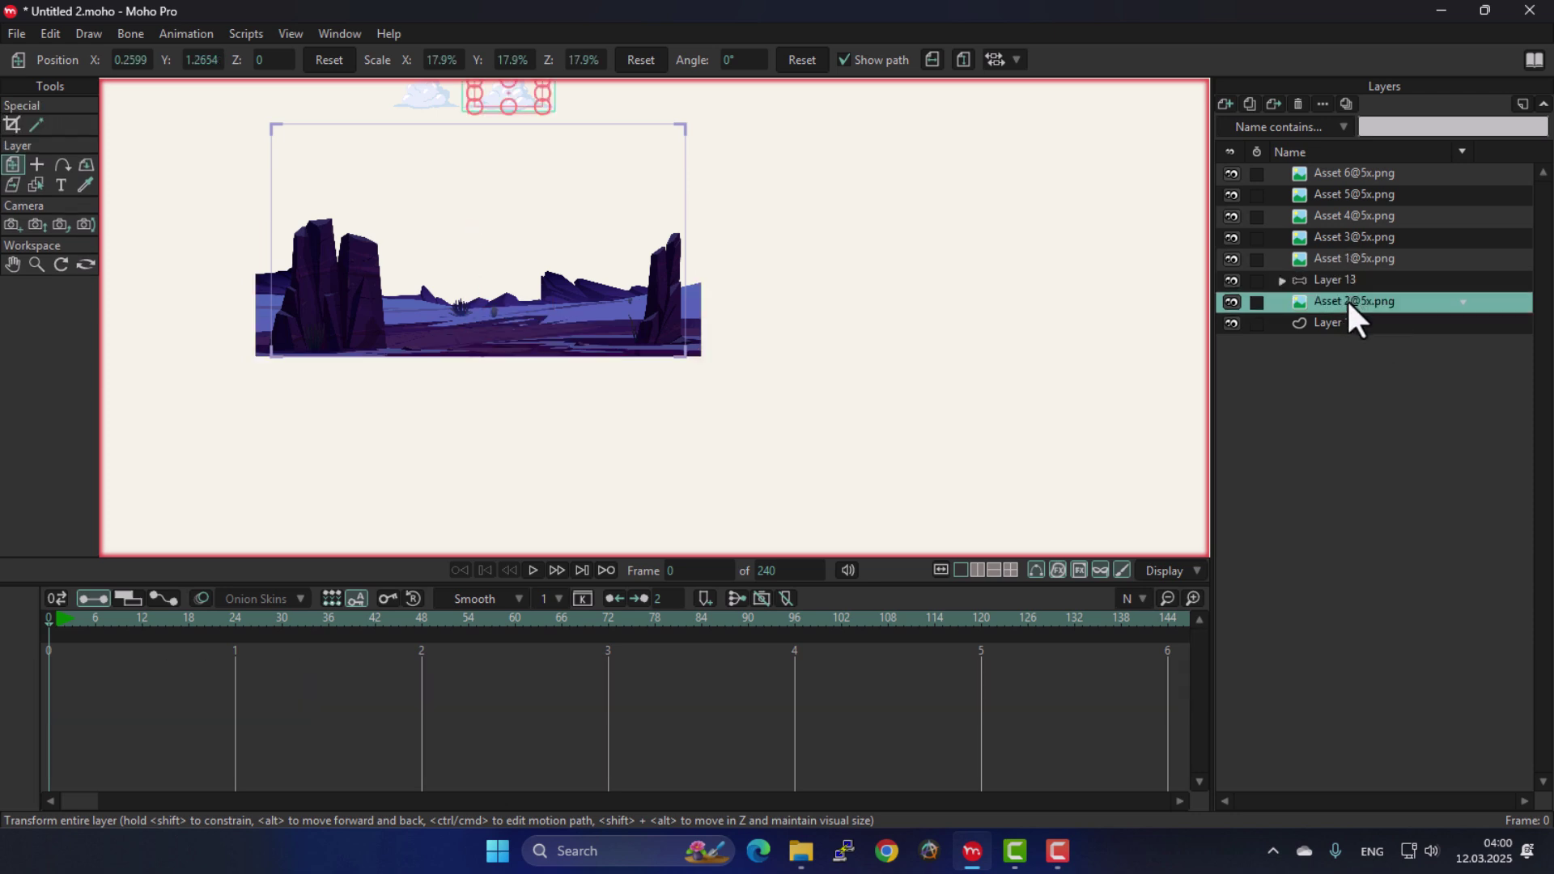
pyautogui.scroll(-1, 743, 250)
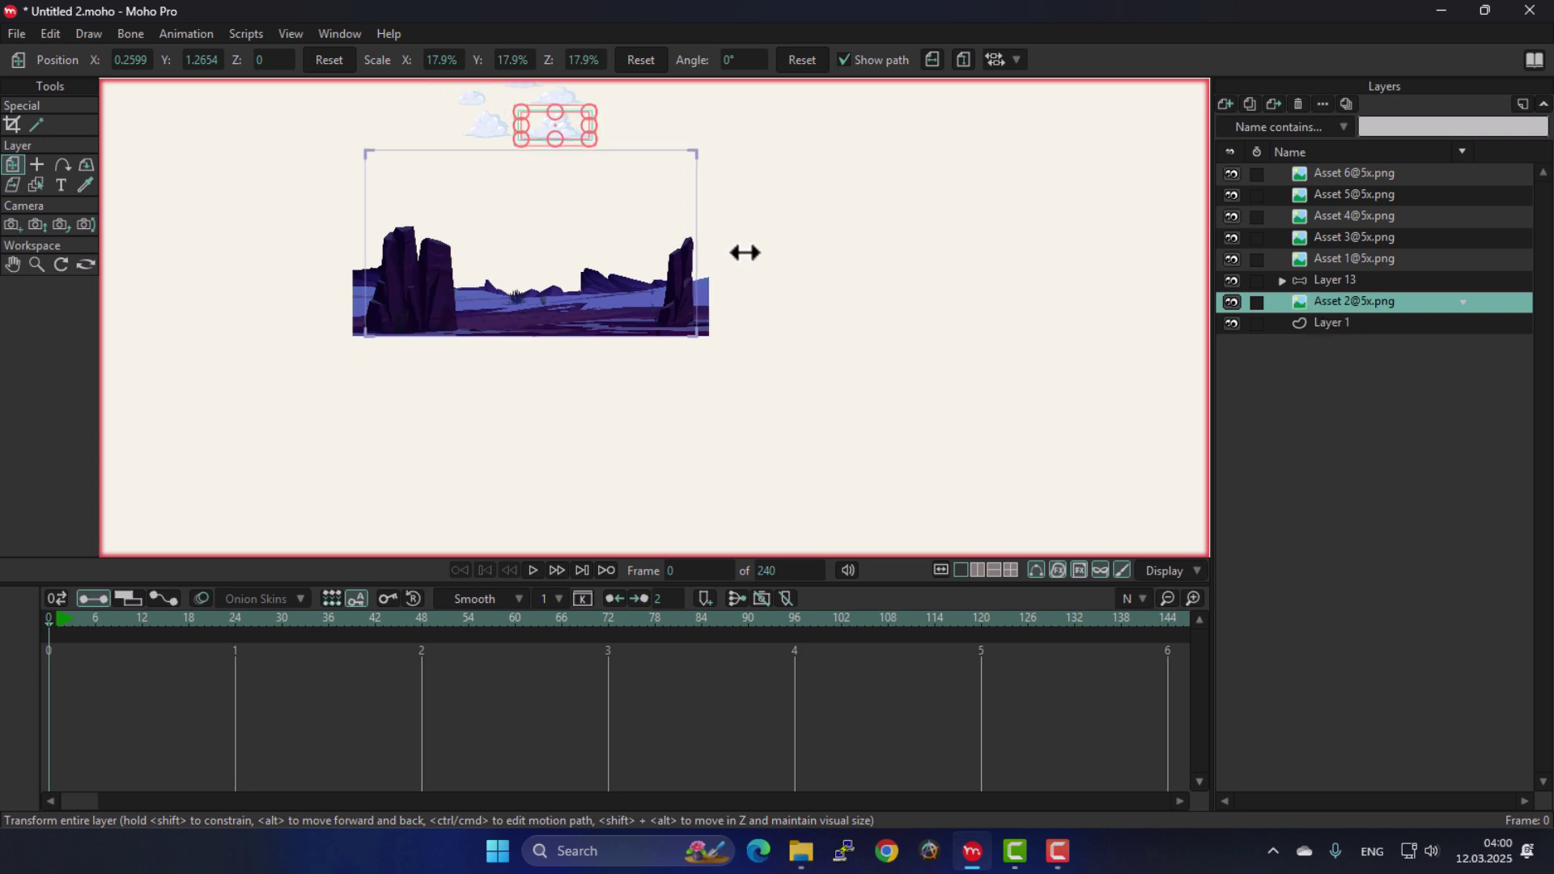
pyautogui.click(1334, 280)
pyautogui.click(1319, 304)
pyautogui.moveTo(1316, 299); pyautogui.dragTo(1325, 277)
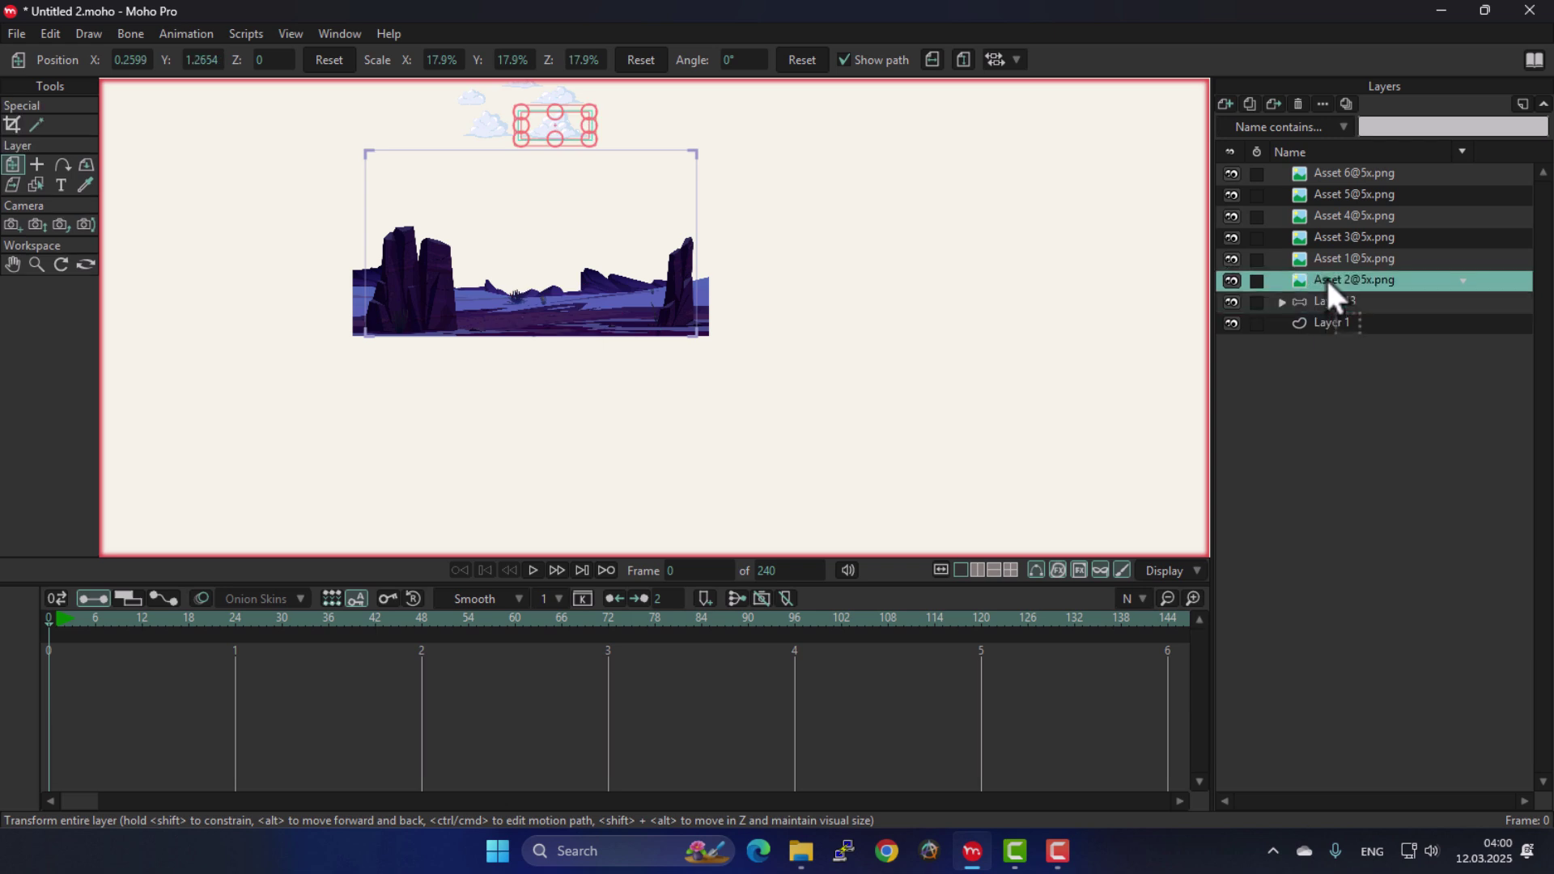
# Identify the desert landscape layer, Asset 1@5x, and place it behind the character's Layer 13 in the layer order.
pyautogui.click(1348, 173)
pyautogui.click(1353, 195)
pyautogui.click(1357, 215)
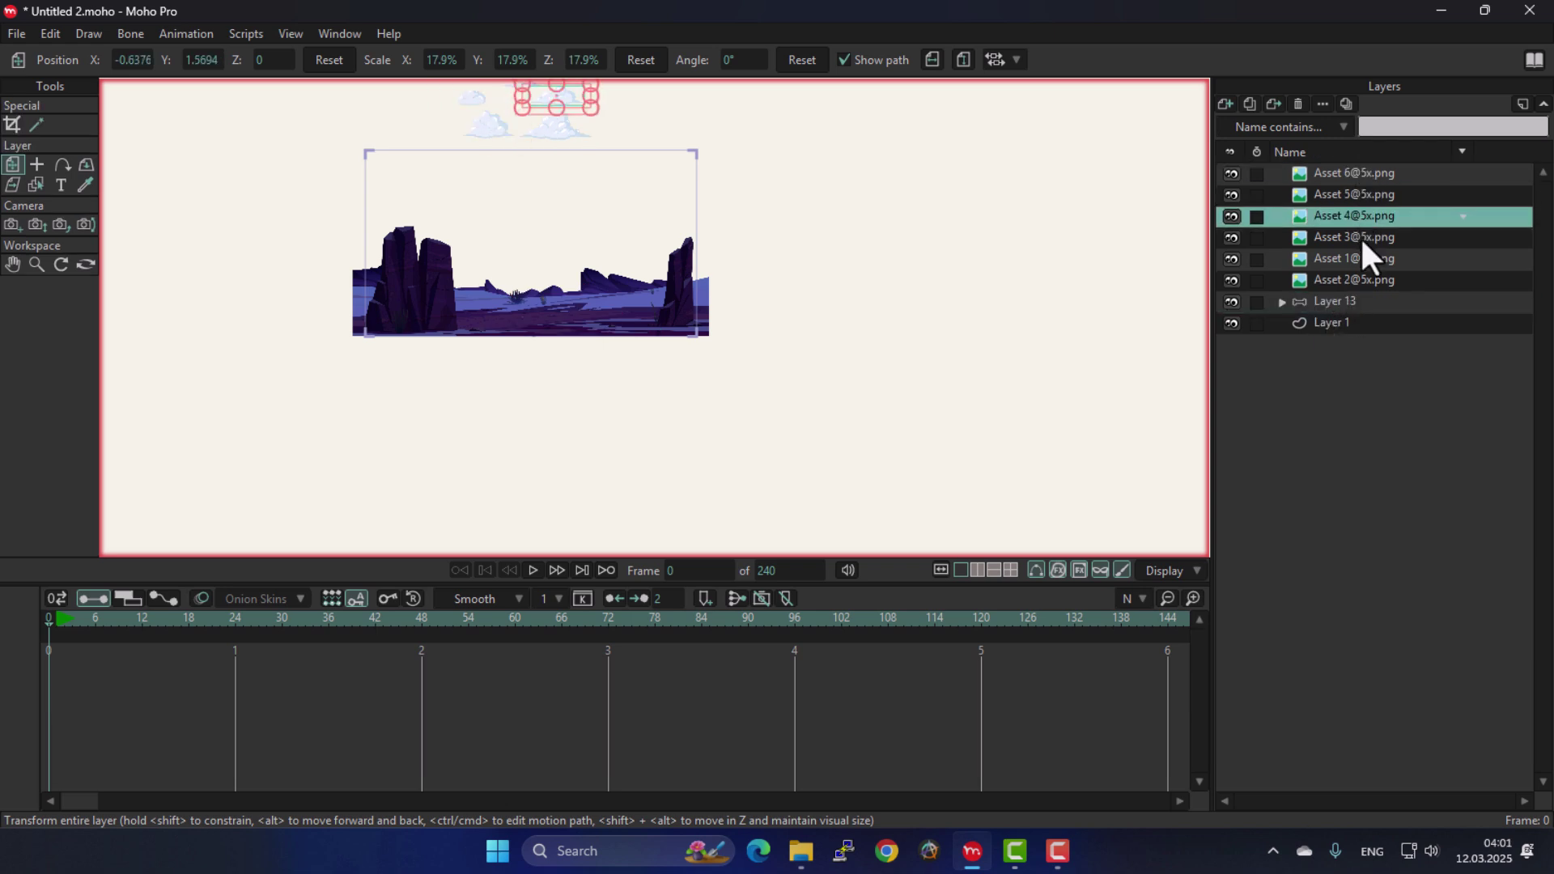
pyautogui.click(1361, 237)
pyautogui.click(1365, 258)
pyautogui.moveTo(1364, 258); pyautogui.dragTo(1367, 308)
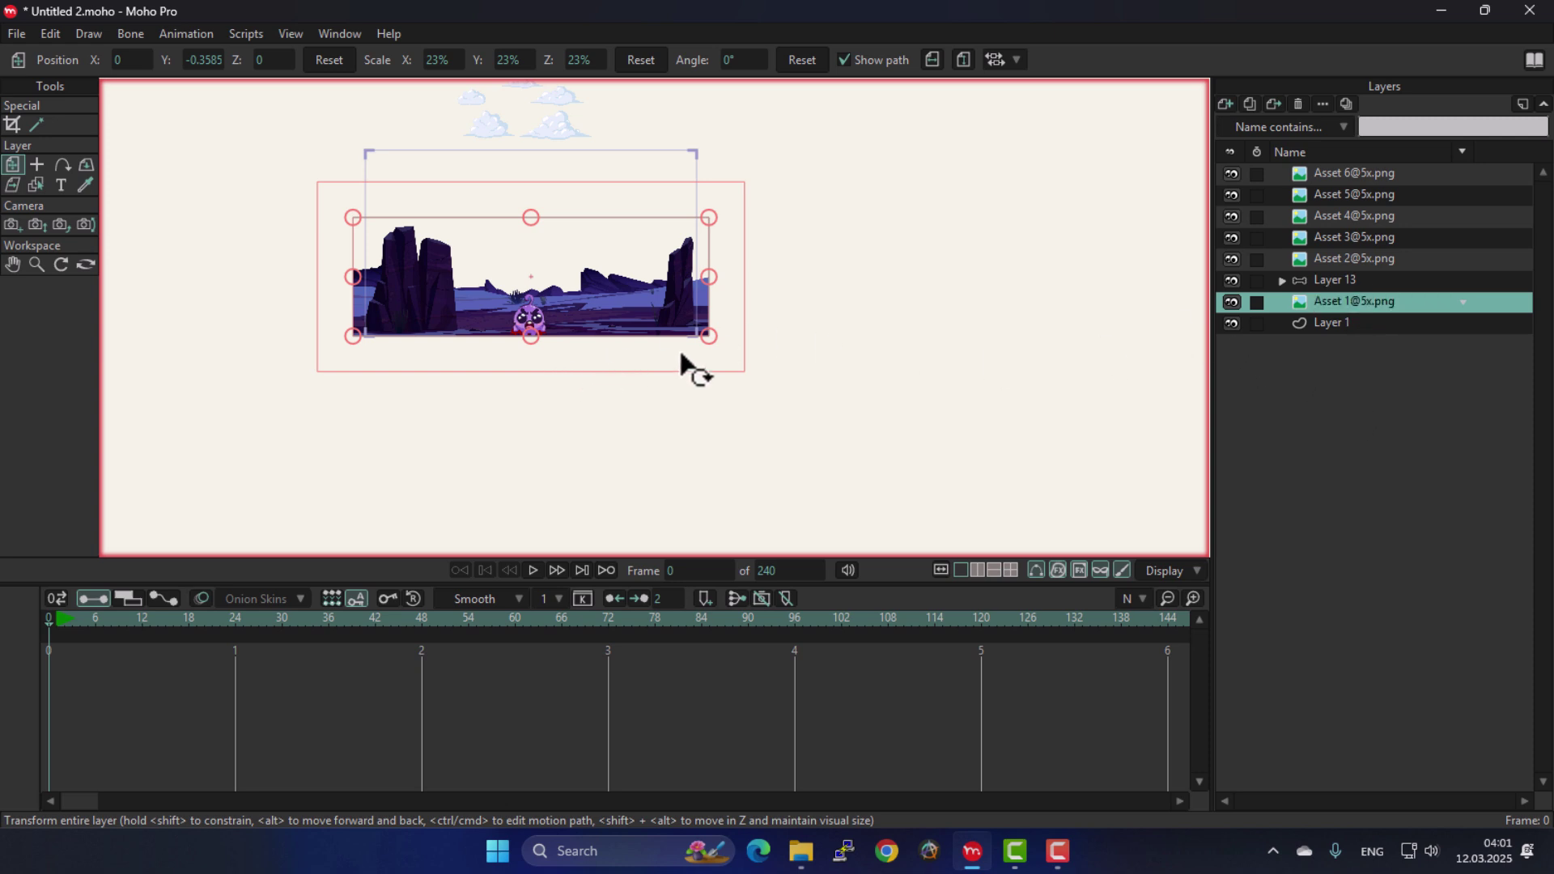
# Render frame 0 to check the character against the desert landscape, and close the render window.
pyautogui.scroll(-2, 614, 395)
pyautogui.scroll(4, 614, 395)
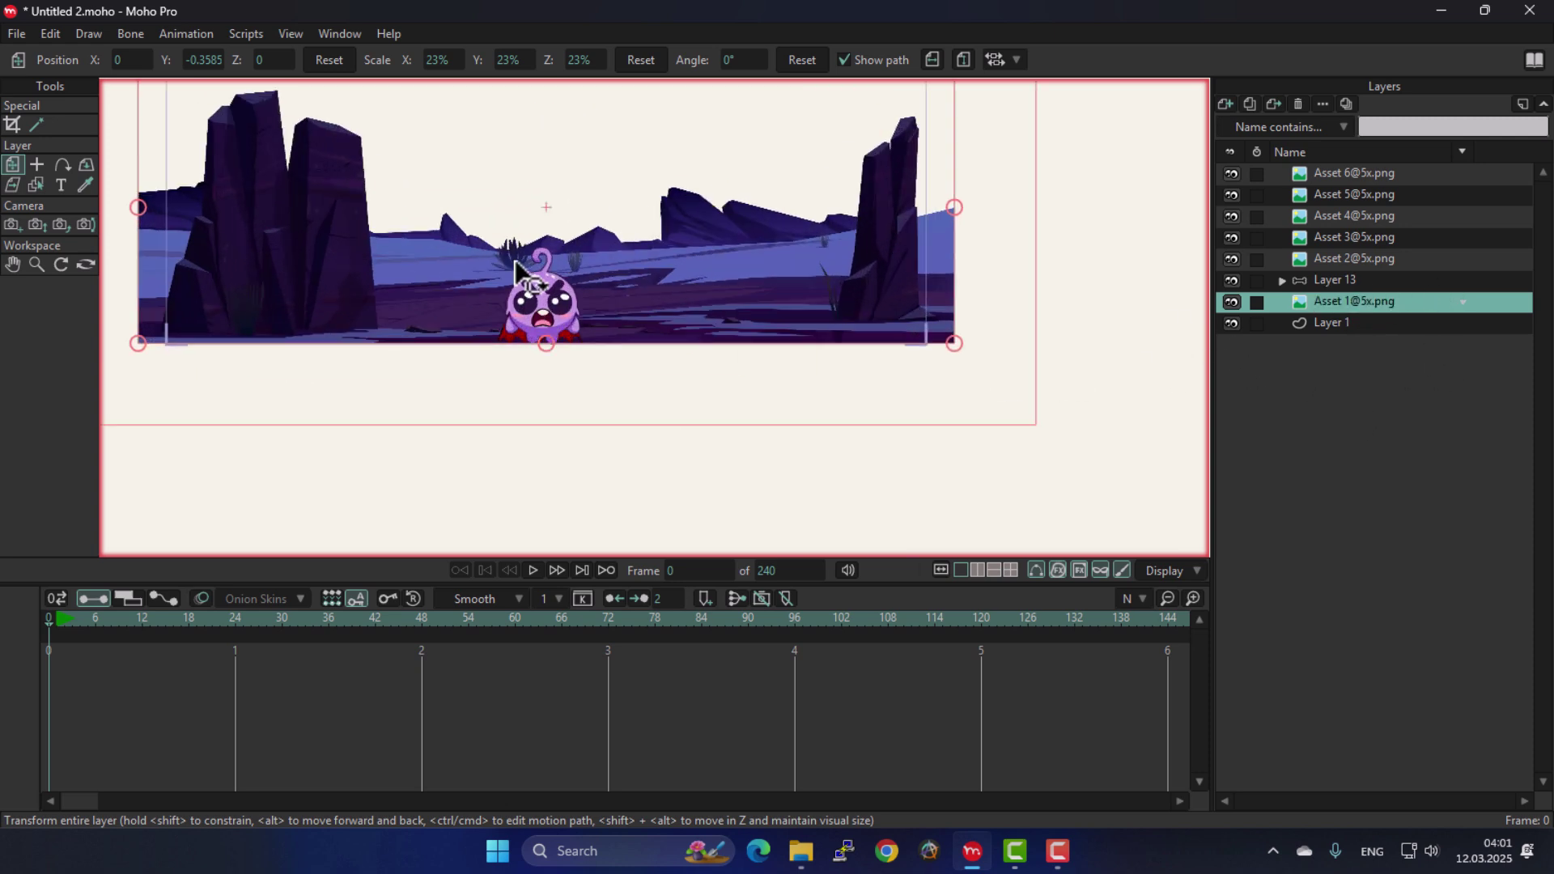
pyautogui.hotkey('ctrl', 'r')
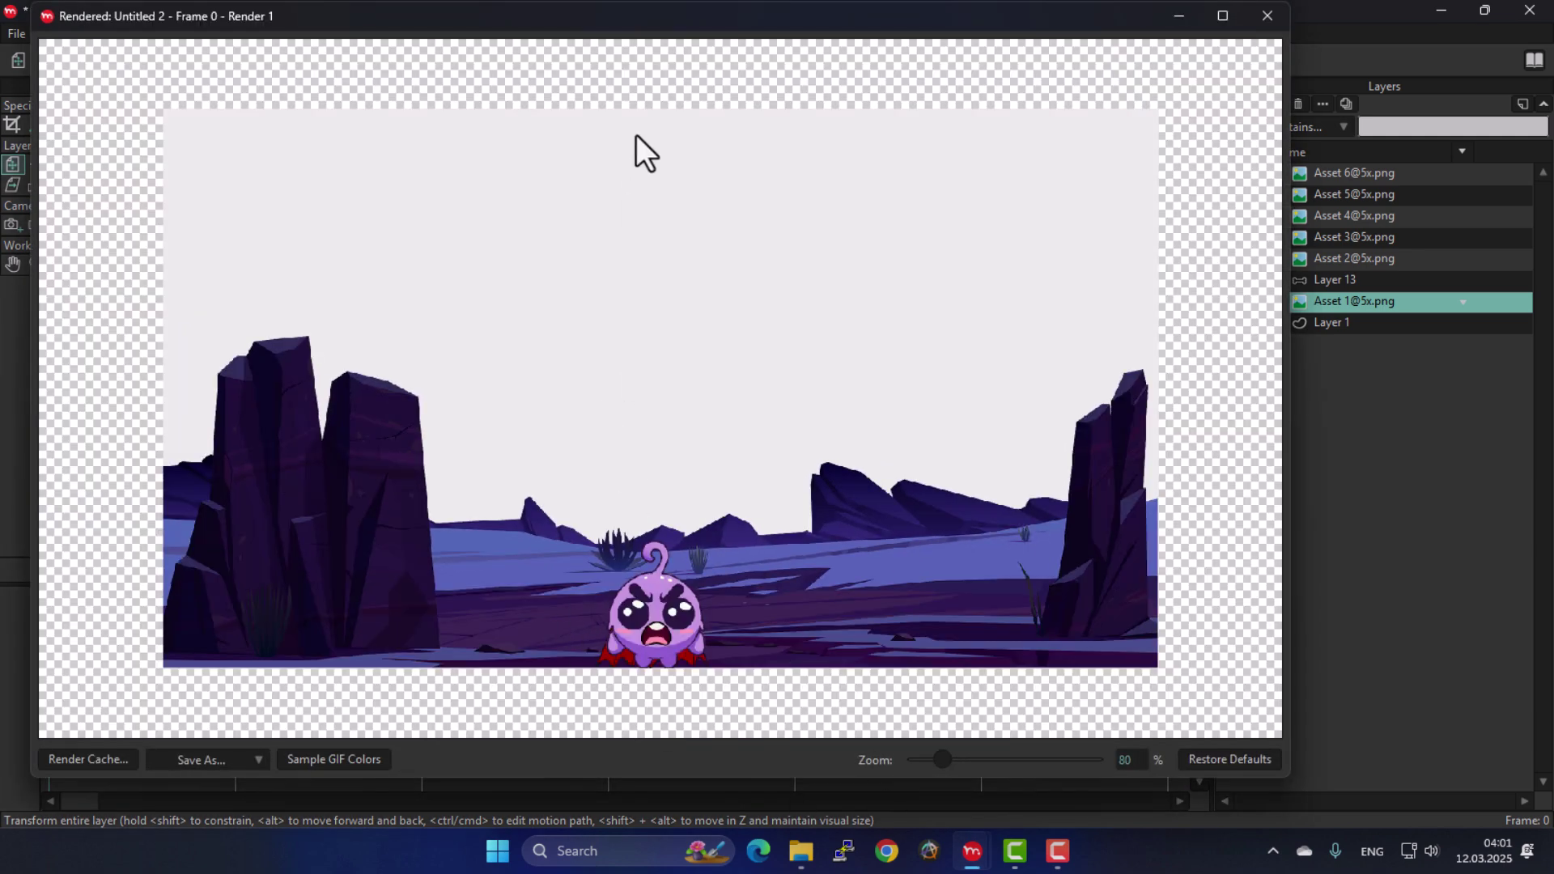
pyautogui.moveTo(638, 13); pyautogui.dragTo(592, 195)
pyautogui.click(1221, 187)
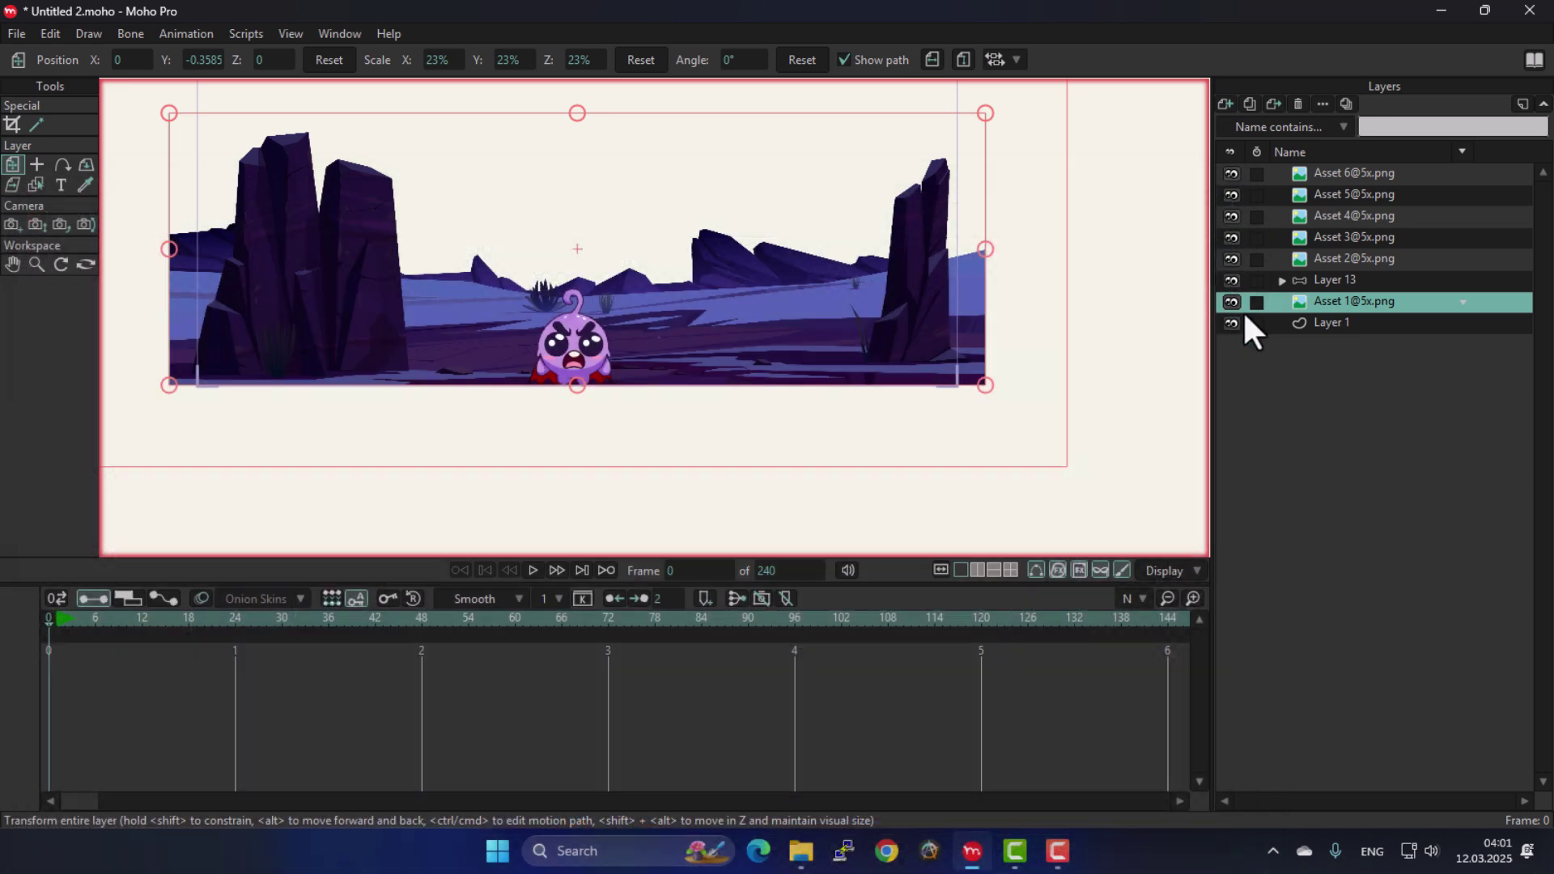
# Zoom the camera out to a field of view of about 31.2° and lower the desert landscape to about Y -0.41.
pyautogui.scroll(-1, 962, 427)
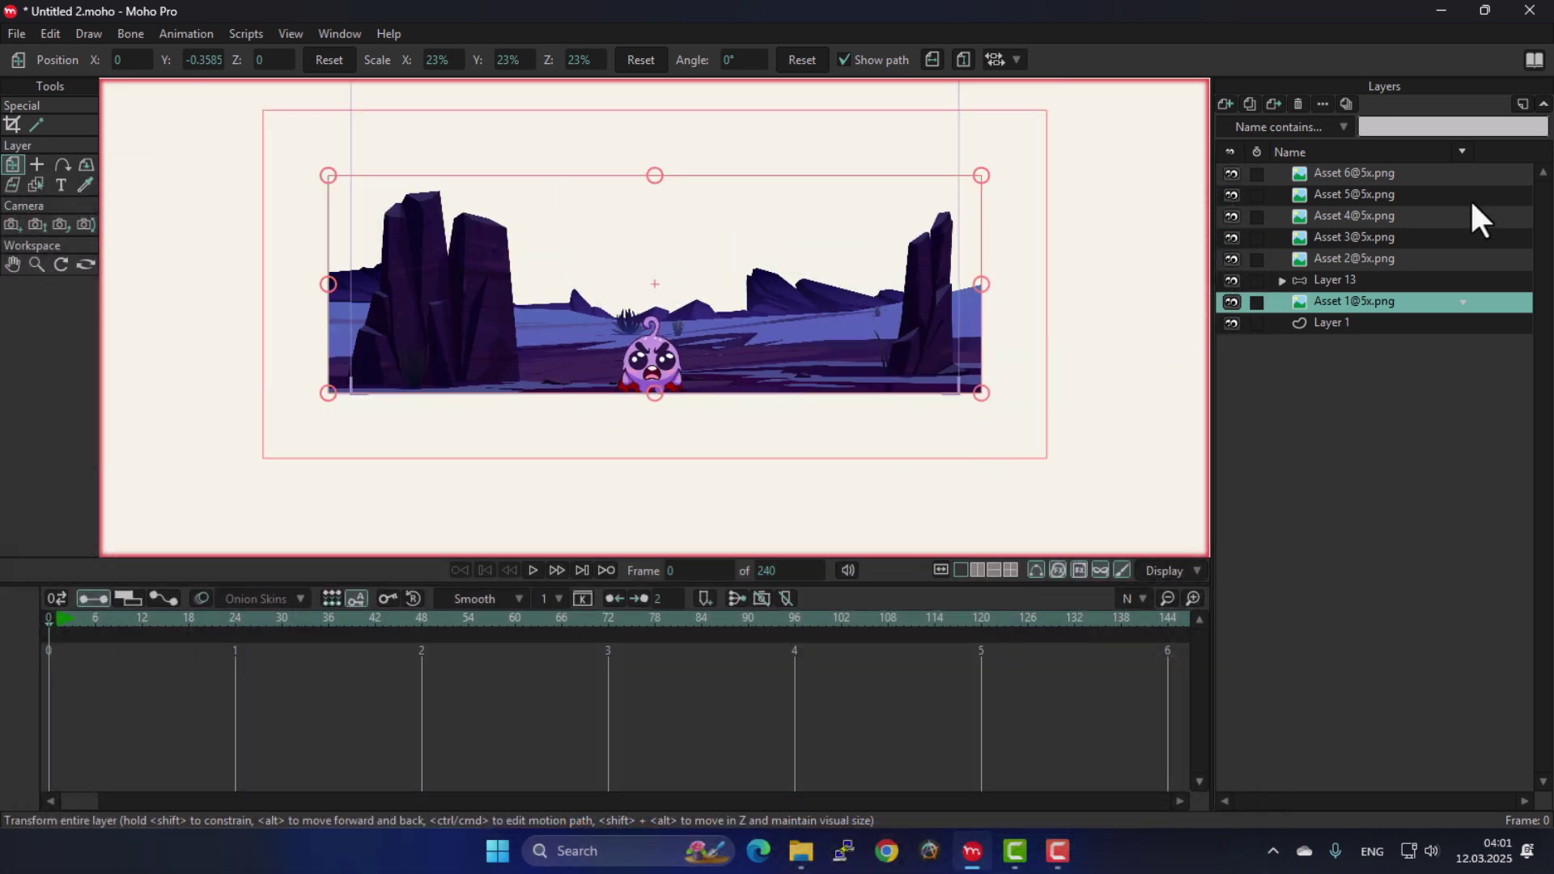
pyautogui.click(38, 225)
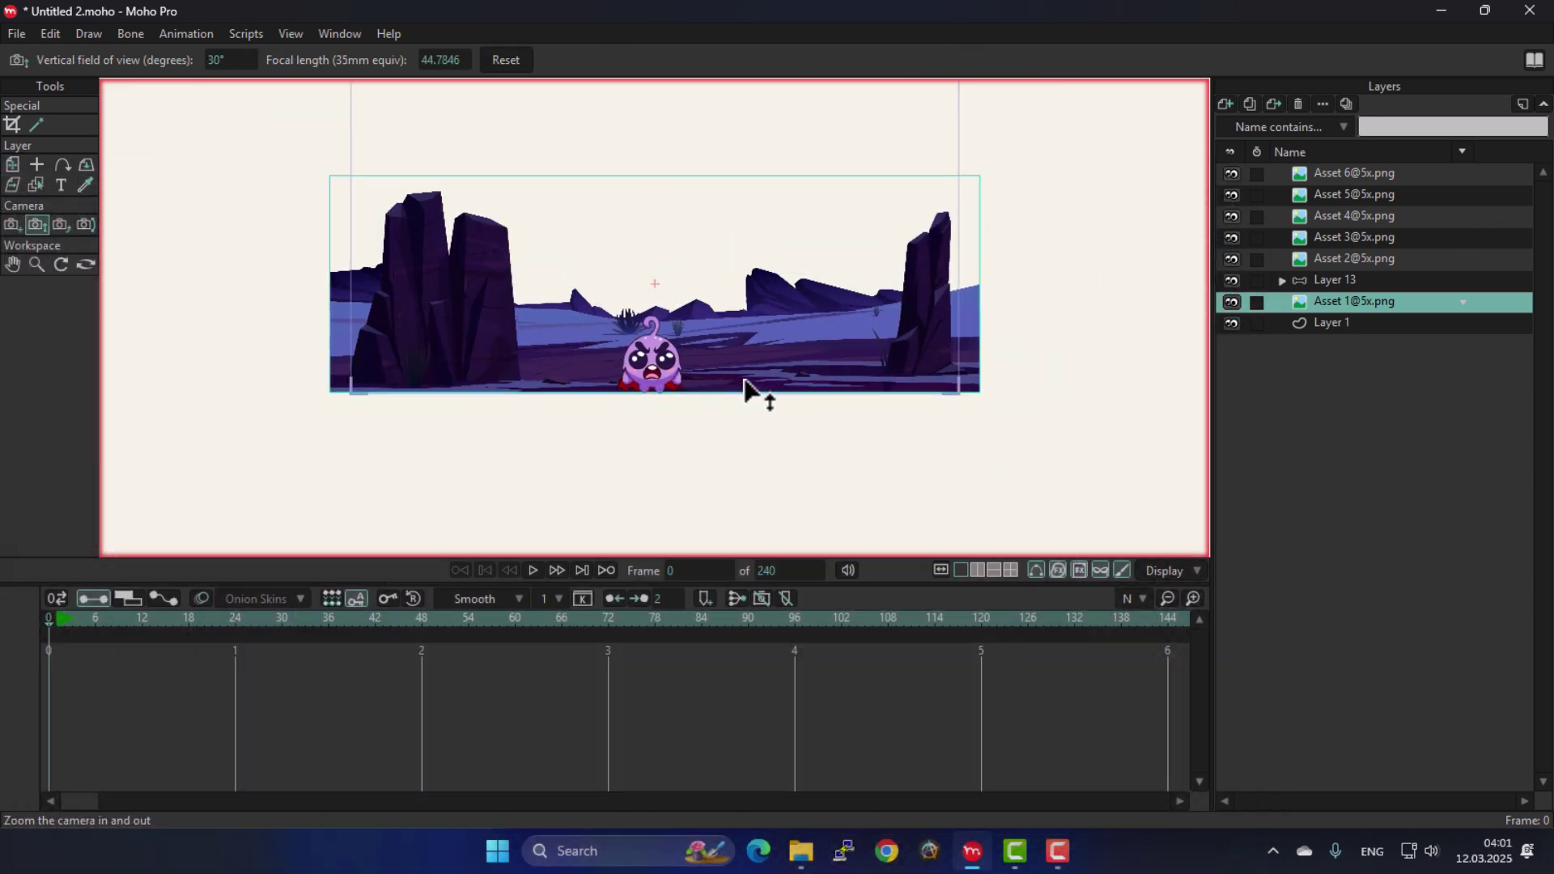
pyautogui.moveTo(750, 385); pyautogui.dragTo(702, 386)
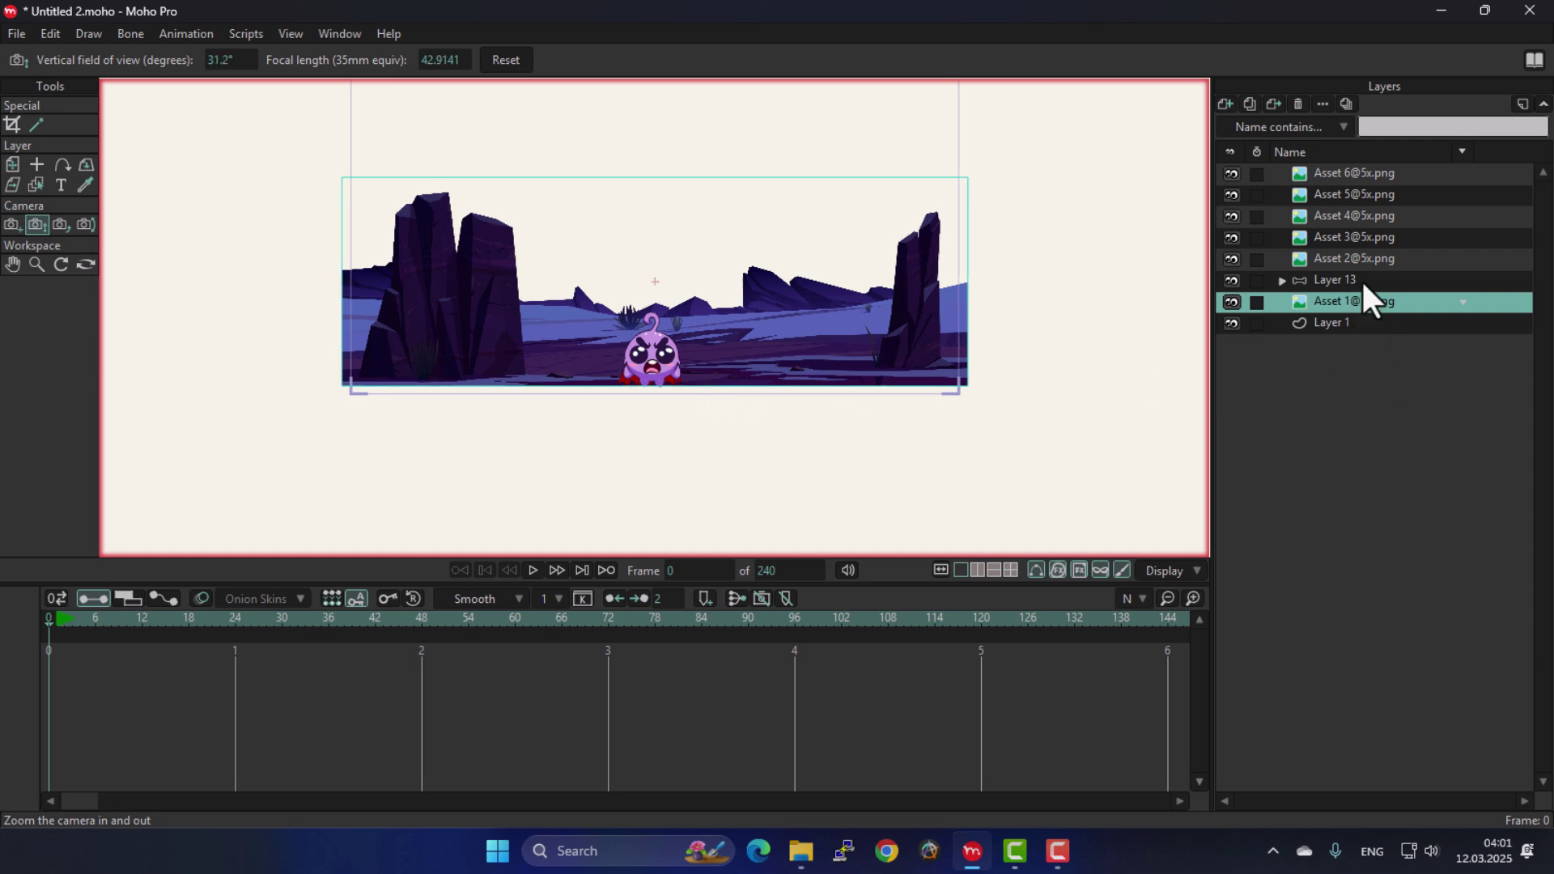
pyautogui.click(12, 164)
pyautogui.moveTo(728, 340); pyautogui.dragTo(729, 349)
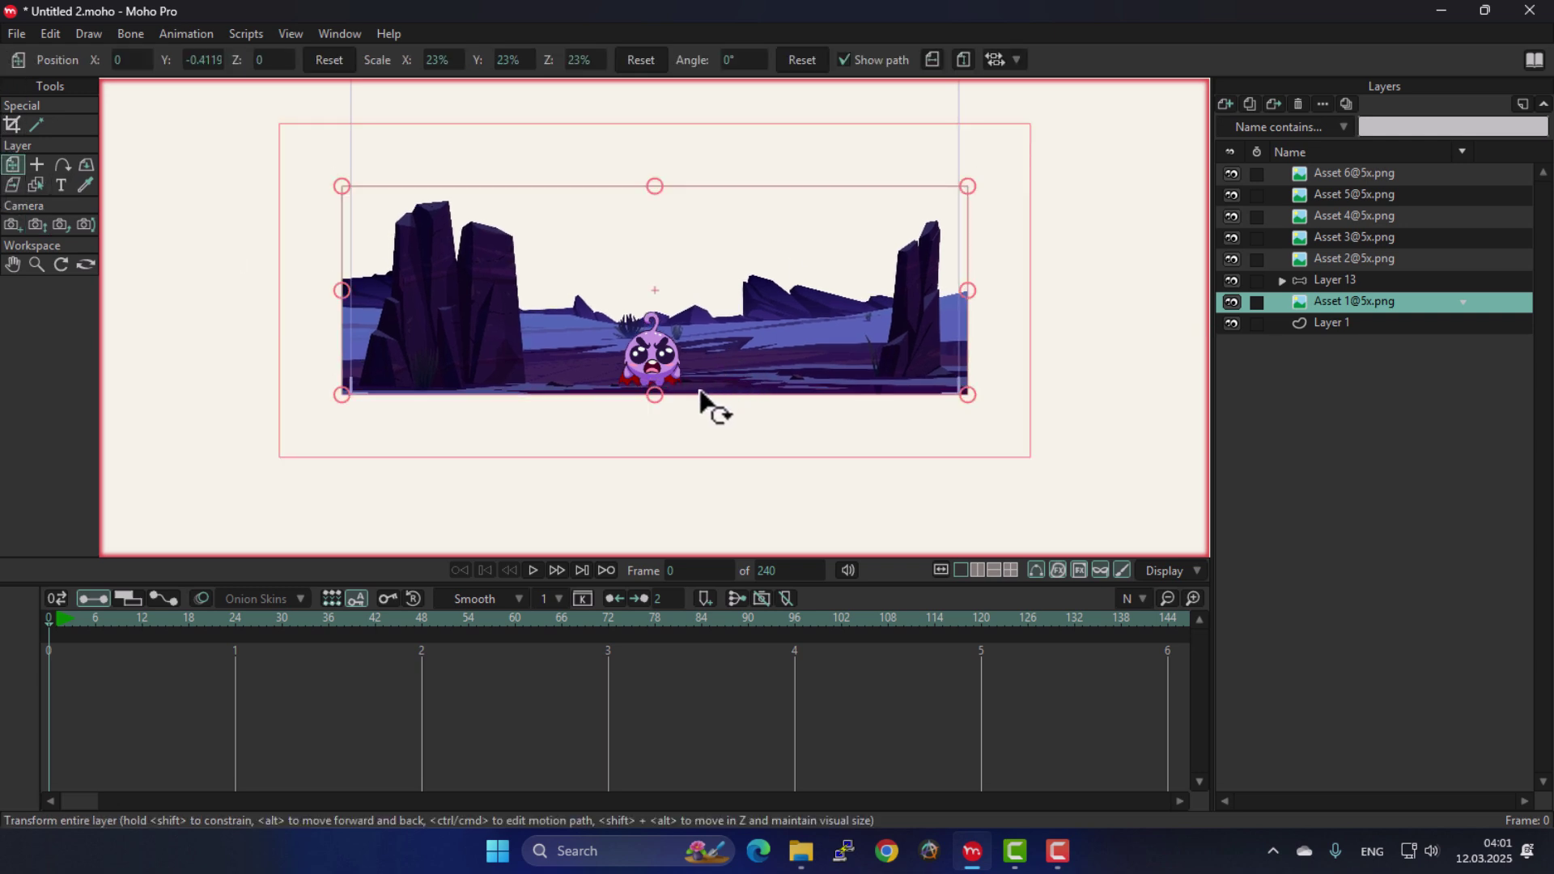
# Render frame 0 again to check the widened camera framing and lowered landscape, and close the render.
pyautogui.hotkey('ctrl', 'r')
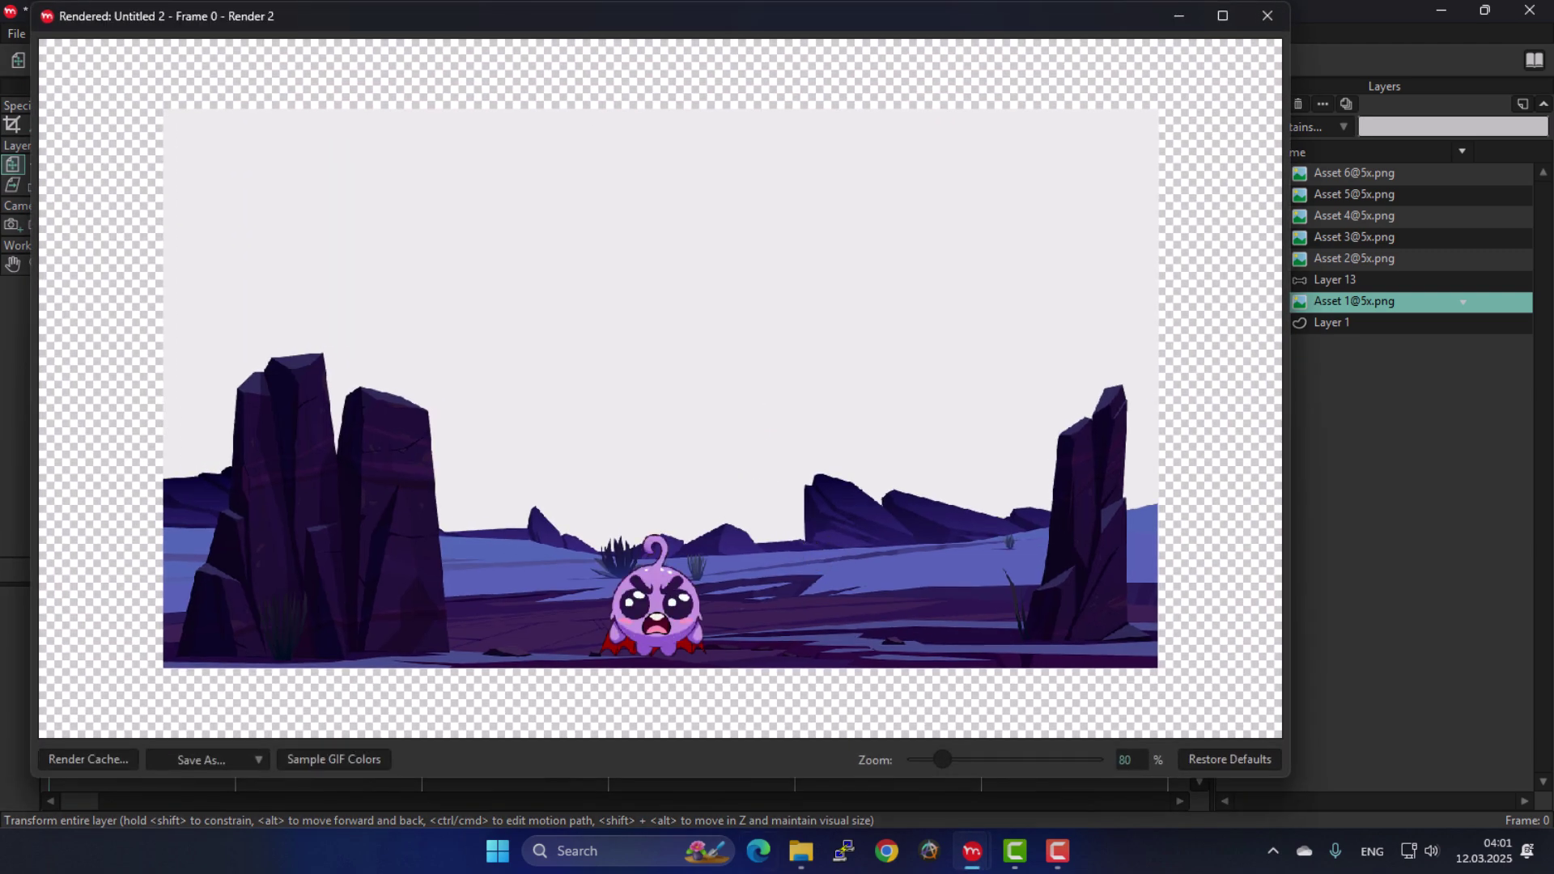
pyautogui.moveTo(540, 17); pyautogui.dragTo(276, 225)
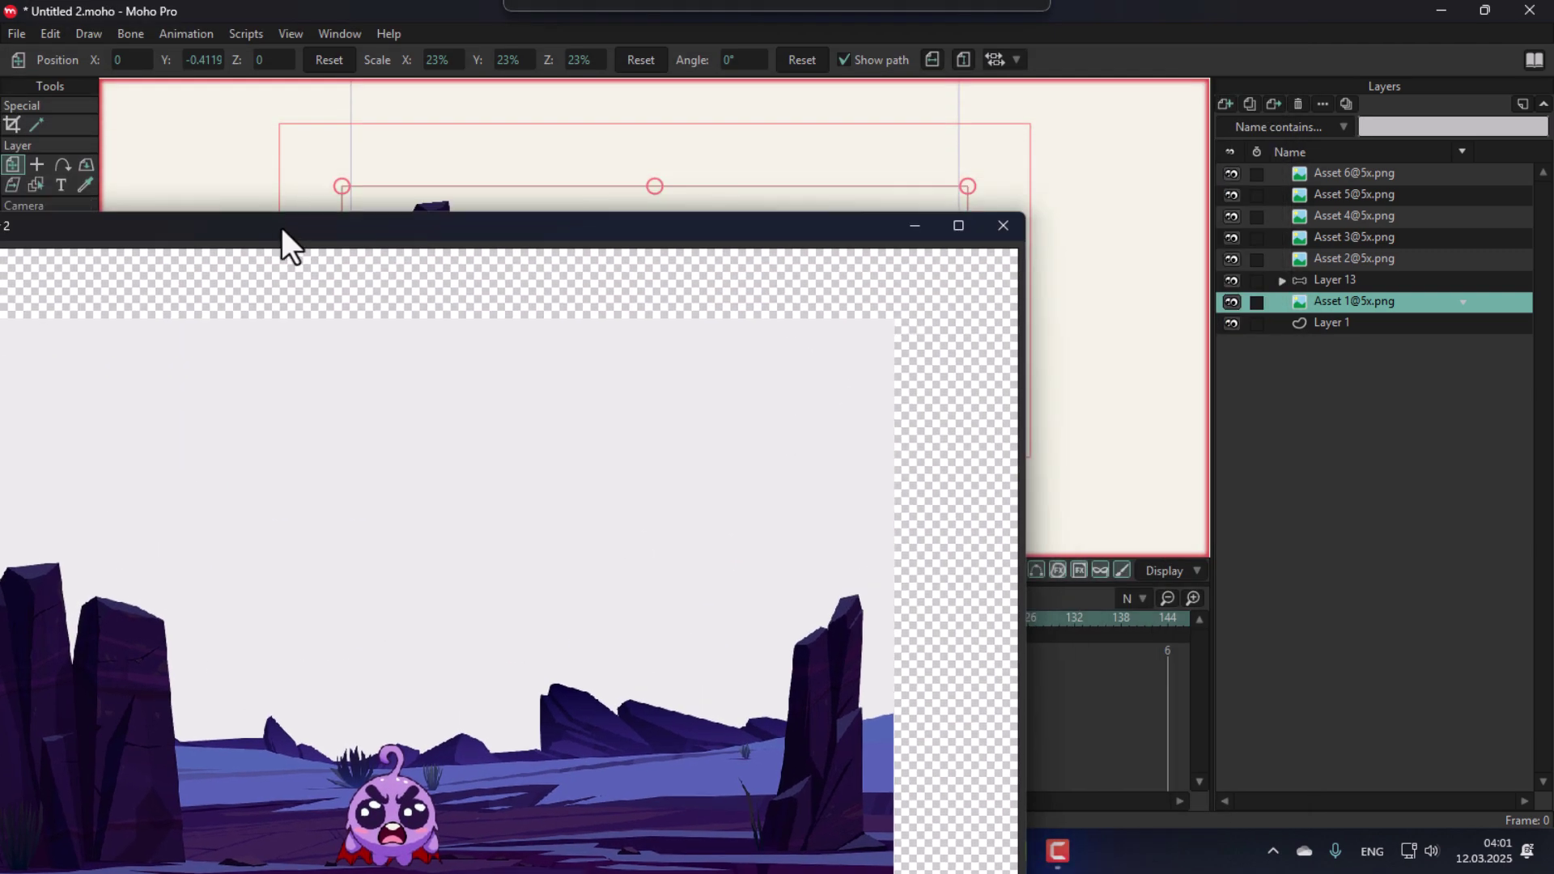
pyautogui.click(1004, 227)
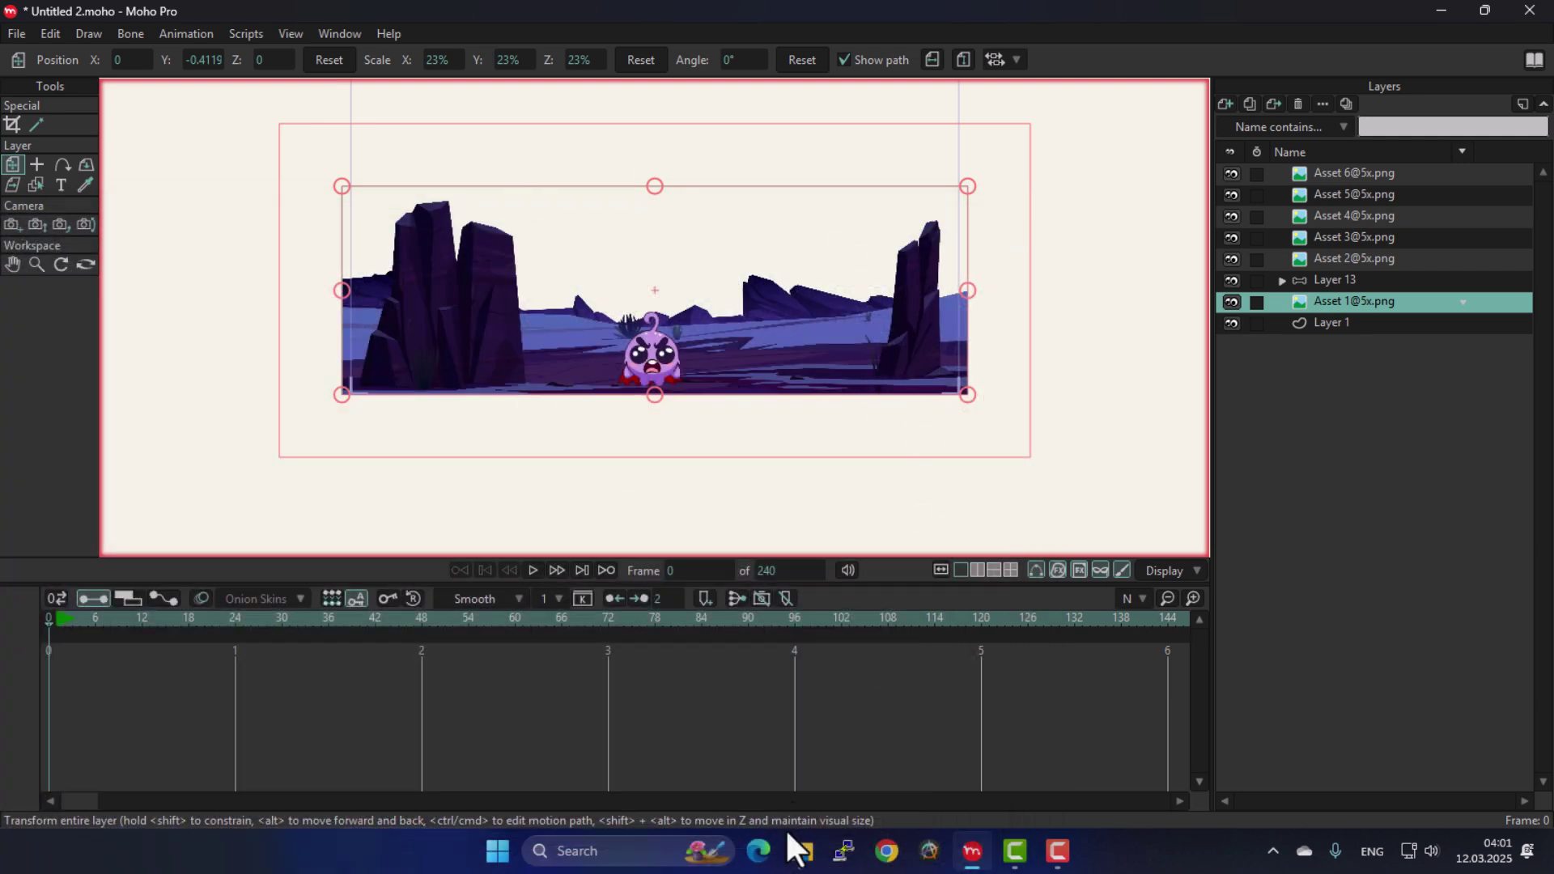
# Switch to File Explorer and open the 3967 JPG from the desert-landscape folder, choosing Photos as the app to always use.
pyautogui.click(797, 849)
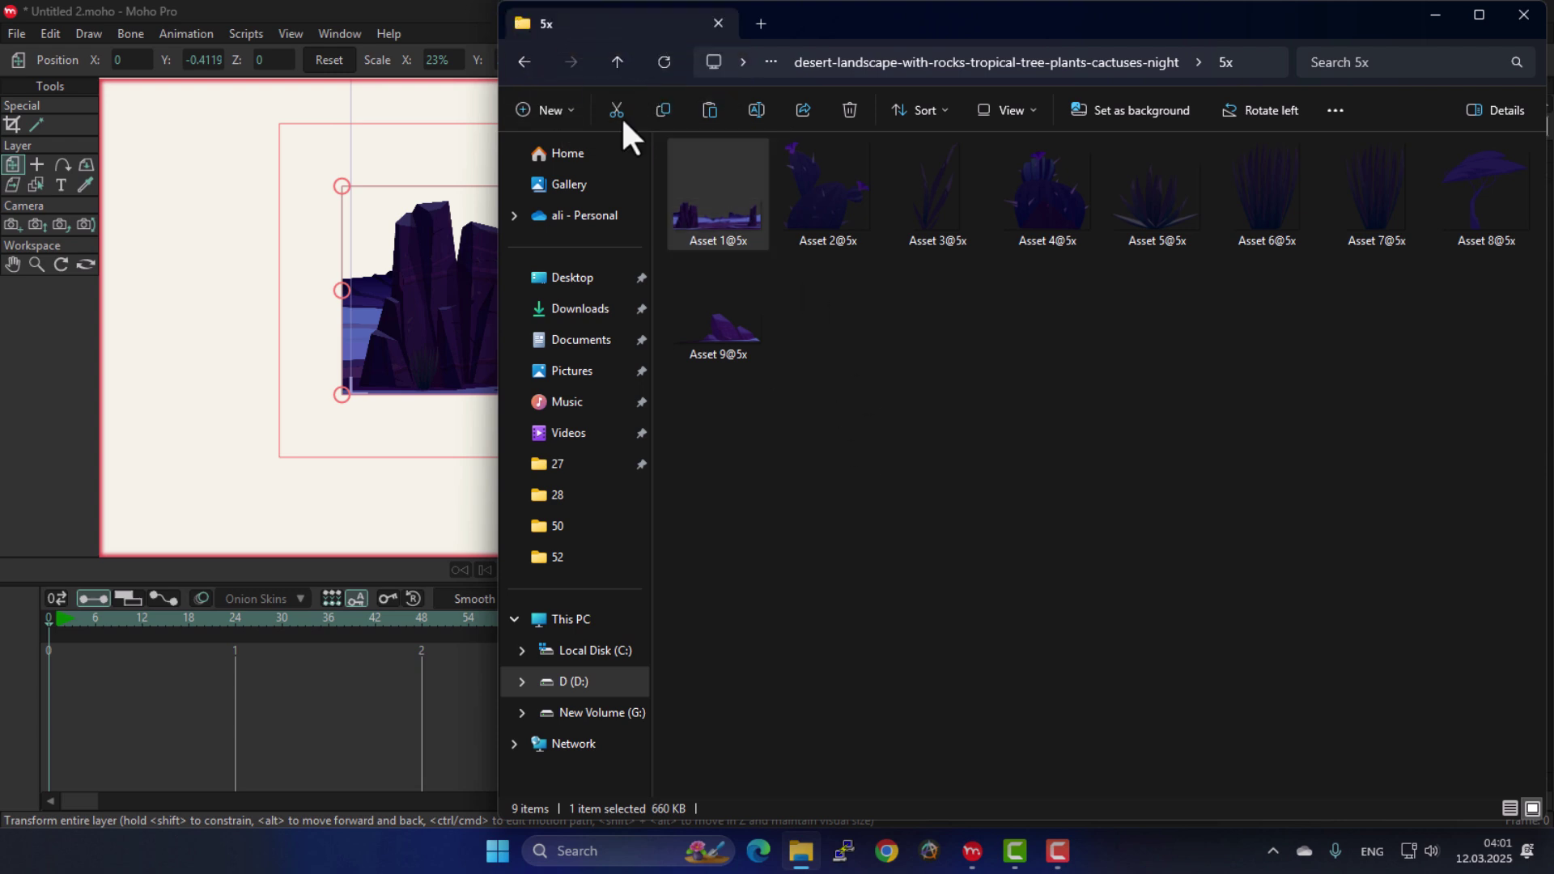
pyautogui.click(1029, 244)
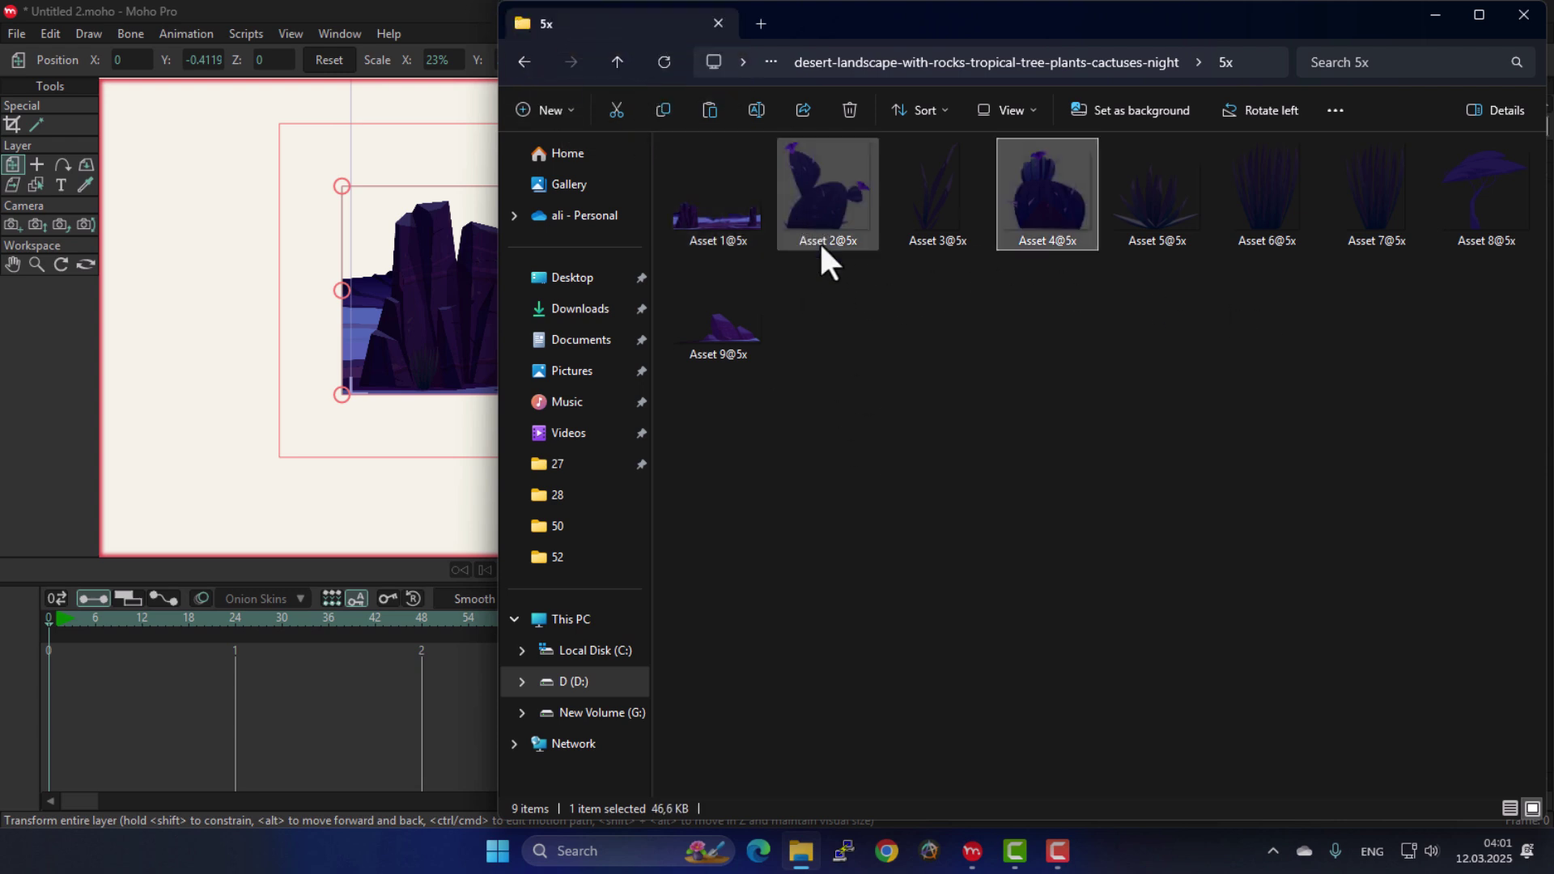
pyautogui.click(530, 65)
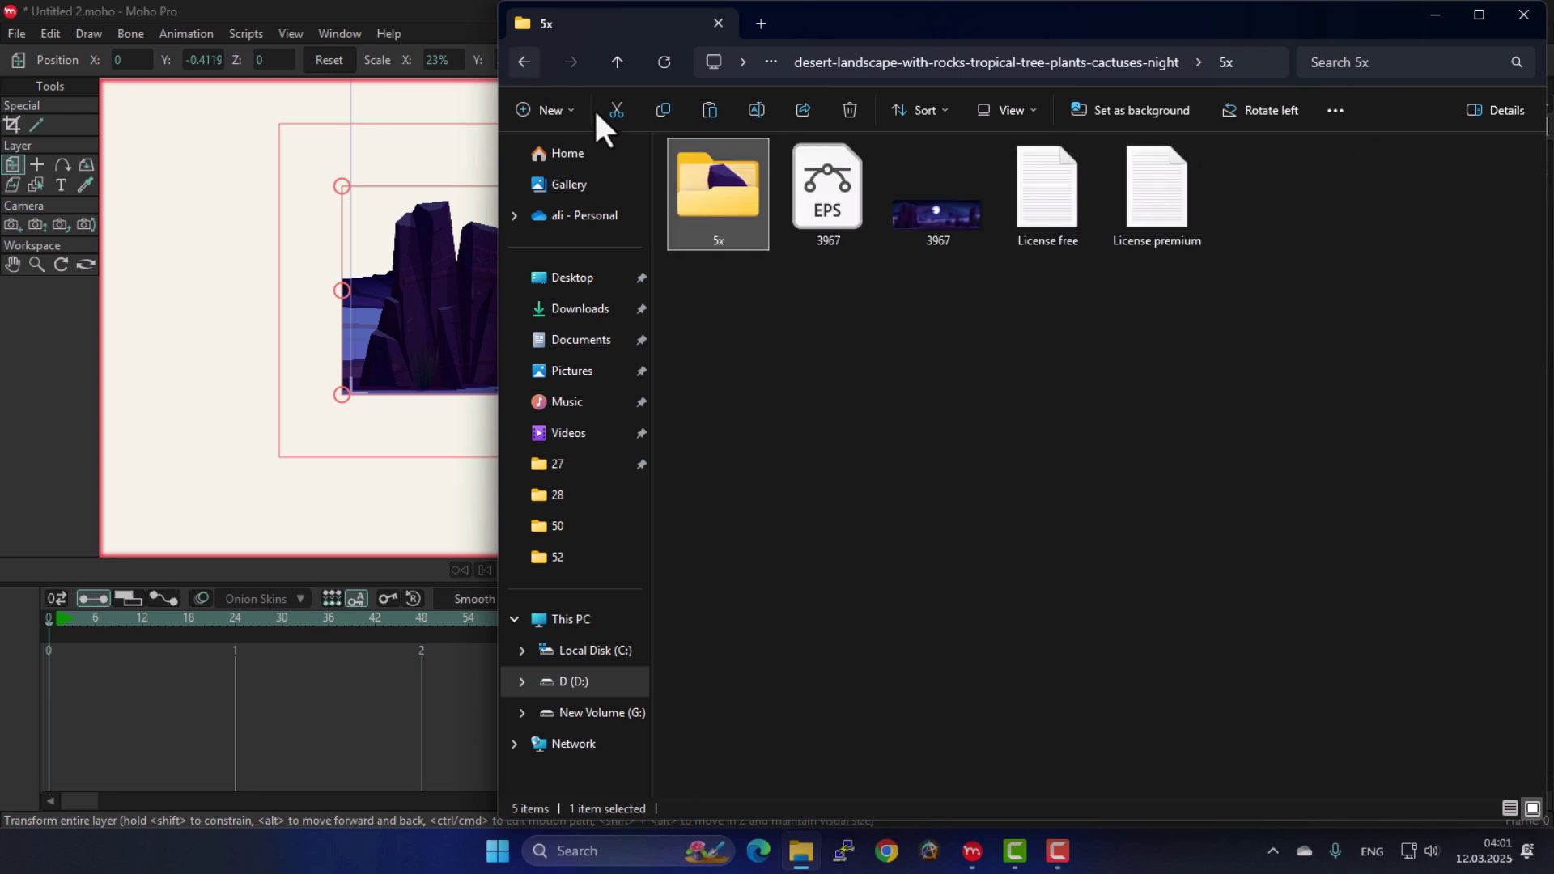
pyautogui.click(947, 222)
pyautogui.doubleClick(950, 232)
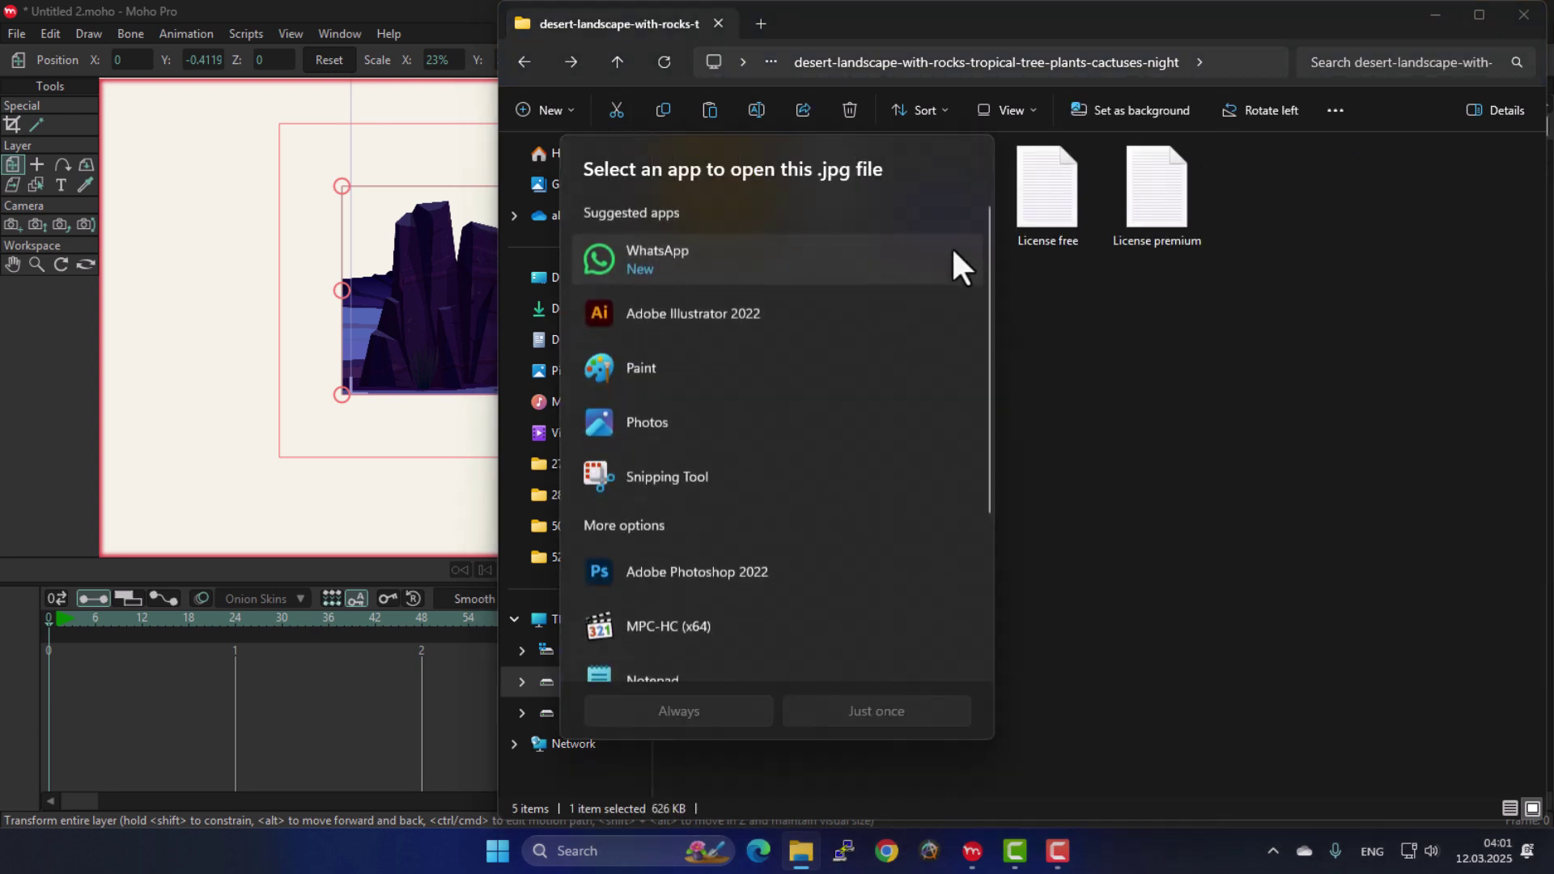
pyautogui.click(728, 416)
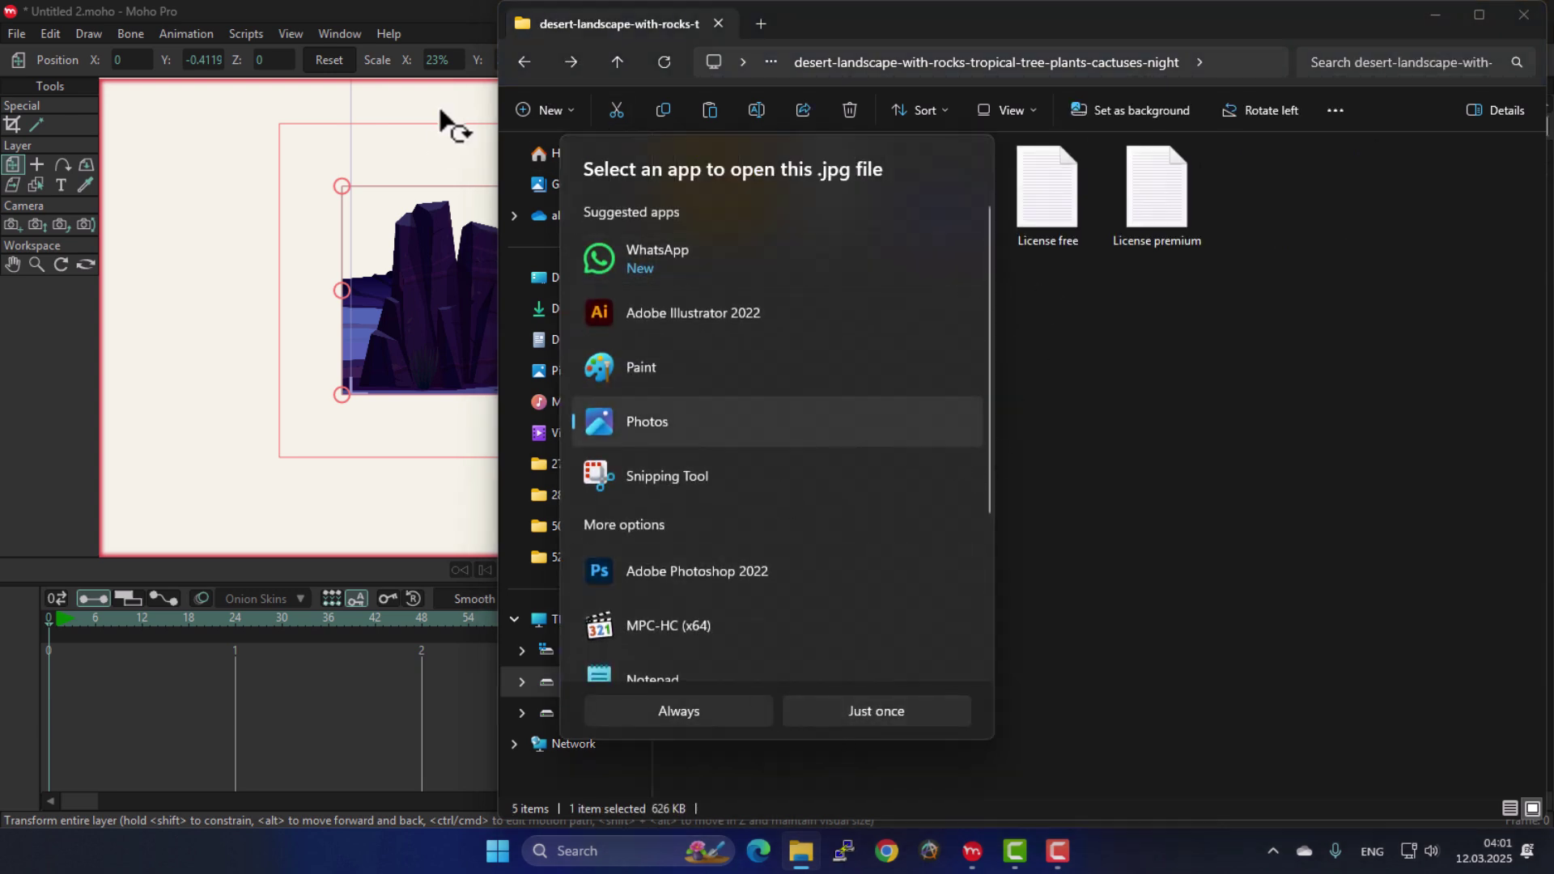
pyautogui.click(722, 709)
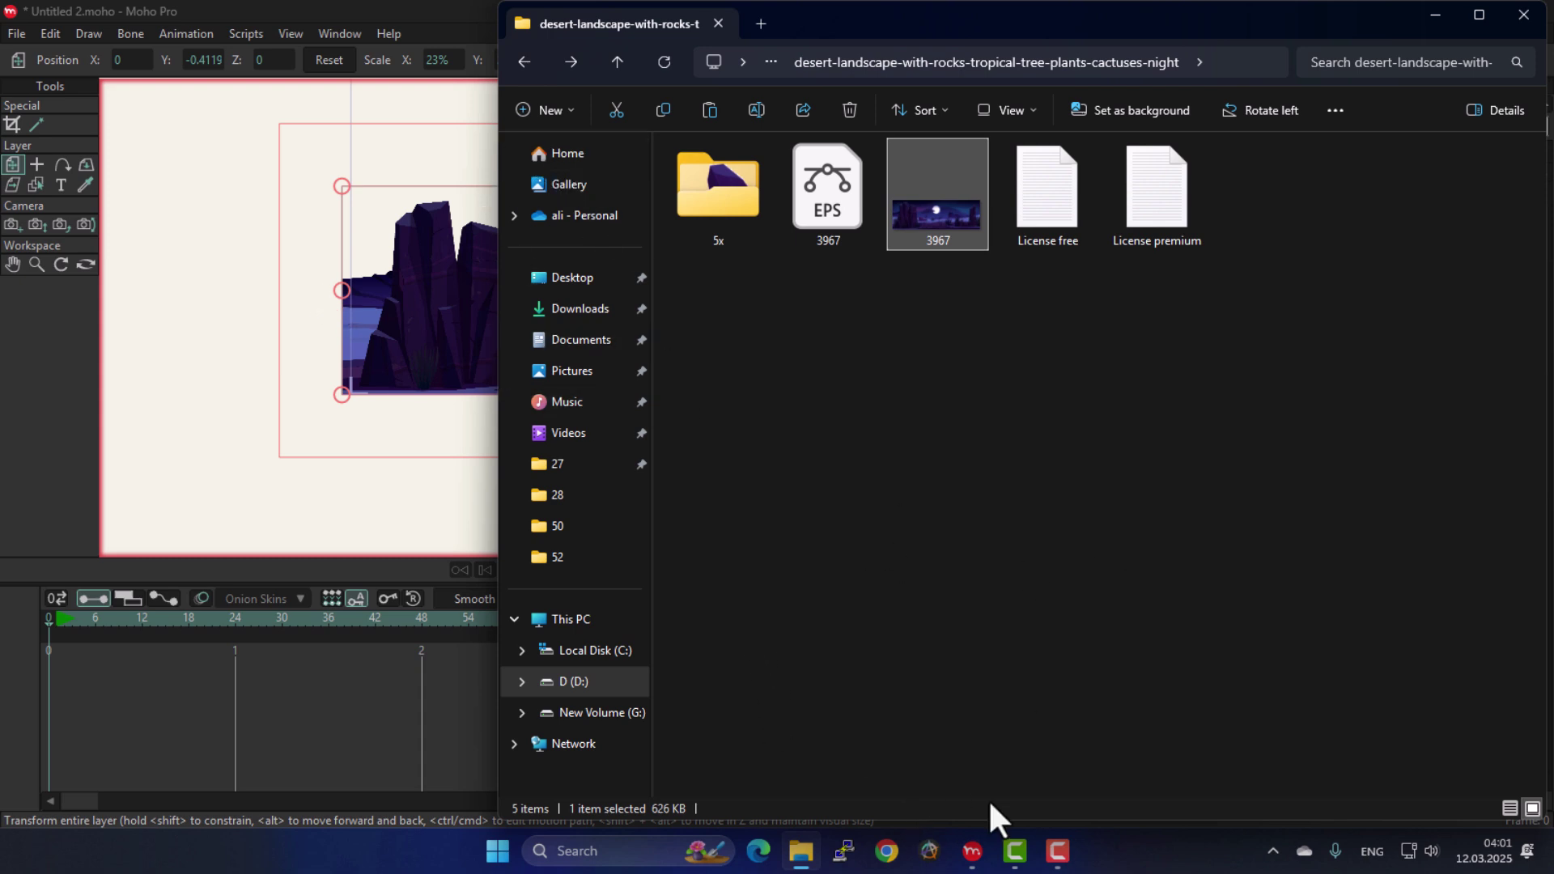
pyautogui.press('Return')
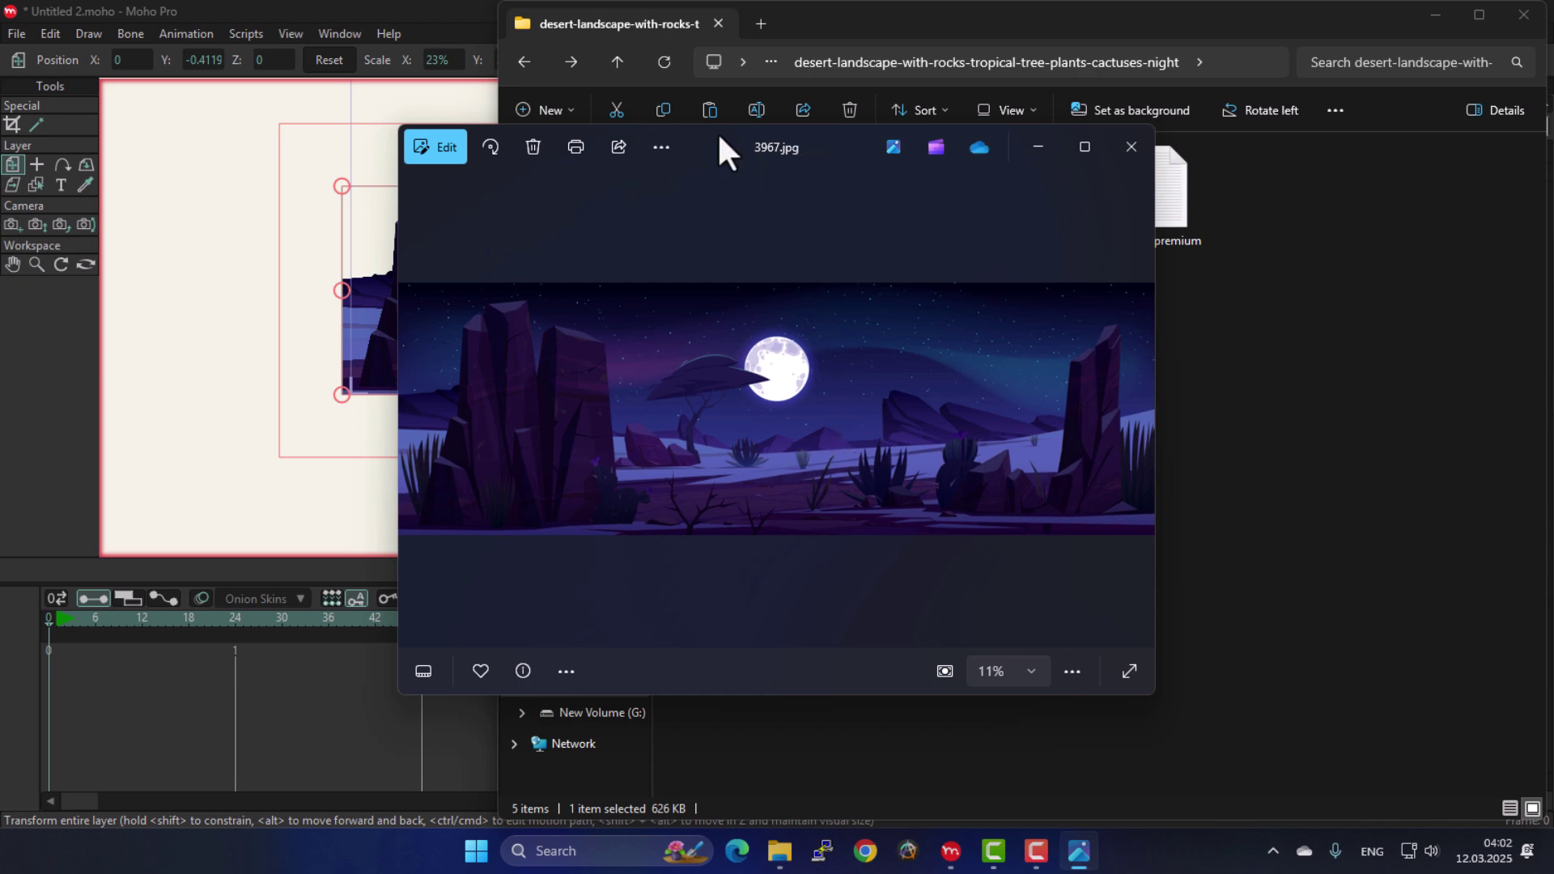
# Move the desert reference picture aside and reopen the 5x folder of desert assets.
pyautogui.moveTo(722, 146); pyautogui.dragTo(1124, 375)
pyautogui.doubleClick(684, 204)
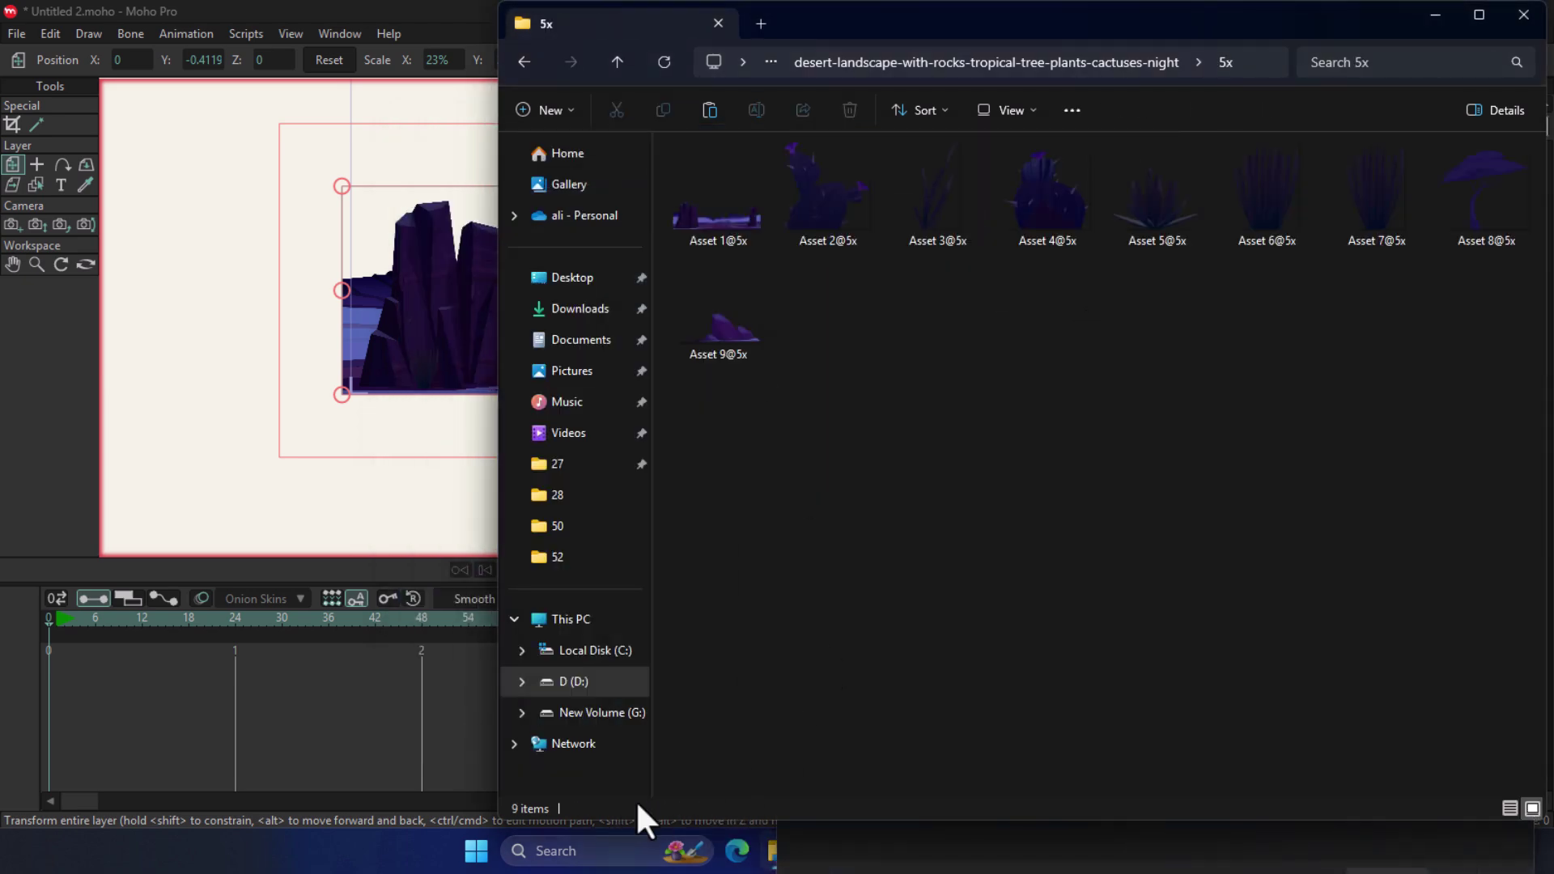
# Bring up the 3967 reference picture, dismiss its AI editing tip and move it clear of the desert asset files.
pyautogui.click(880, 866)
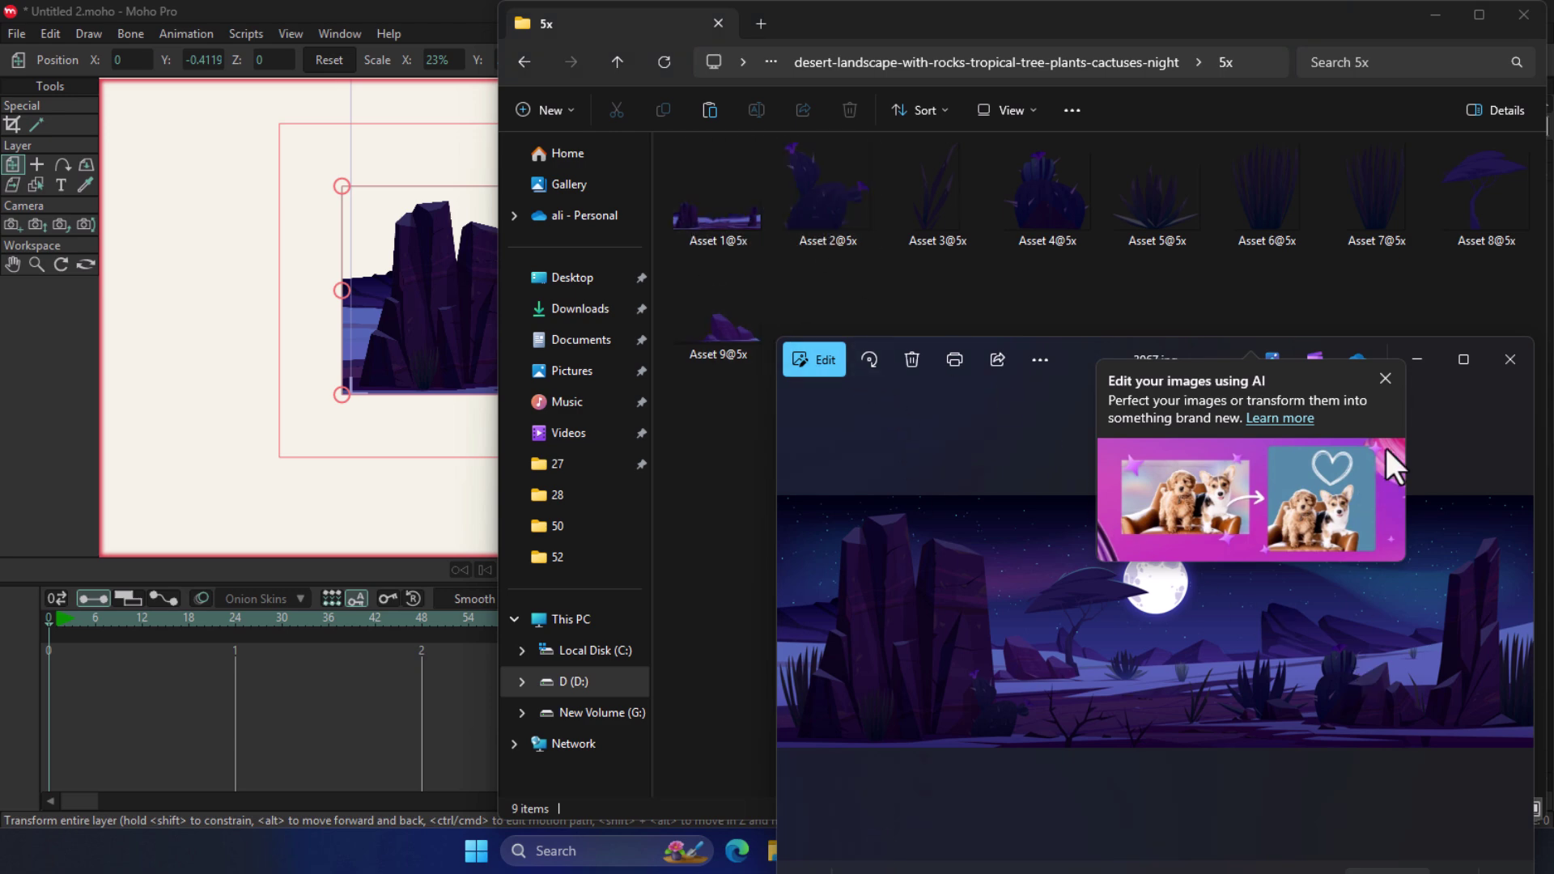
pyautogui.click(1385, 378)
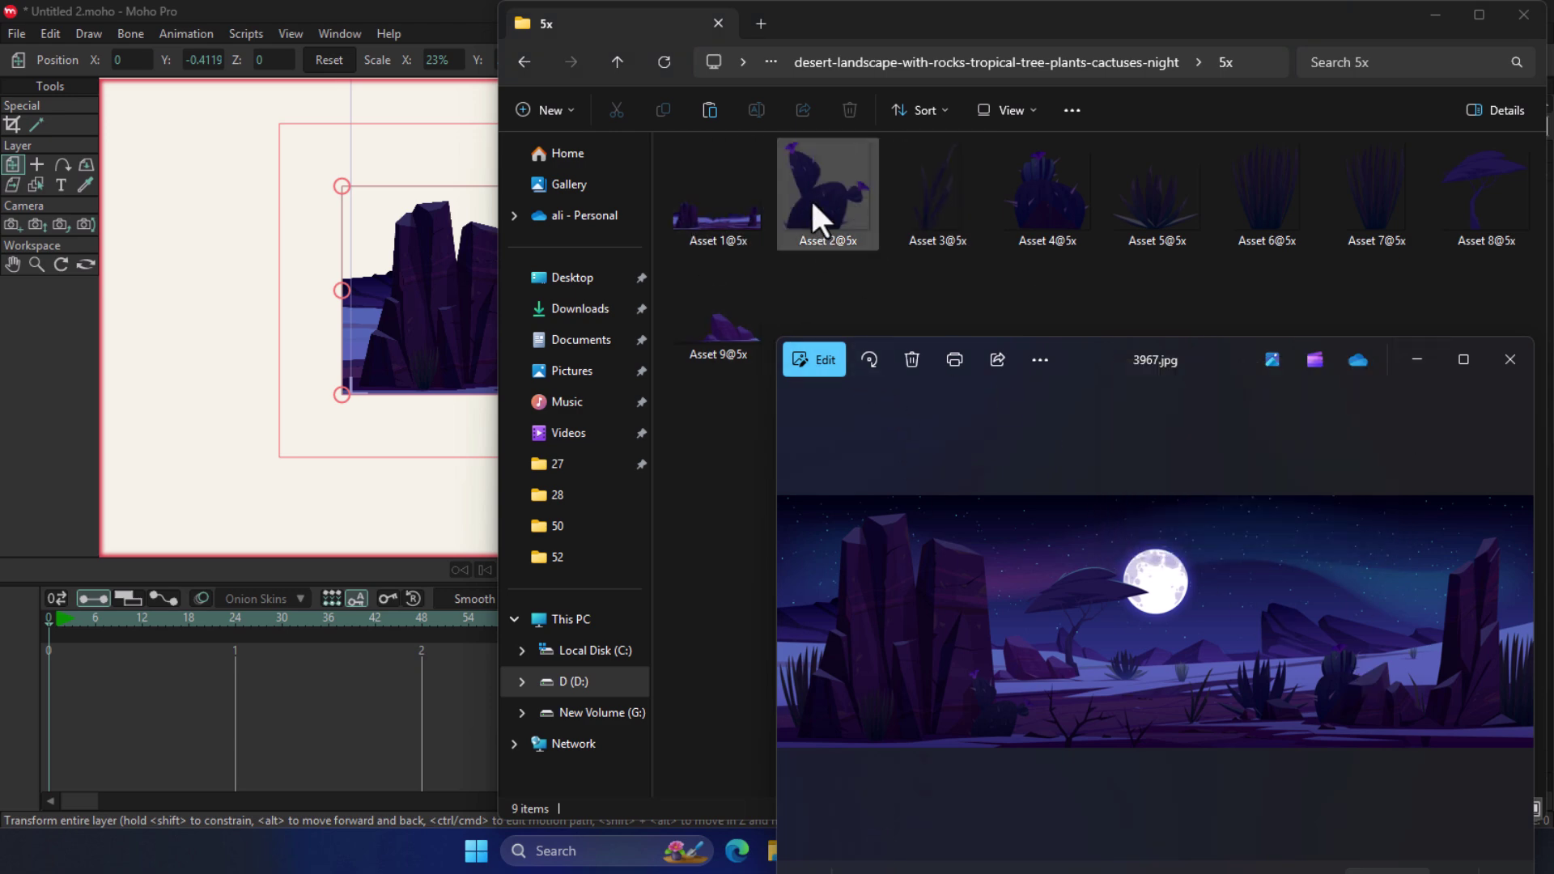
pyautogui.moveTo(1069, 361); pyautogui.dragTo(1214, 356)
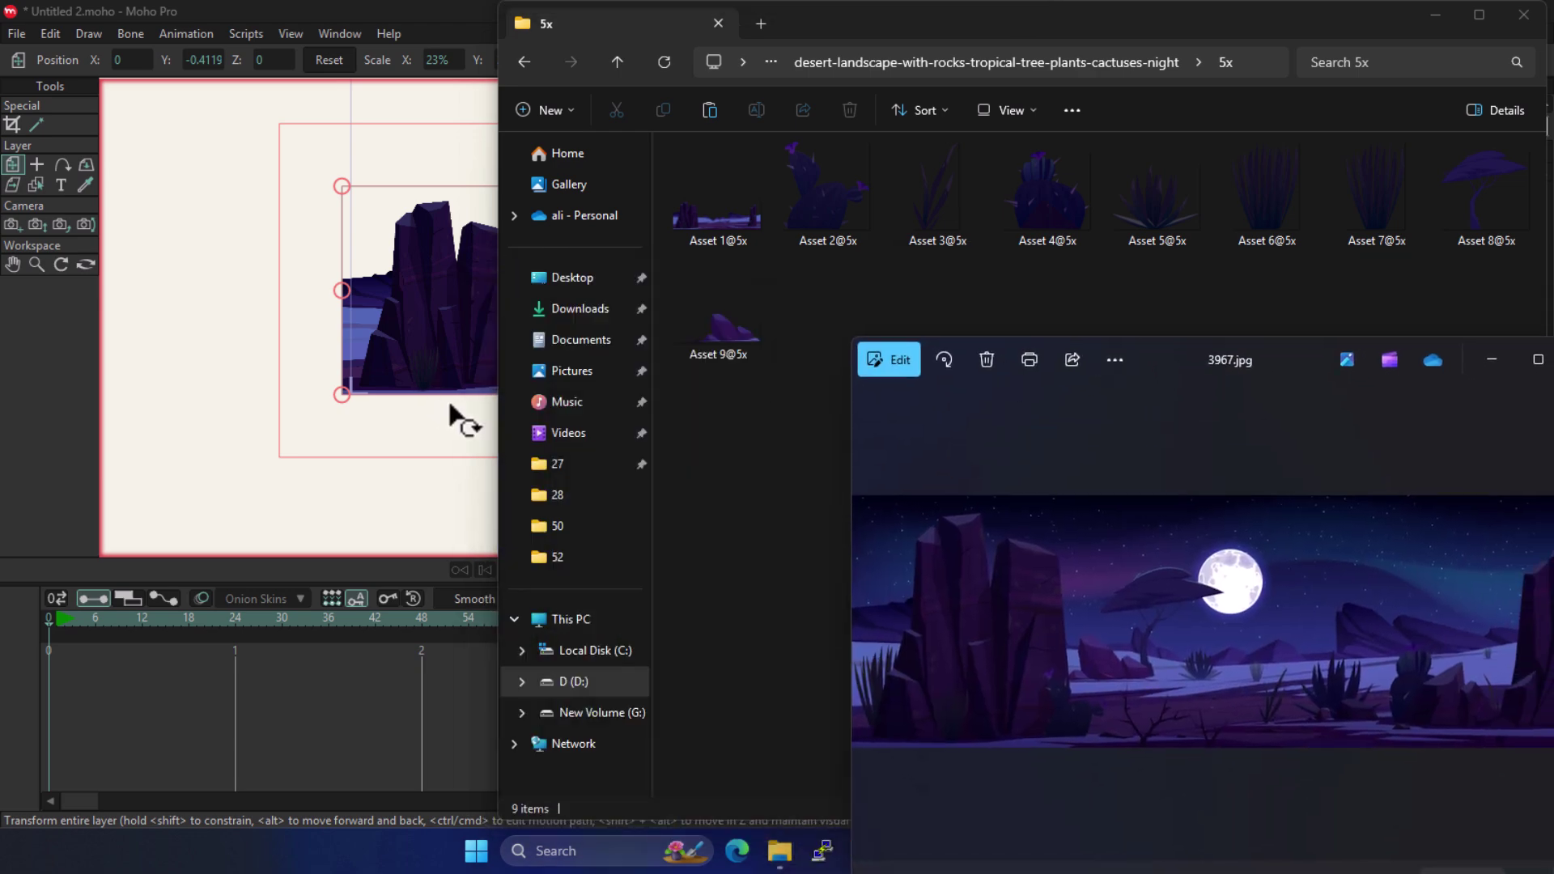
# Import the Asset 2@5x cactus, scale it to about 32.6% and place it beside the tall rocks at about X -0.79, Y -0.77.
pyautogui.moveTo(864, 204); pyautogui.dragTo(388, 369)
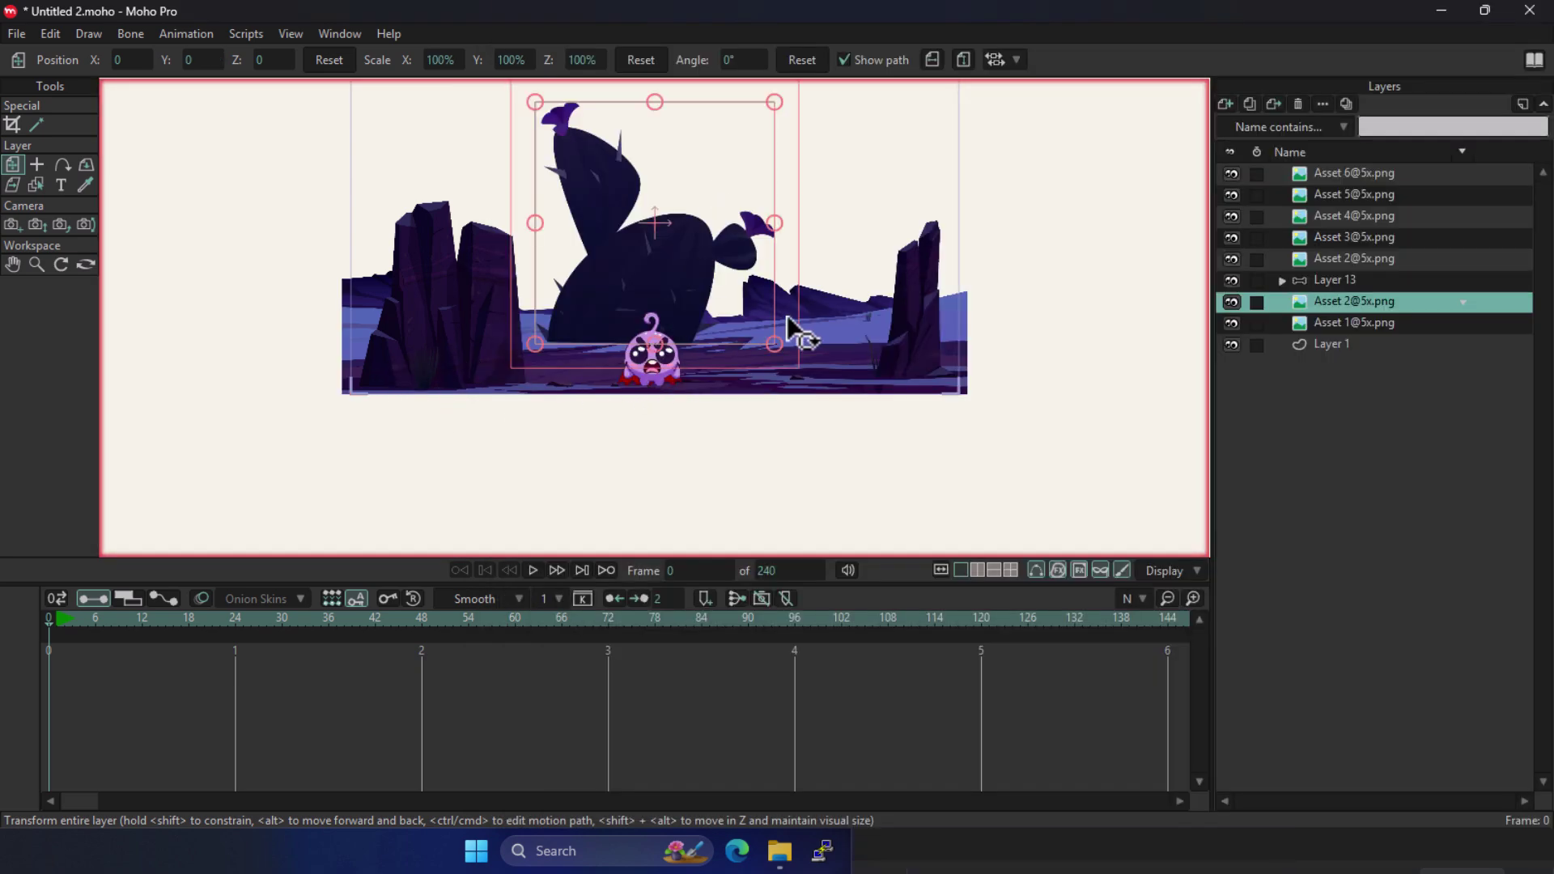
pyautogui.moveTo(774, 343); pyautogui.dragTo(538, 389)
pyautogui.scroll(4, 527, 374)
# Compare the placed cactus with the 3967 reference picture and return to the Moho scene.
pyautogui.click(782, 850)
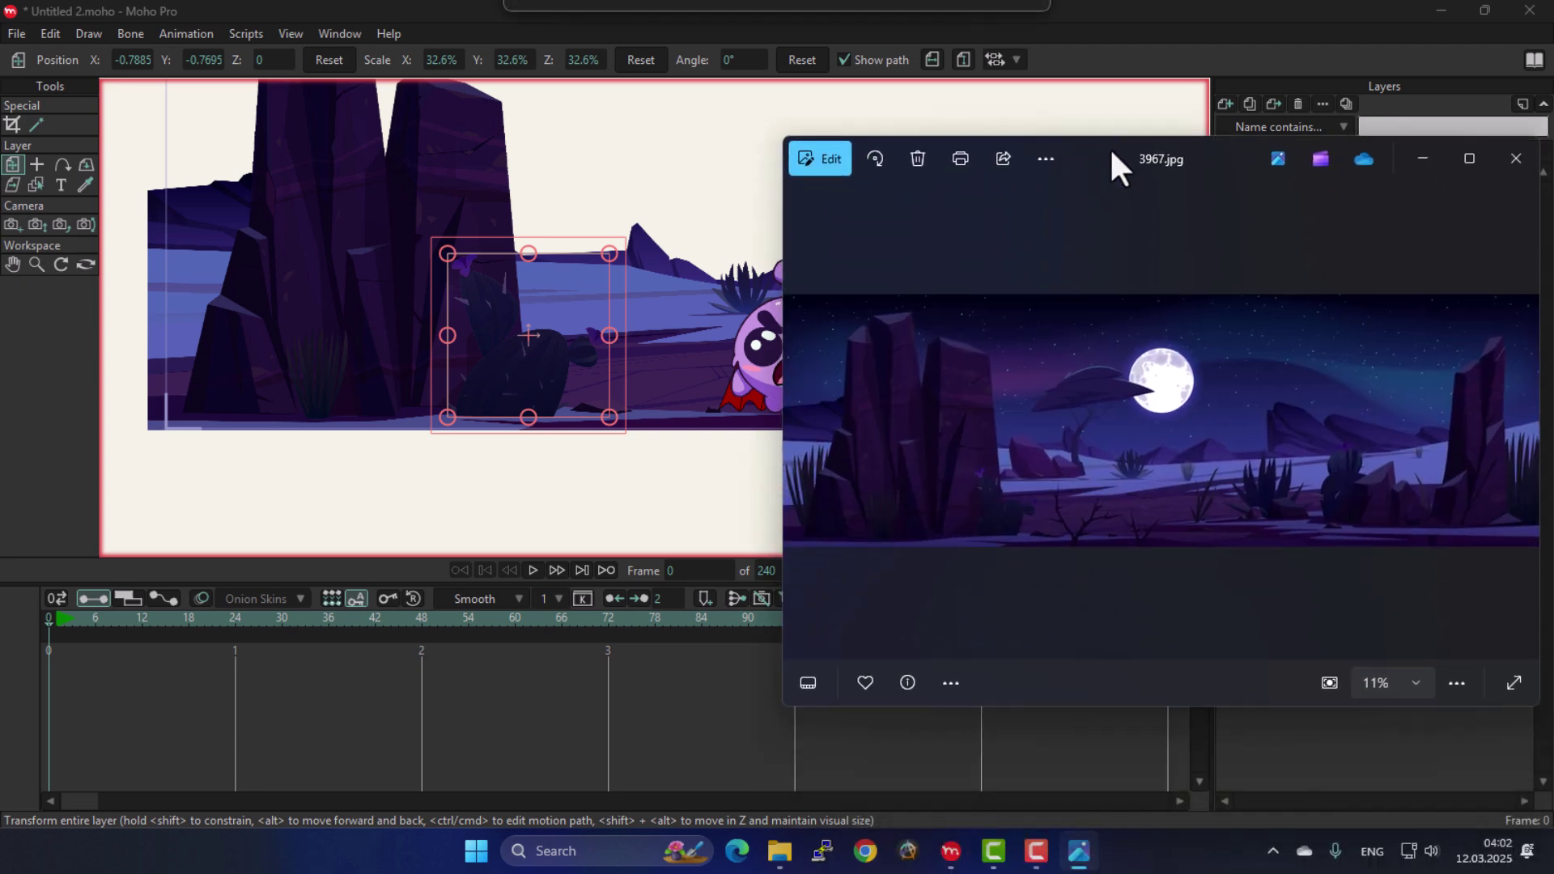
pyautogui.click(781, 852)
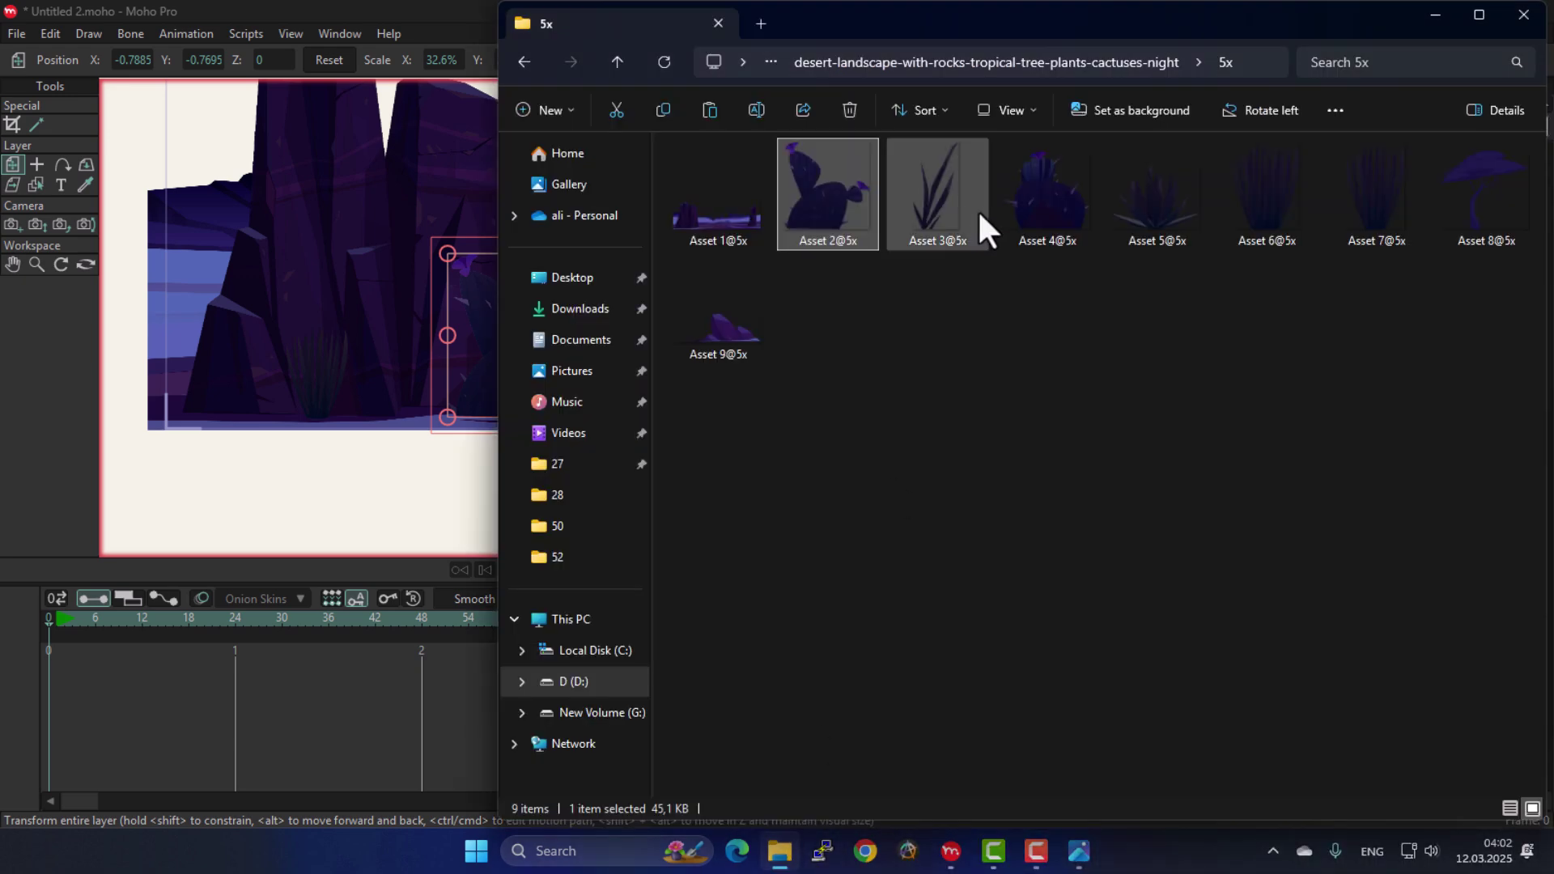
pyautogui.click(1434, 14)
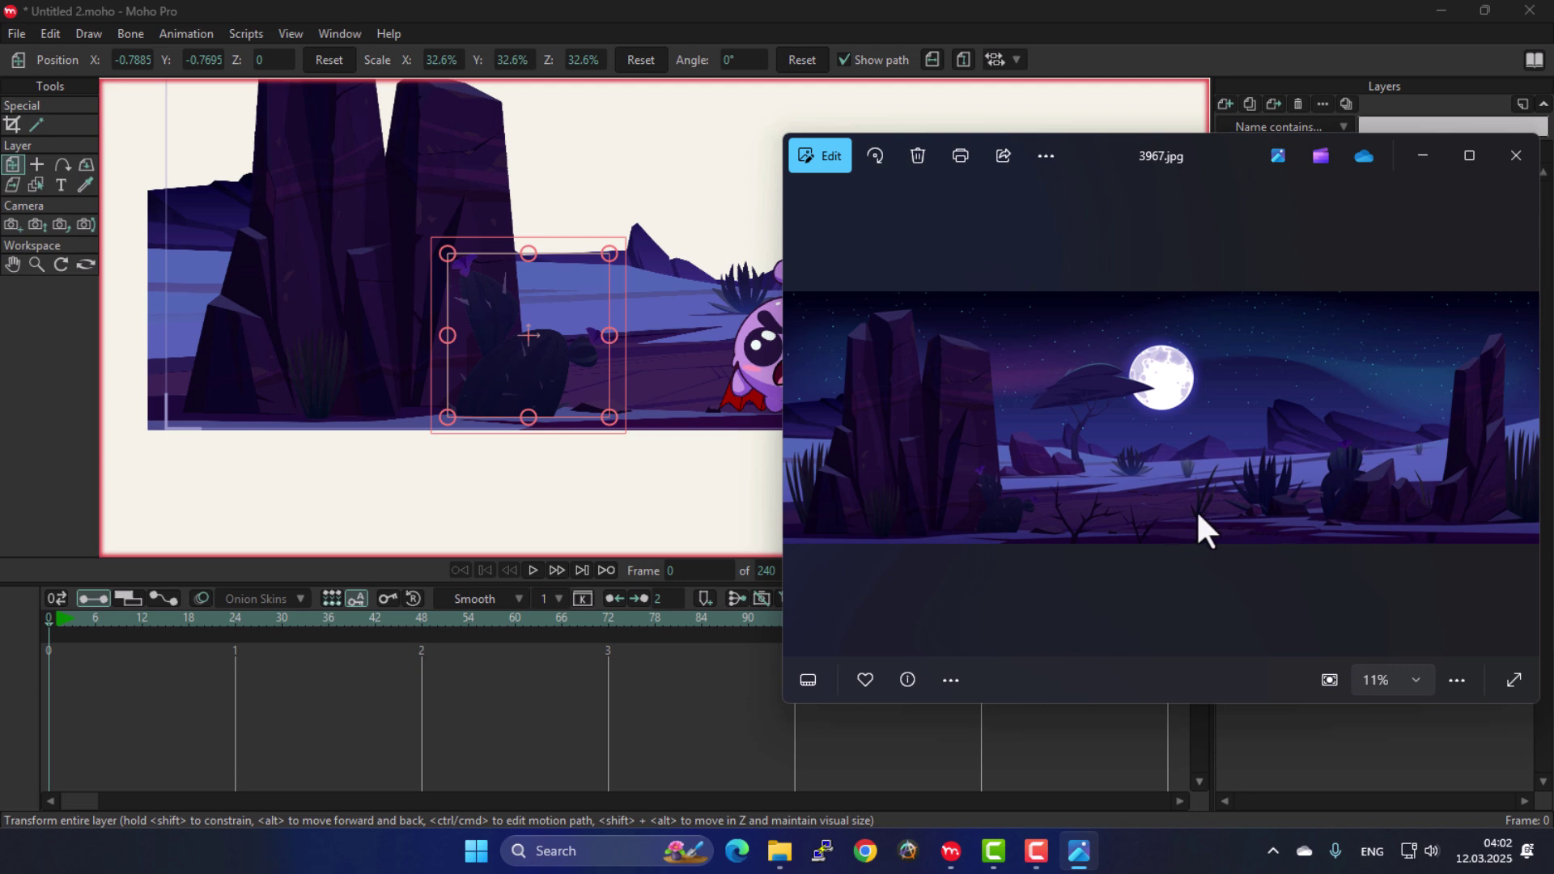
pyautogui.click(580, 20)
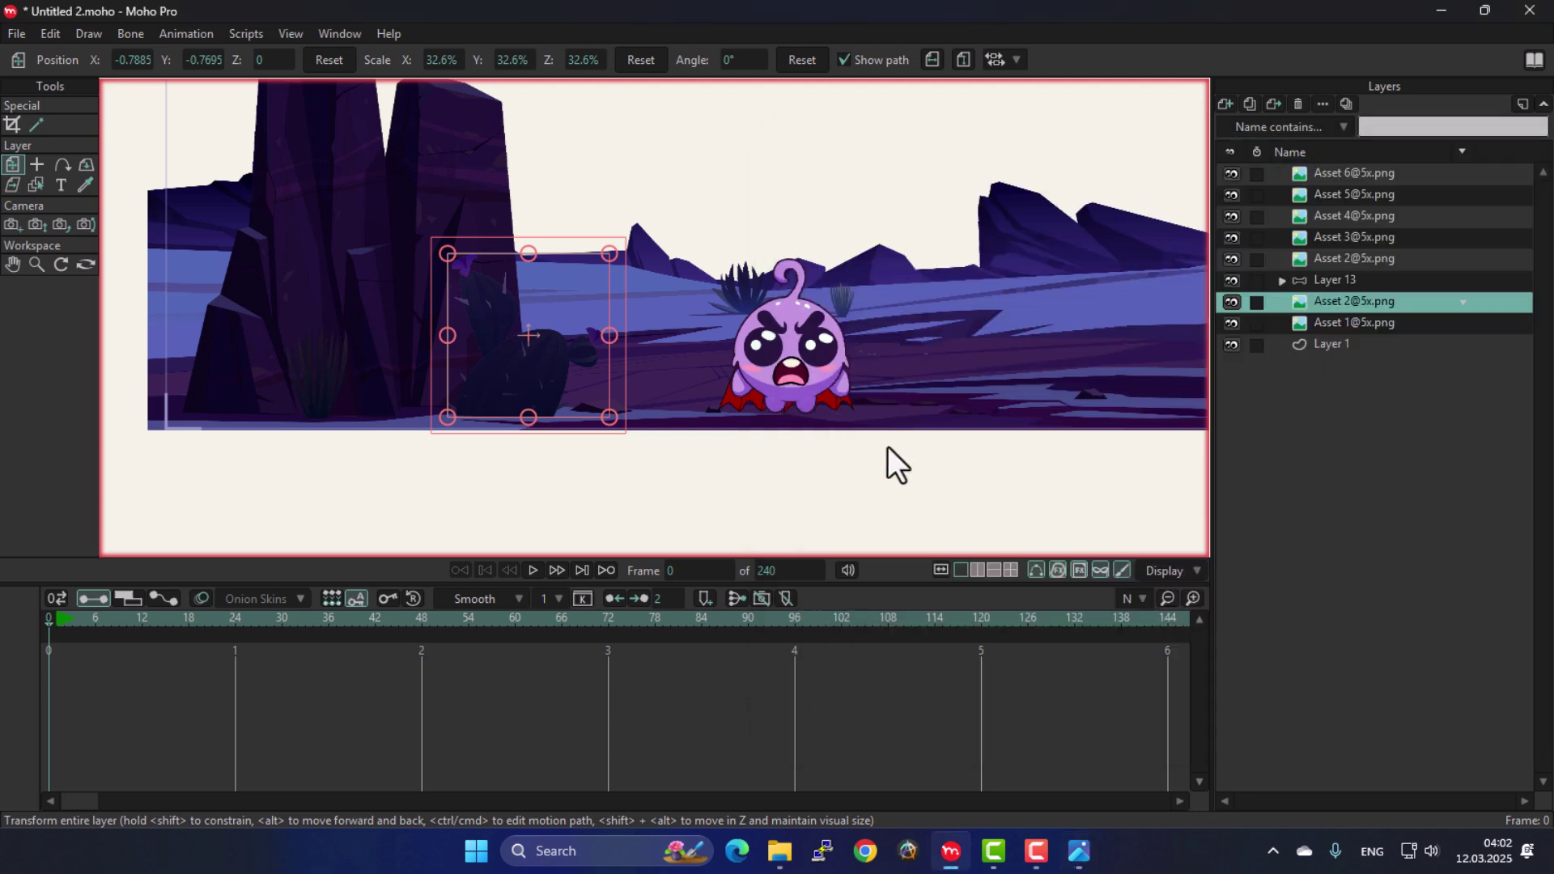
# Import the Asset 3@5x plant, scale it to about 47.6% and place it beside the character at about X 0.29, Y -0.68.
pyautogui.click(776, 859)
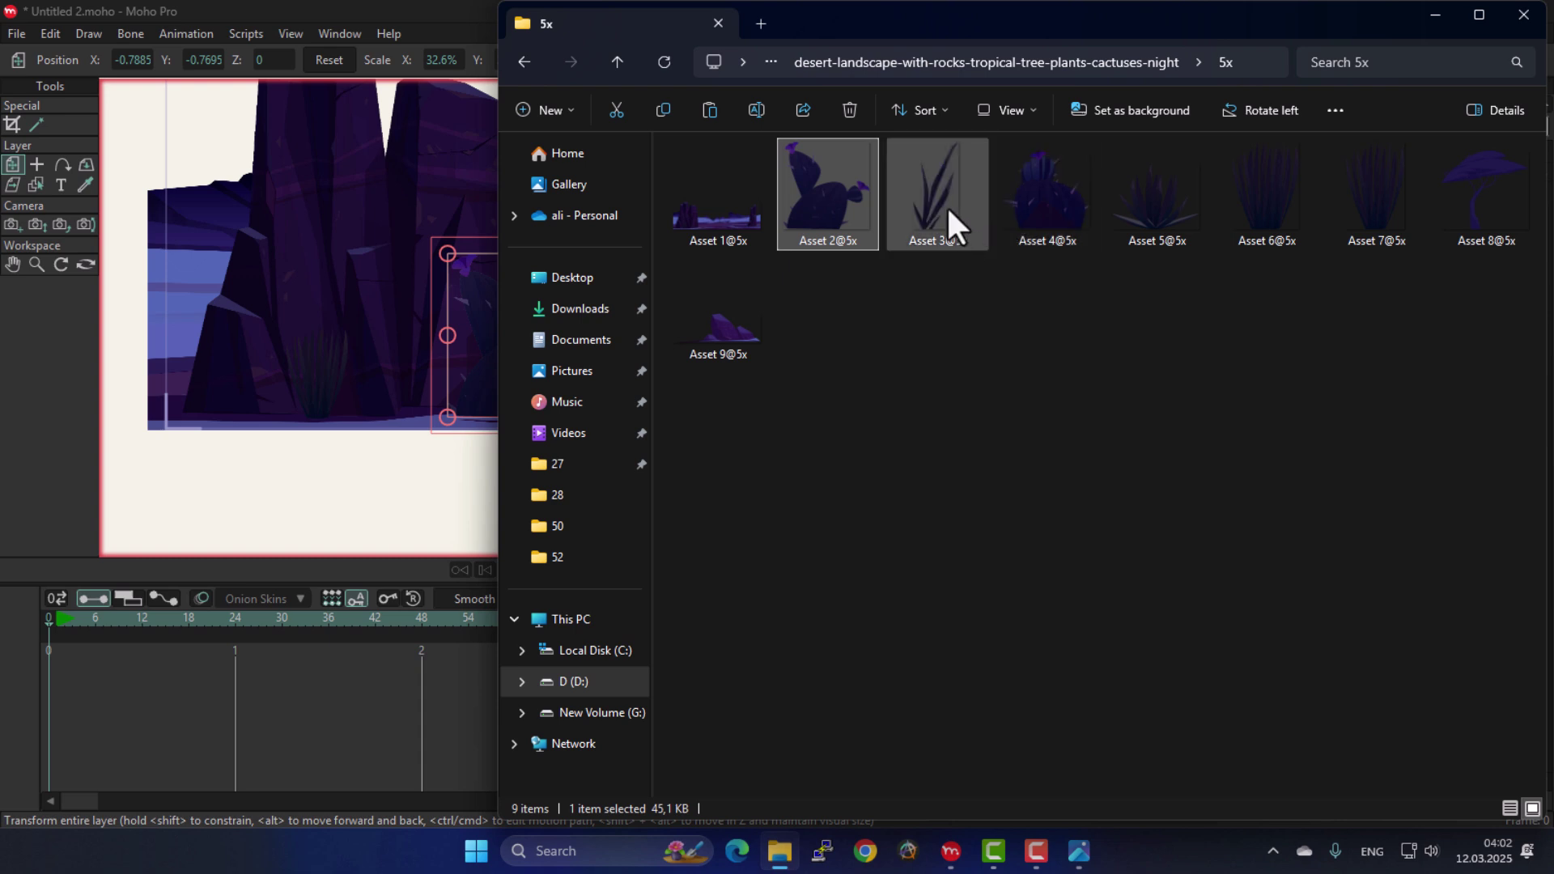
pyautogui.moveTo(946, 205); pyautogui.dragTo(405, 426)
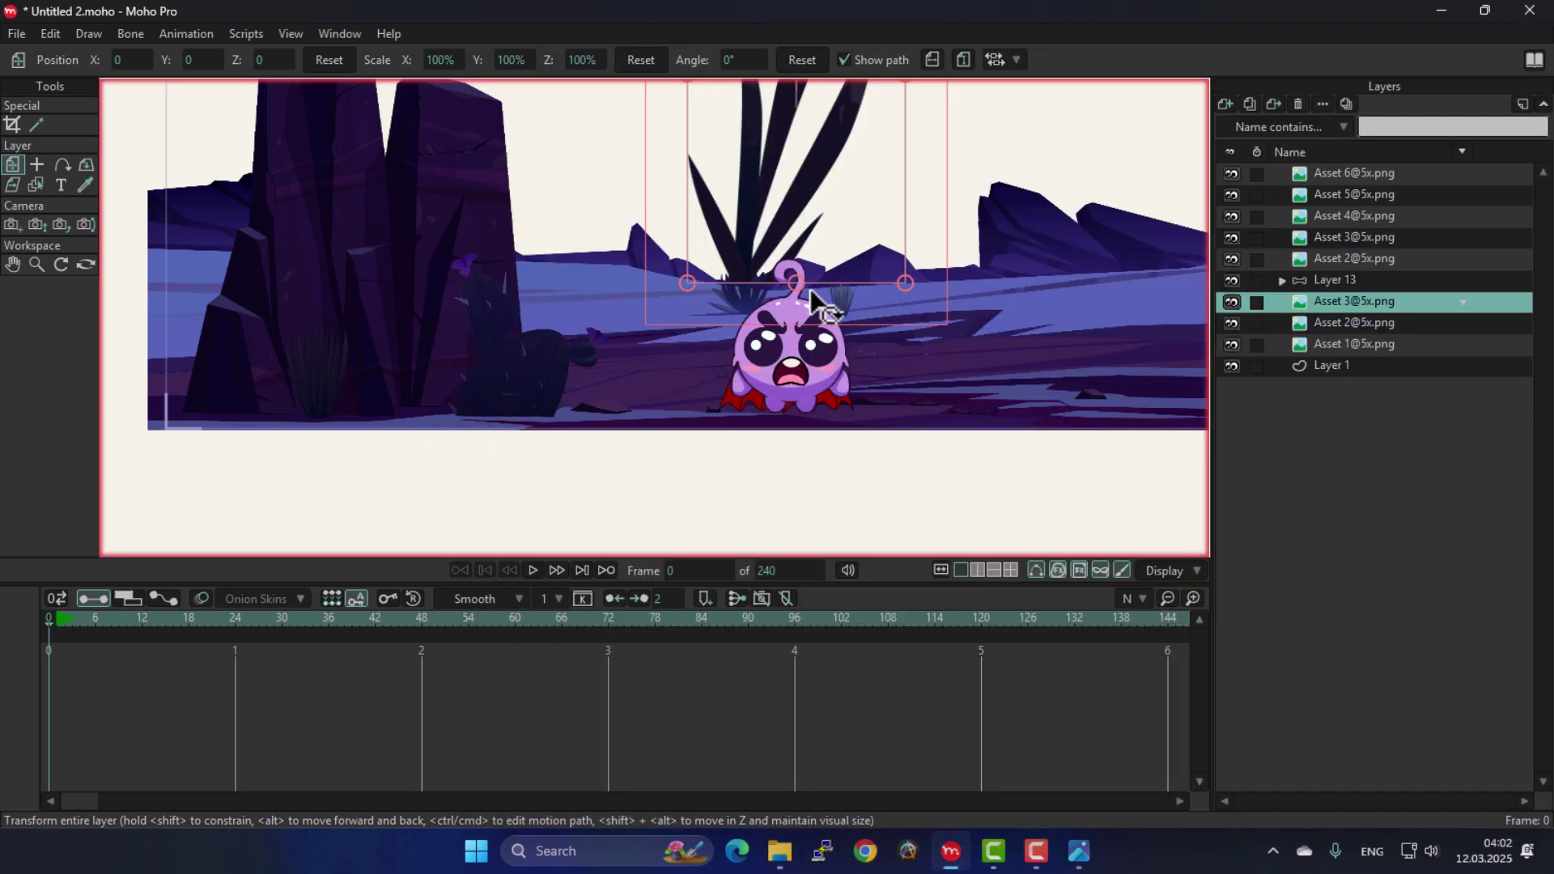
pyautogui.moveTo(905, 285); pyautogui.dragTo(905, 360)
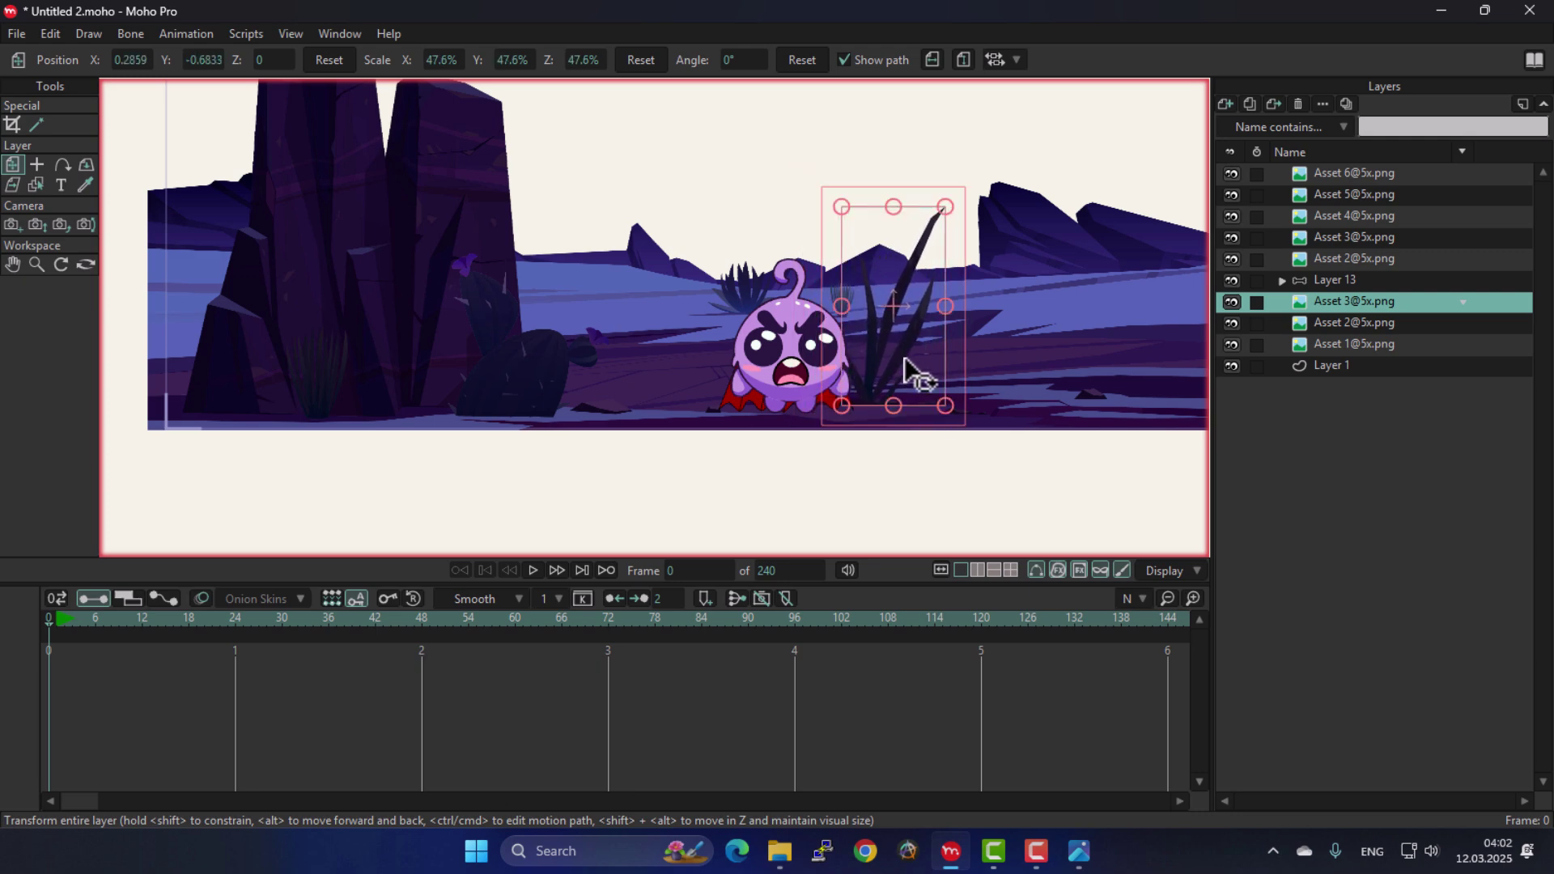
# Examine the 3967 reference picture against the asset files for plant placement, and move the picture clear of the canvas.
pyautogui.click(779, 854)
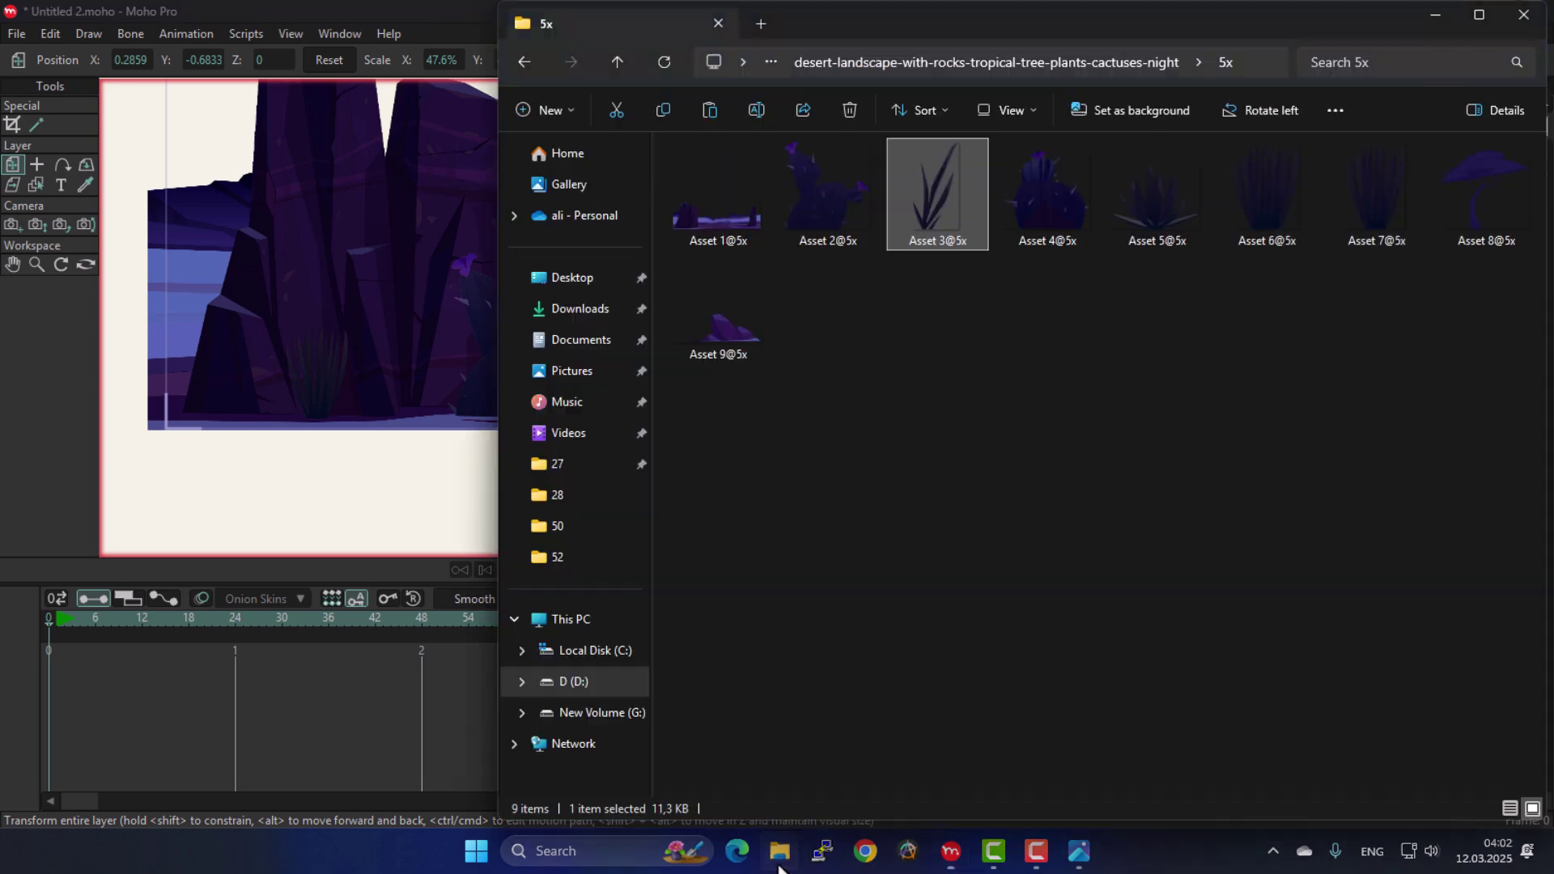
pyautogui.click(1042, 246)
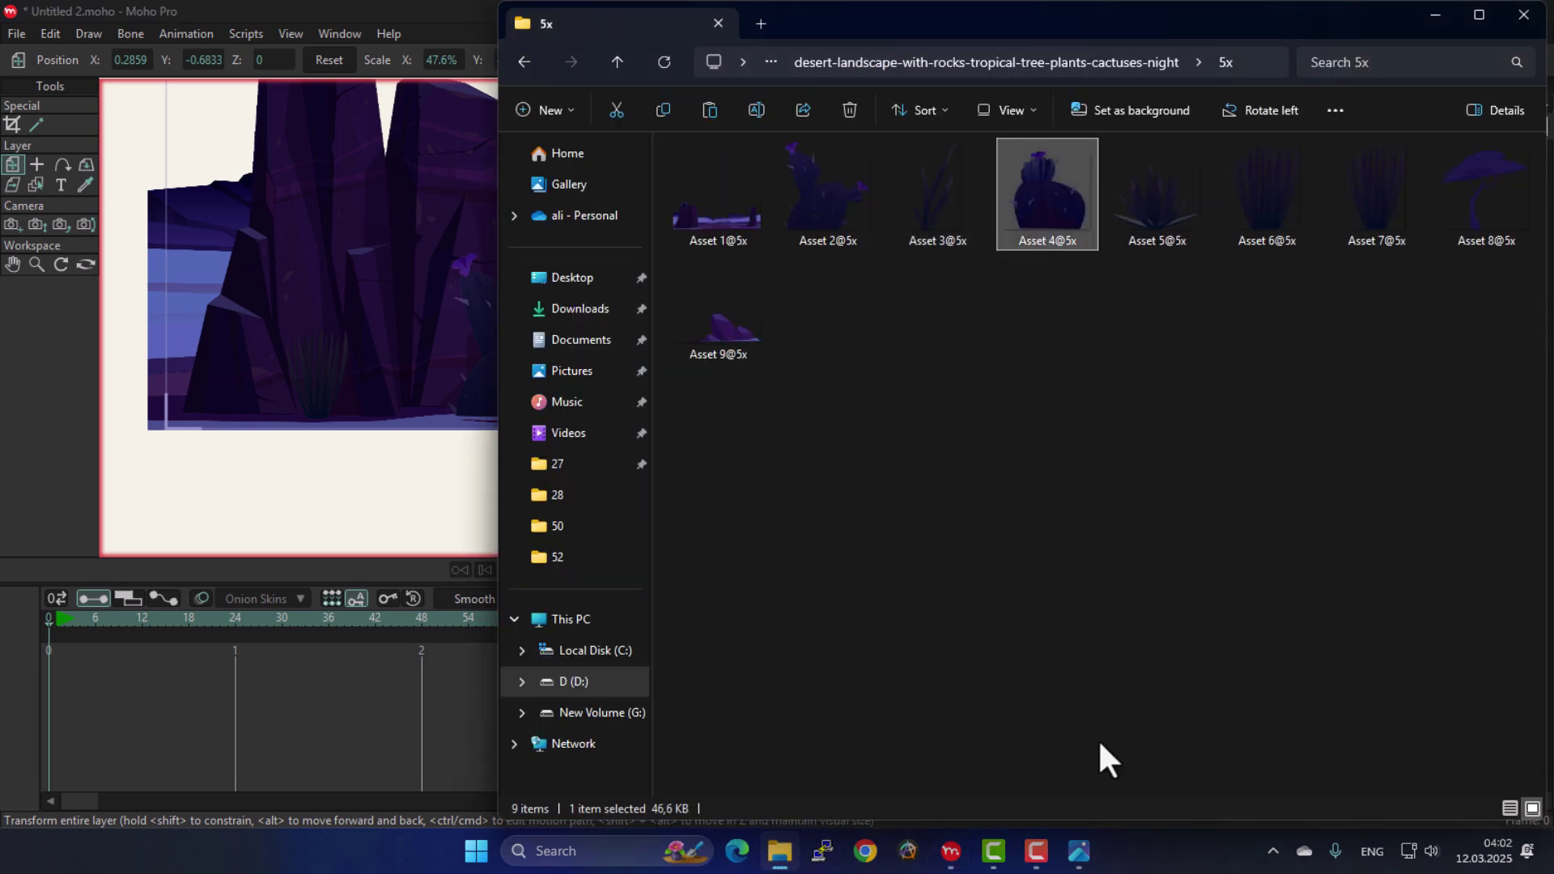
pyautogui.click(1076, 868)
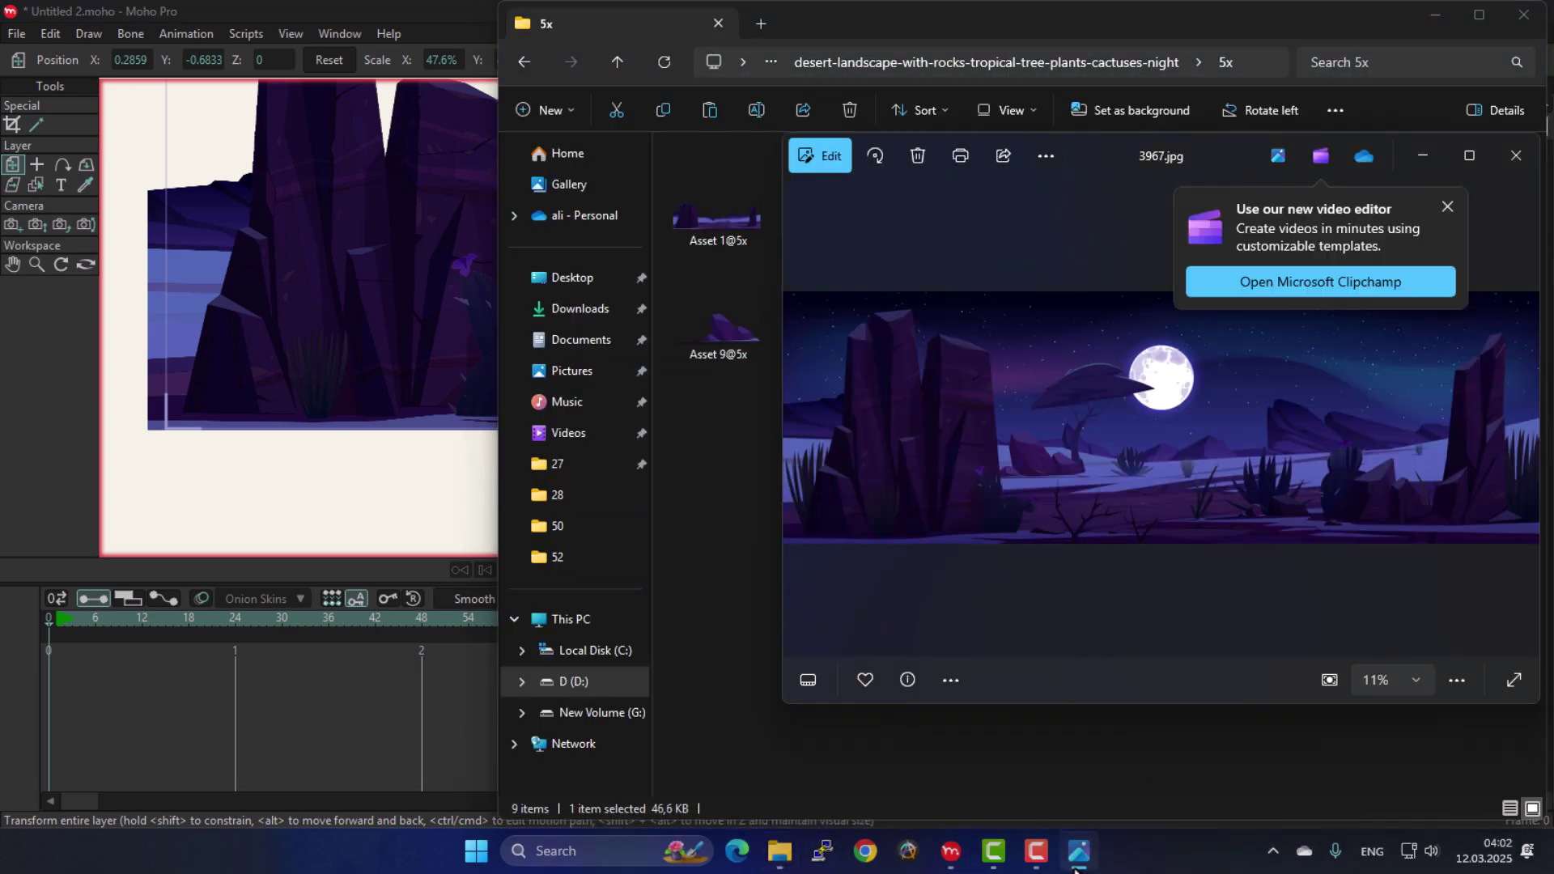
pyautogui.click(1311, 118)
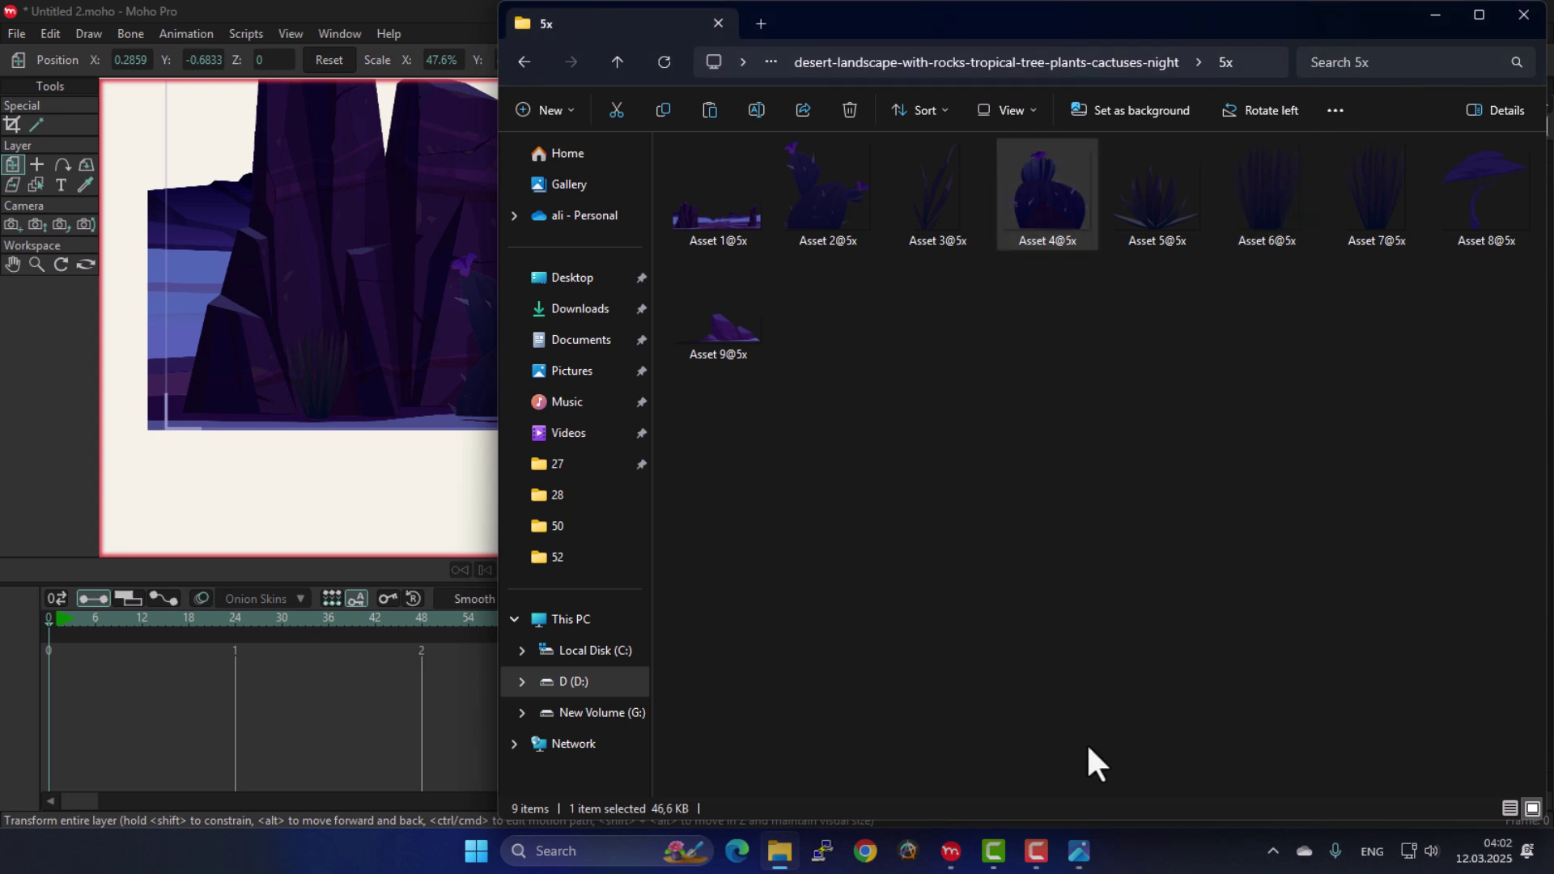
pyautogui.click(1079, 851)
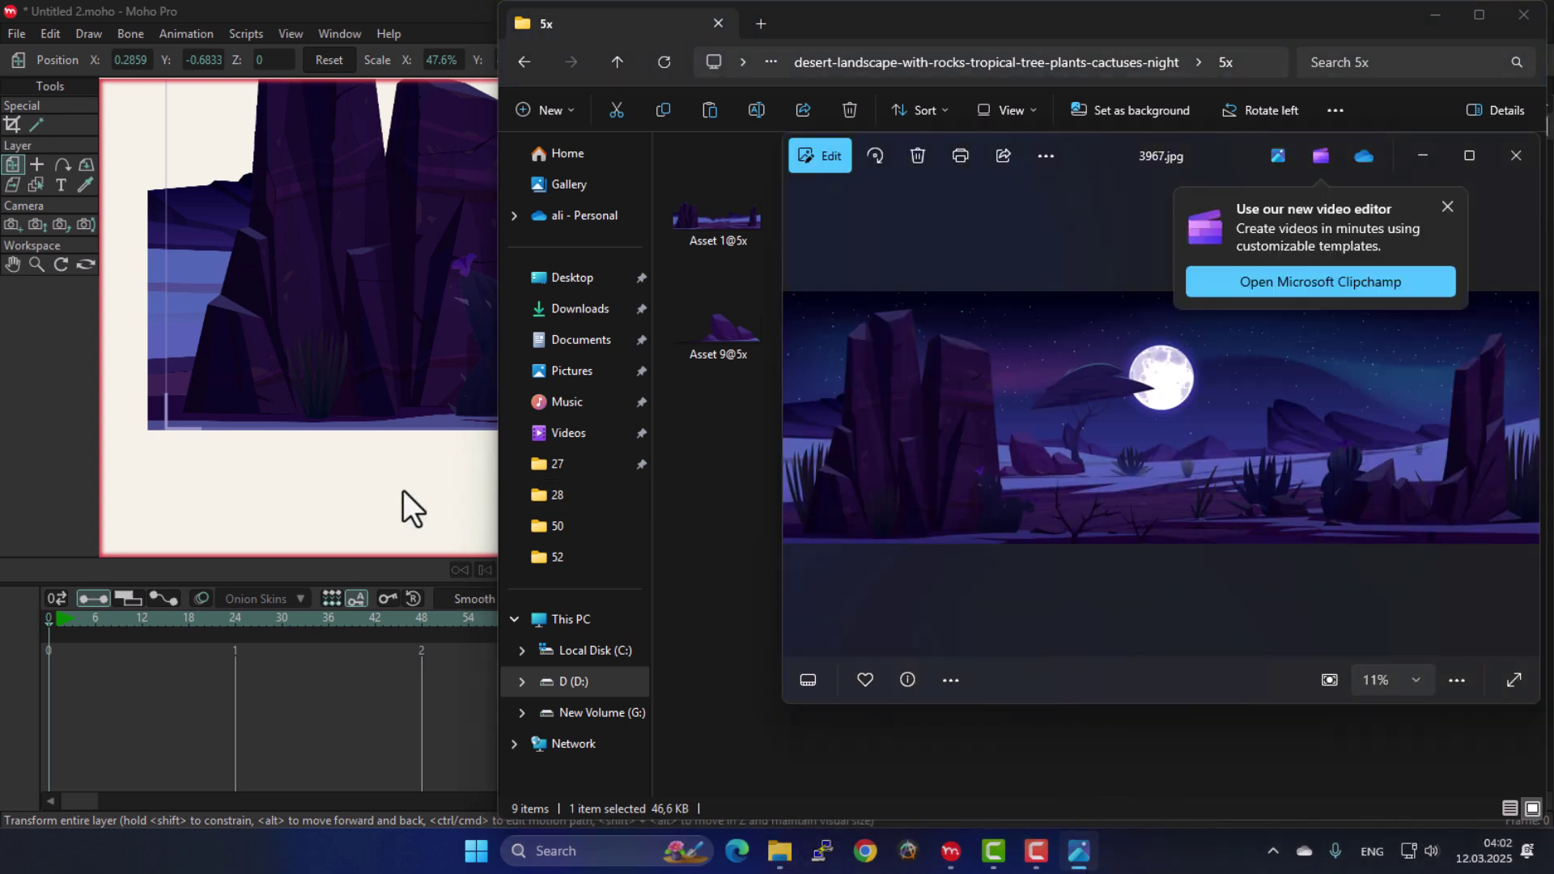
pyautogui.click(763, 472)
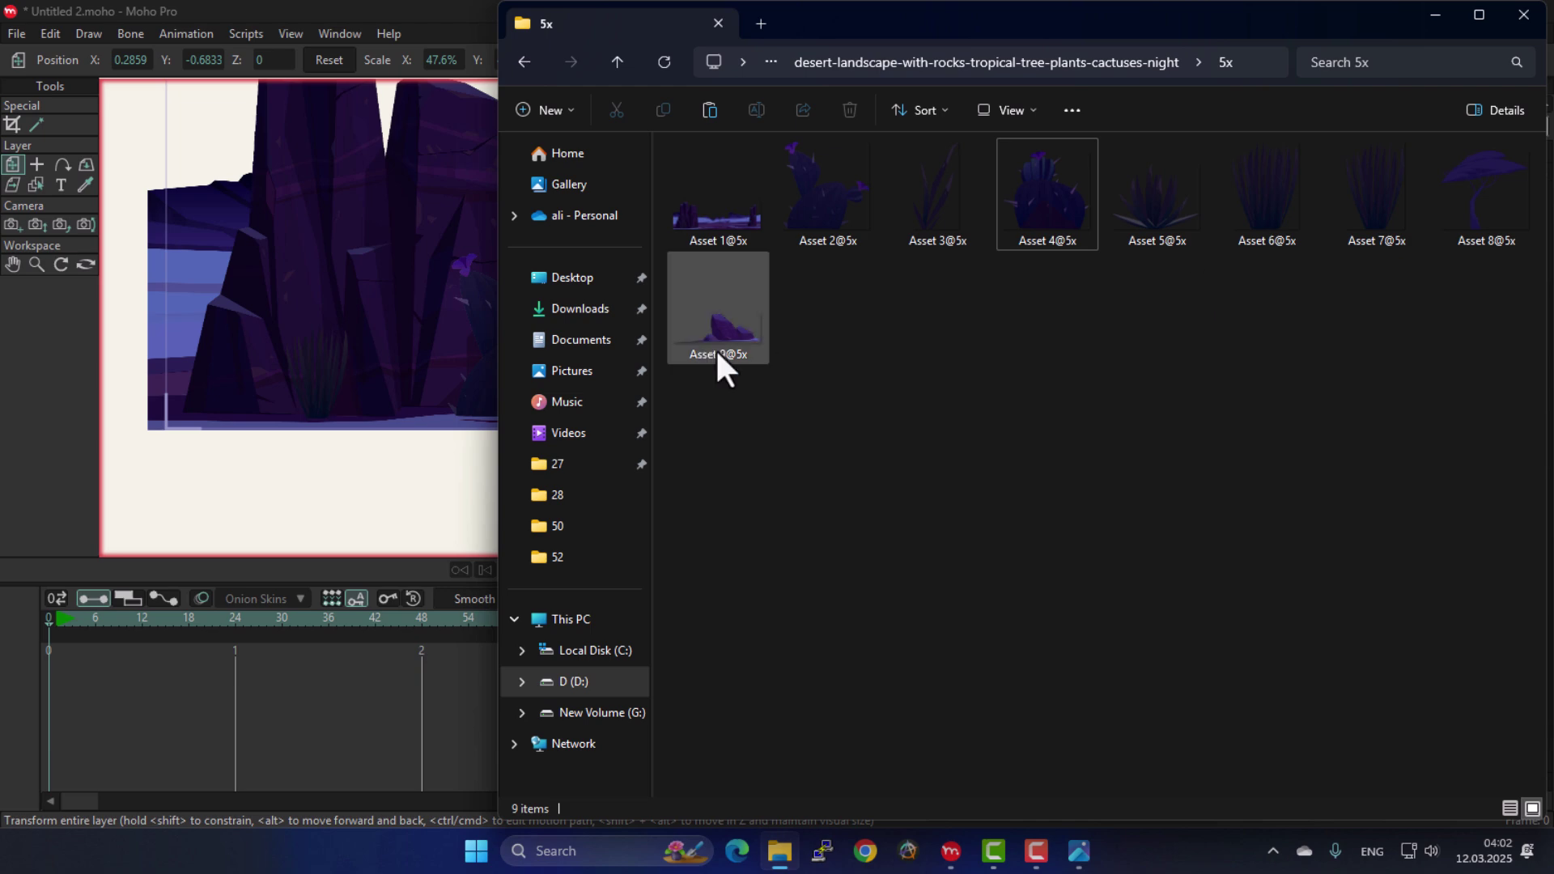
pyautogui.click(1082, 851)
pyautogui.click(1081, 850)
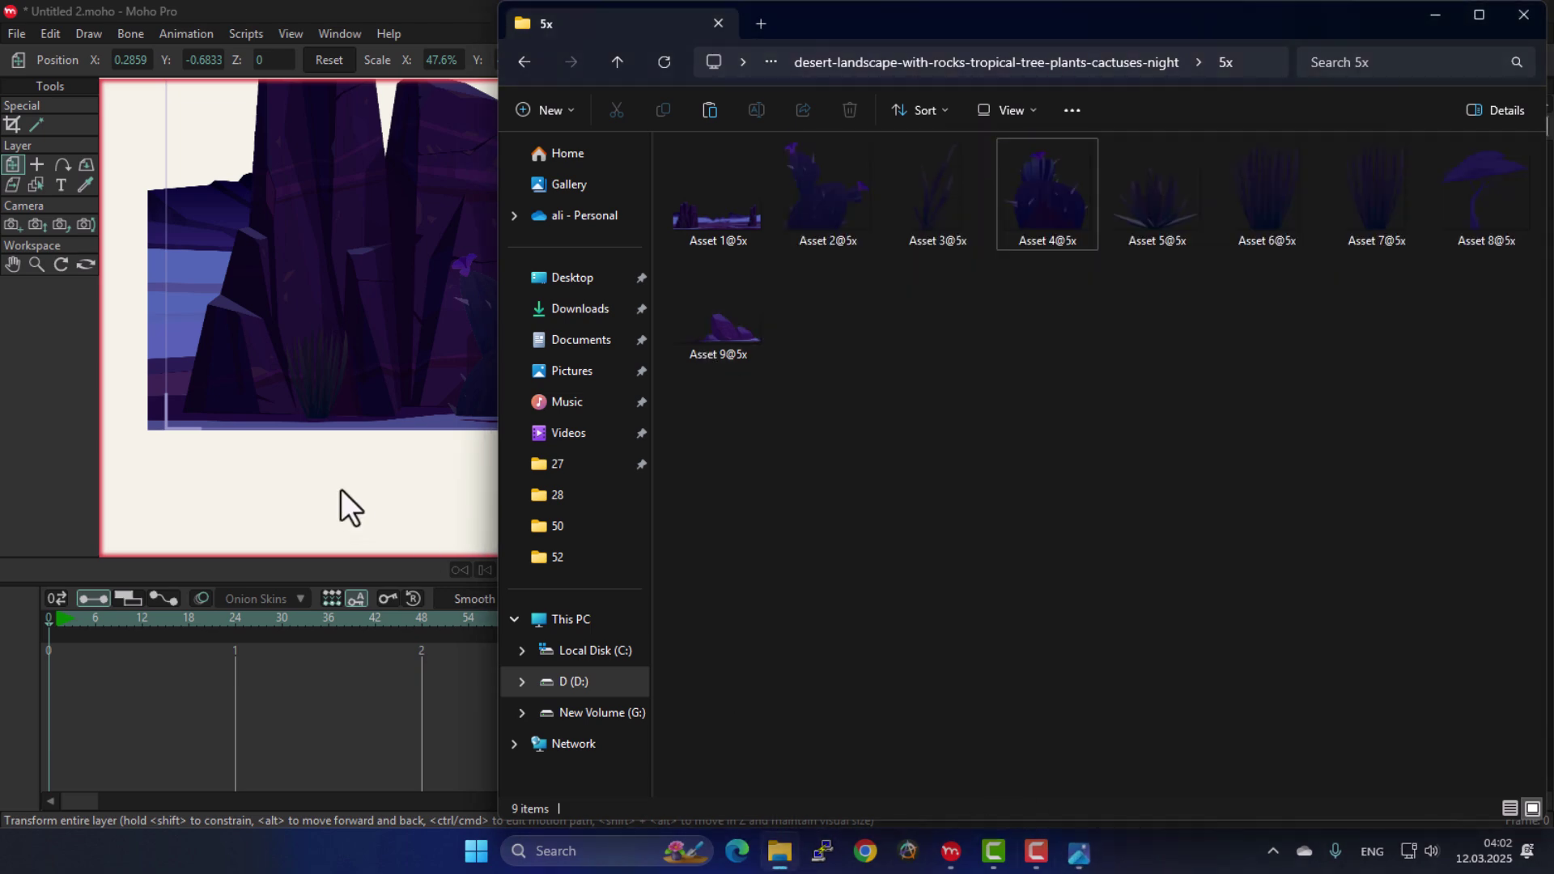
pyautogui.click(342, 489)
pyautogui.click(1082, 851)
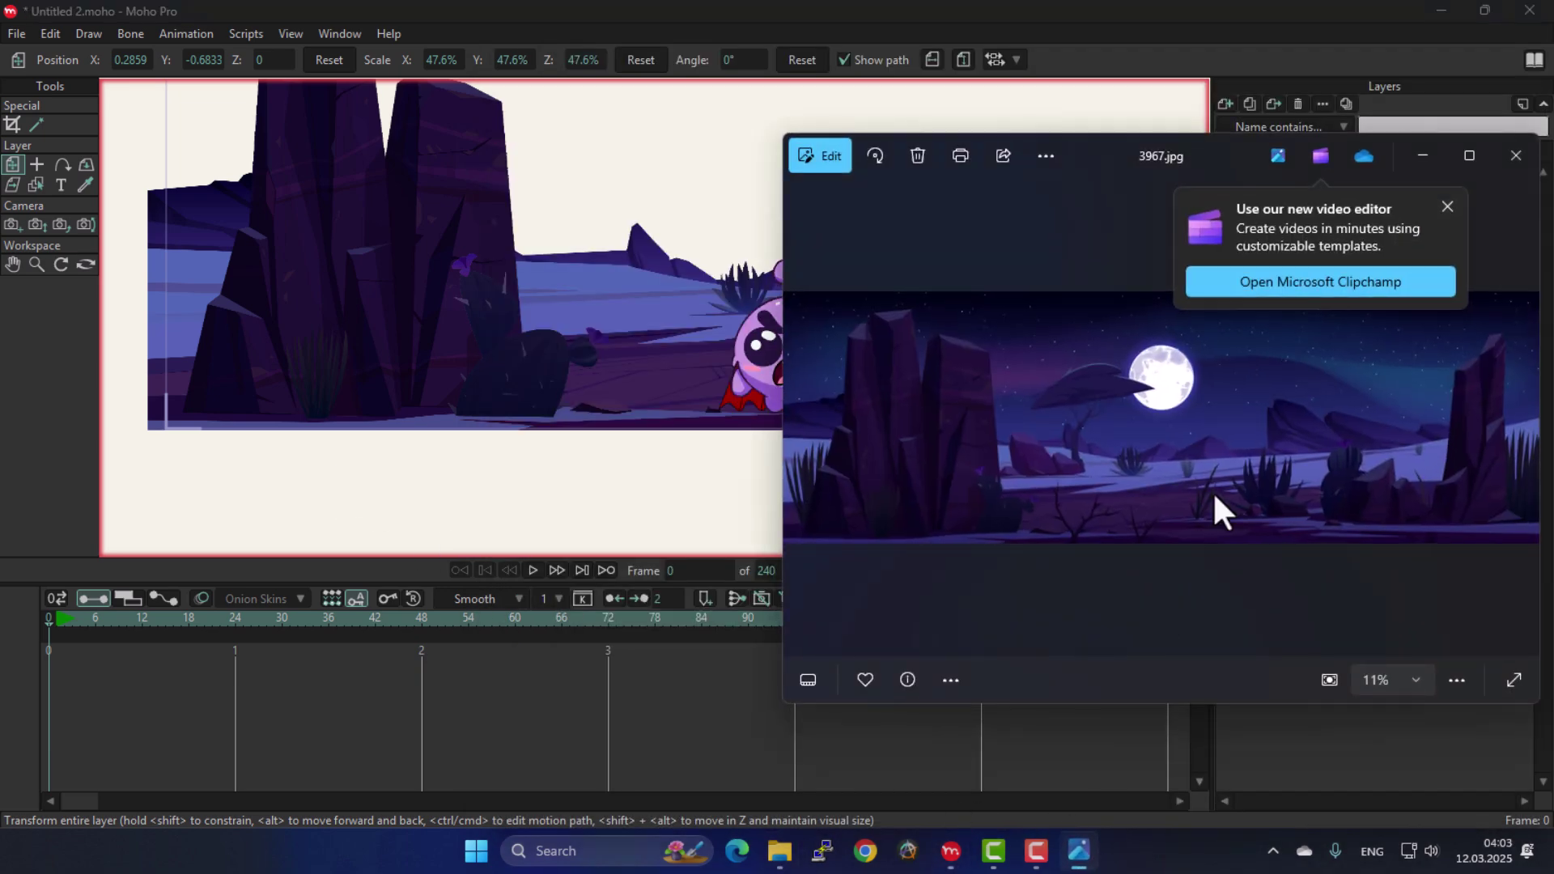
pyautogui.moveTo(1187, 143); pyautogui.dragTo(1225, 427)
pyautogui.click(1221, 204)
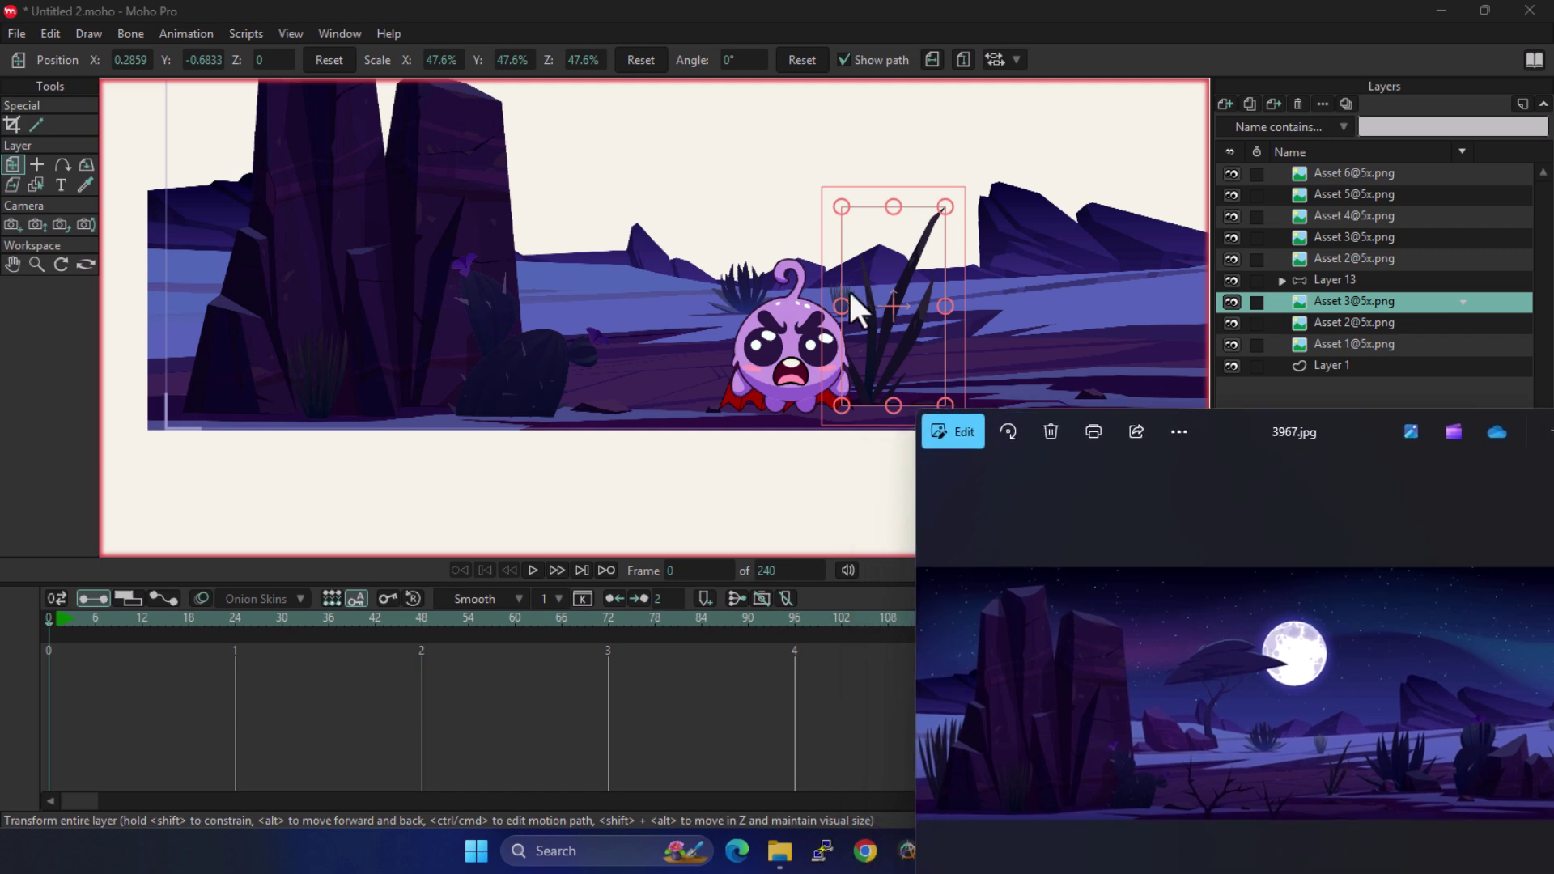
# Import the Asset 4@5x cactus, scale it to about 43.8% and place it at about X 0.94, Y -0.55.
pyautogui.click(779, 850)
pyautogui.click(1049, 202)
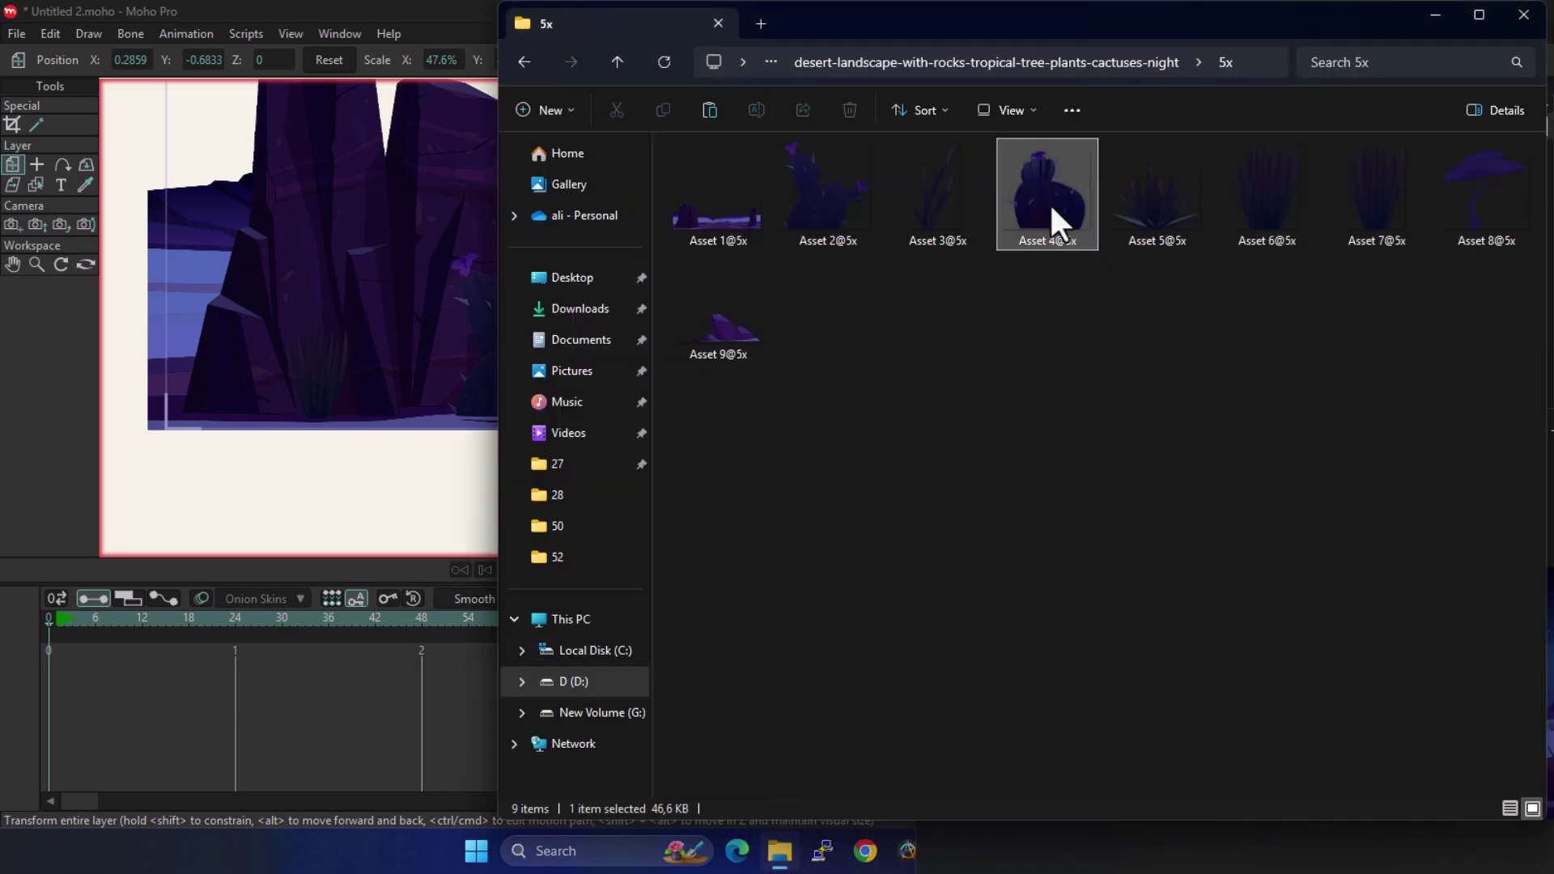
pyautogui.moveTo(1049, 201); pyautogui.dragTo(397, 382)
pyautogui.click(405, 11)
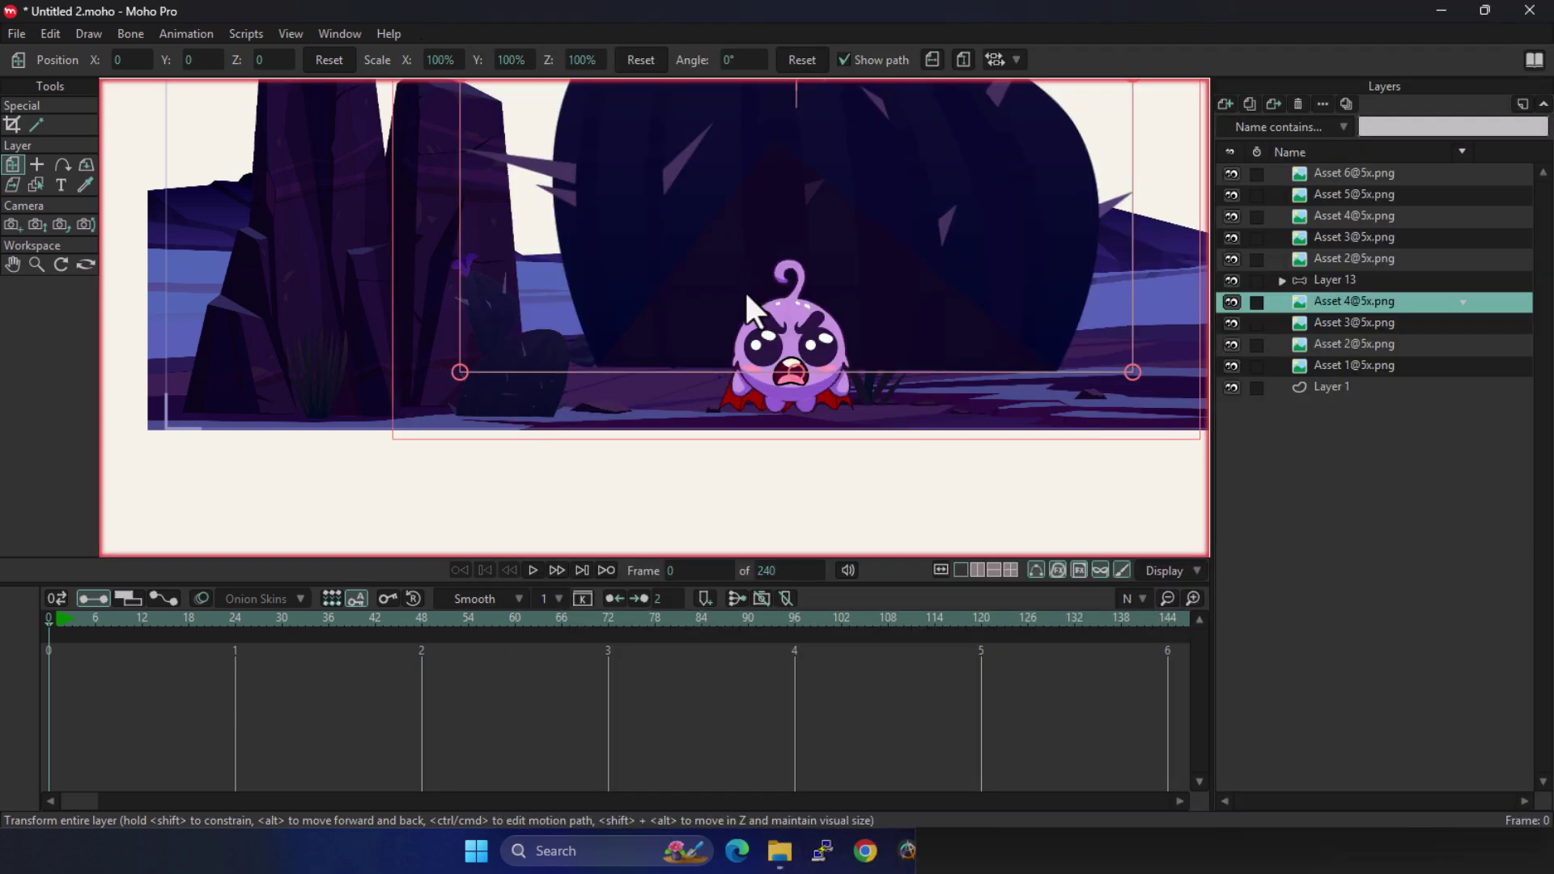
pyautogui.moveTo(1133, 375); pyautogui.dragTo(1058, 347)
pyautogui.scroll(-3, 929, 389)
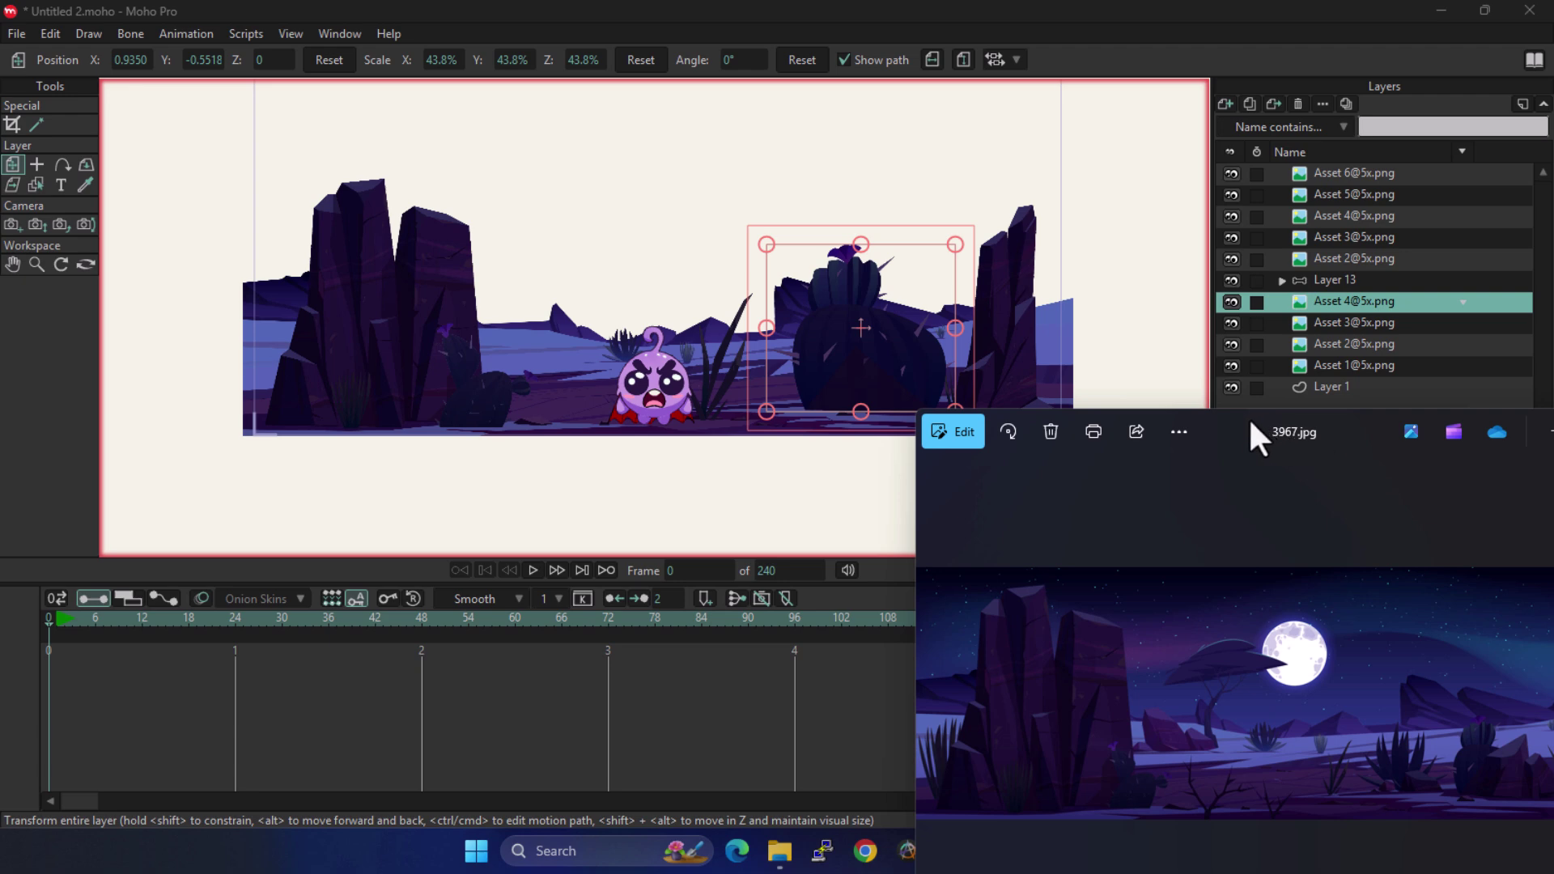
# Following the reference picture, shrink the Asset 4@5x cactus to about 19.6% and place it at about X 1.20, Y -0.77.
pyautogui.moveTo(1248, 416); pyautogui.dragTo(1147, 459)
pyautogui.moveTo(957, 419); pyautogui.dragTo(937, 393)
pyautogui.scroll(4, 940, 412)
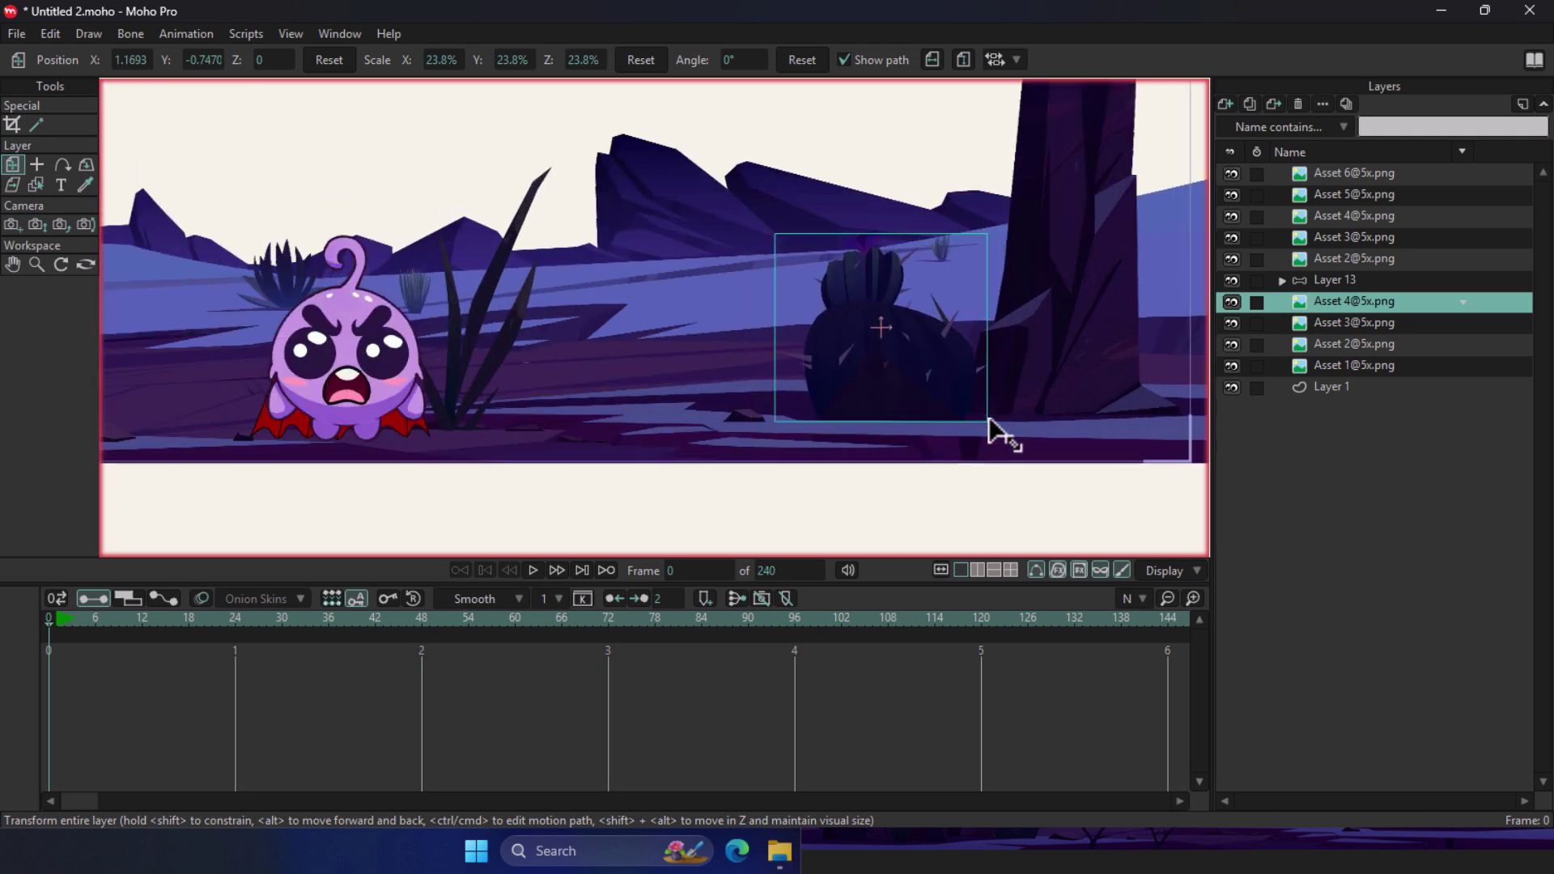
pyautogui.moveTo(991, 428); pyautogui.dragTo(939, 385)
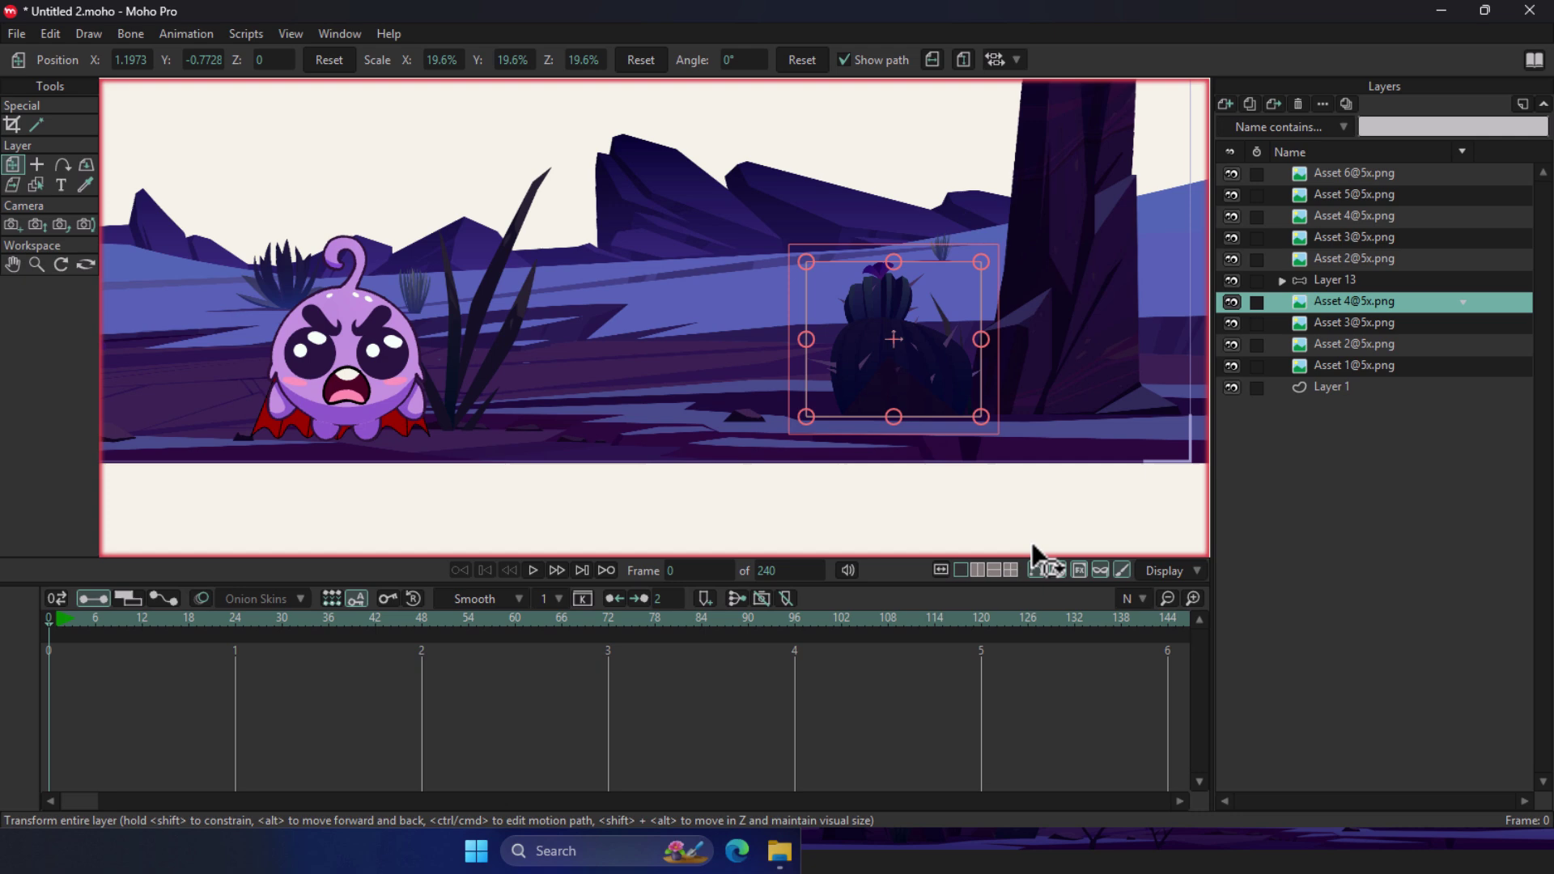
# Bring the 3967 reference picture over the scene and examine how its plants are arranged.
pyautogui.click(923, 859)
pyautogui.moveTo(1126, 460); pyautogui.dragTo(753, 254)
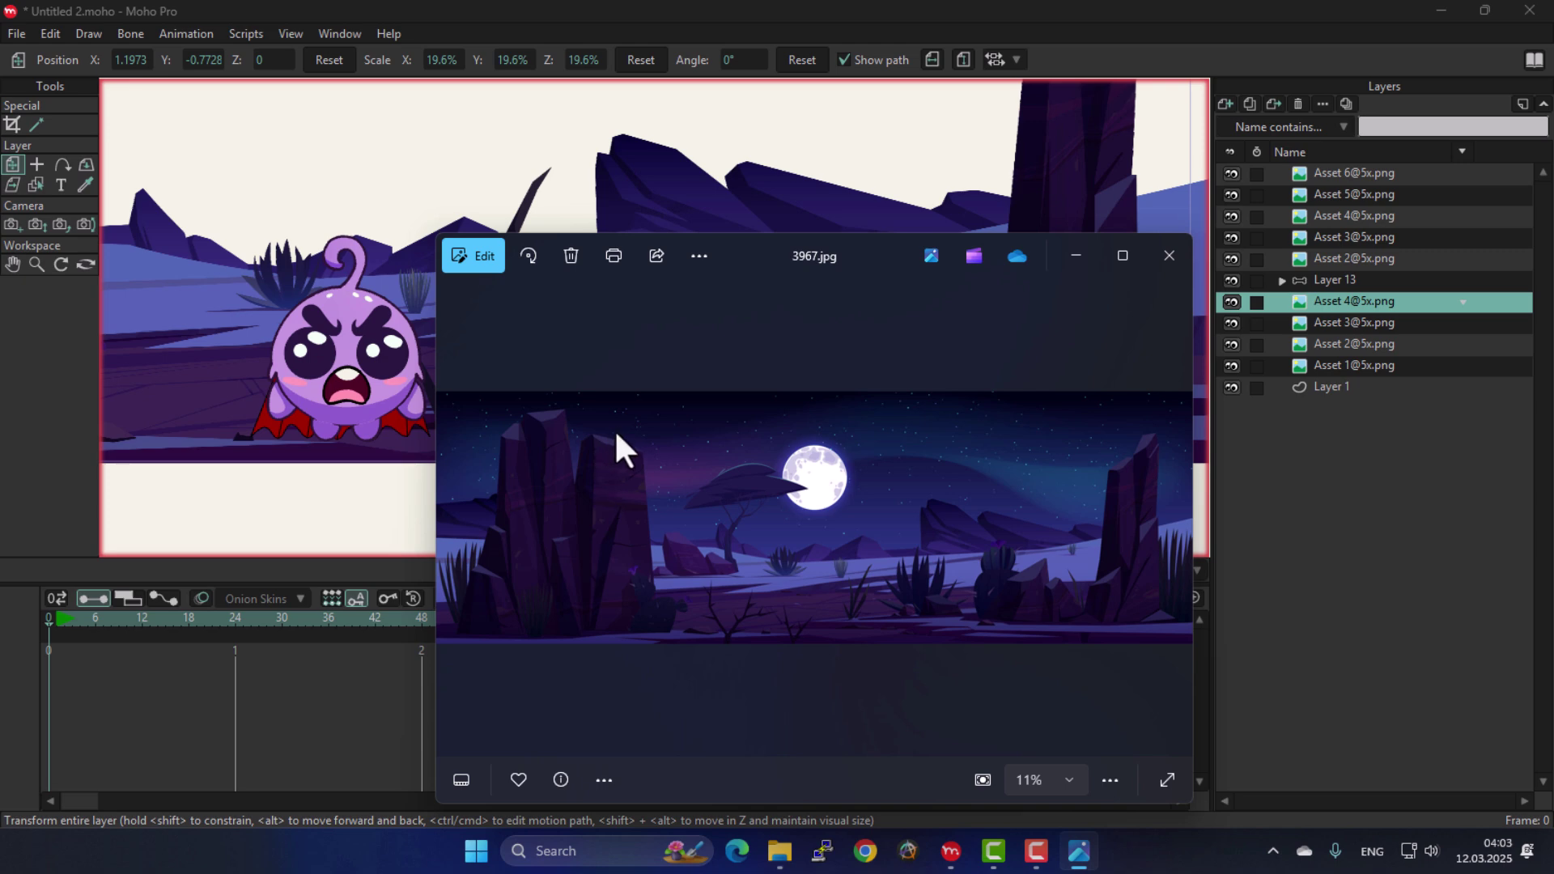
pyautogui.moveTo(832, 258); pyautogui.dragTo(1057, 278)
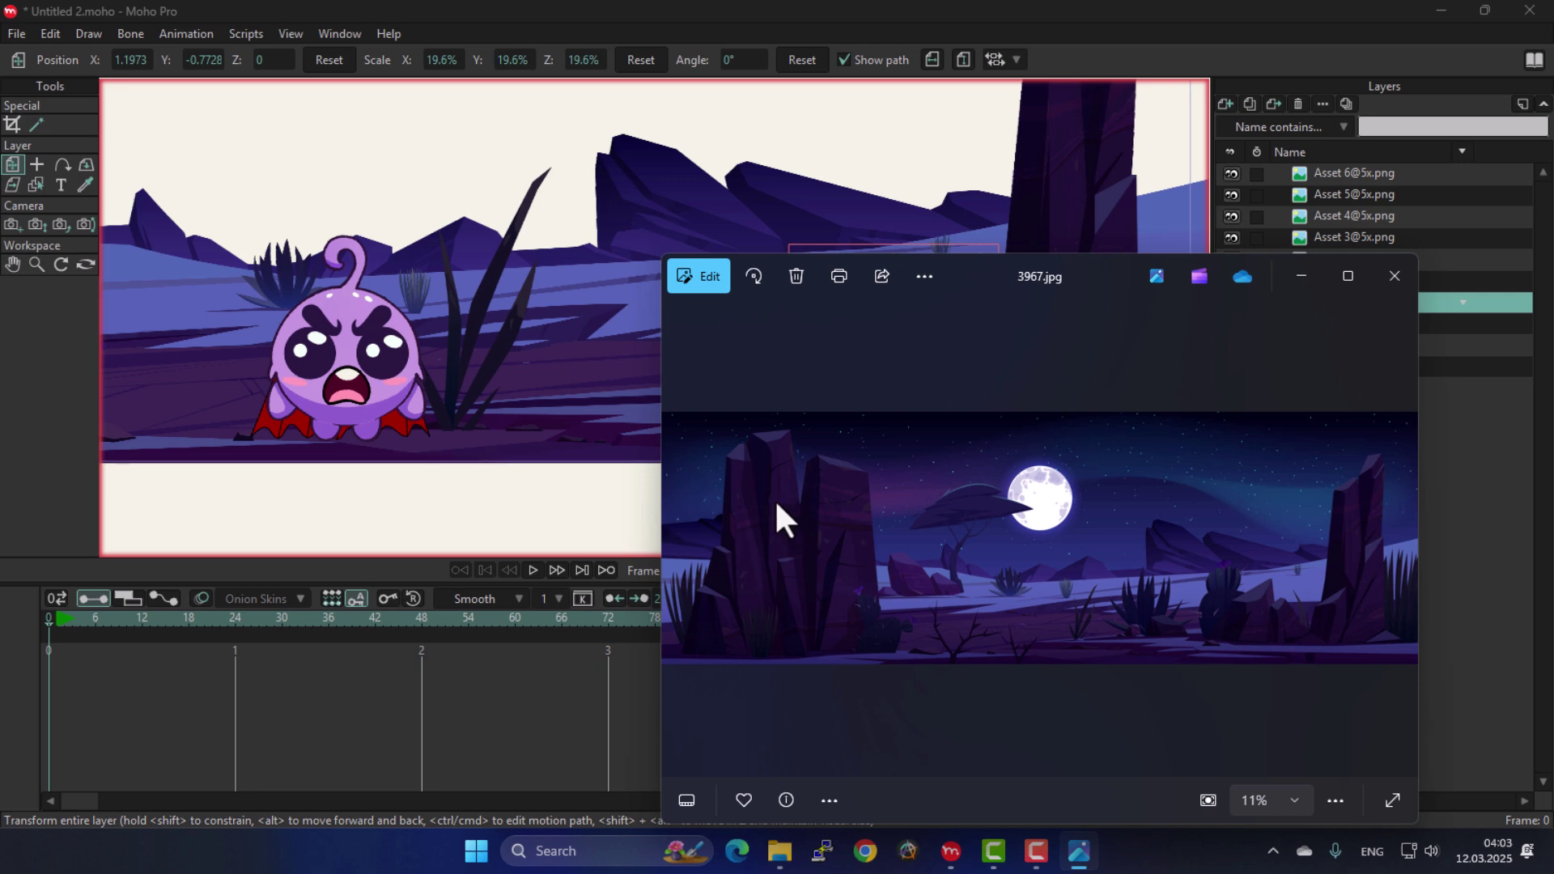
pyautogui.moveTo(986, 253); pyautogui.dragTo(995, 257)
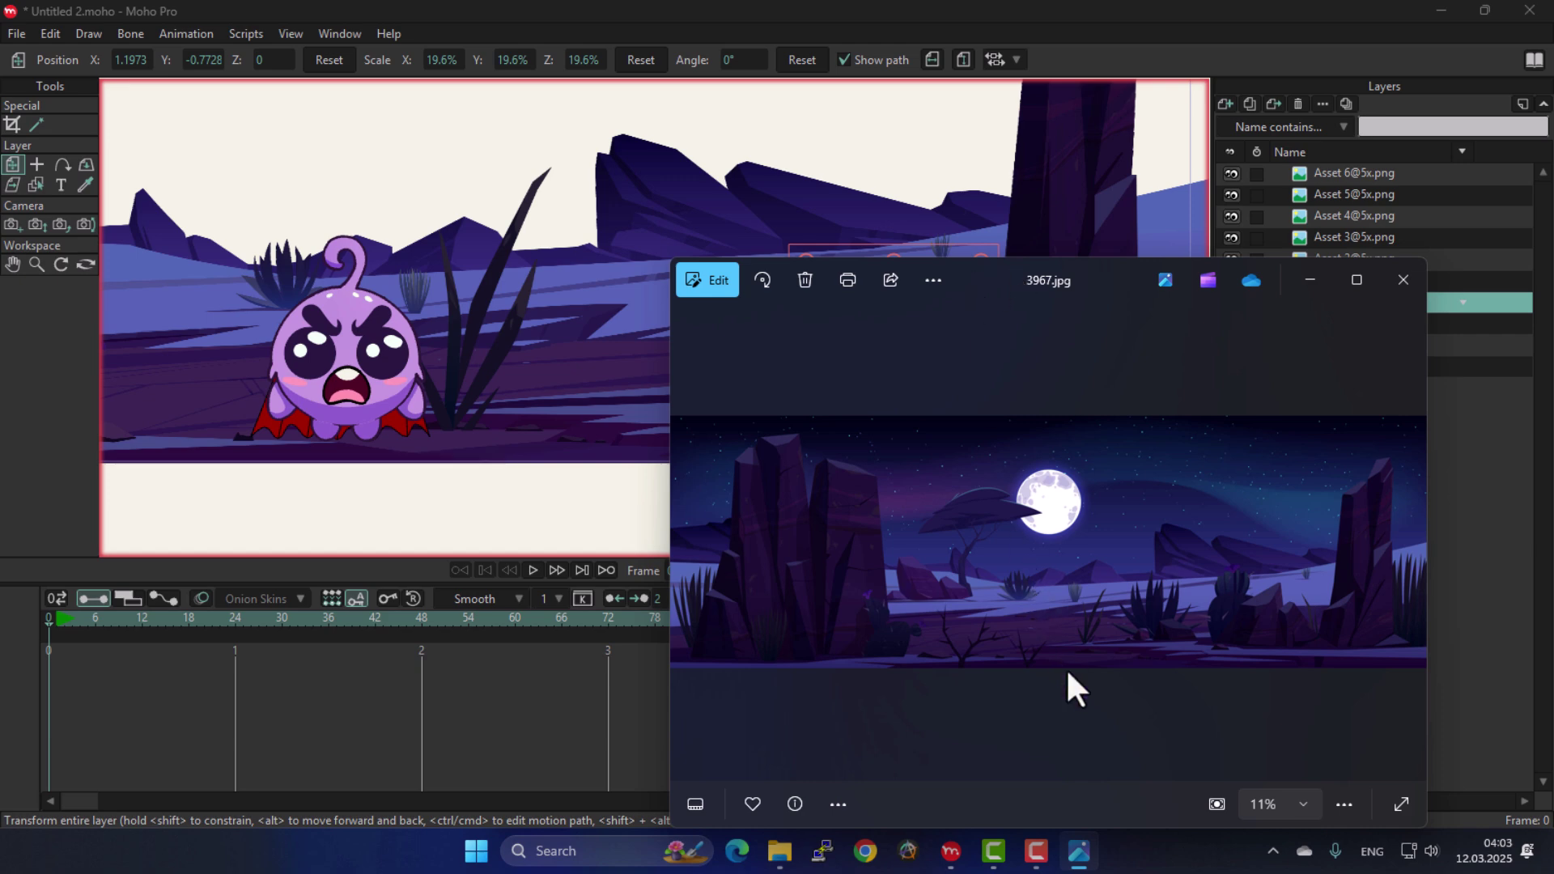
# Import the Asset 5@5x bush, scale it to about 25.7% and place it at about X 0.78, Y -0.77, using the reference picture.
pyautogui.click(779, 851)
pyautogui.moveTo(1140, 220); pyautogui.dragTo(437, 534)
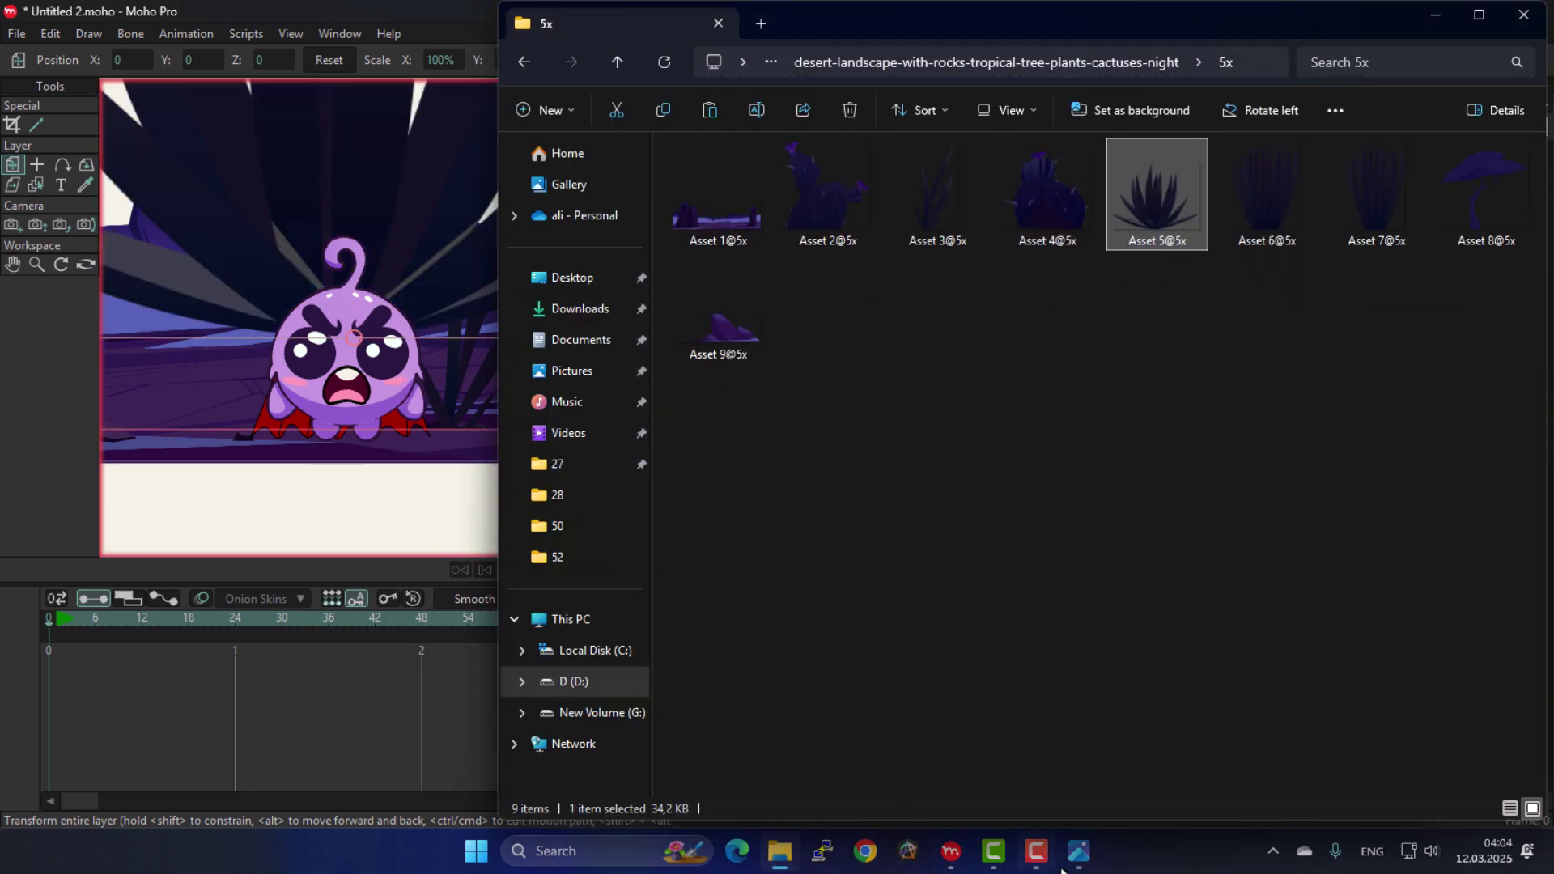
pyautogui.click(1079, 851)
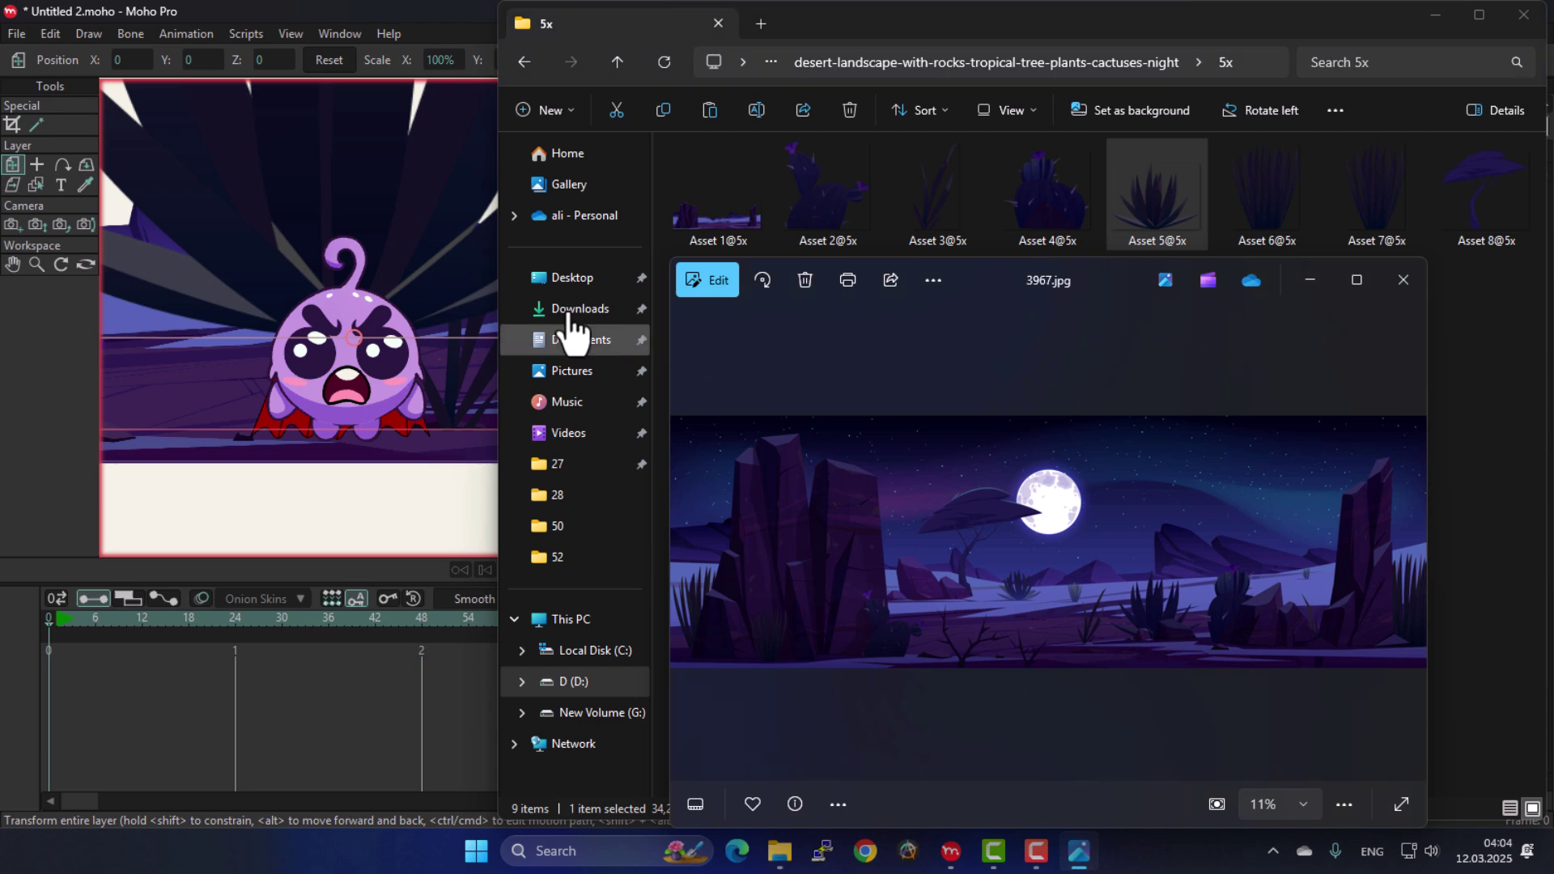
pyautogui.moveTo(1021, 269); pyautogui.dragTo(1139, 369)
pyautogui.click(437, 300)
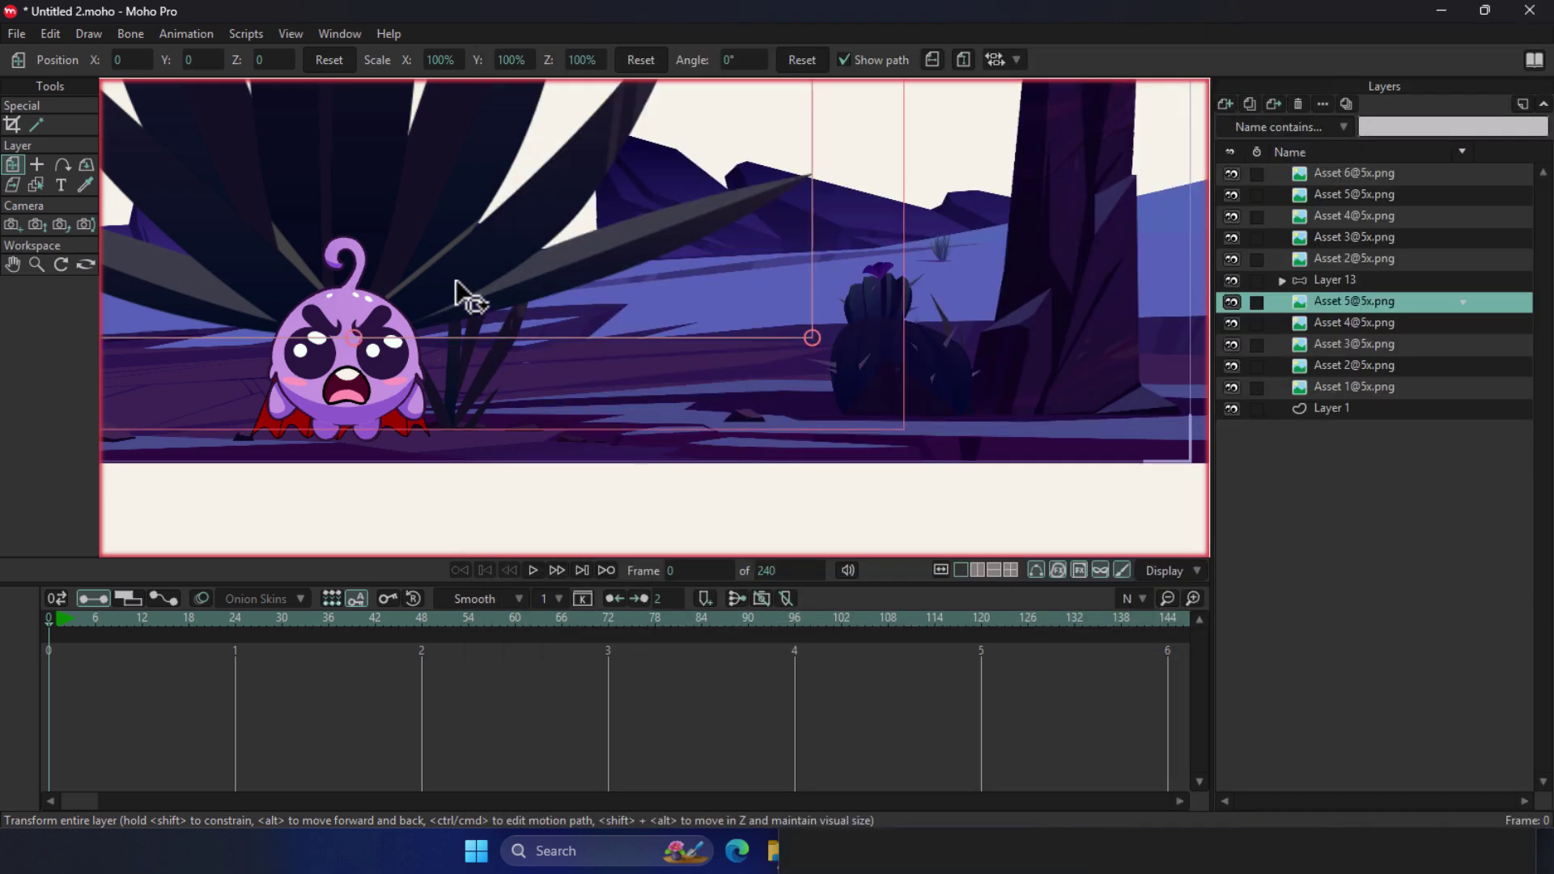
pyautogui.moveTo(813, 335); pyautogui.dragTo(742, 503)
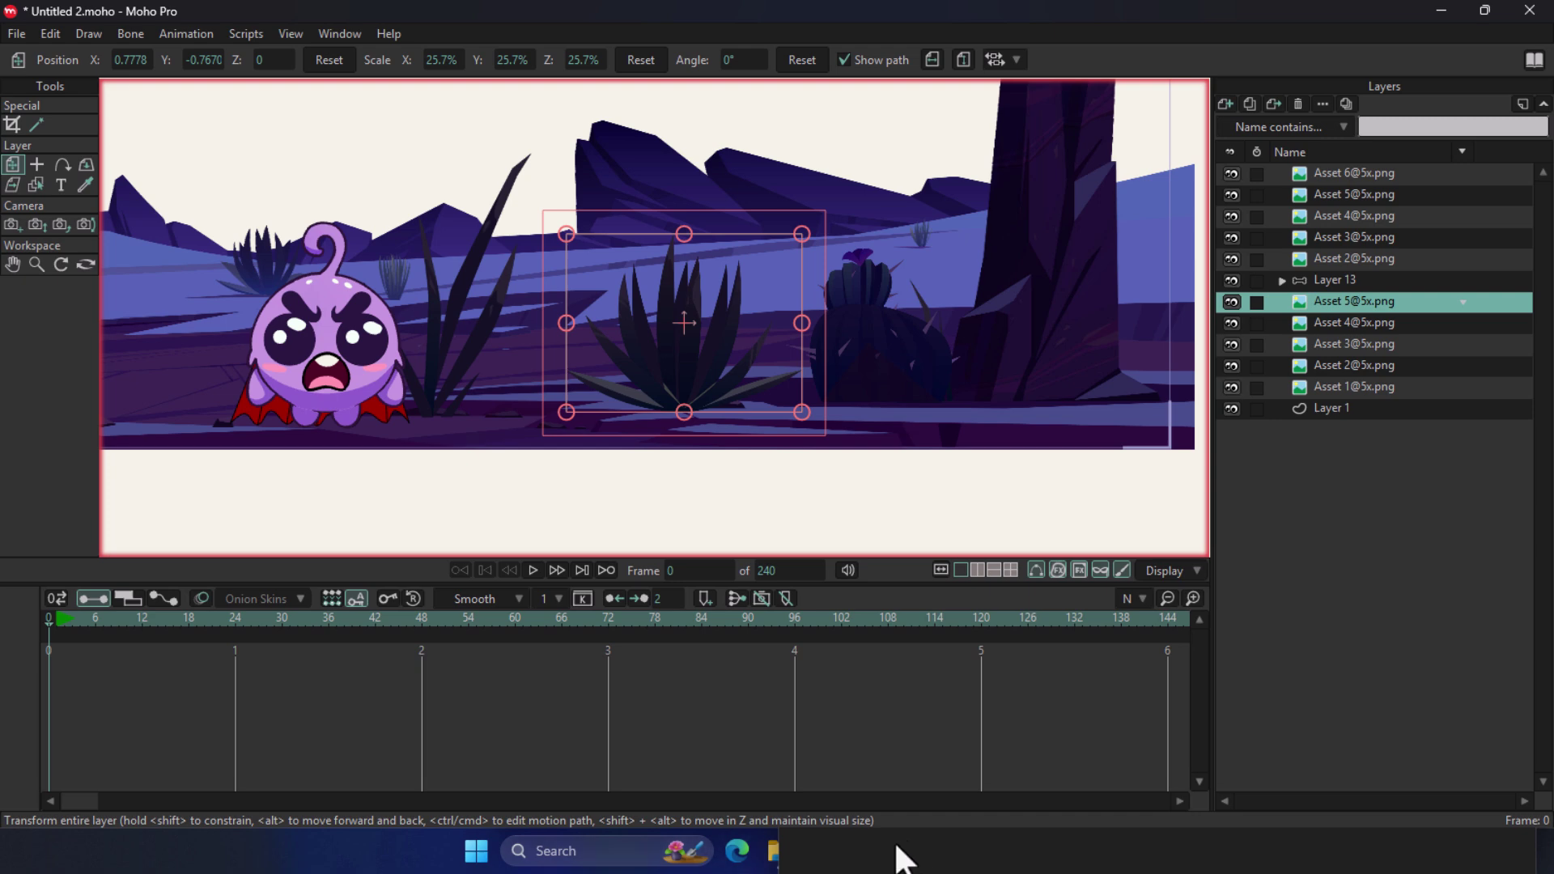
# Import the Asset 6@5x grass, scale it to about 23.7%, place it at about X 1.76, Y -0.72 following the reference picture, and preview a render.
pyautogui.click(921, 858)
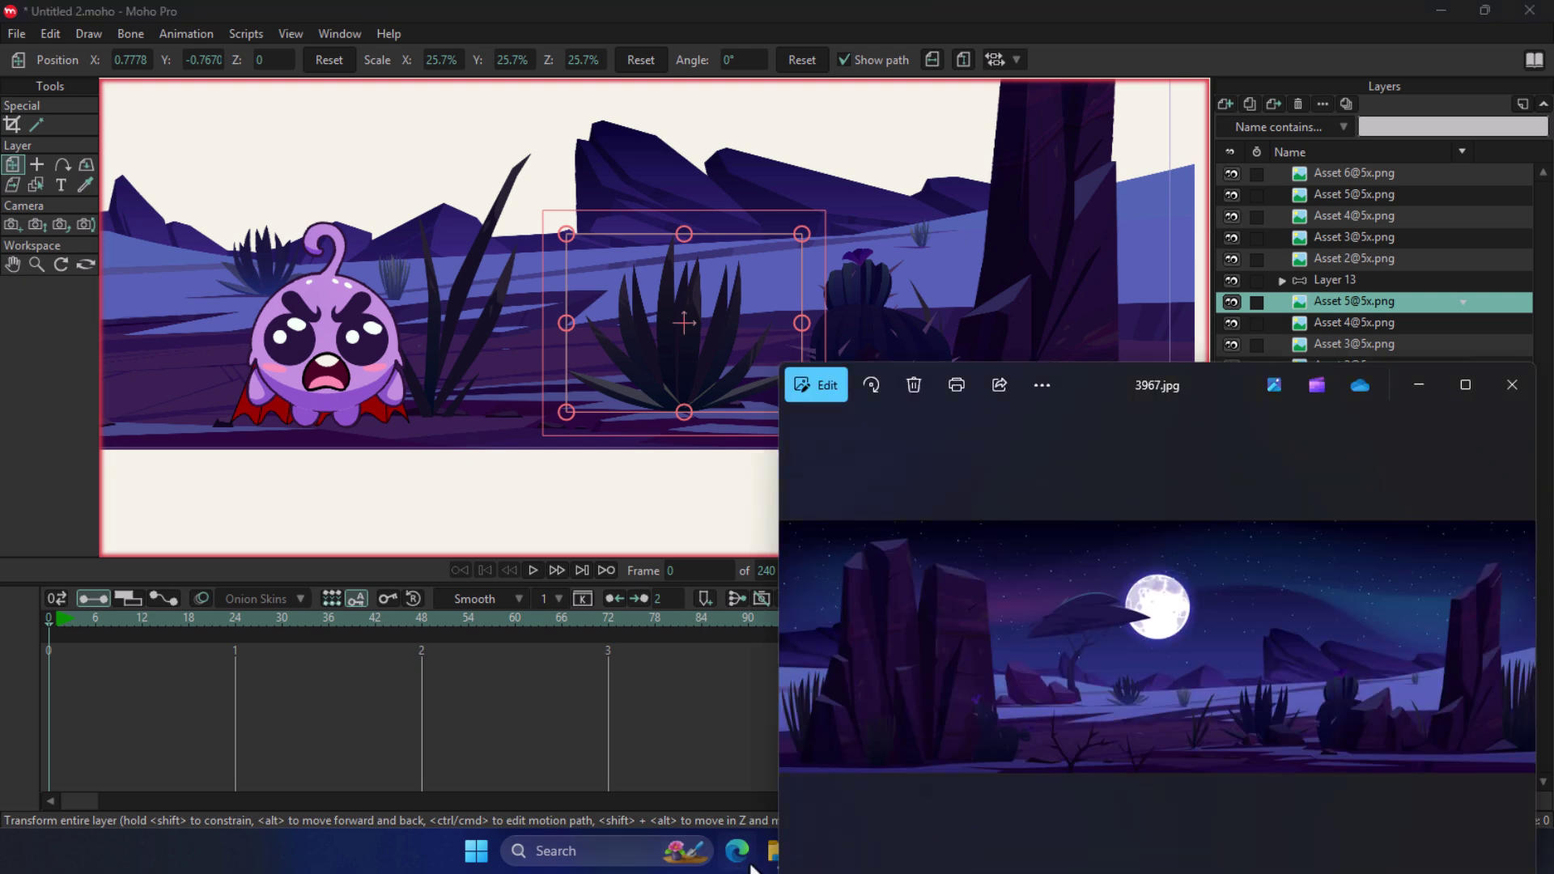
pyautogui.click(773, 854)
pyautogui.click(1271, 212)
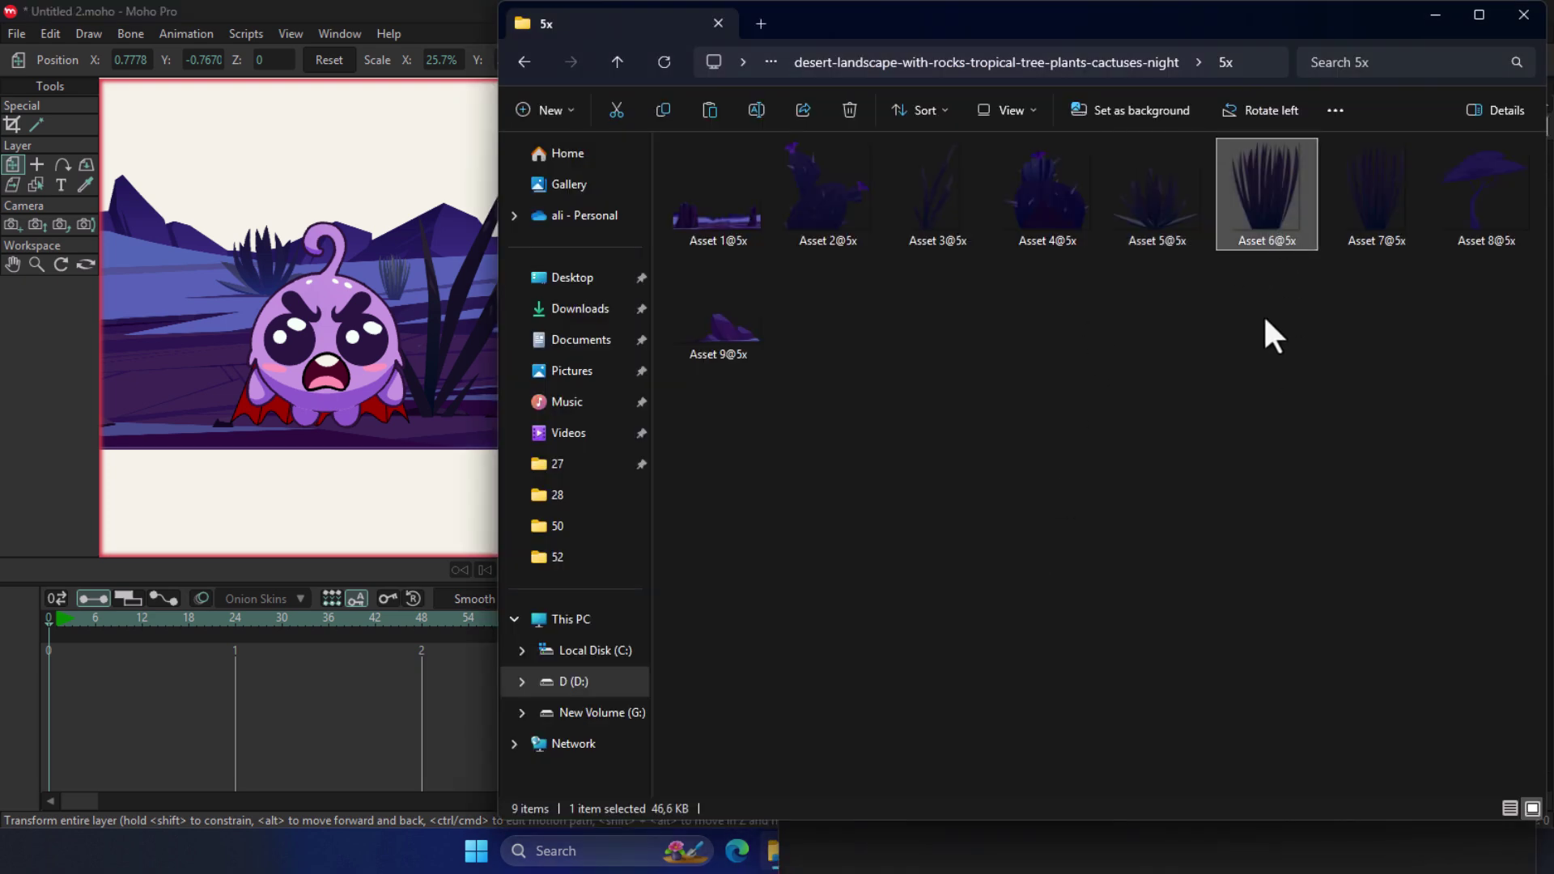
pyautogui.moveTo(1252, 191); pyautogui.dragTo(369, 421)
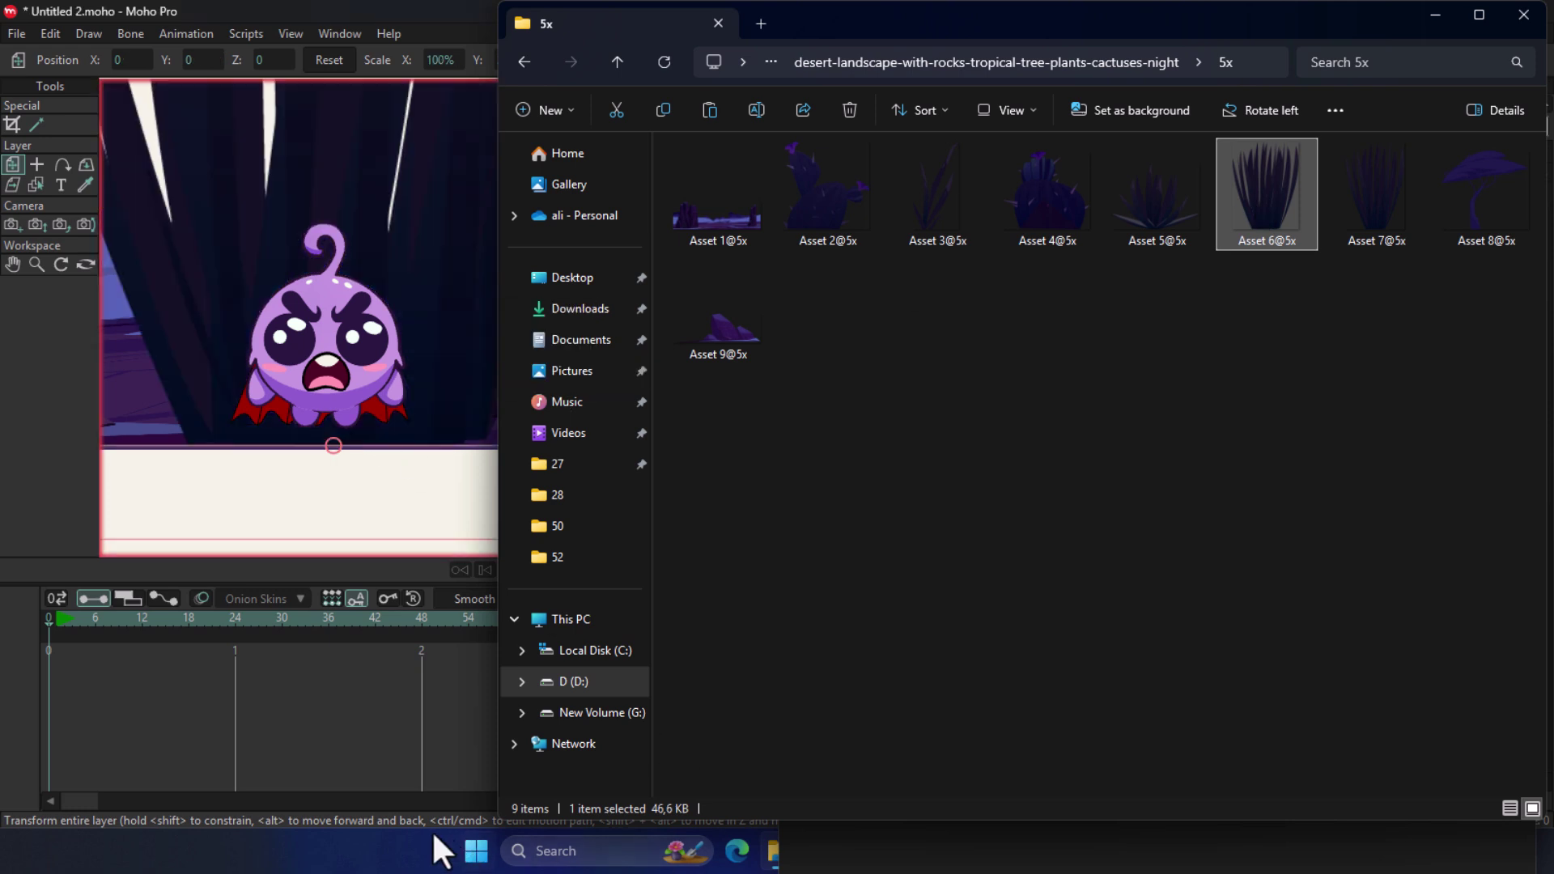
pyautogui.click(1083, 857)
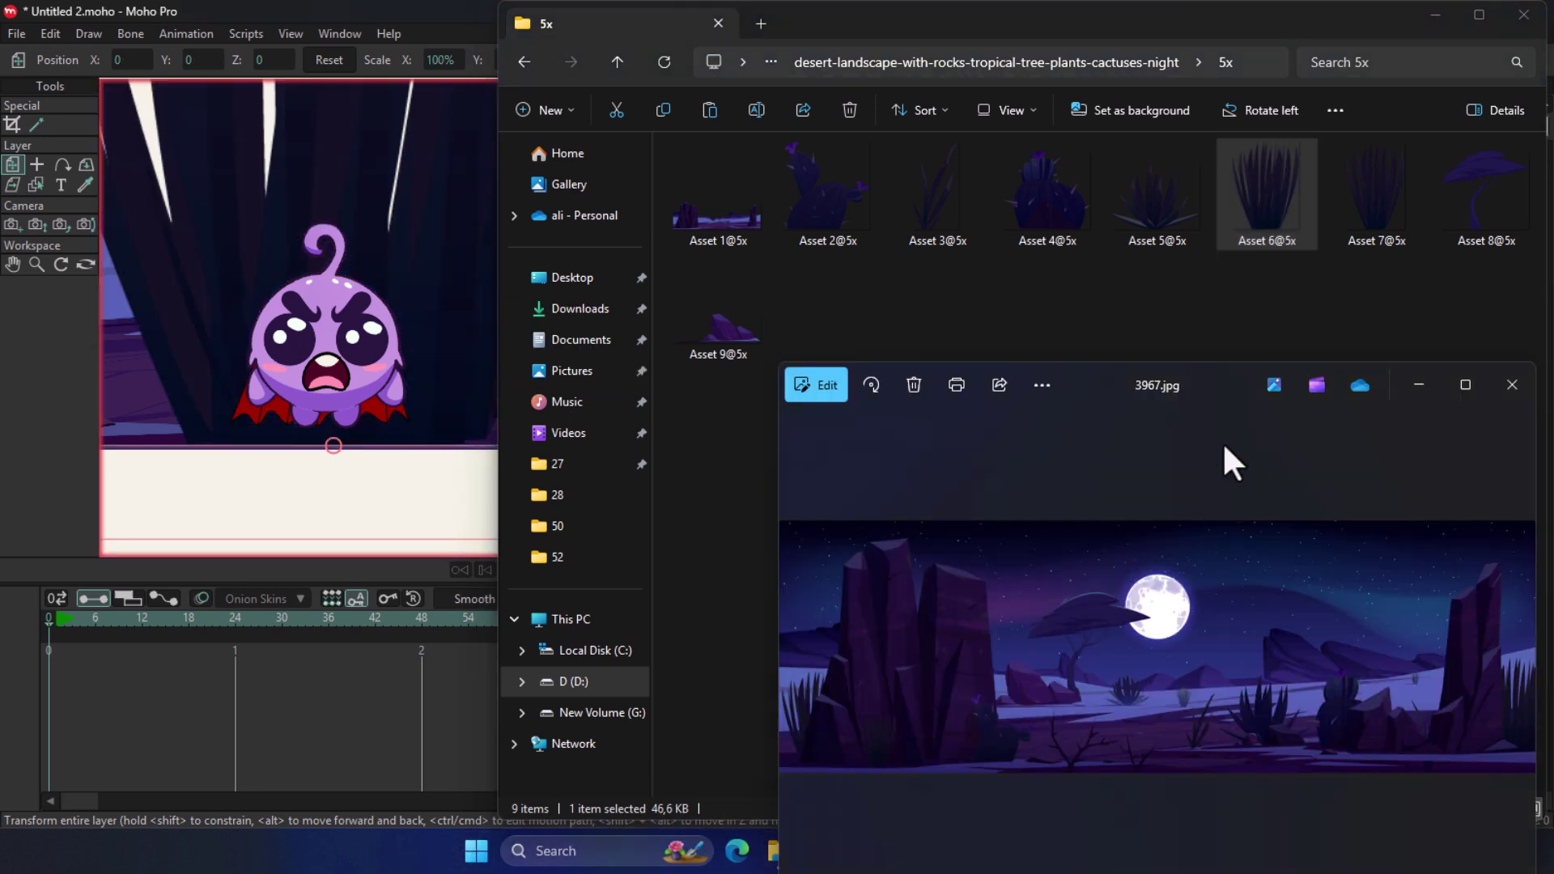
pyautogui.moveTo(1109, 376); pyautogui.dragTo(900, 287)
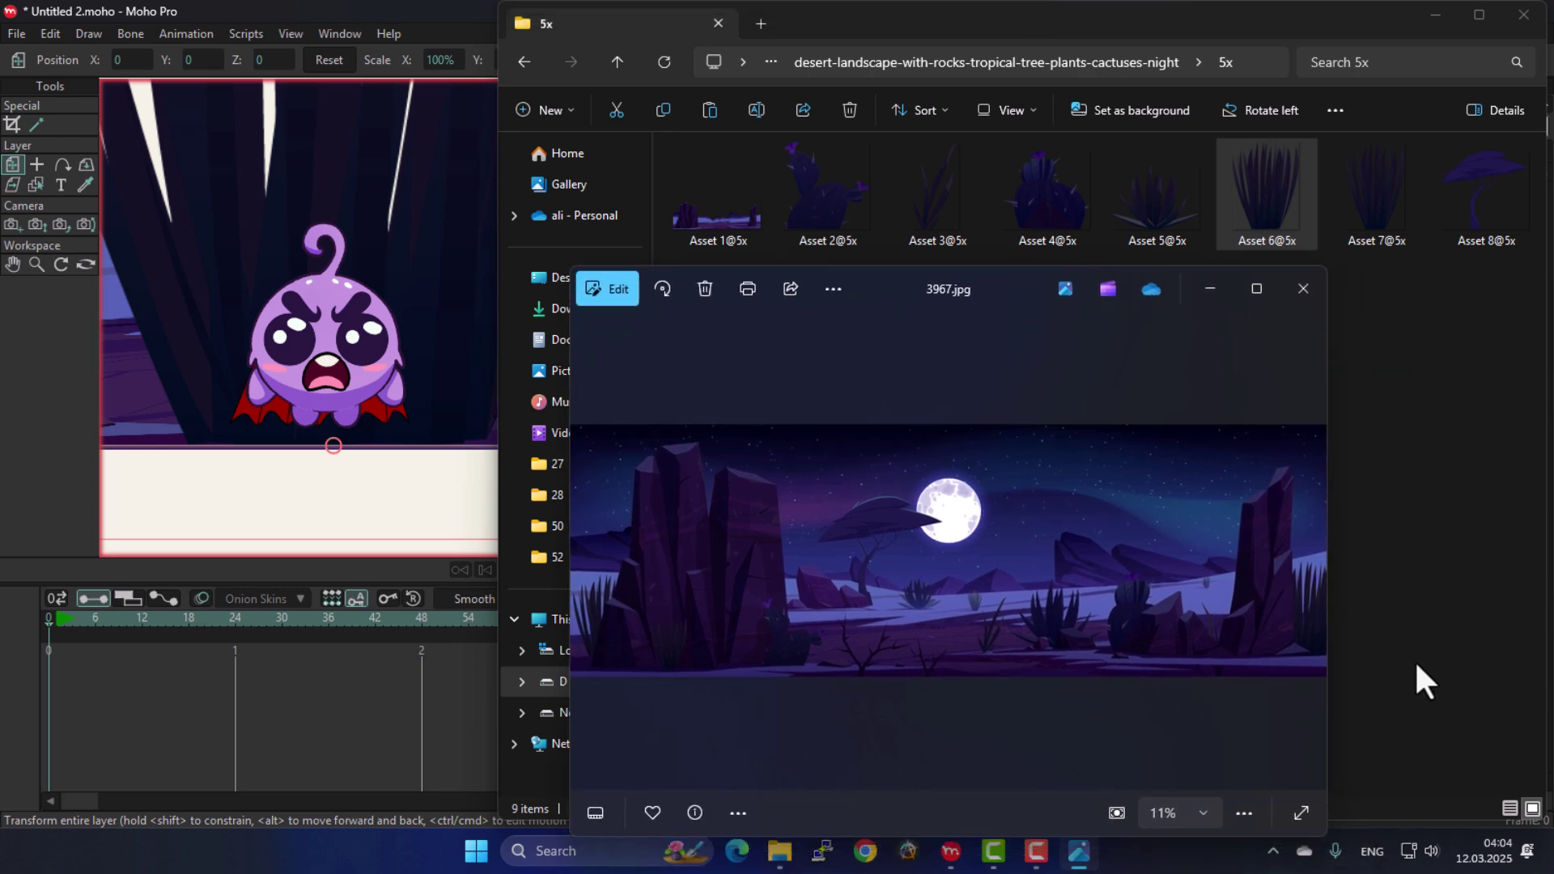
pyautogui.click(391, 270)
pyautogui.moveTo(712, 485); pyautogui.dragTo(795, 310)
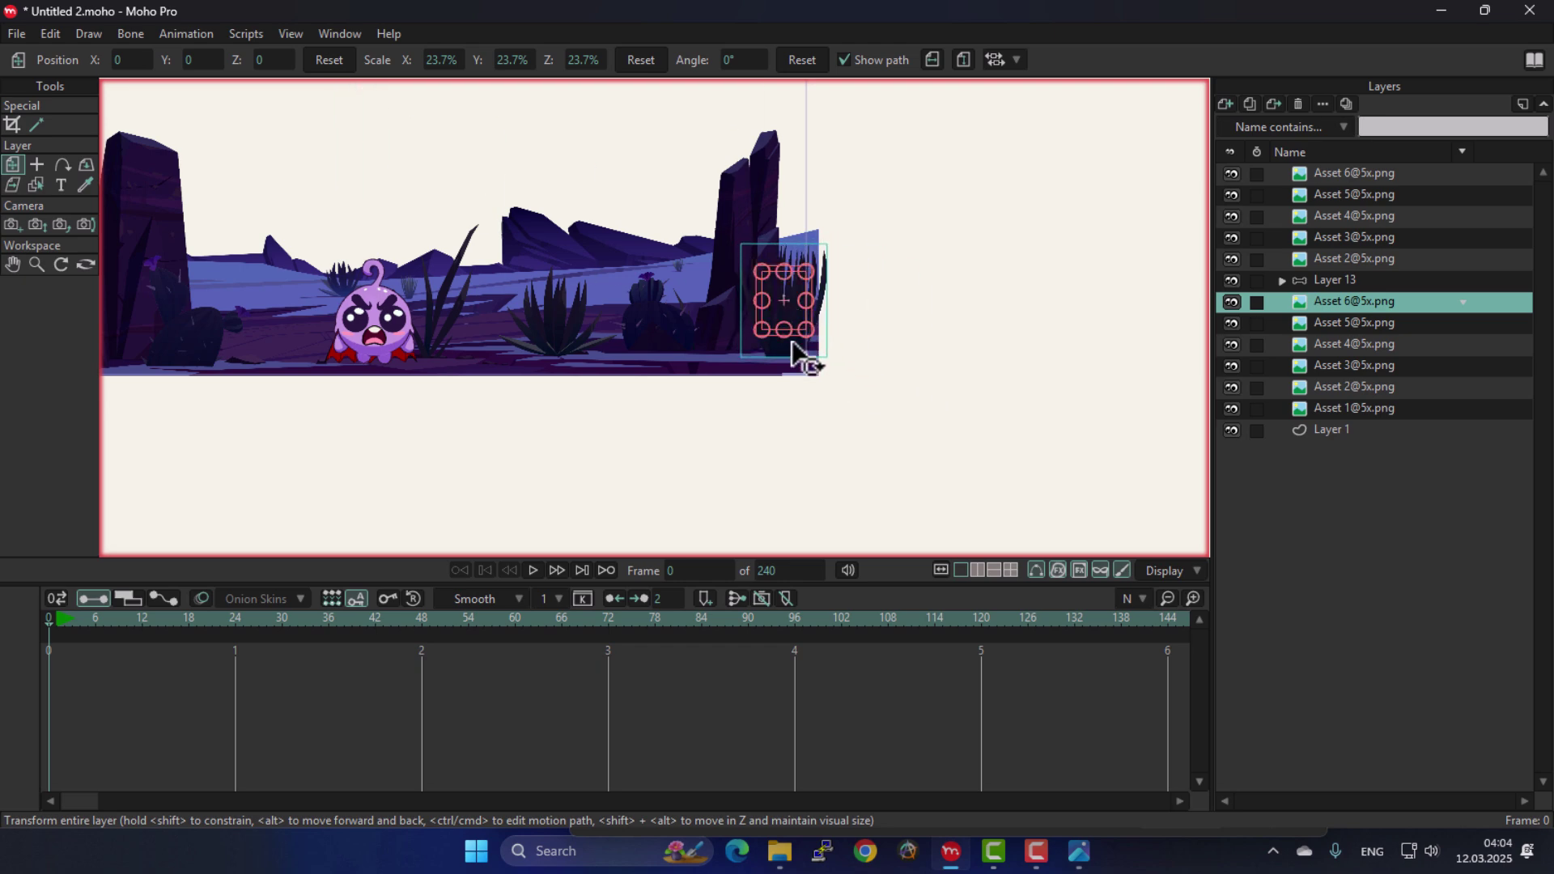
pyautogui.hotkey('ctrl', 'r')
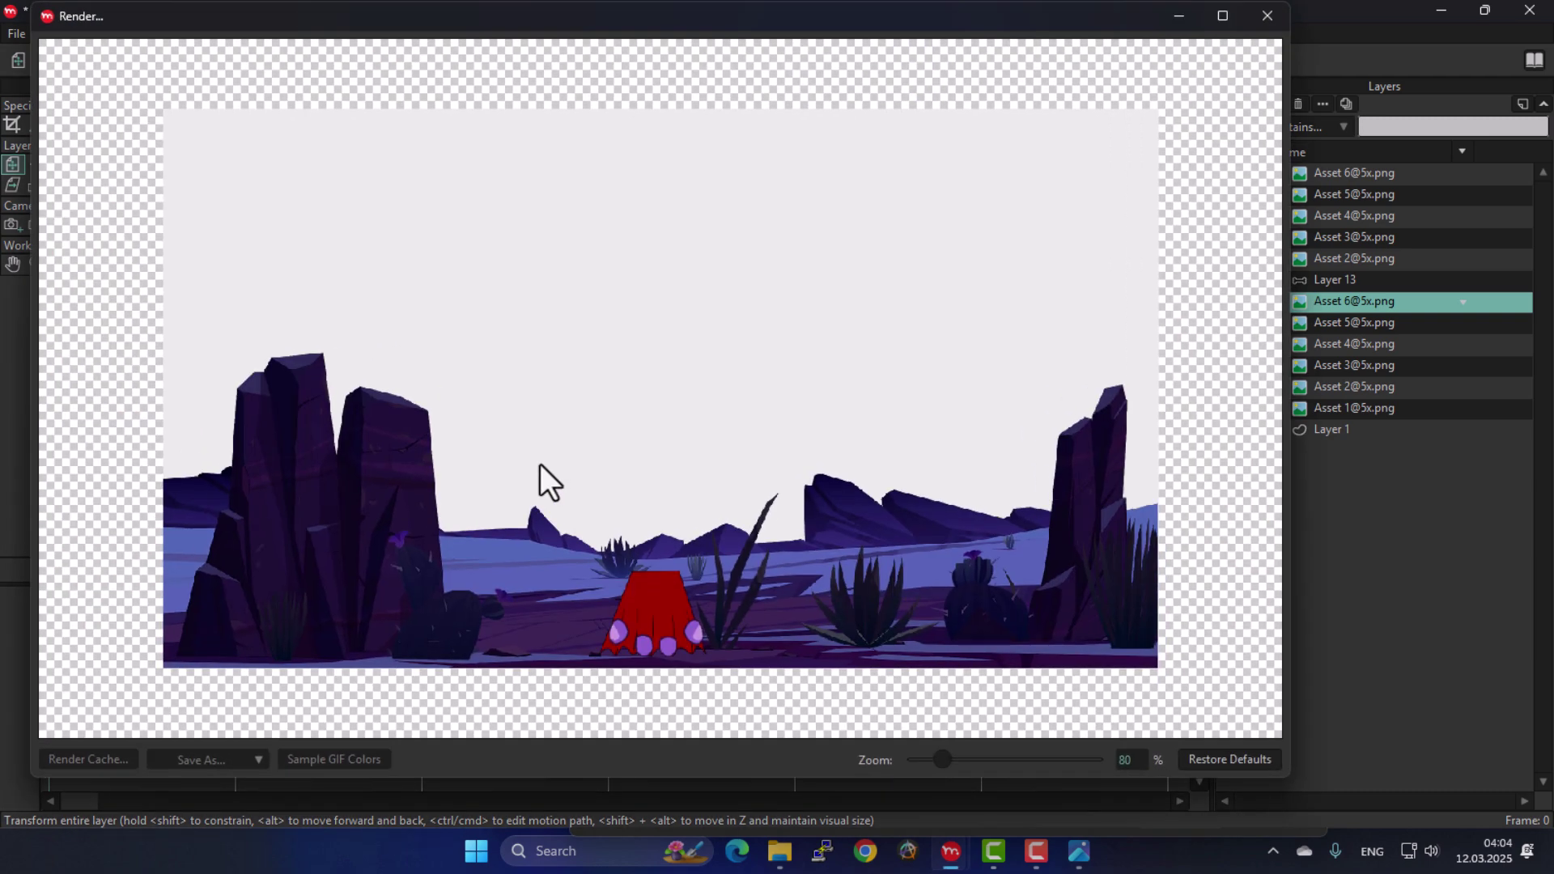
pyautogui.click(1267, 16)
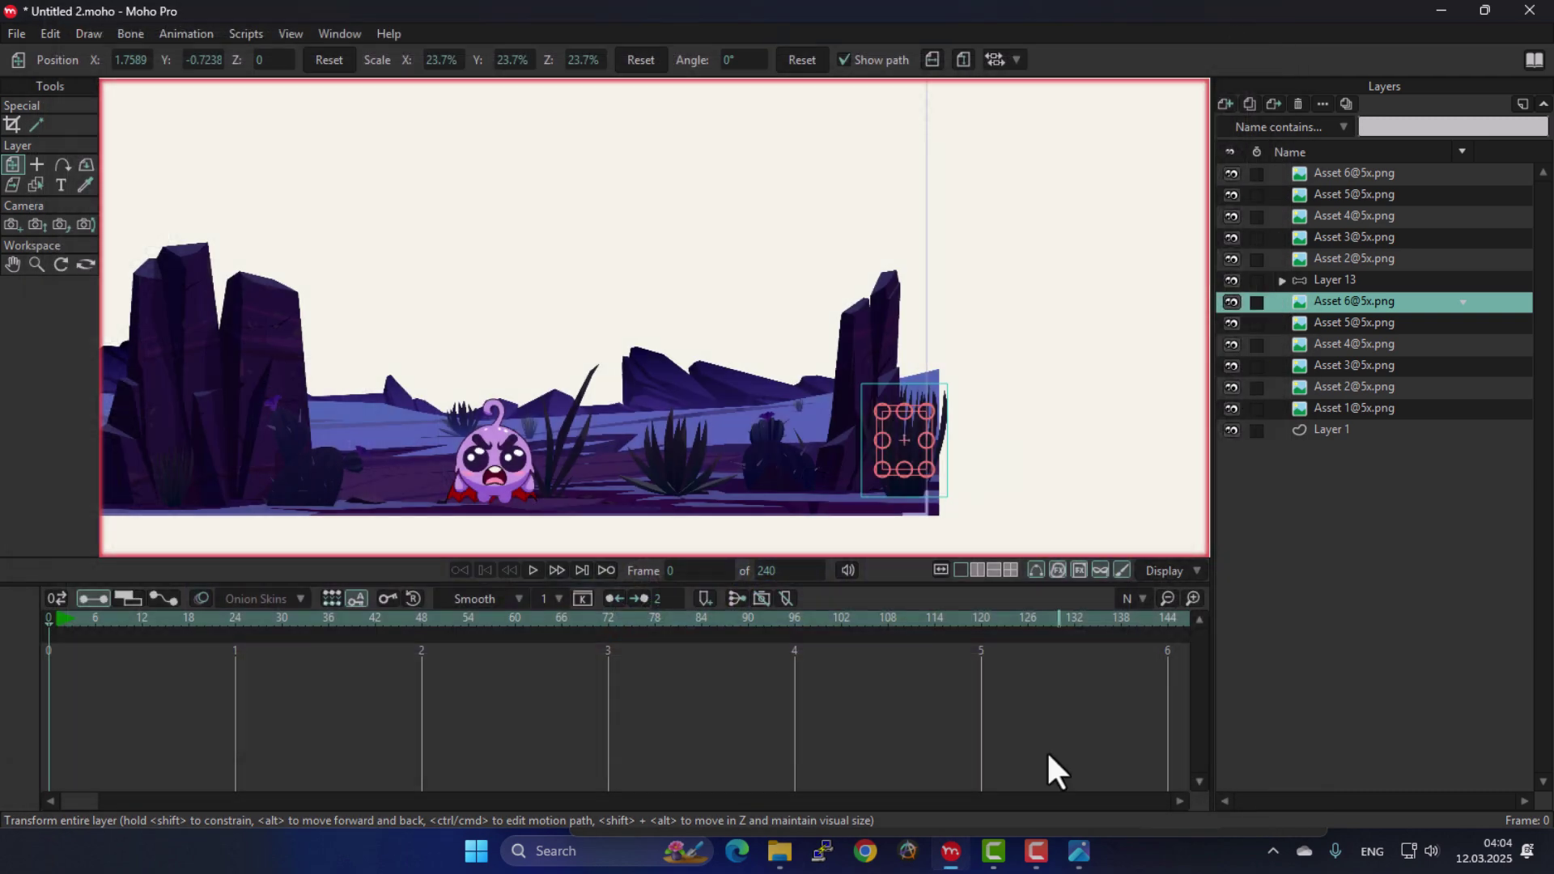
# Import the Asset 7@5x grass, scale it to about 32.6% and place it at about X -1.59, Y -0.71, using the reference picture.
pyautogui.click(1079, 852)
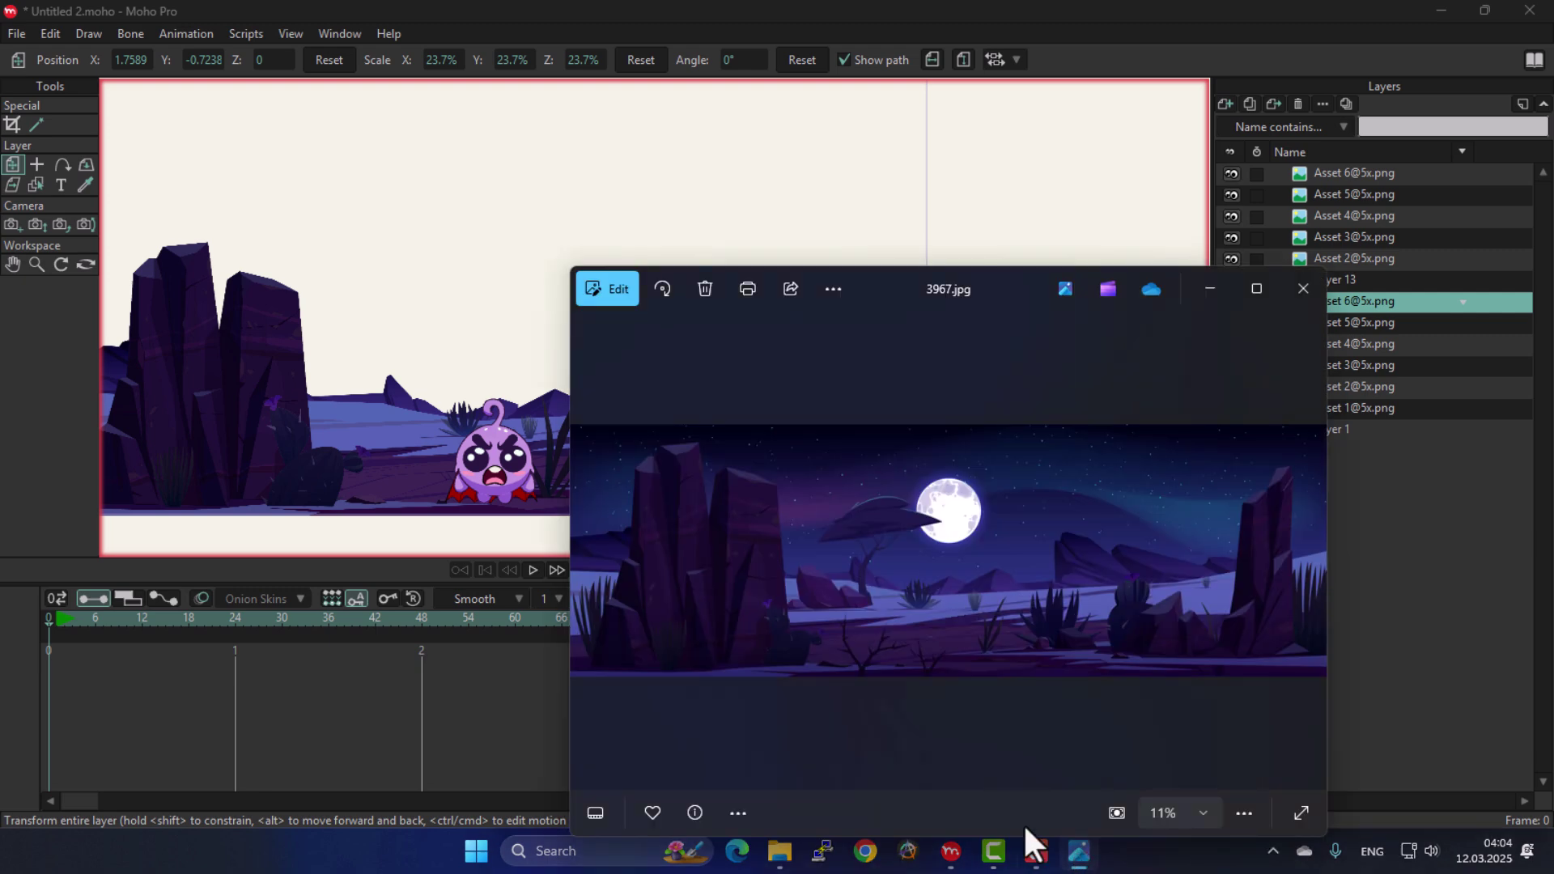
pyautogui.click(781, 851)
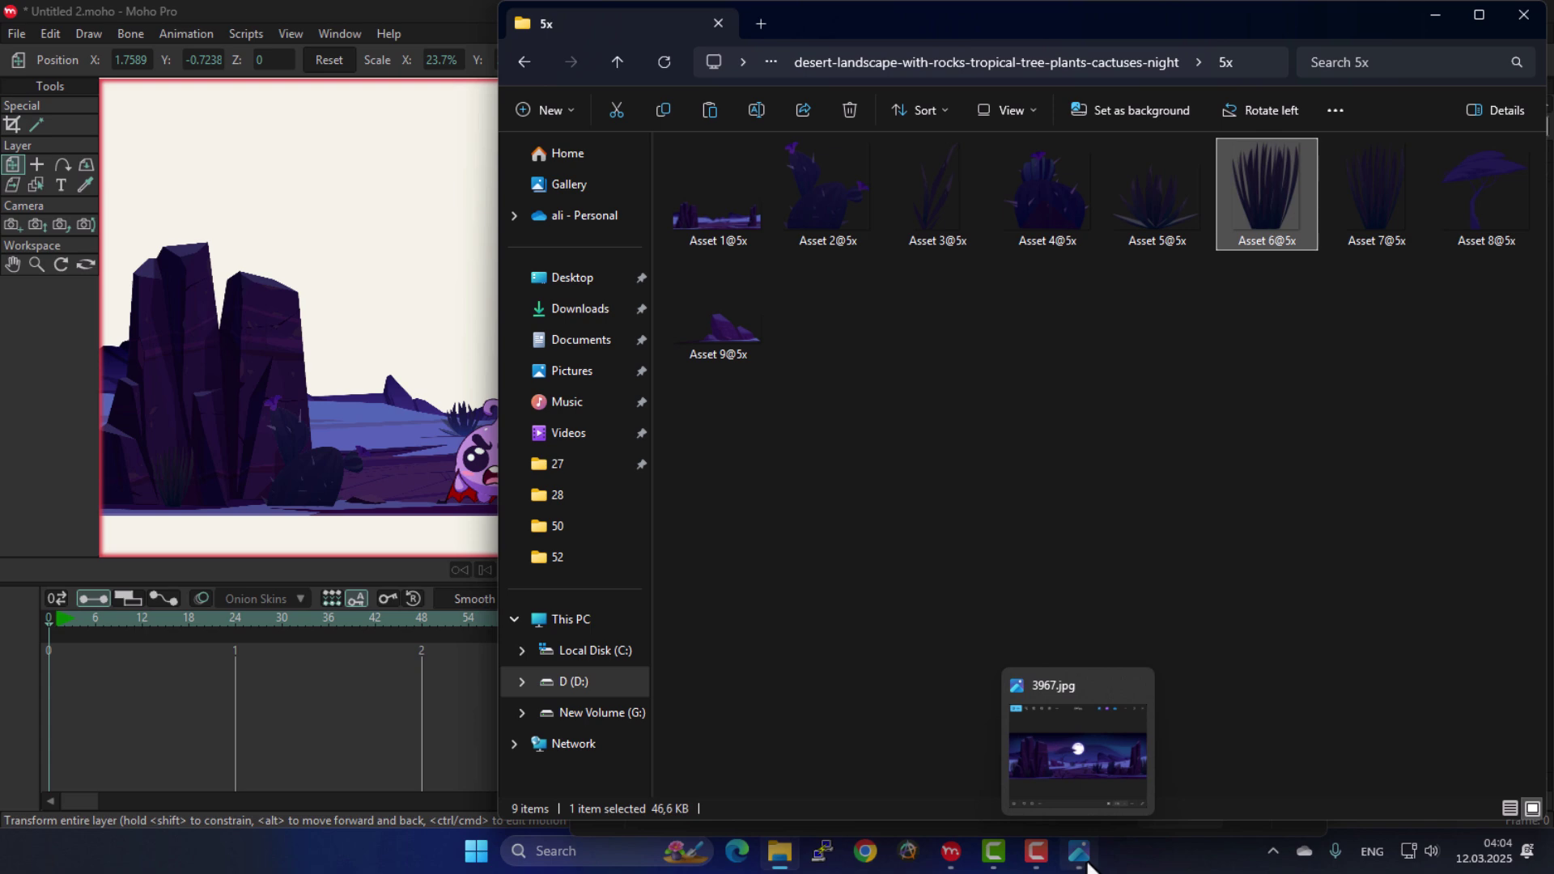
pyautogui.moveTo(1090, 804)
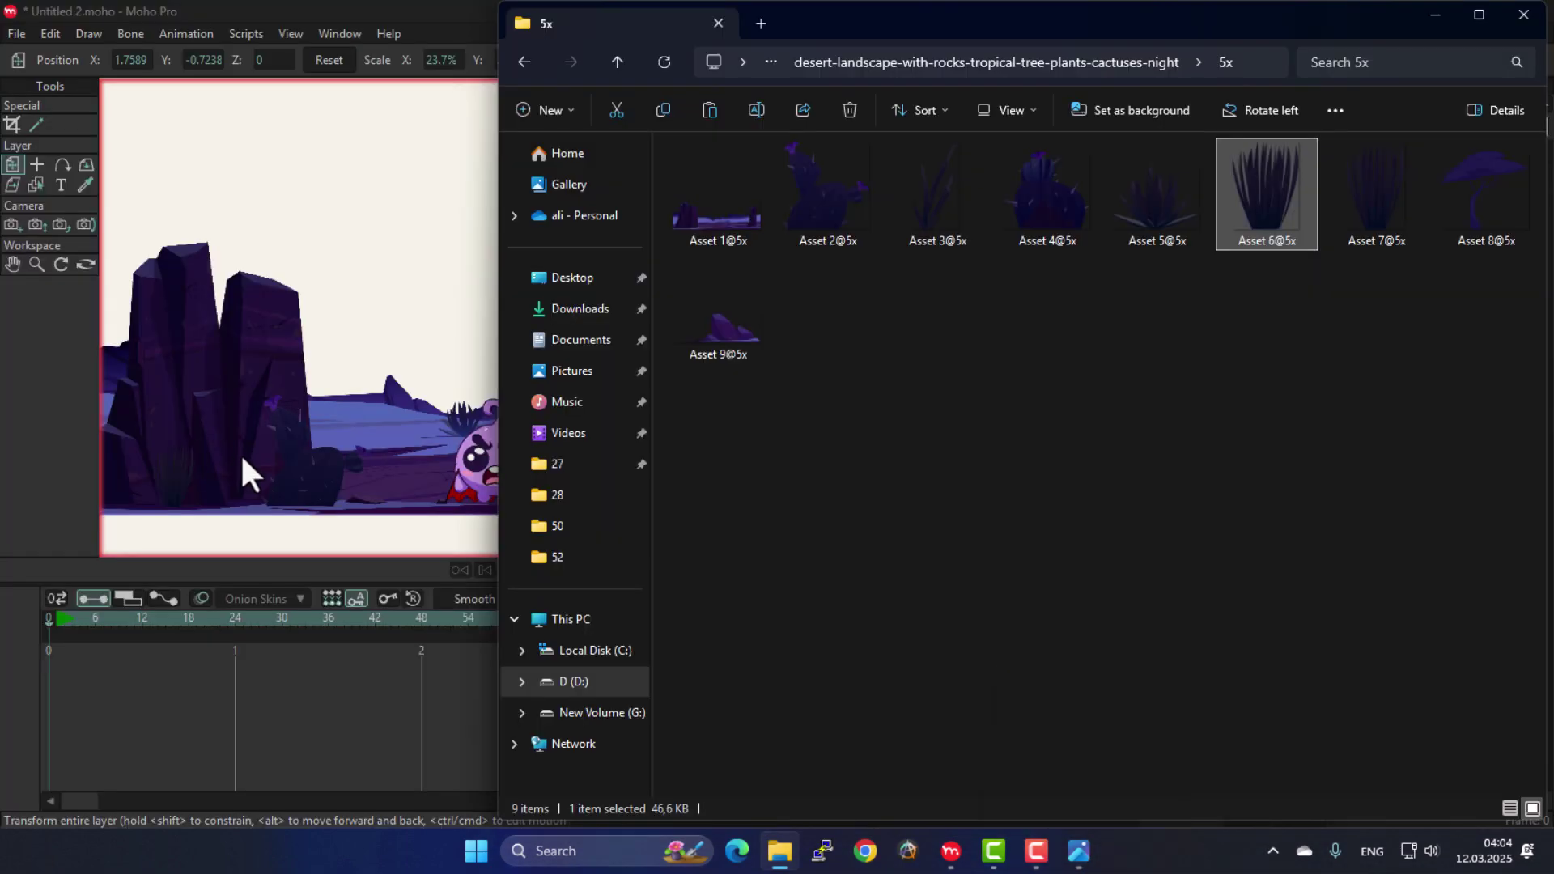
pyautogui.moveTo(1357, 222); pyautogui.dragTo(342, 344)
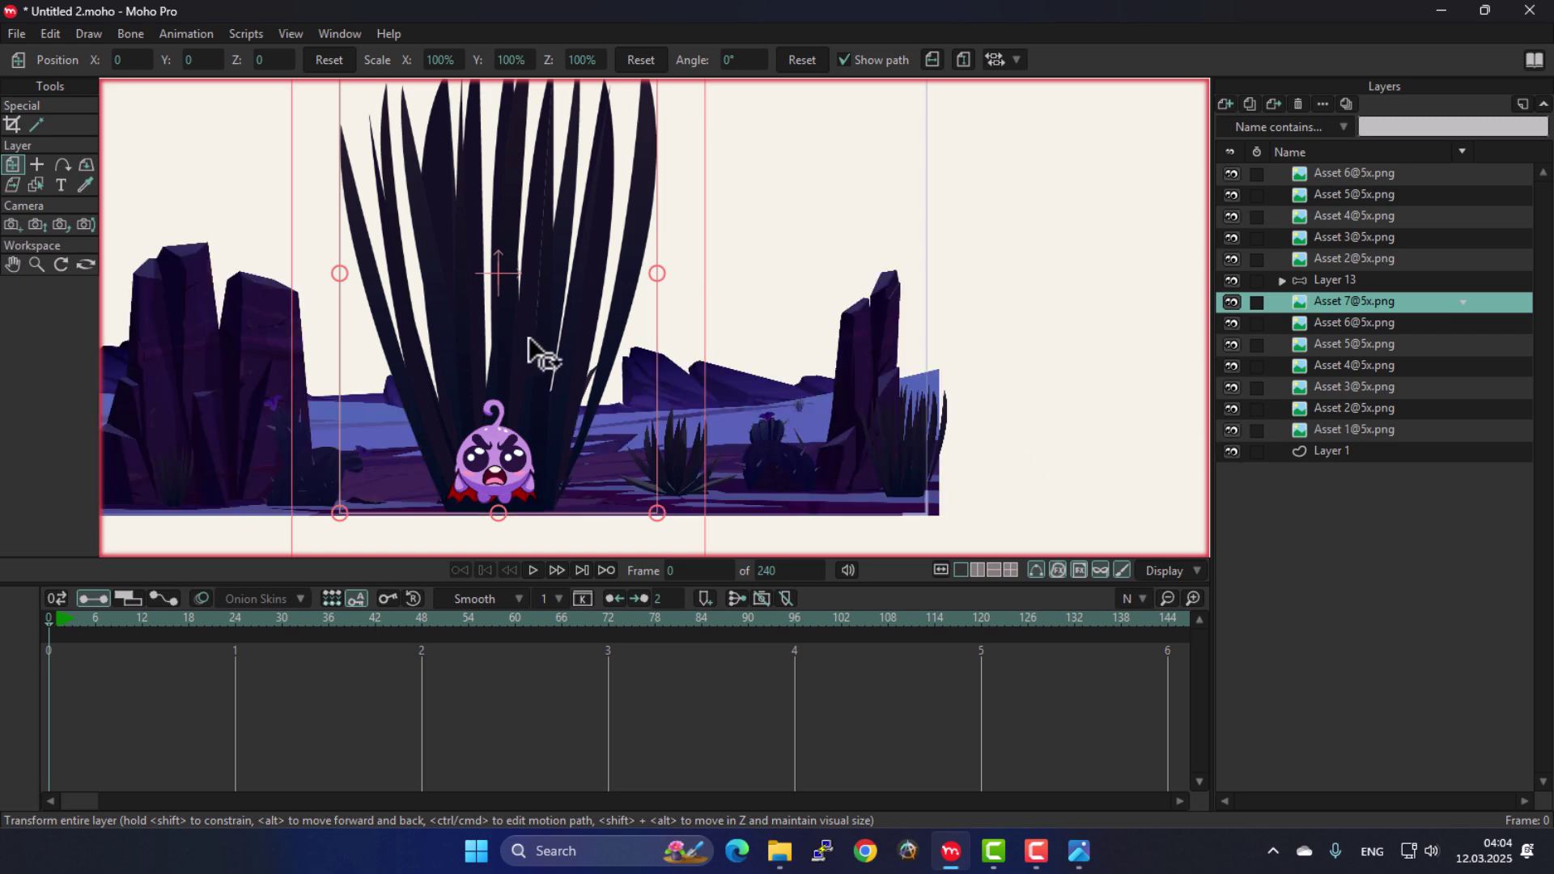
pyautogui.moveTo(660, 517); pyautogui.dragTo(139, 500)
pyautogui.moveTo(183, 374); pyautogui.dragTo(198, 371)
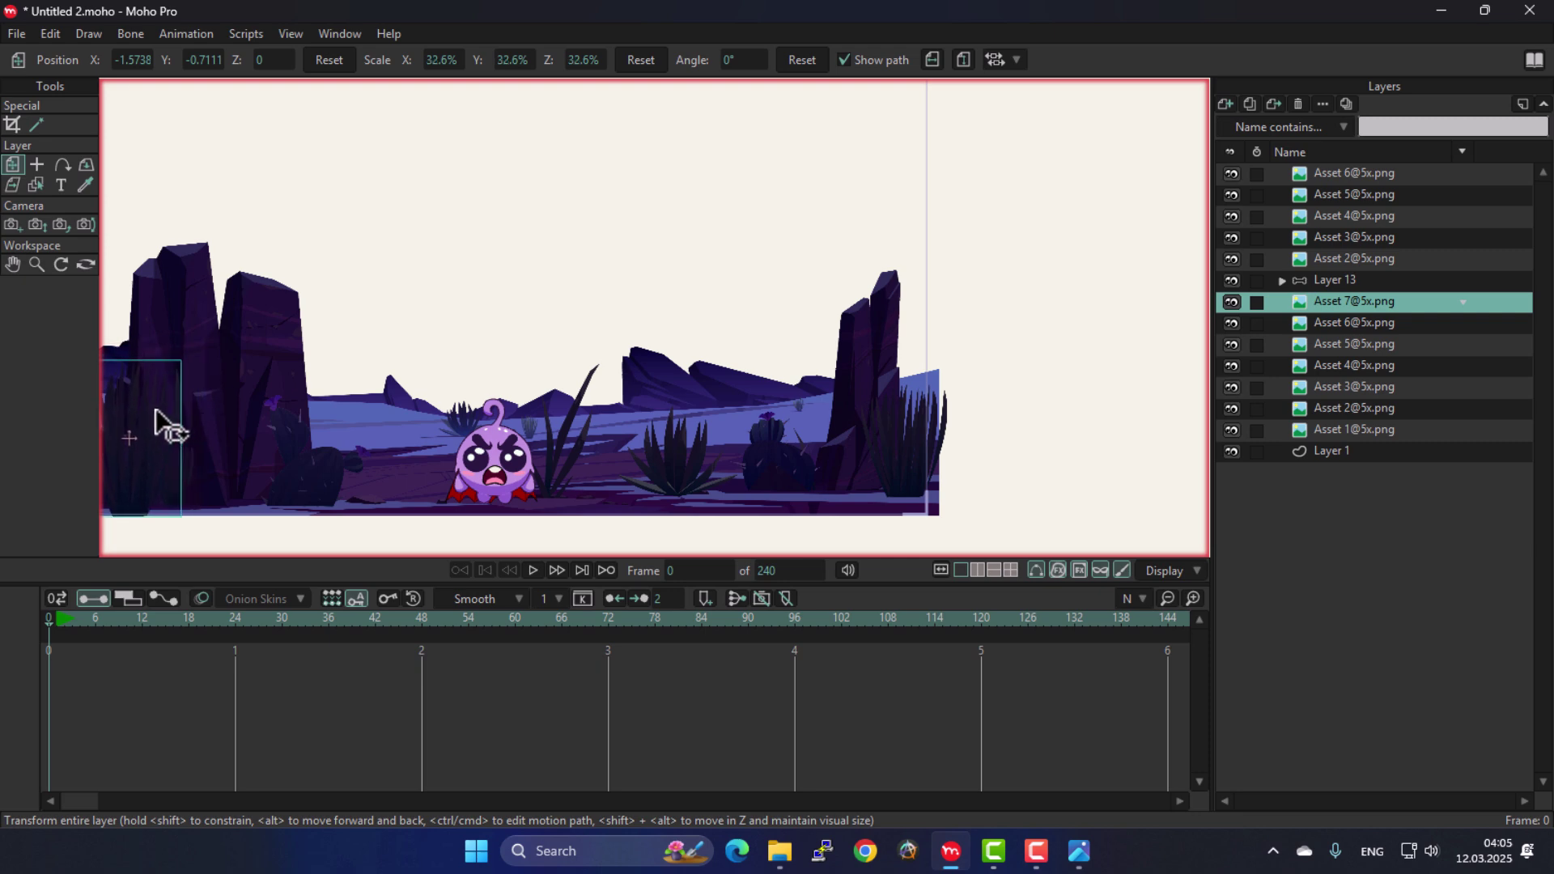
pyautogui.moveTo(158, 414); pyautogui.dragTo(154, 413)
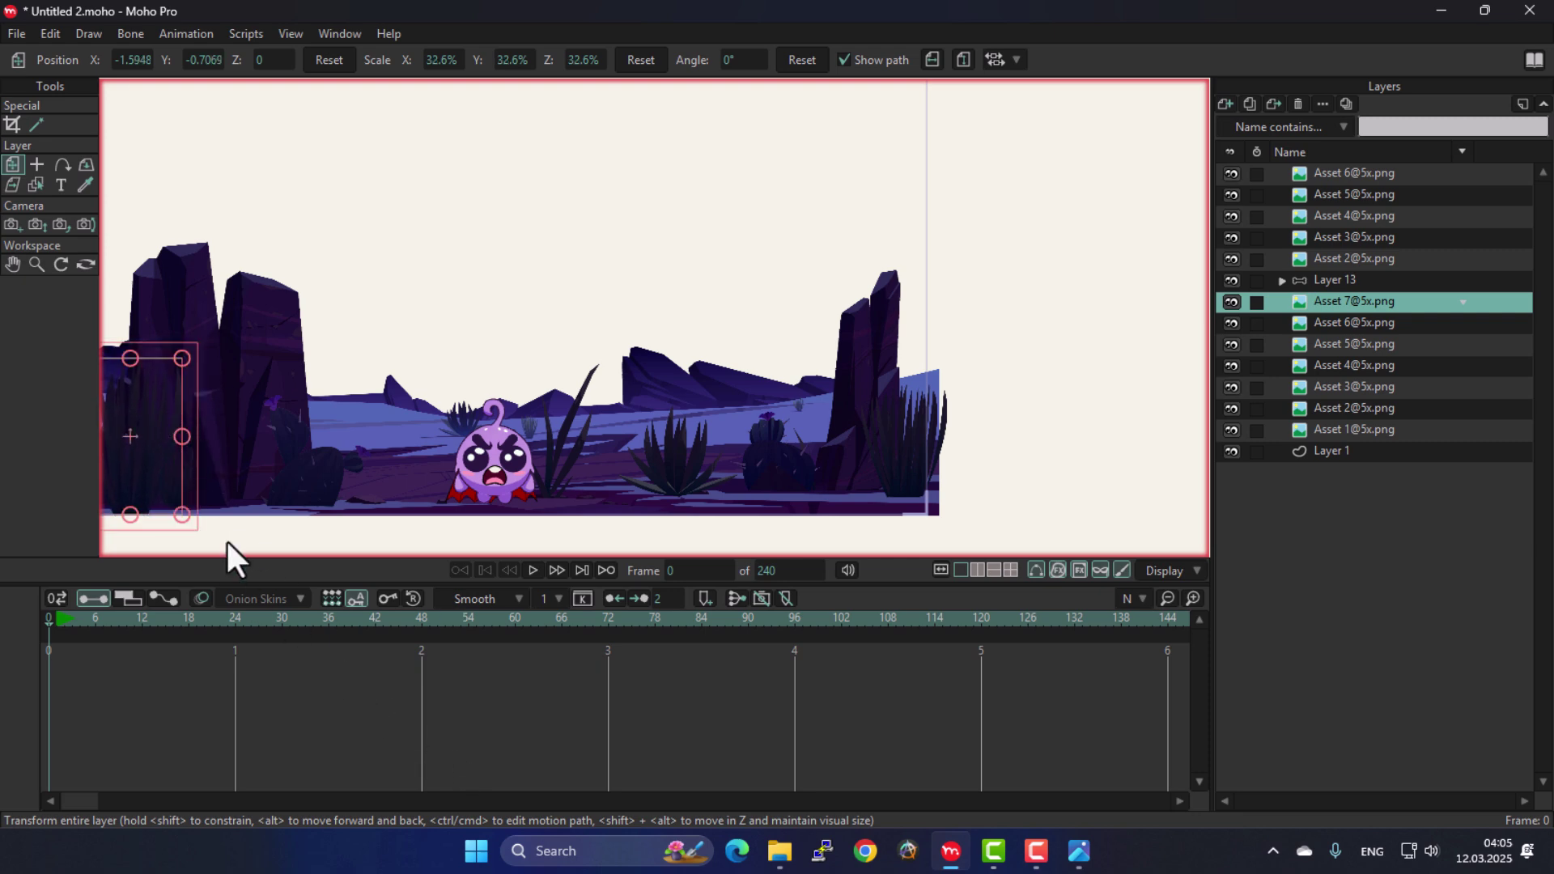
# Import the Asset 8@5x tree image from the 5x folder into the scene.
pyautogui.moveTo(790, 850)
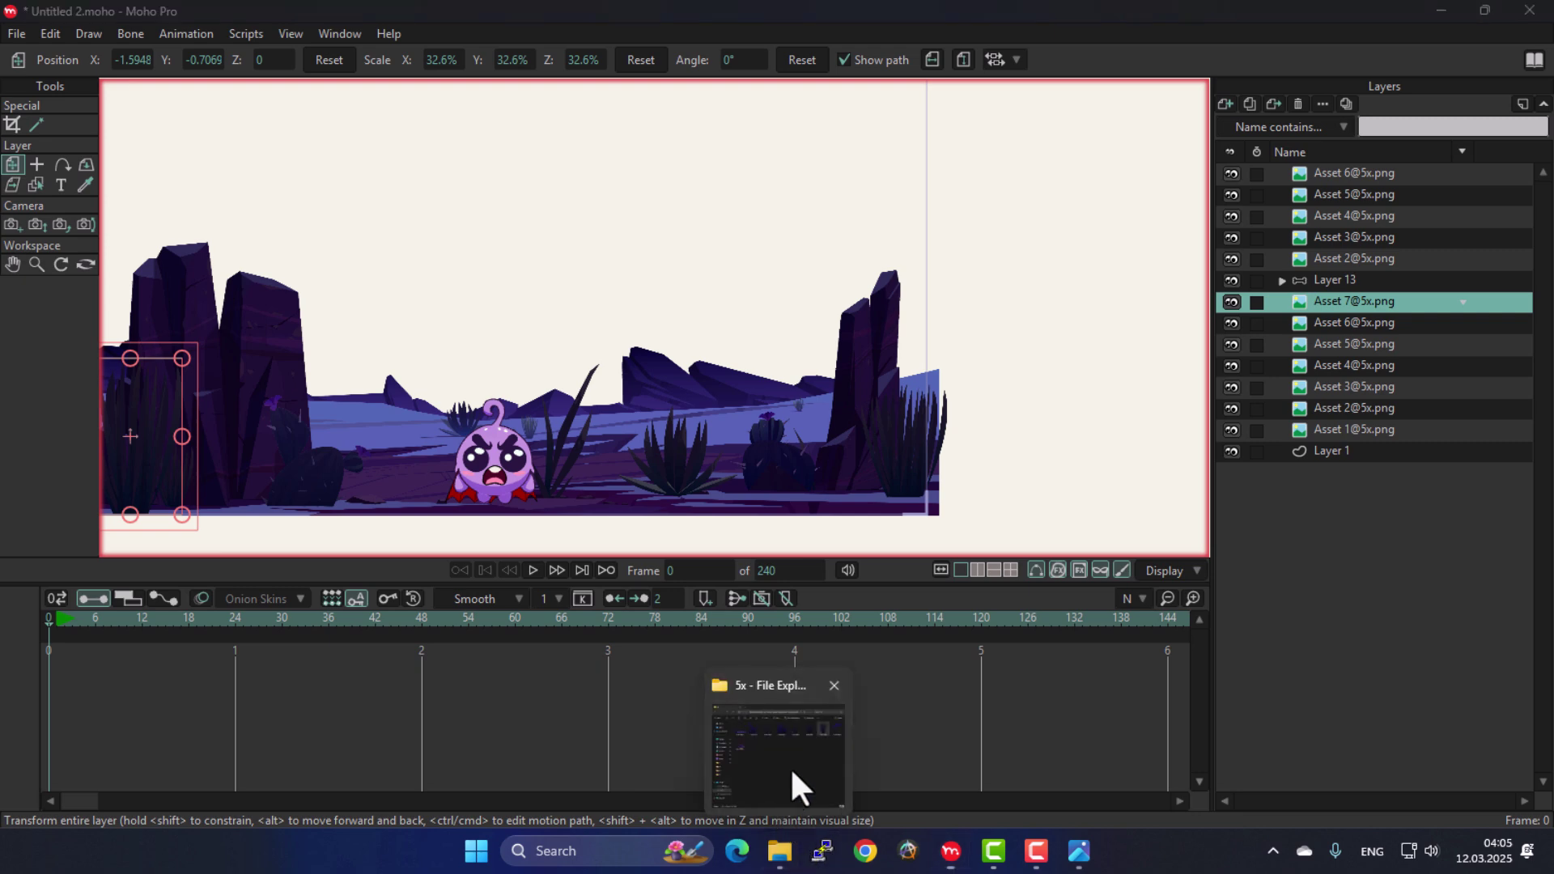
pyautogui.click(798, 786)
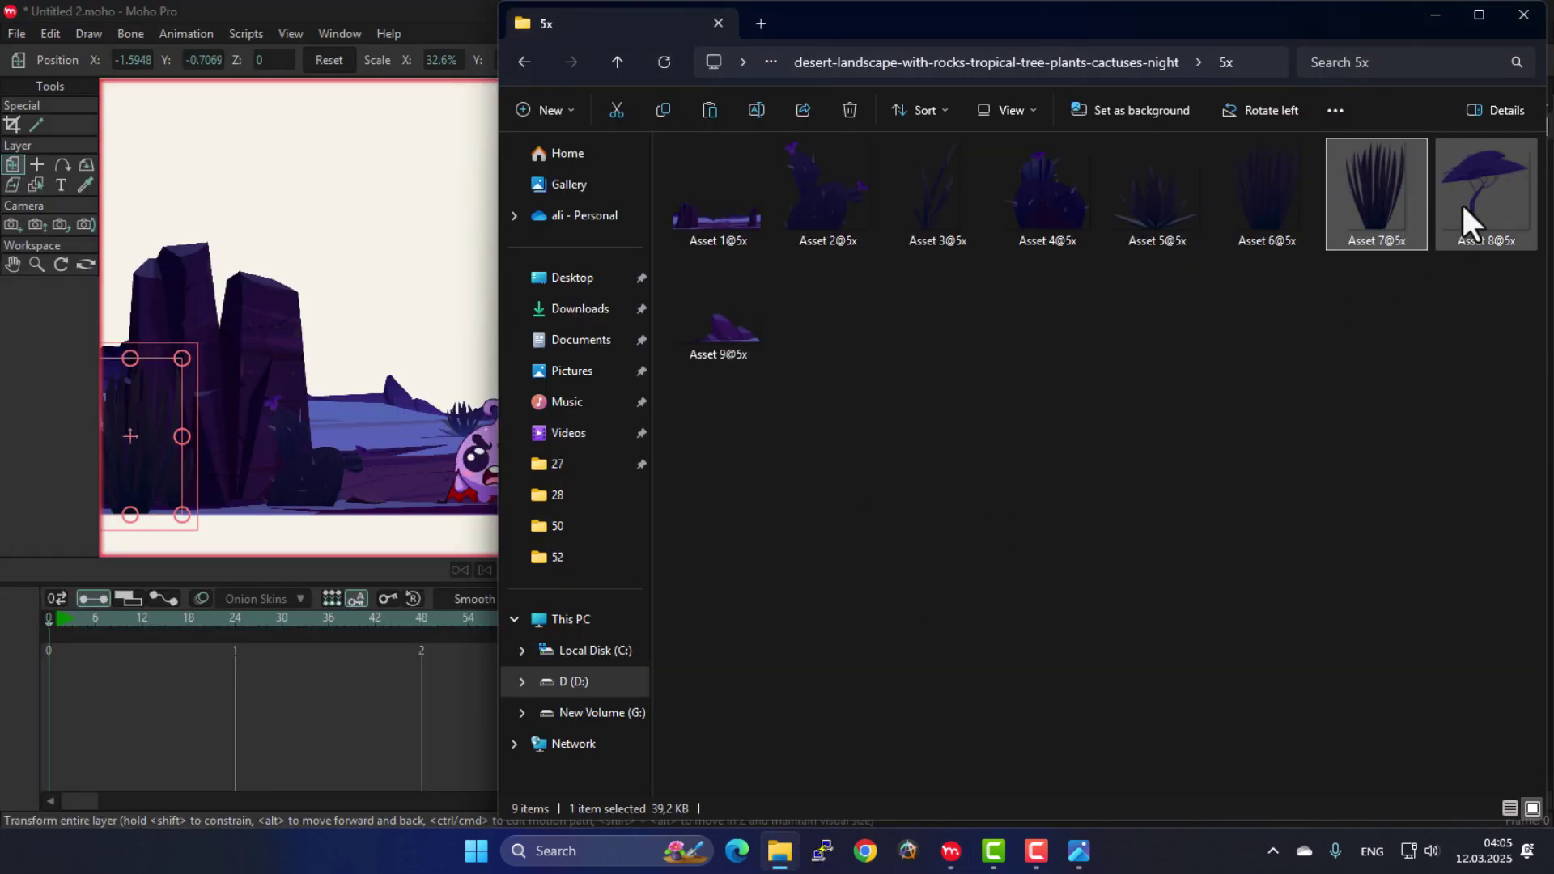
pyautogui.moveTo(1470, 202); pyautogui.dragTo(392, 371)
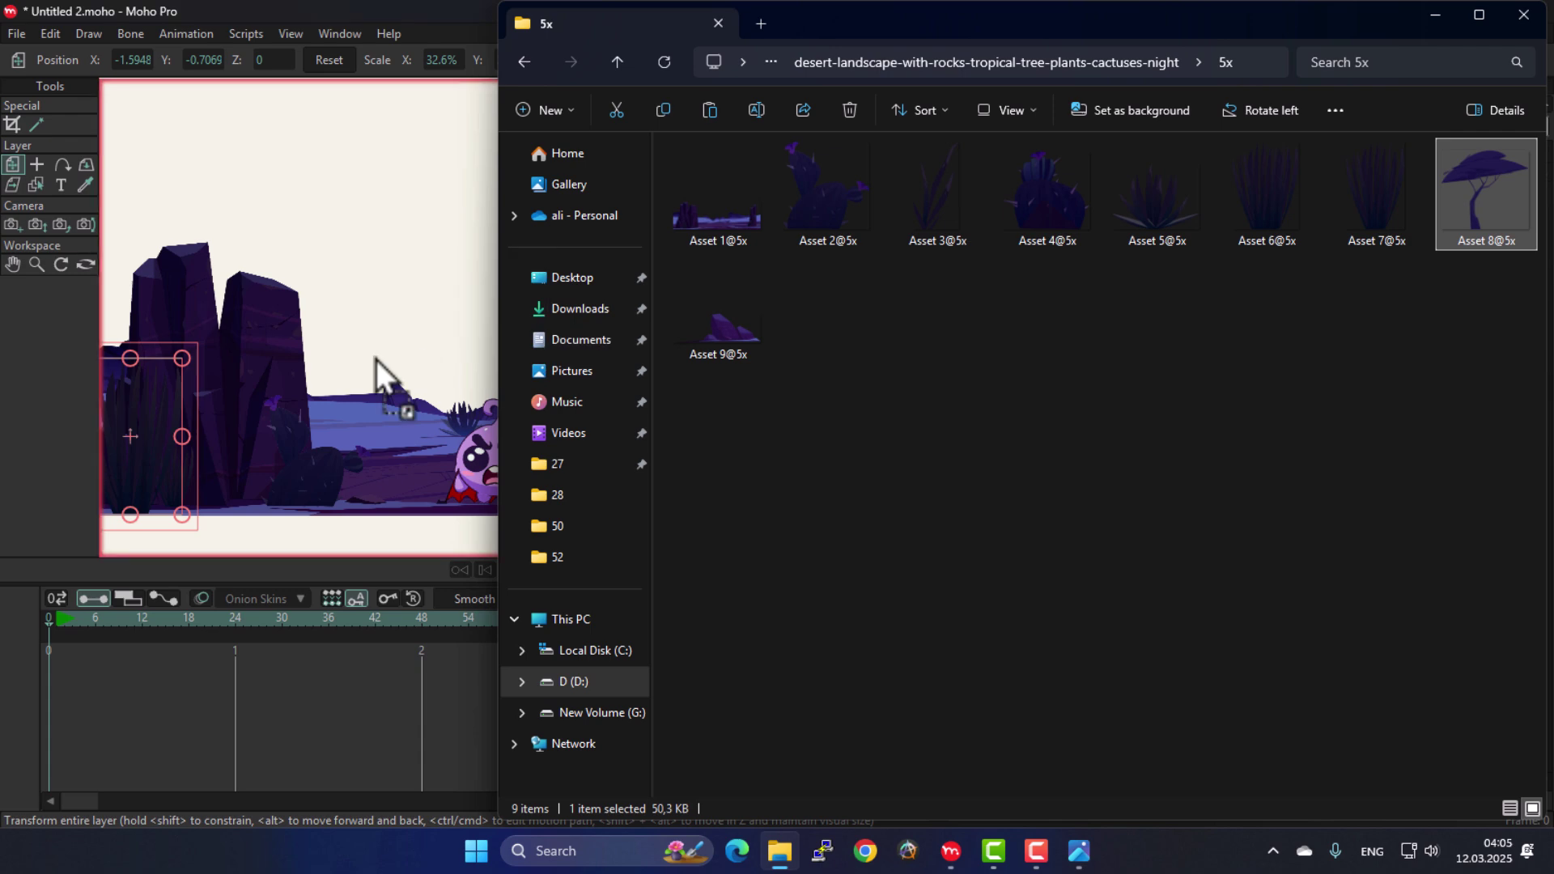
pyautogui.click(1432, 16)
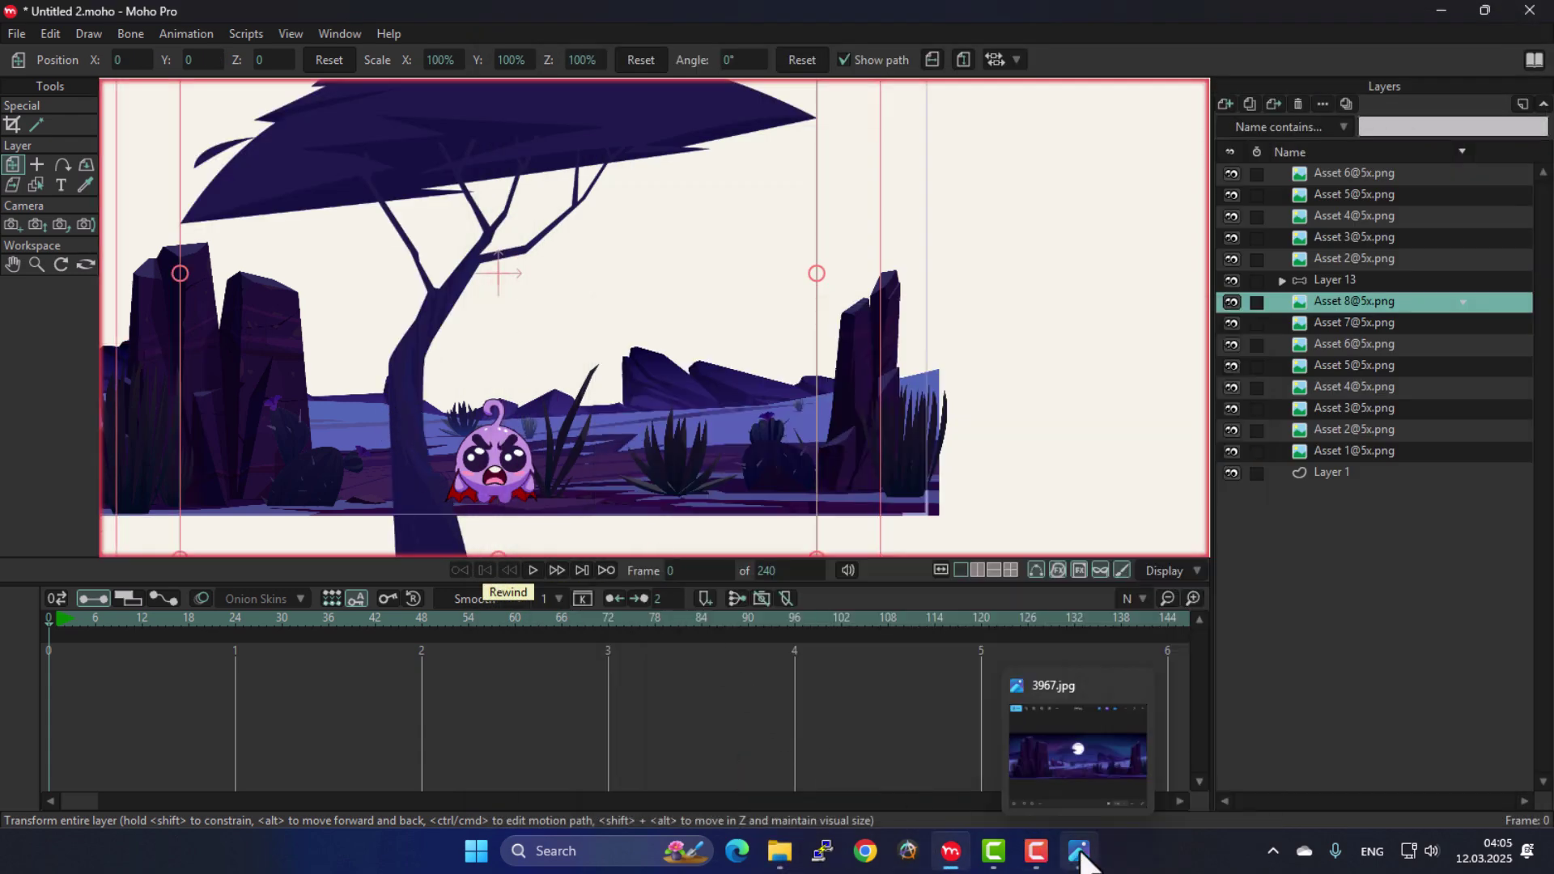
# Following the reference picture, scale the Asset 8@5x tree to about 19.7% and place it at about X -0.42, Y -0.46.
pyautogui.click(1080, 851)
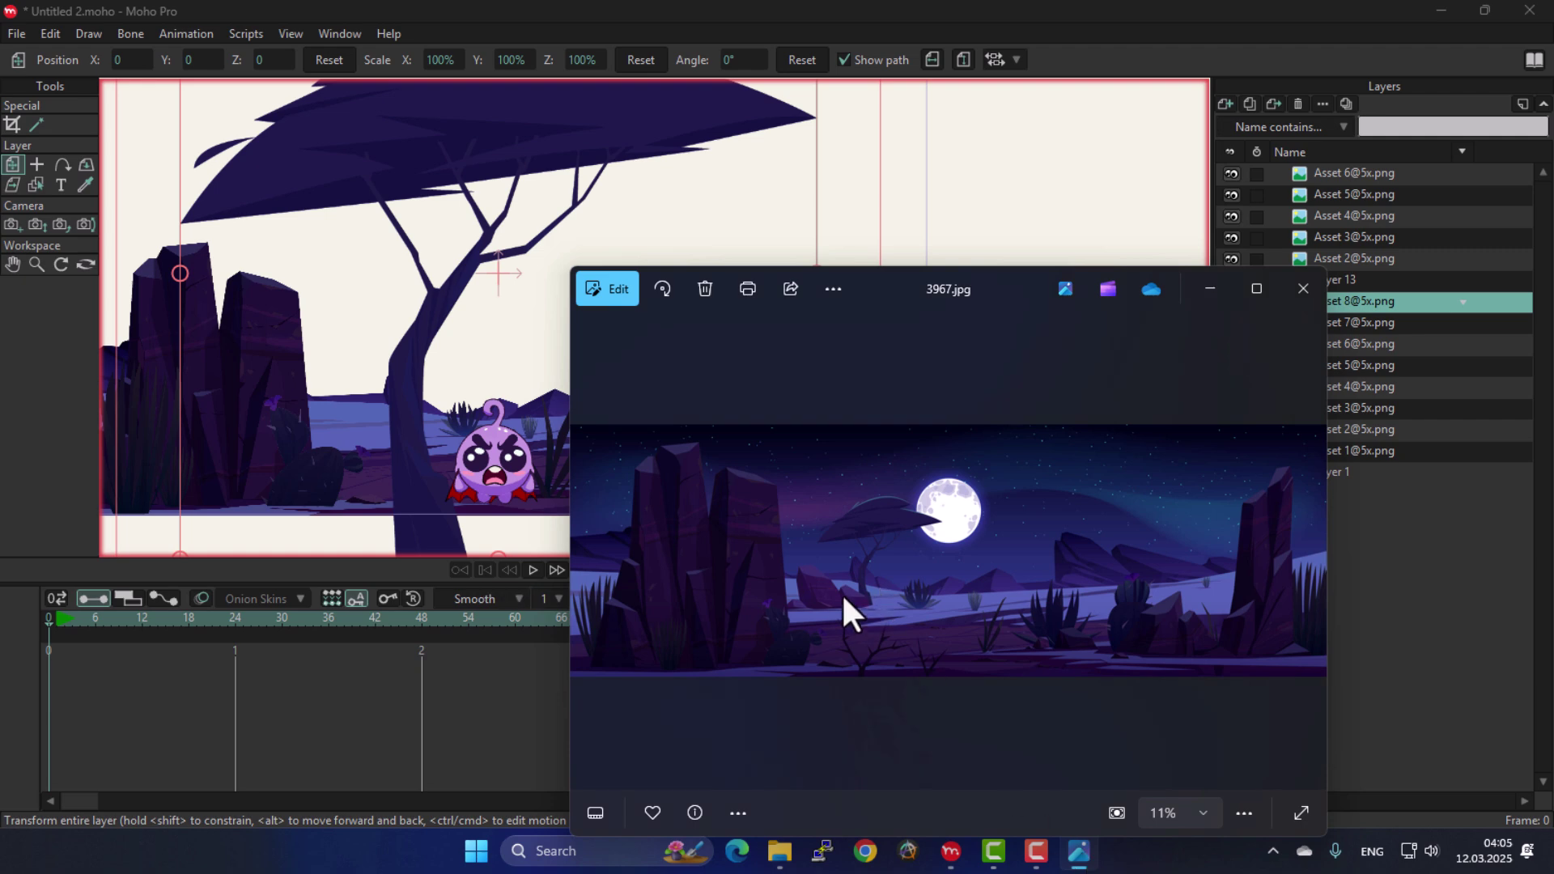
pyautogui.click(781, 859)
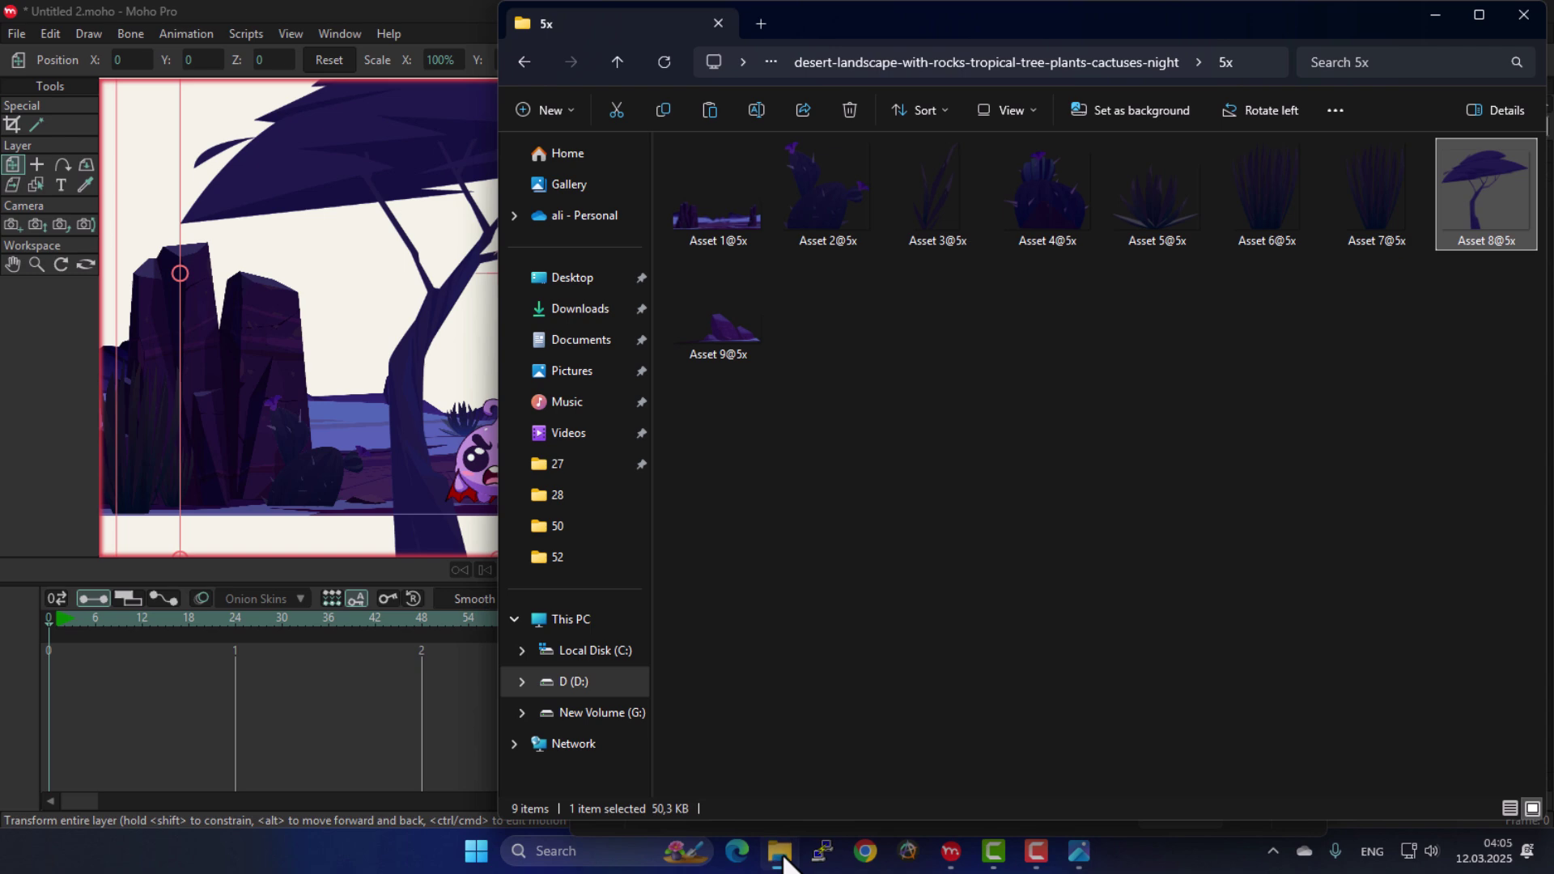
pyautogui.click(781, 860)
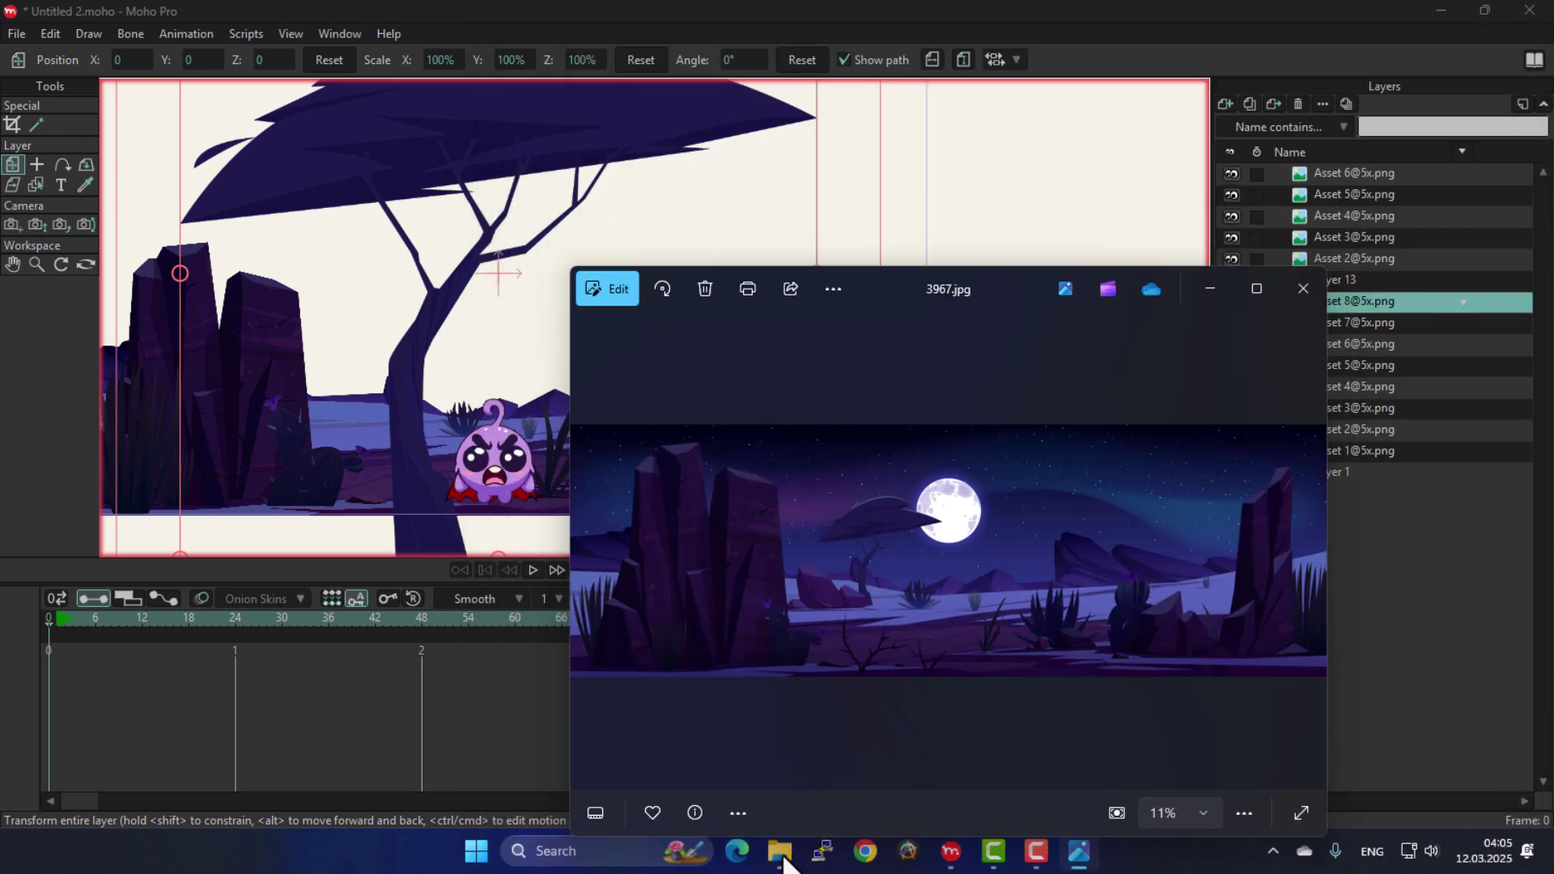
pyautogui.click(781, 859)
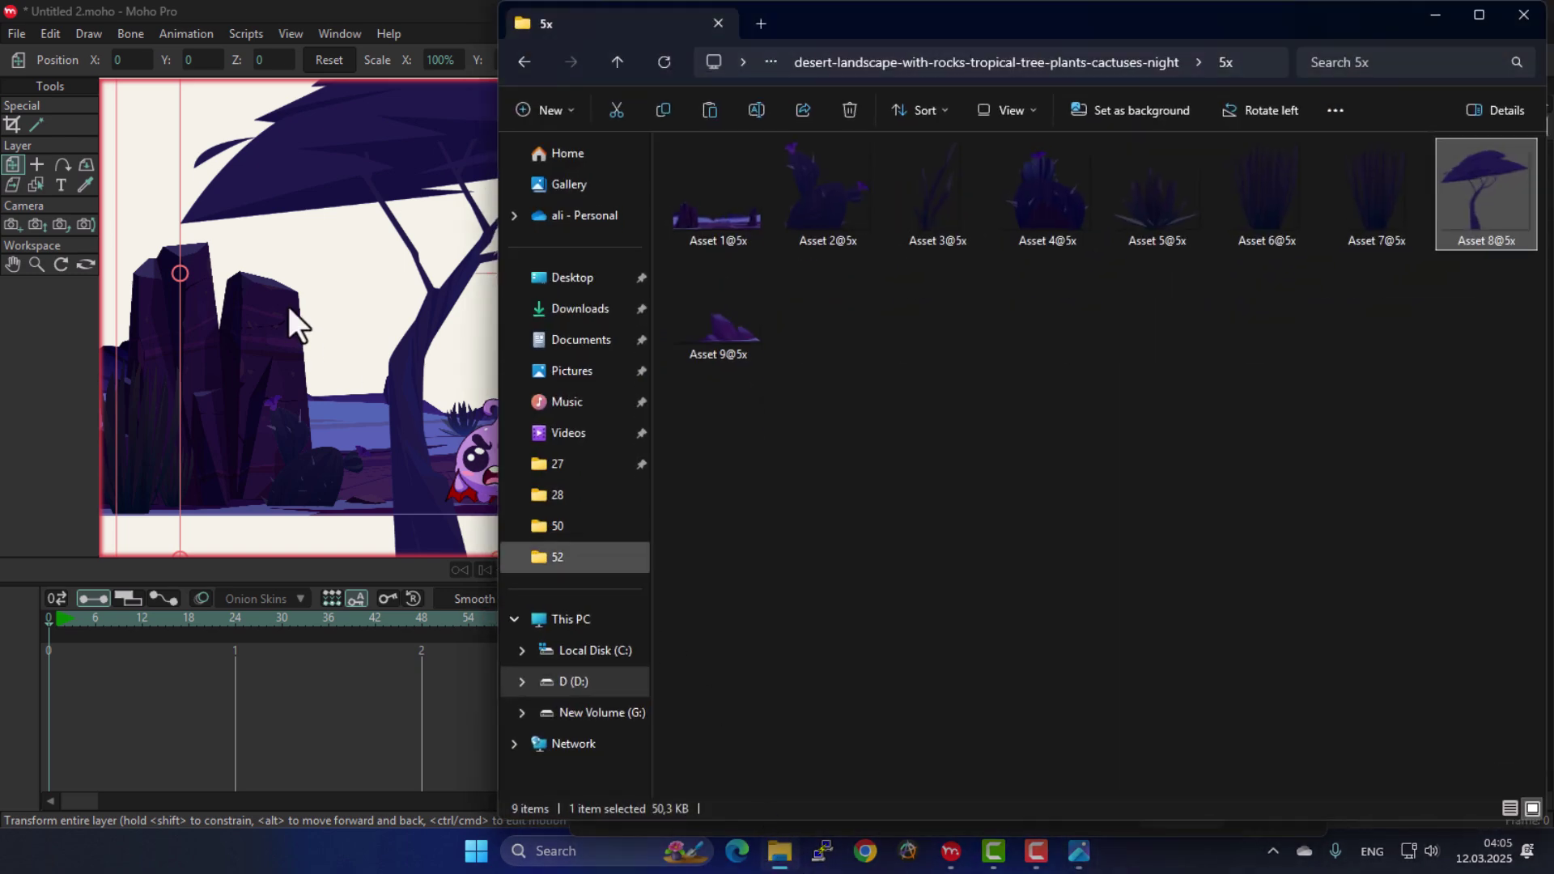
pyautogui.click(1078, 852)
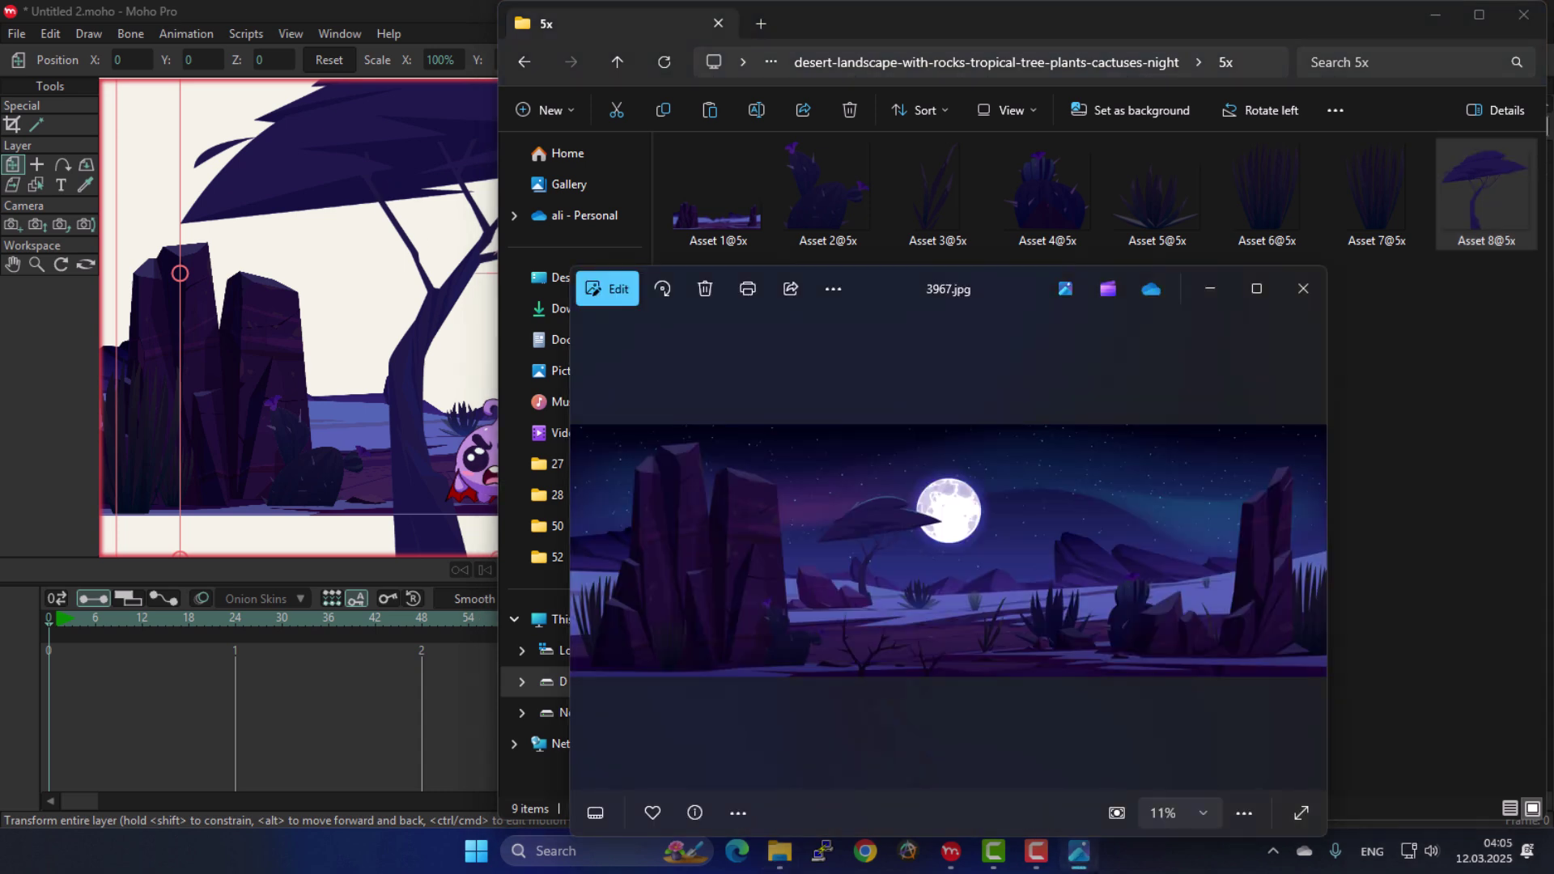
pyautogui.click(377, 153)
pyautogui.scroll(-2, 815, 312)
pyautogui.moveTo(814, 118); pyautogui.dragTo(550, 307)
pyautogui.scroll(2, 665, 239)
pyautogui.moveTo(644, 255); pyautogui.dragTo(586, 333)
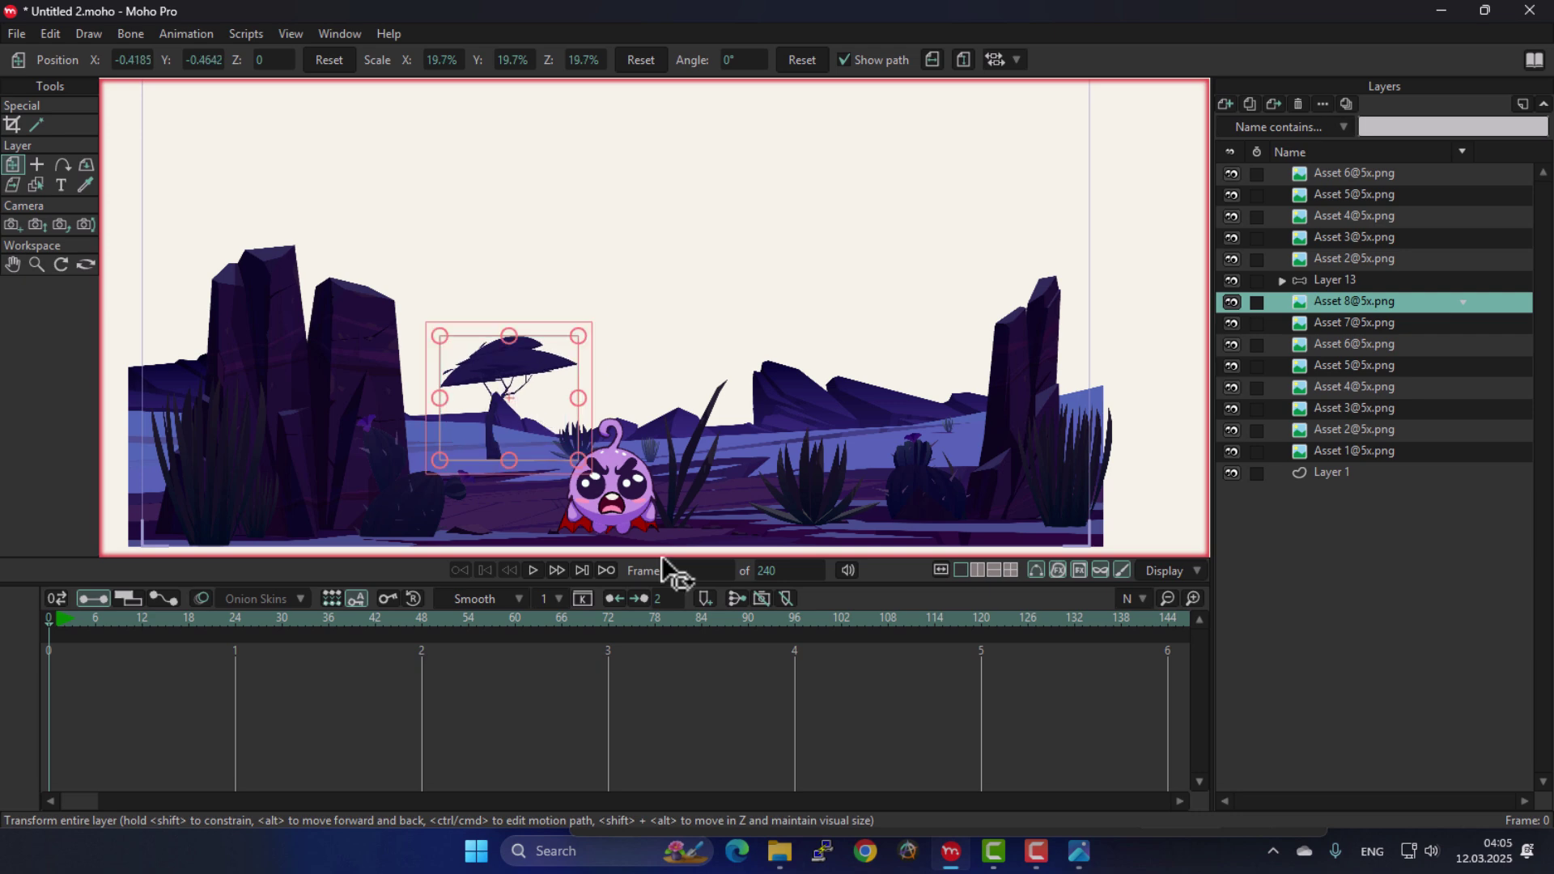
# Import the Asset 9@5x rock, scale it to about 17.2% and place it at about X -0.63, Y -0.65, using the reference picture.
pyautogui.click(1088, 863)
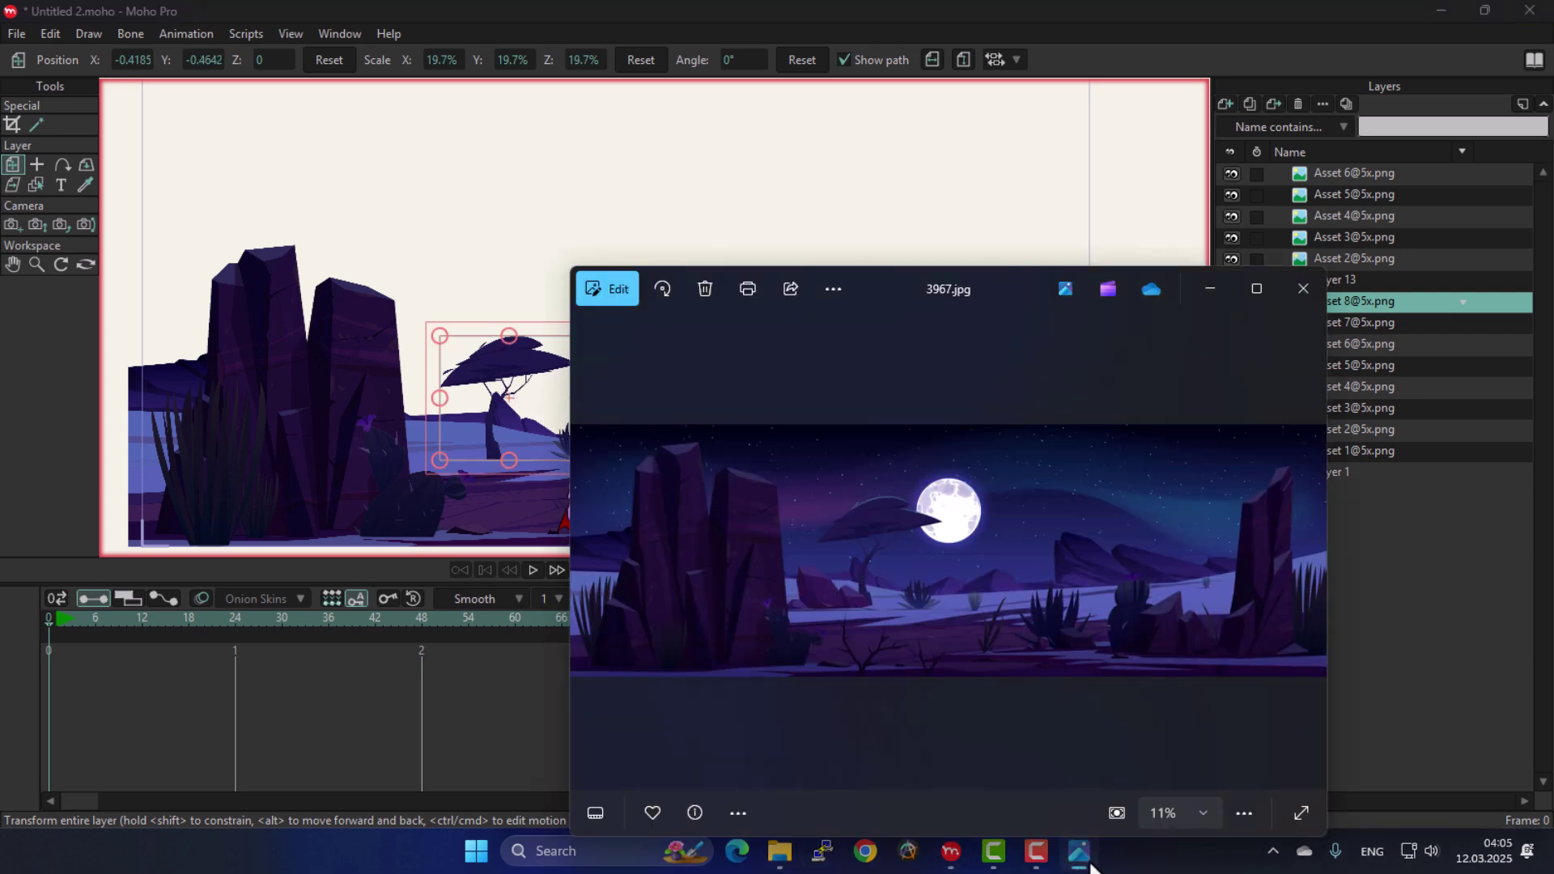
pyautogui.click(780, 854)
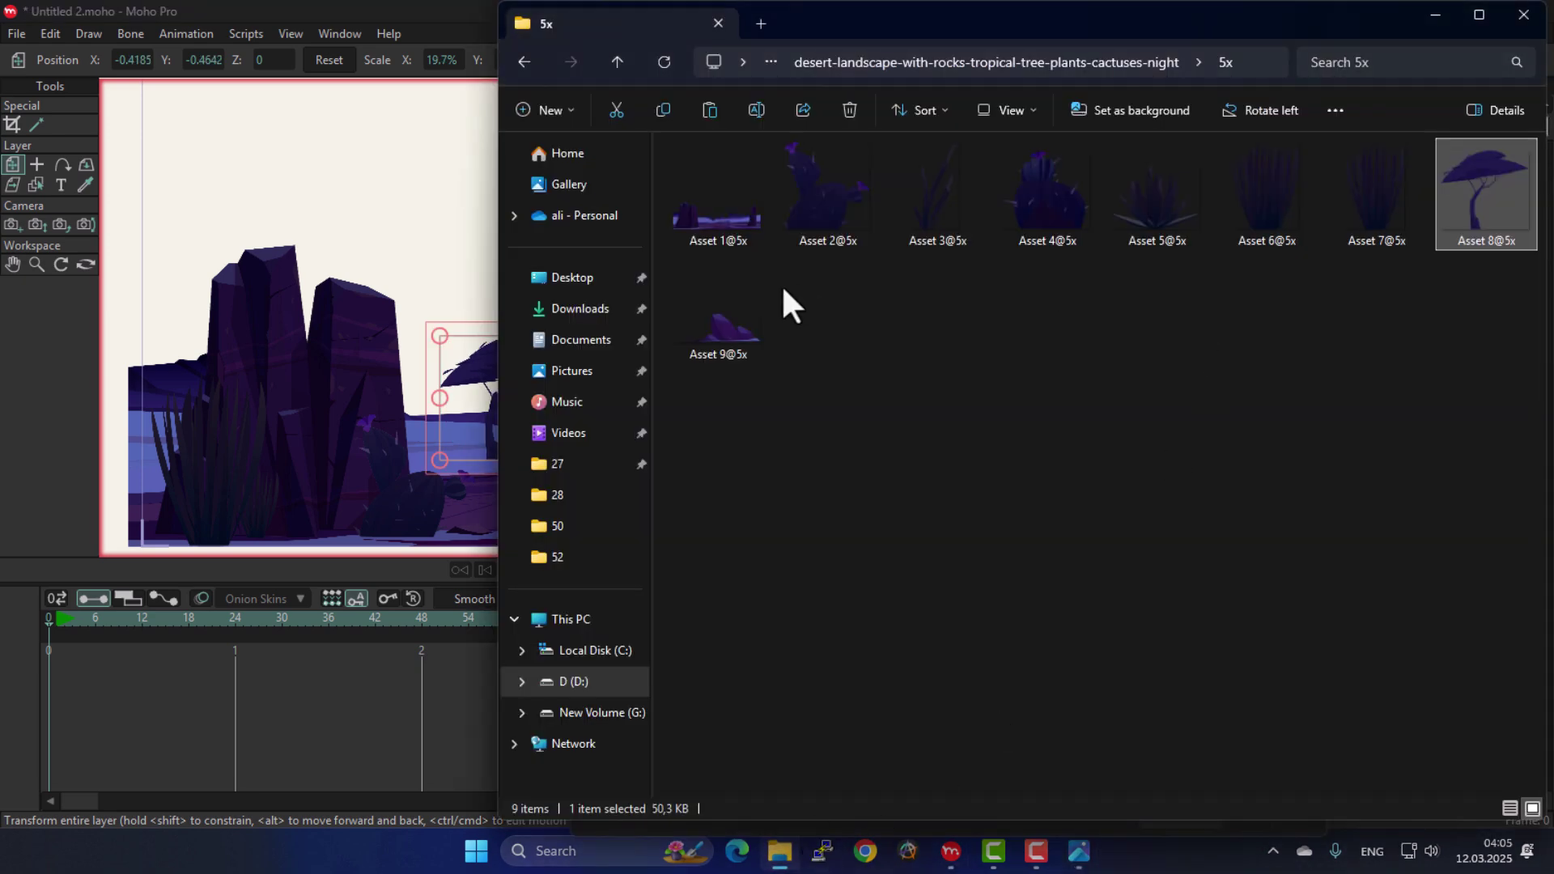
pyautogui.moveTo(718, 331); pyautogui.dragTo(416, 481)
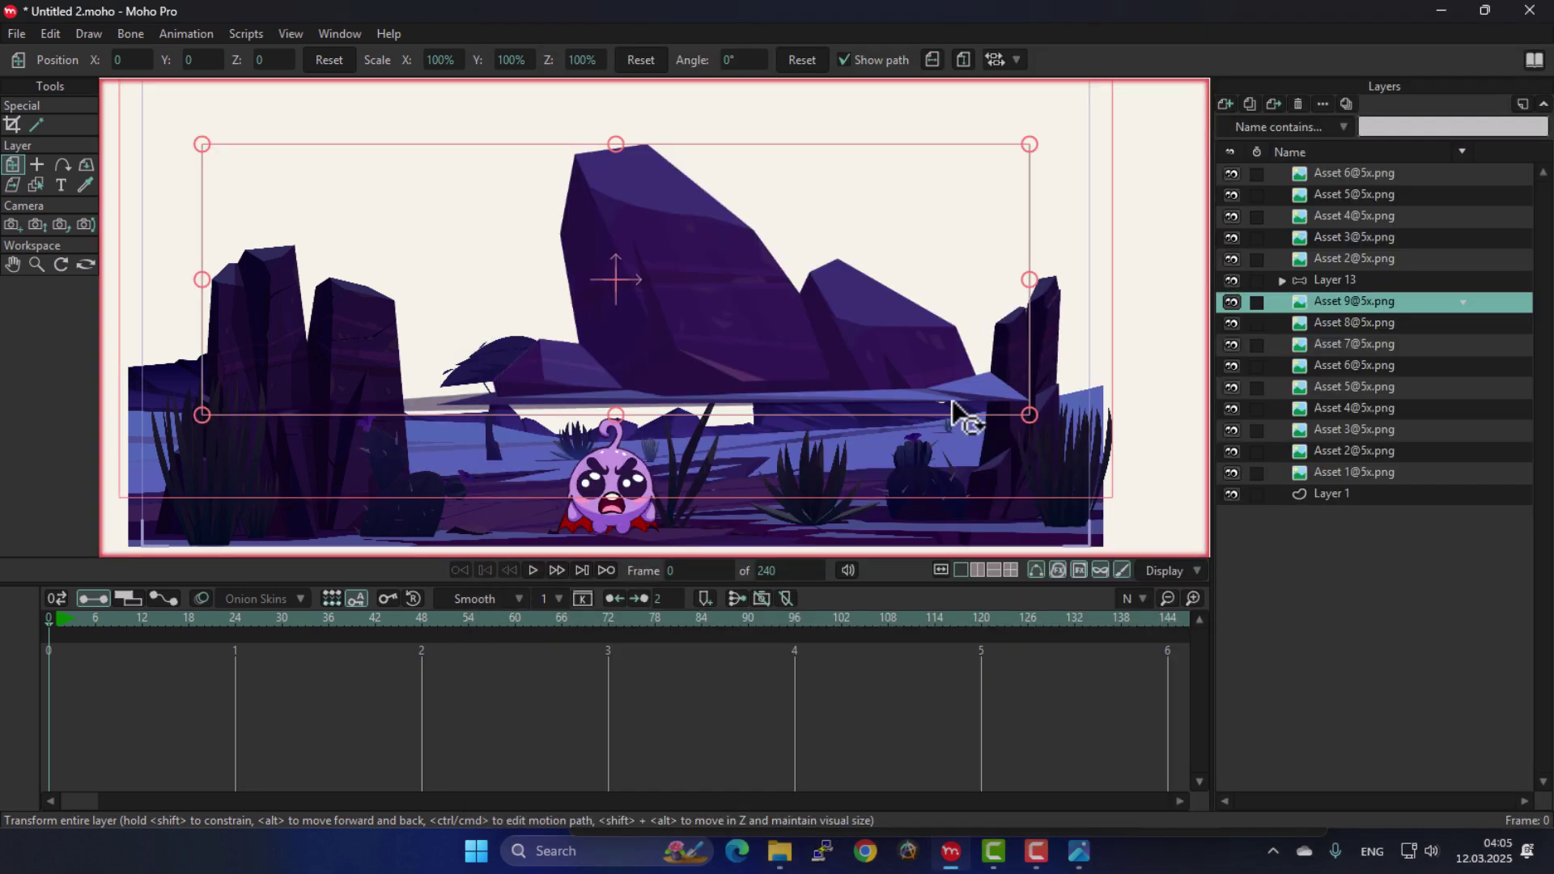
pyautogui.moveTo(1030, 415); pyautogui.dragTo(763, 312)
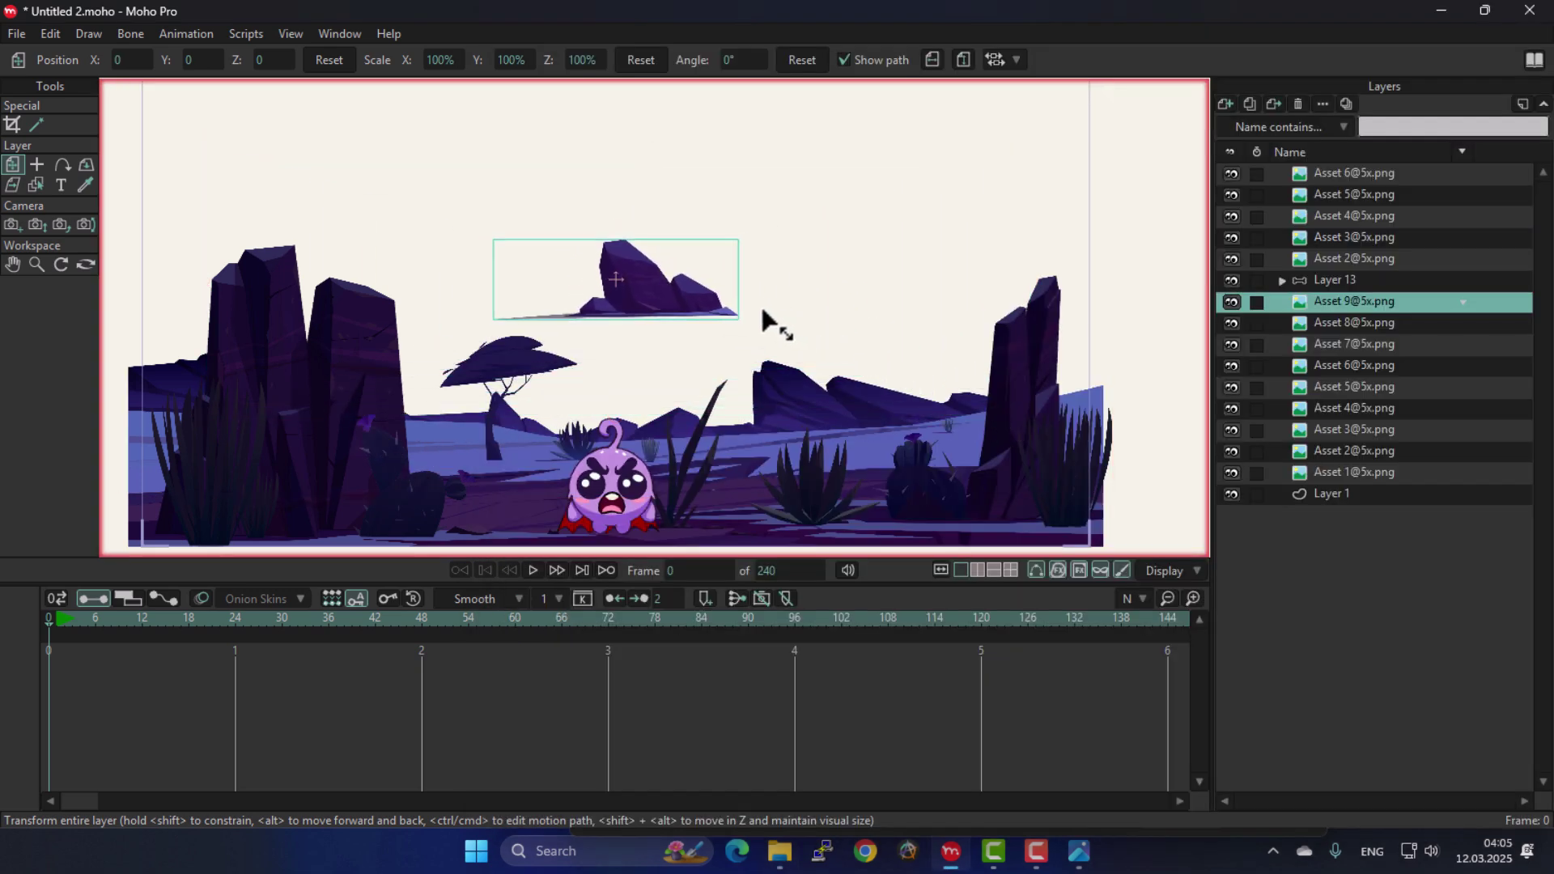
pyautogui.moveTo(642, 371); pyautogui.dragTo(489, 457)
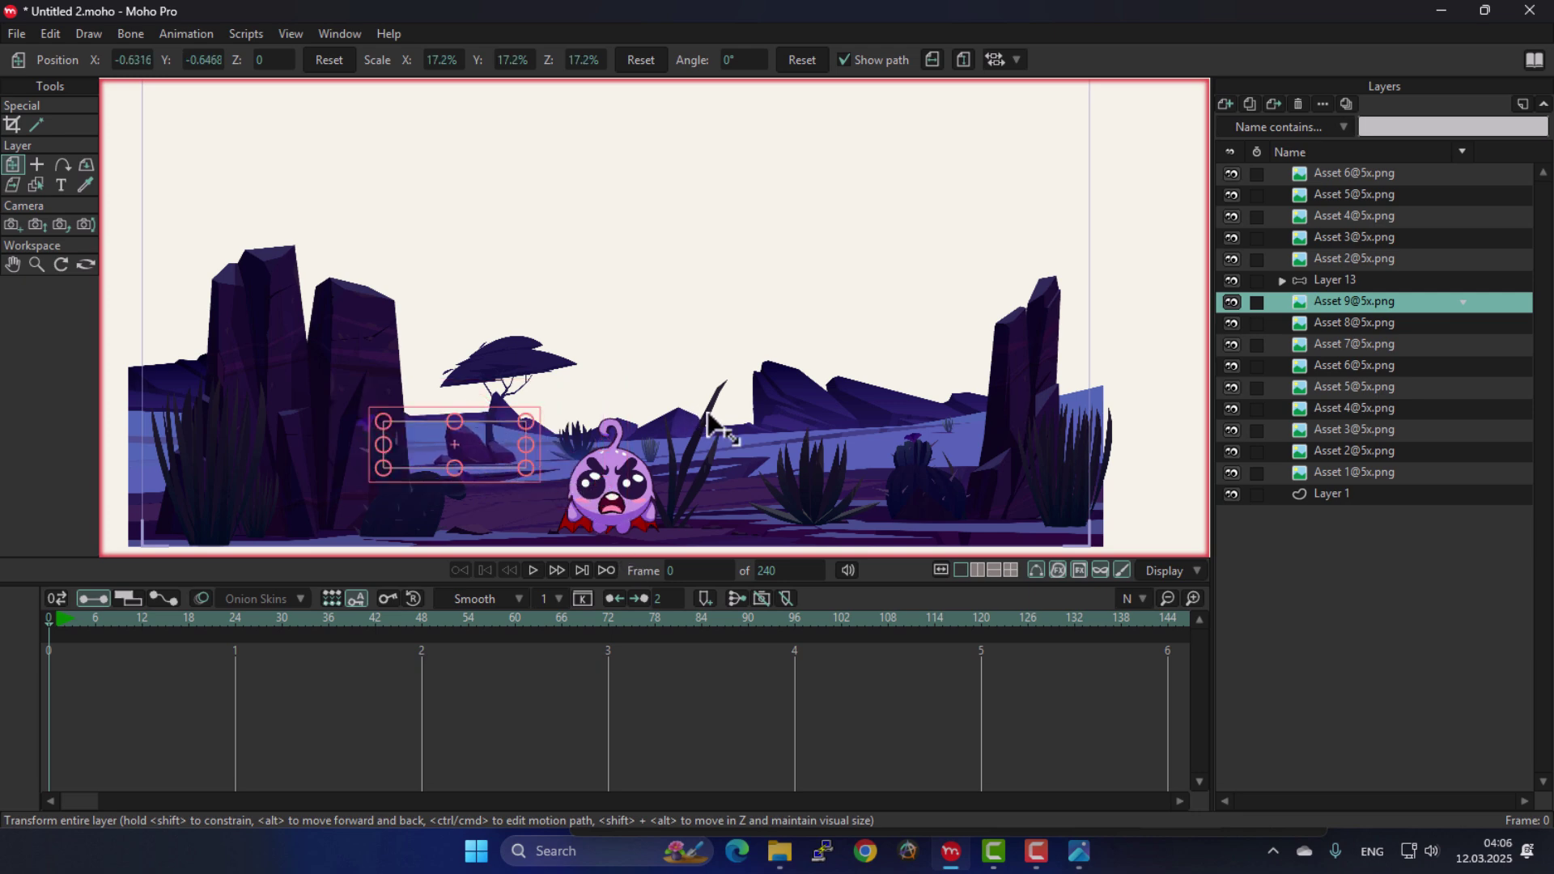
# Close the reference picture's viewer and import 3967.jpg into the project, placing it above the scene at about X 3.18, Y 4.33.
pyautogui.scroll(-1, 706, 421)
pyautogui.click(1081, 851)
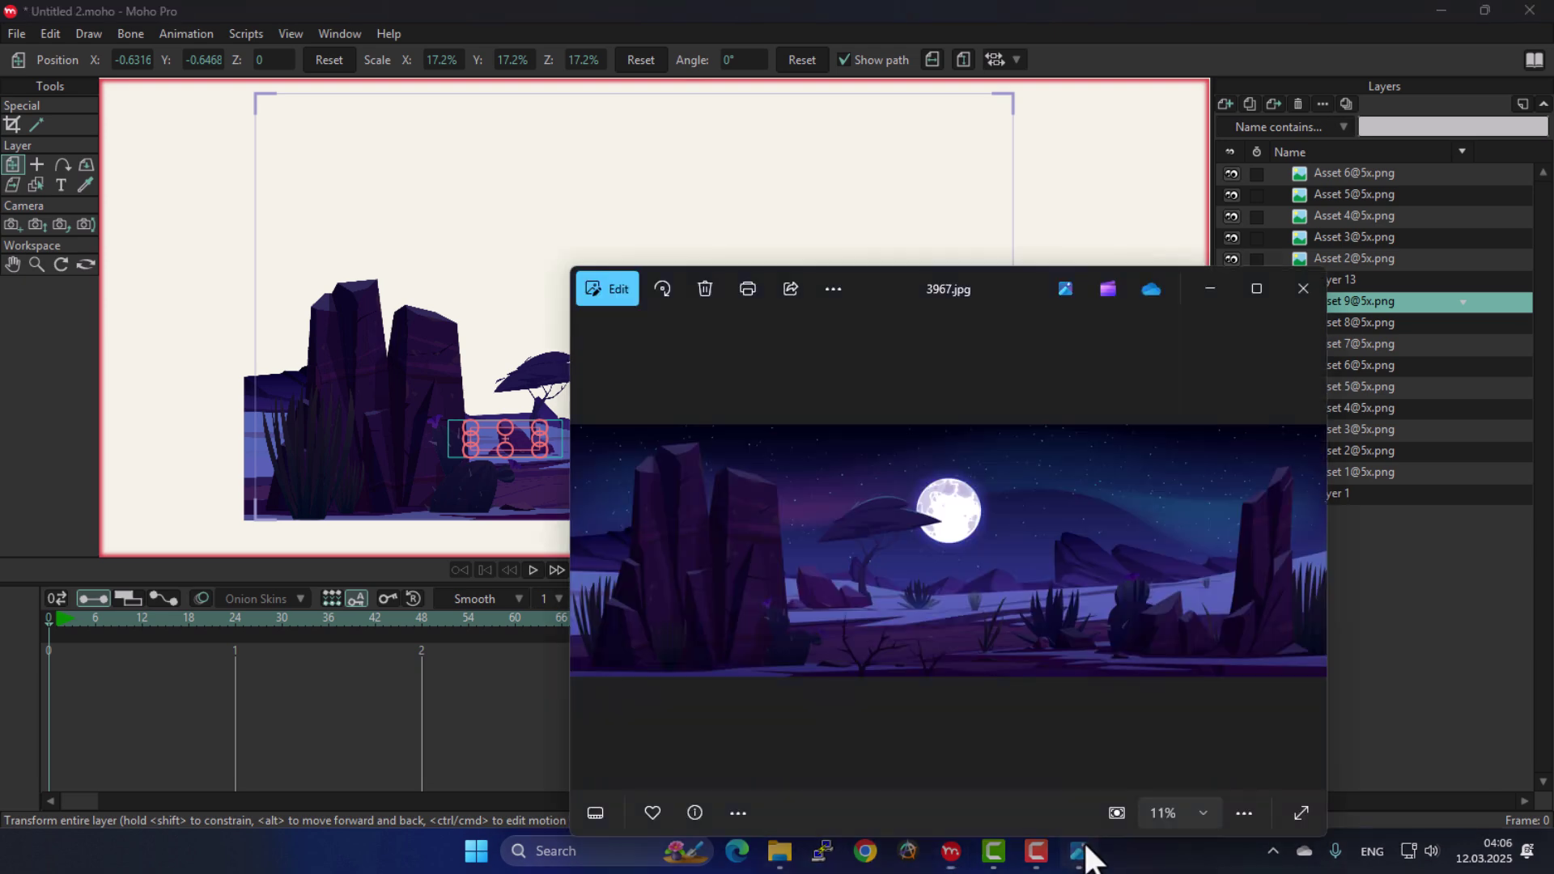
pyautogui.click(1303, 290)
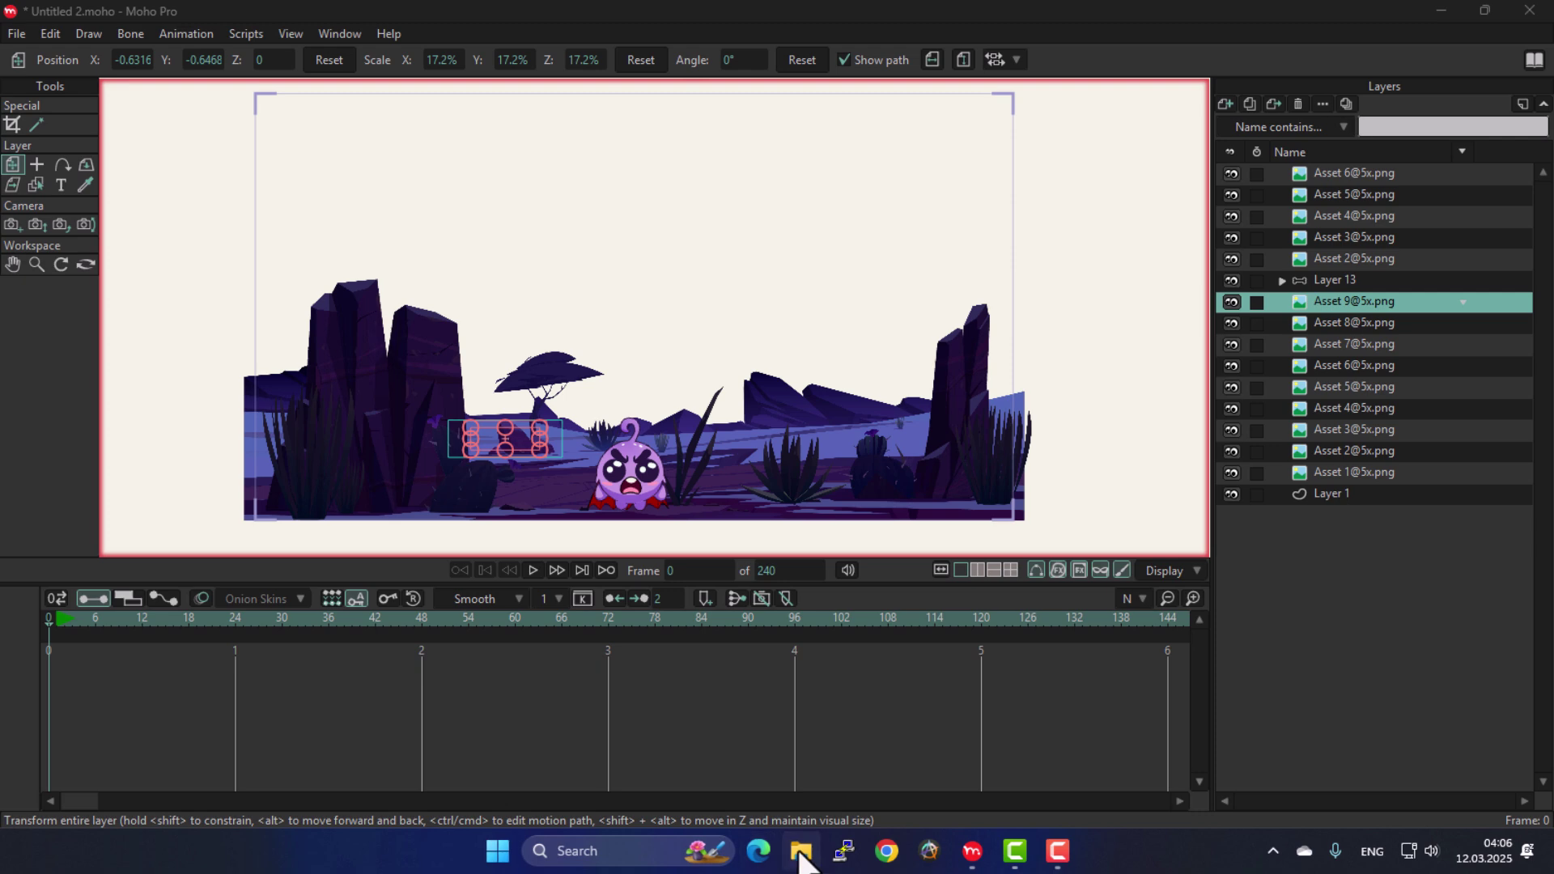
pyautogui.click(800, 851)
pyautogui.click(524, 62)
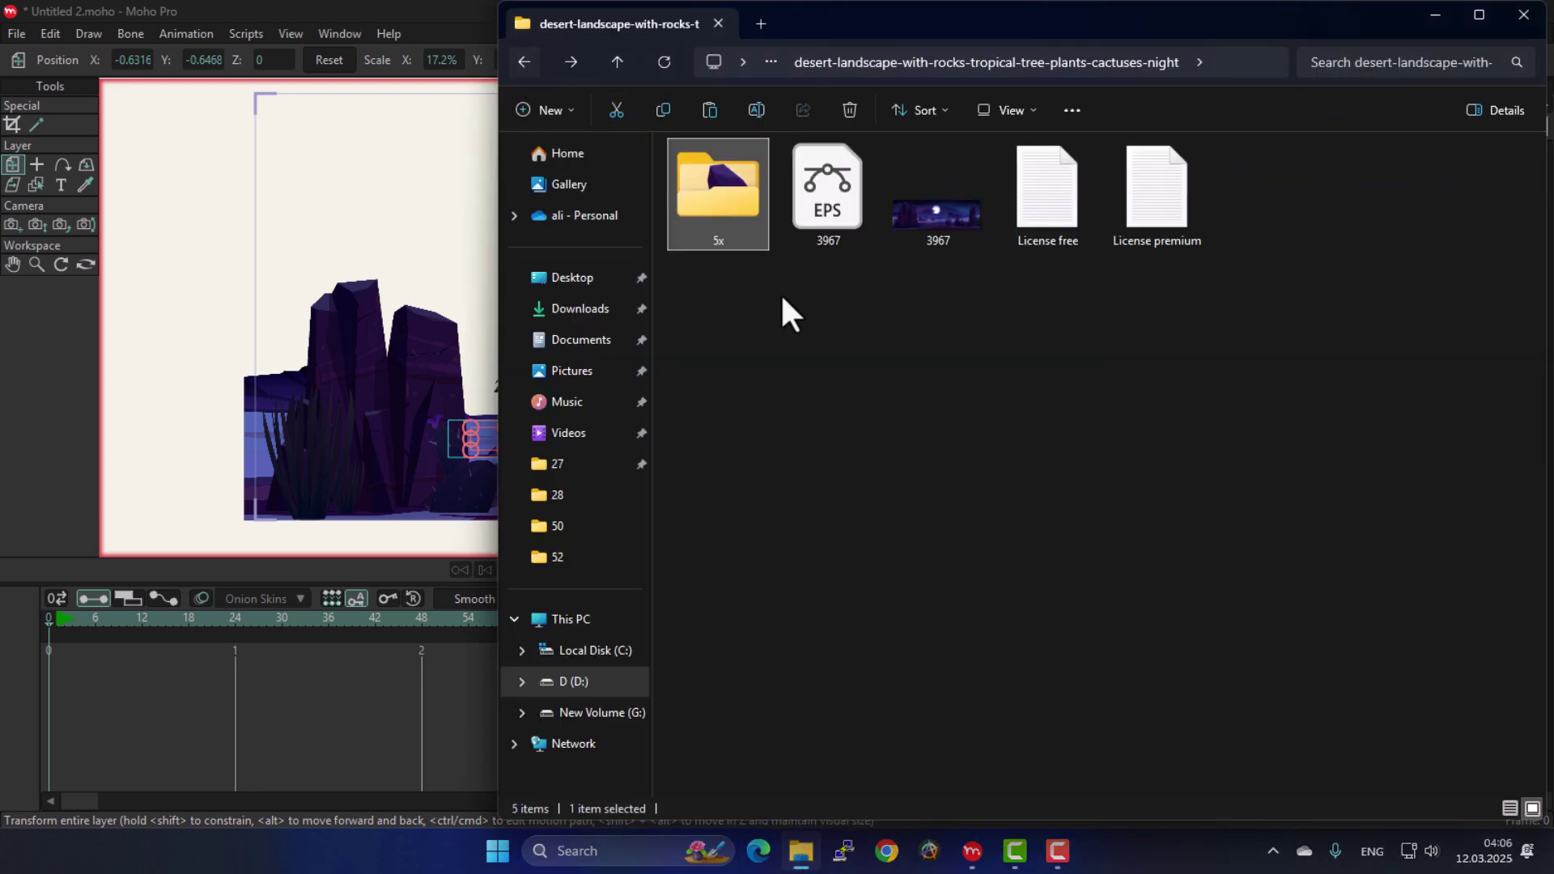
pyautogui.moveTo(923, 251); pyautogui.dragTo(936, 316)
pyautogui.moveTo(937, 211); pyautogui.dragTo(275, 276)
pyautogui.click(303, 364)
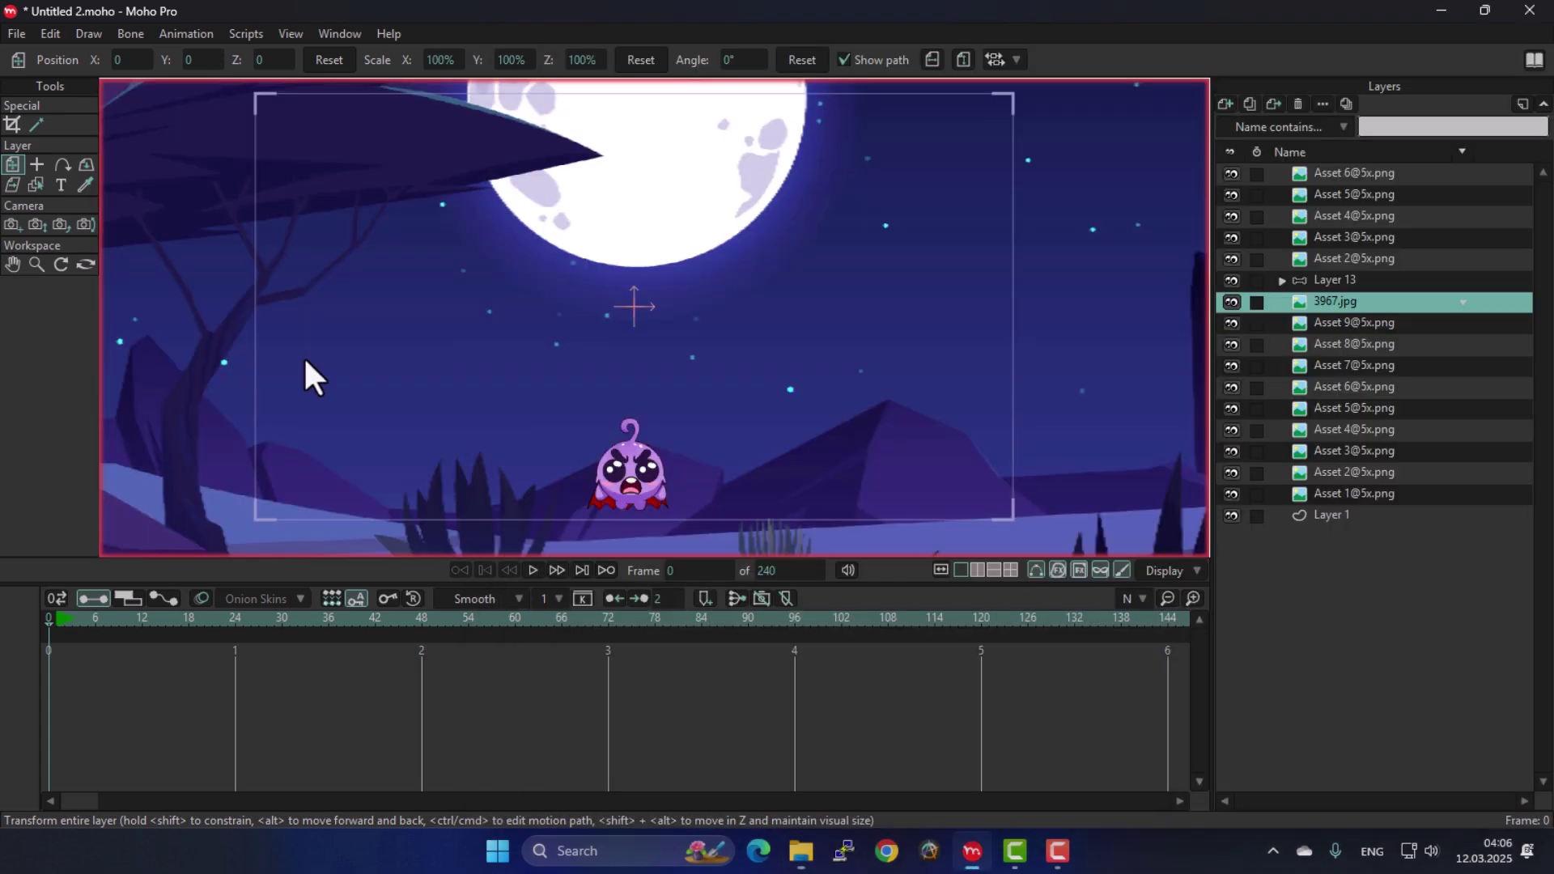
pyautogui.scroll(-5, 641, 372)
pyautogui.moveTo(925, 206); pyautogui.dragTo(892, 193)
# On Layer 1, draw a large rectangle that encloses the whole scene frame with a wide margin.
pyautogui.click(1344, 514)
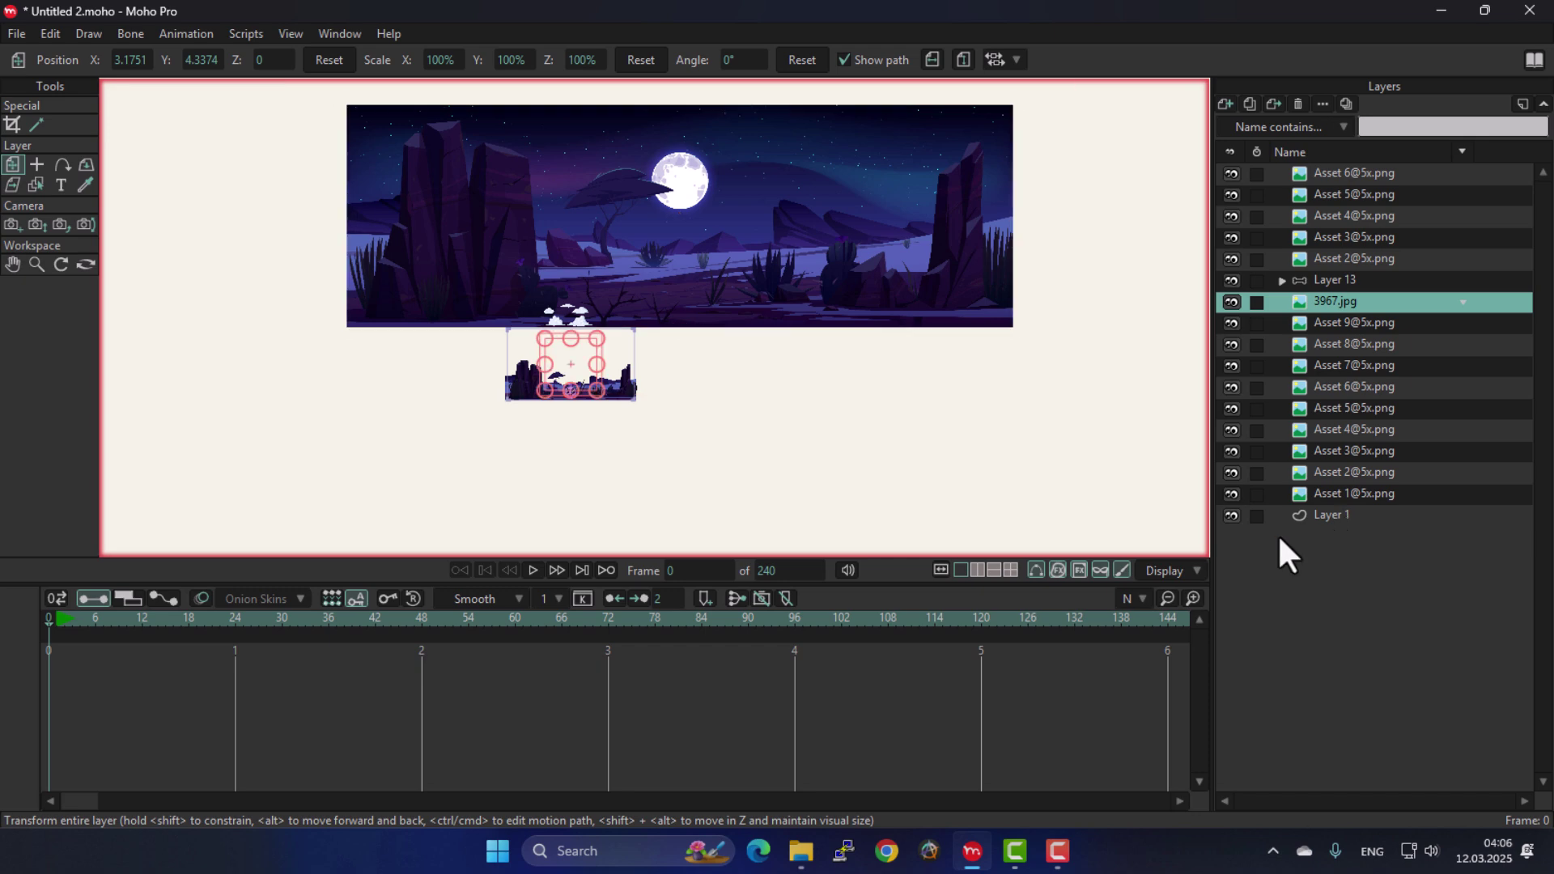
pyautogui.click(37, 146)
pyautogui.scroll(-3, 356, 392)
pyautogui.scroll(4, 513, 405)
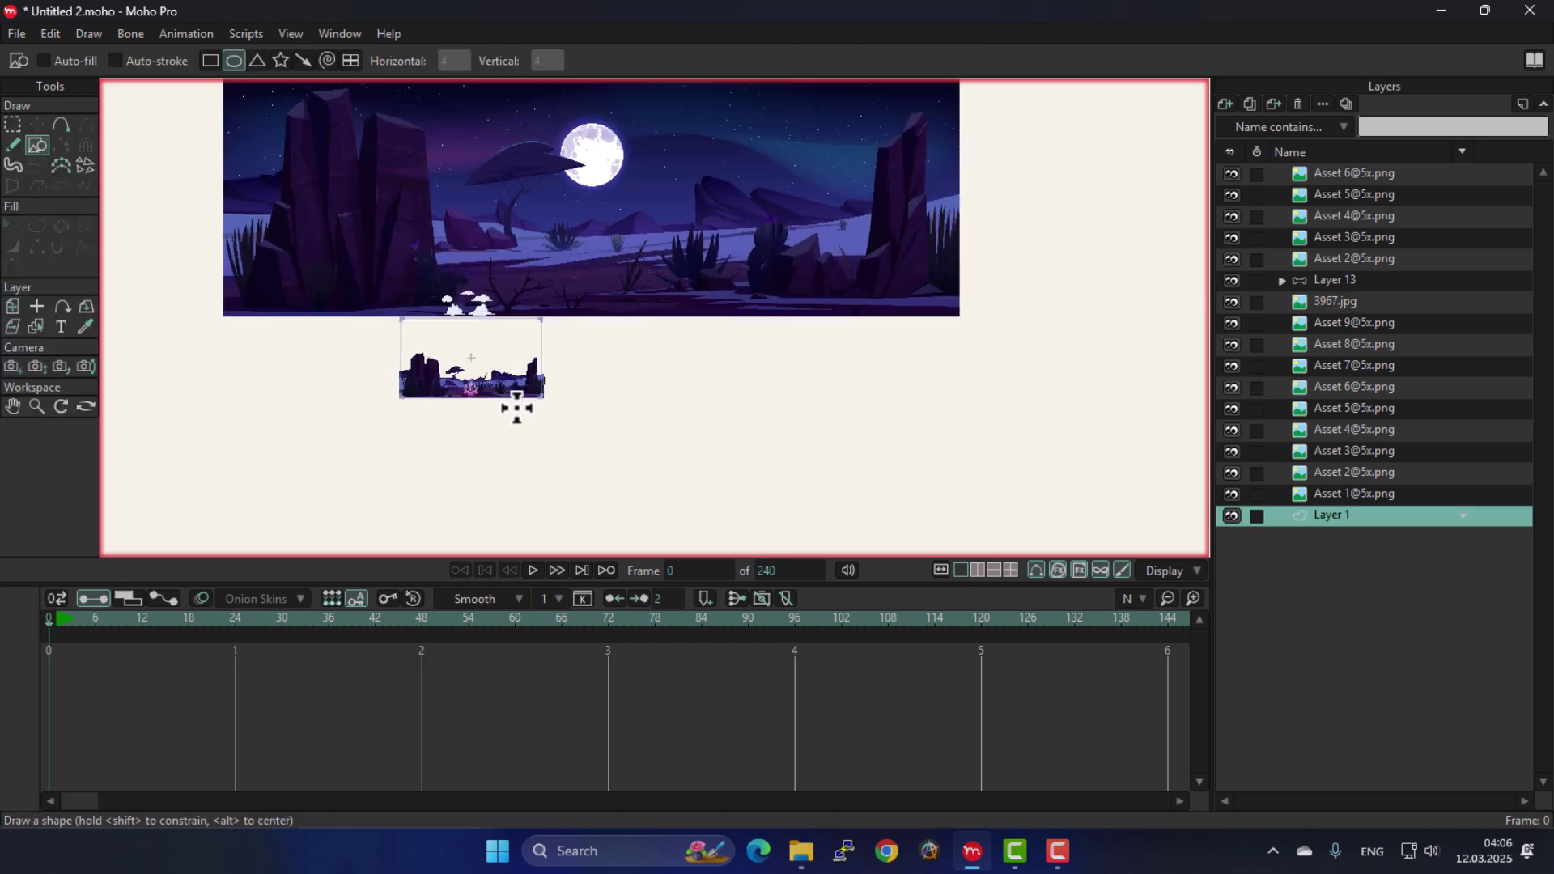
pyautogui.moveTo(688, 229); pyautogui.dragTo(332, 425)
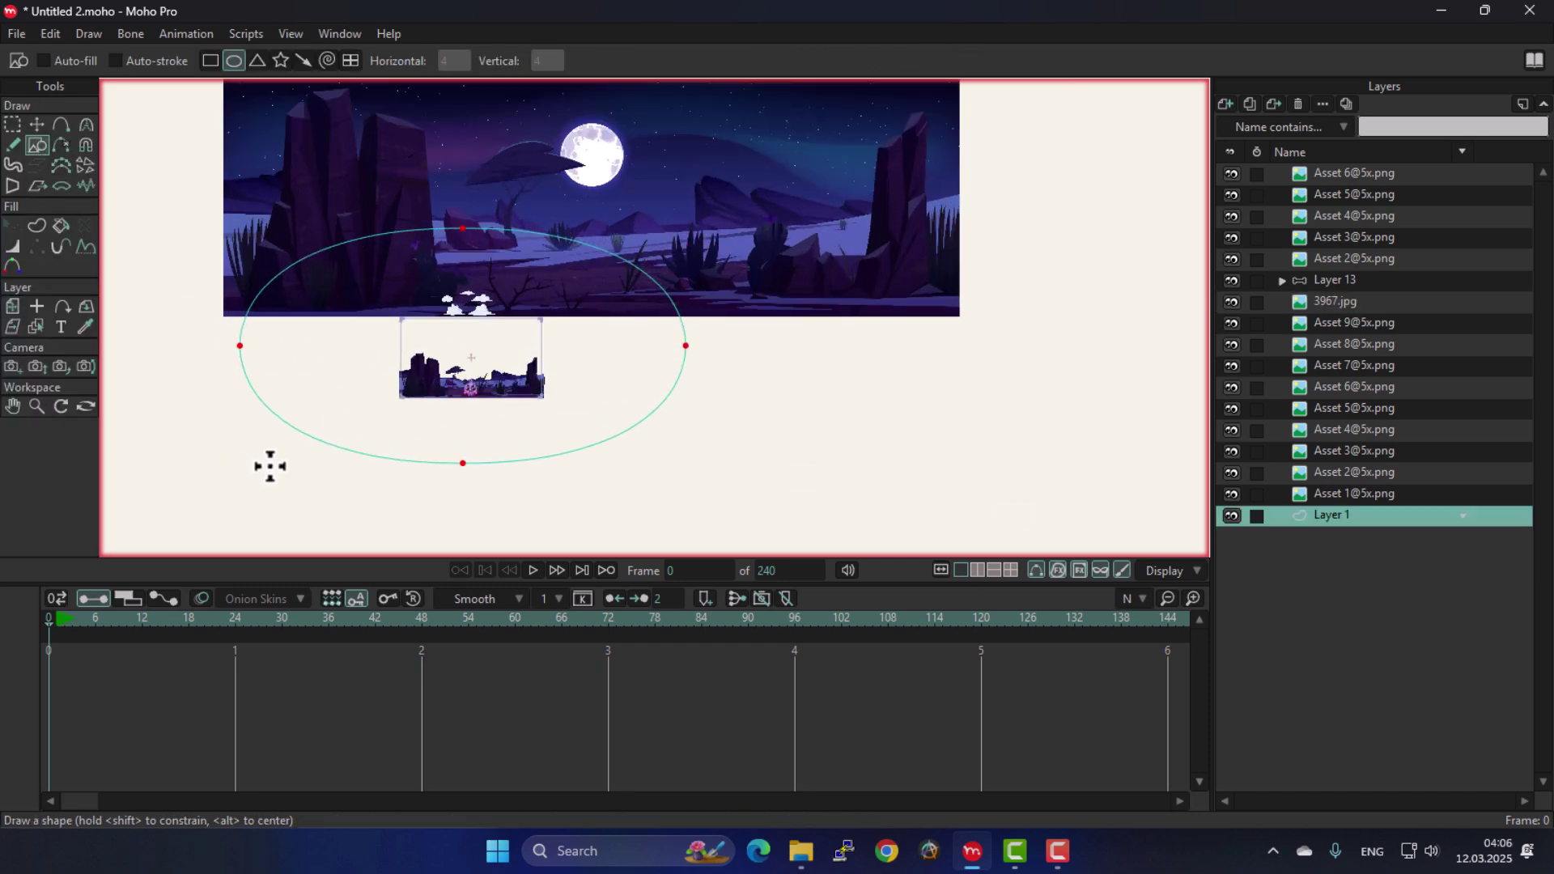
pyautogui.hotkey('ctrl', 'z')
pyautogui.click(210, 61)
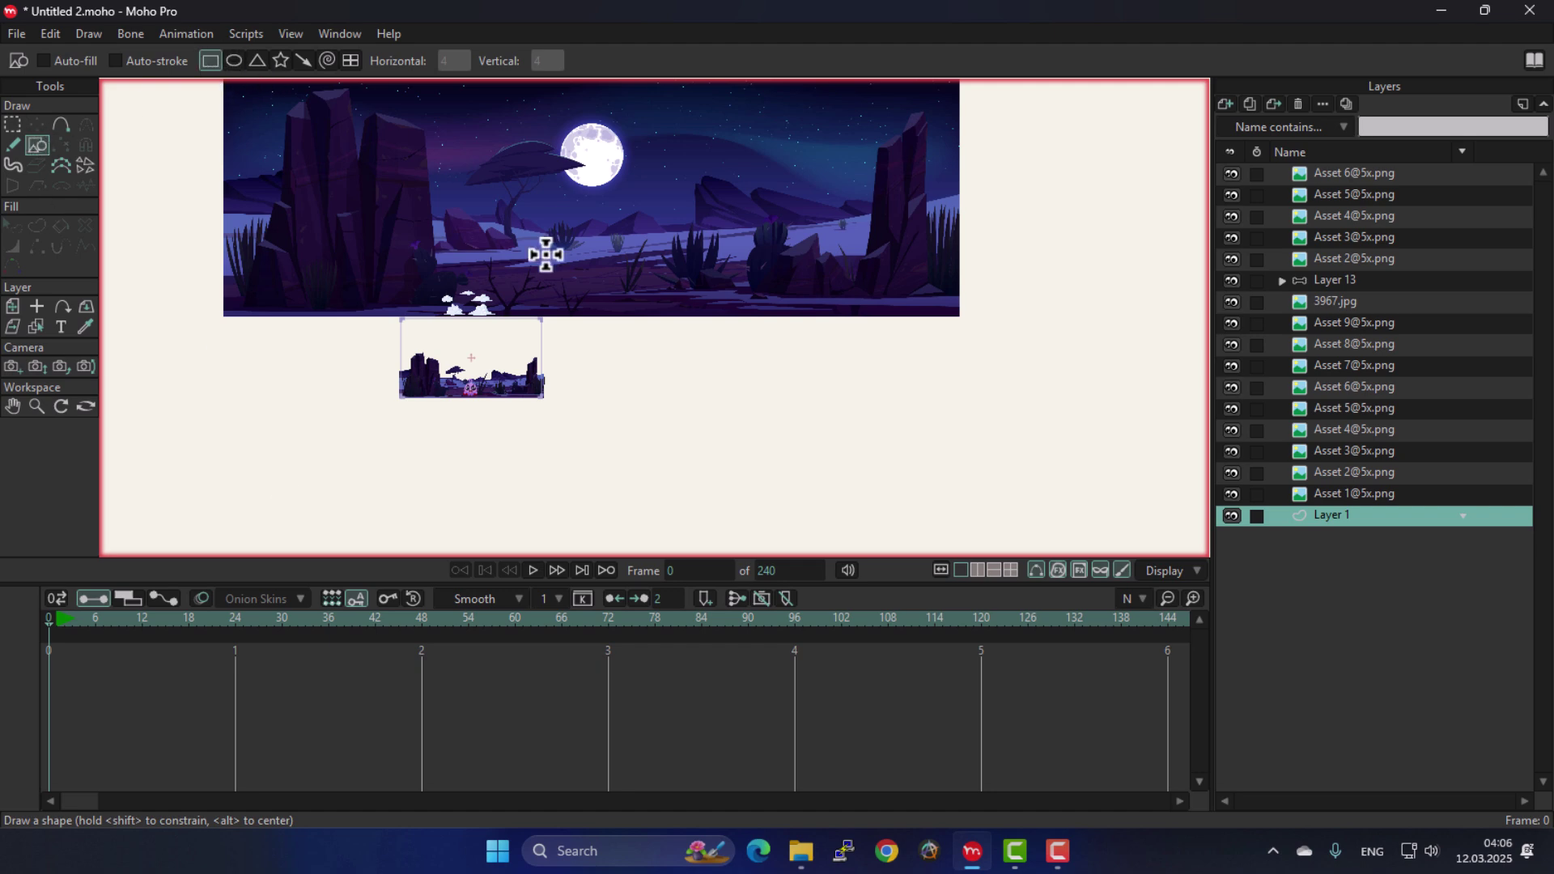
pyautogui.moveTo(693, 245); pyautogui.dragTo(223, 441)
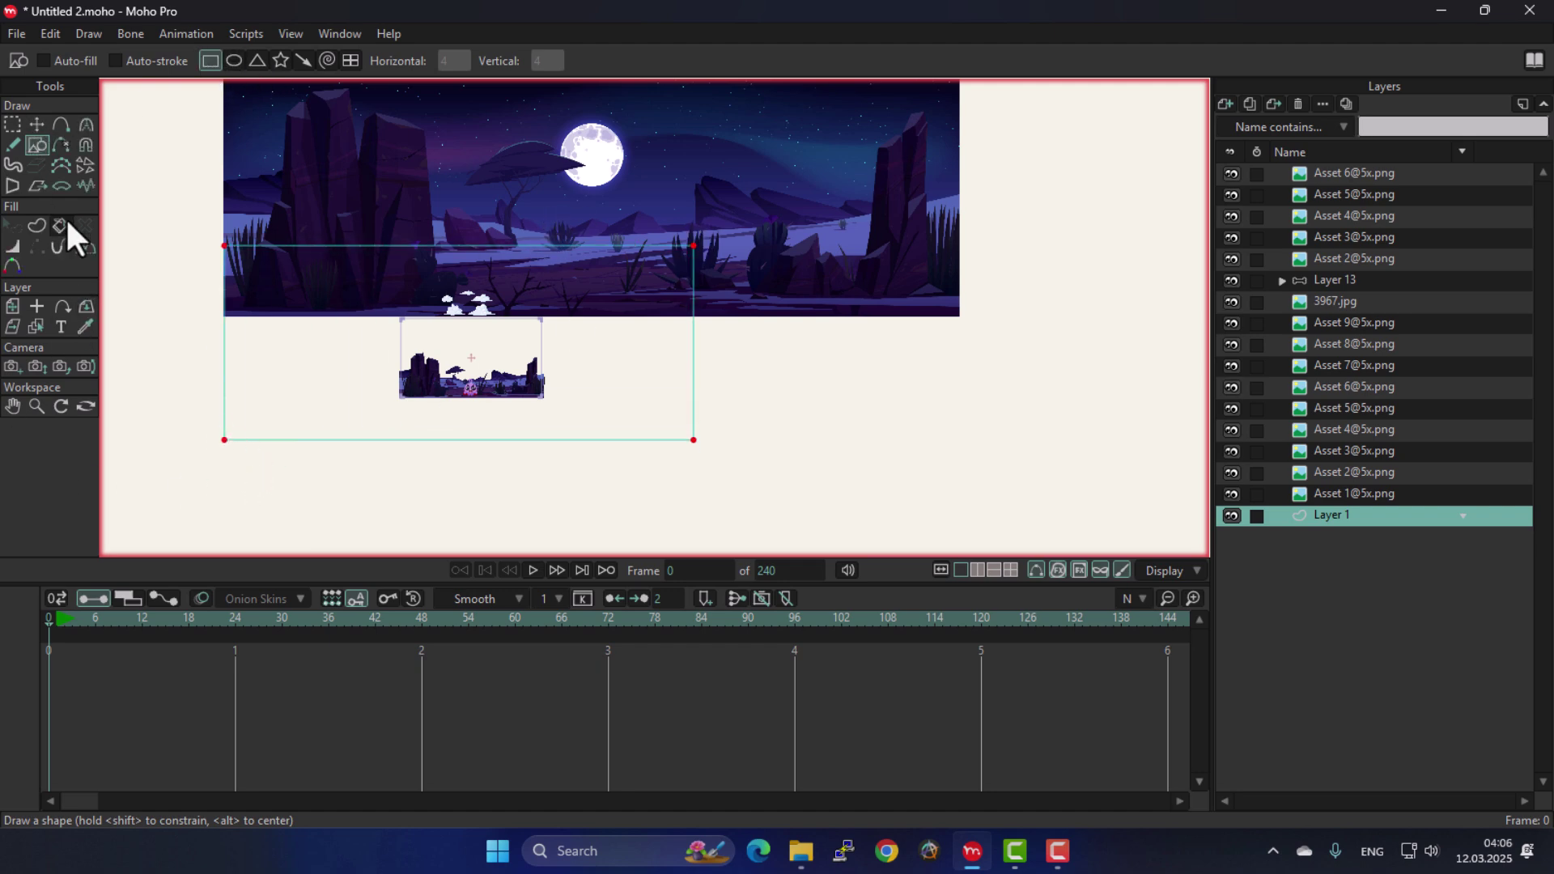
# Prepare the rectangle as a fill-only shape, show the style settings, and set its first fill effect to a linear Gradient.
pyautogui.click(36, 226)
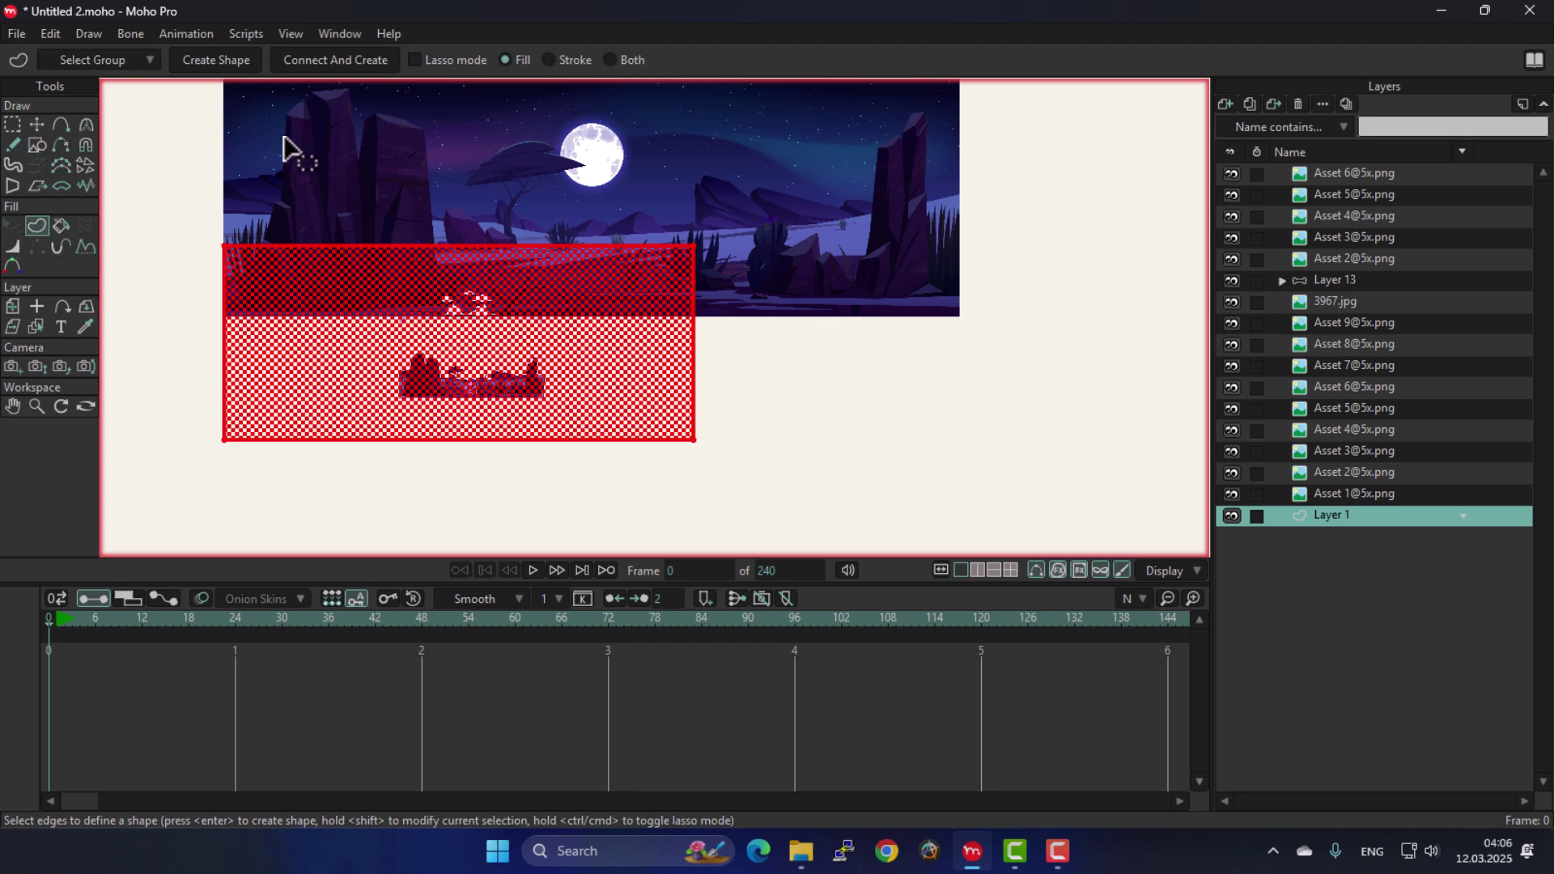
pyautogui.click(343, 32)
pyautogui.click(362, 115)
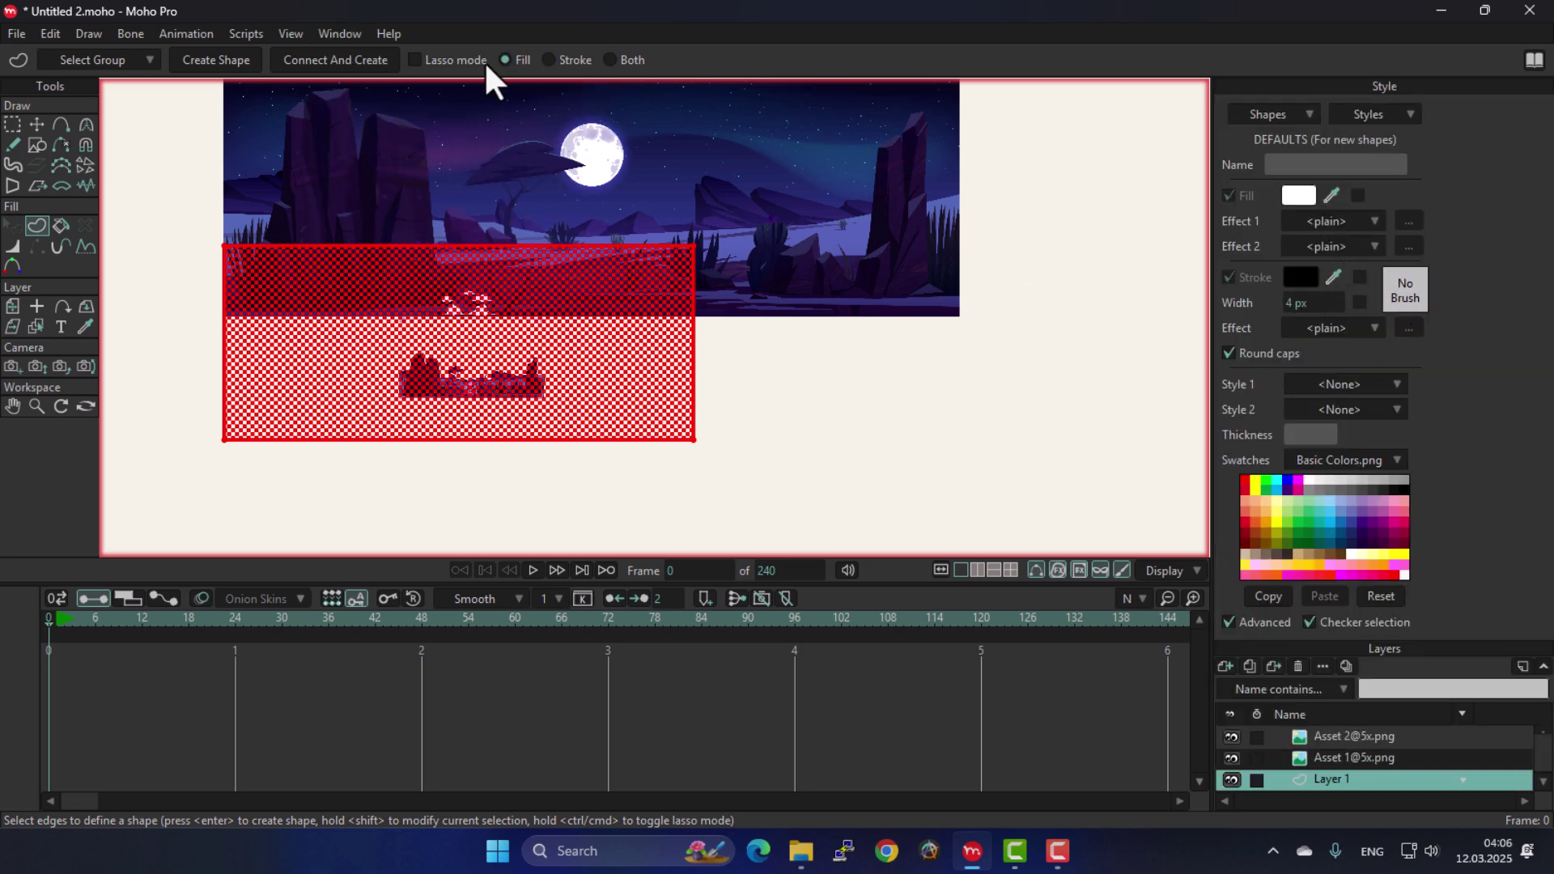
pyautogui.scroll(3, 576, 281)
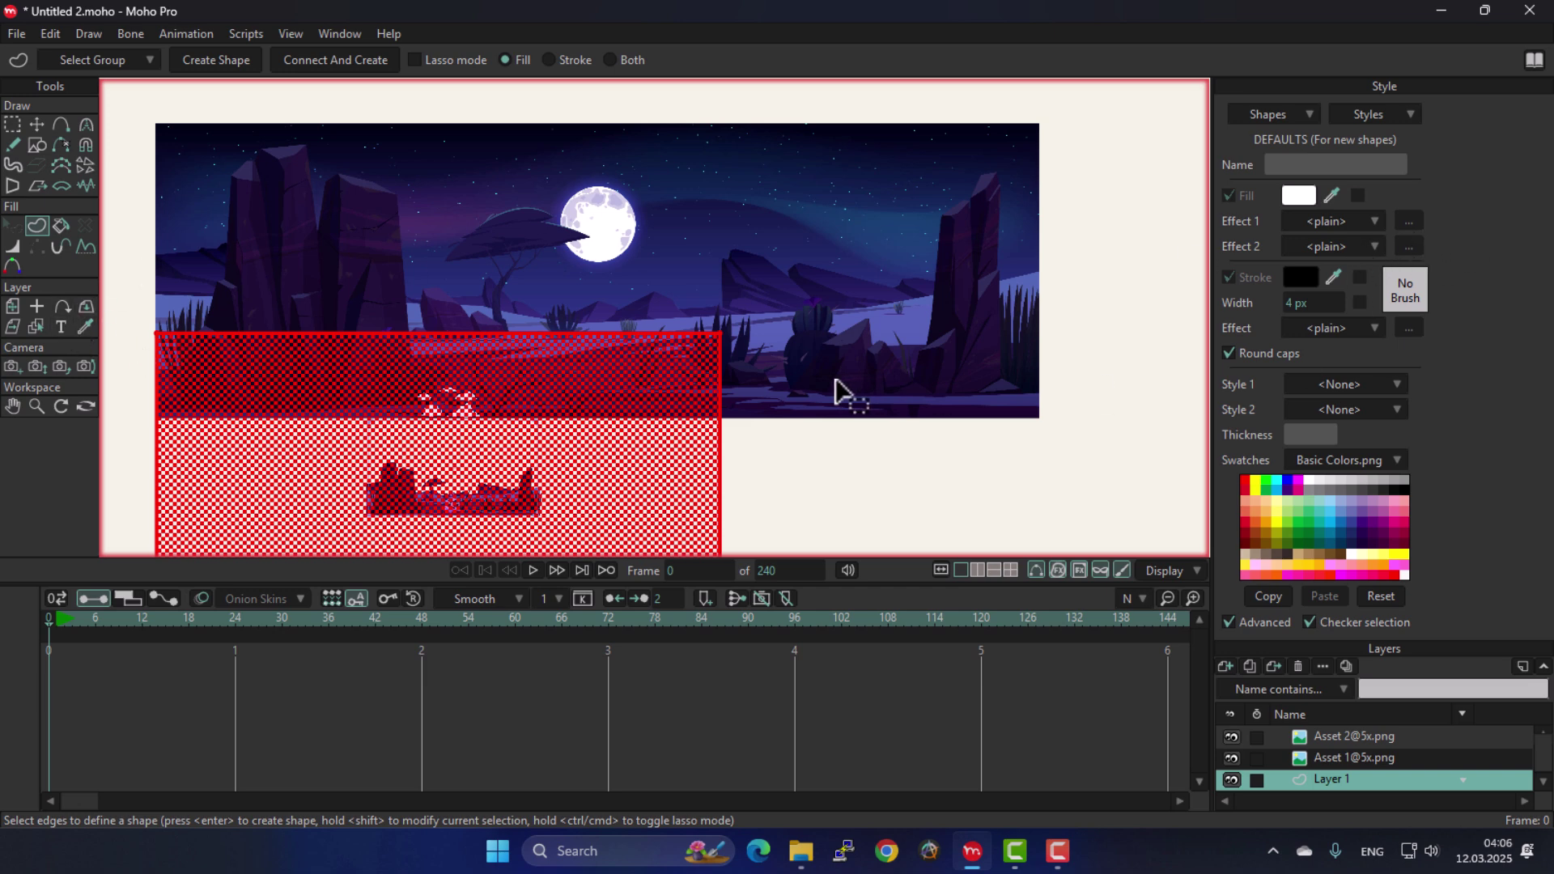
pyautogui.moveTo(838, 391); pyautogui.dragTo(885, 312)
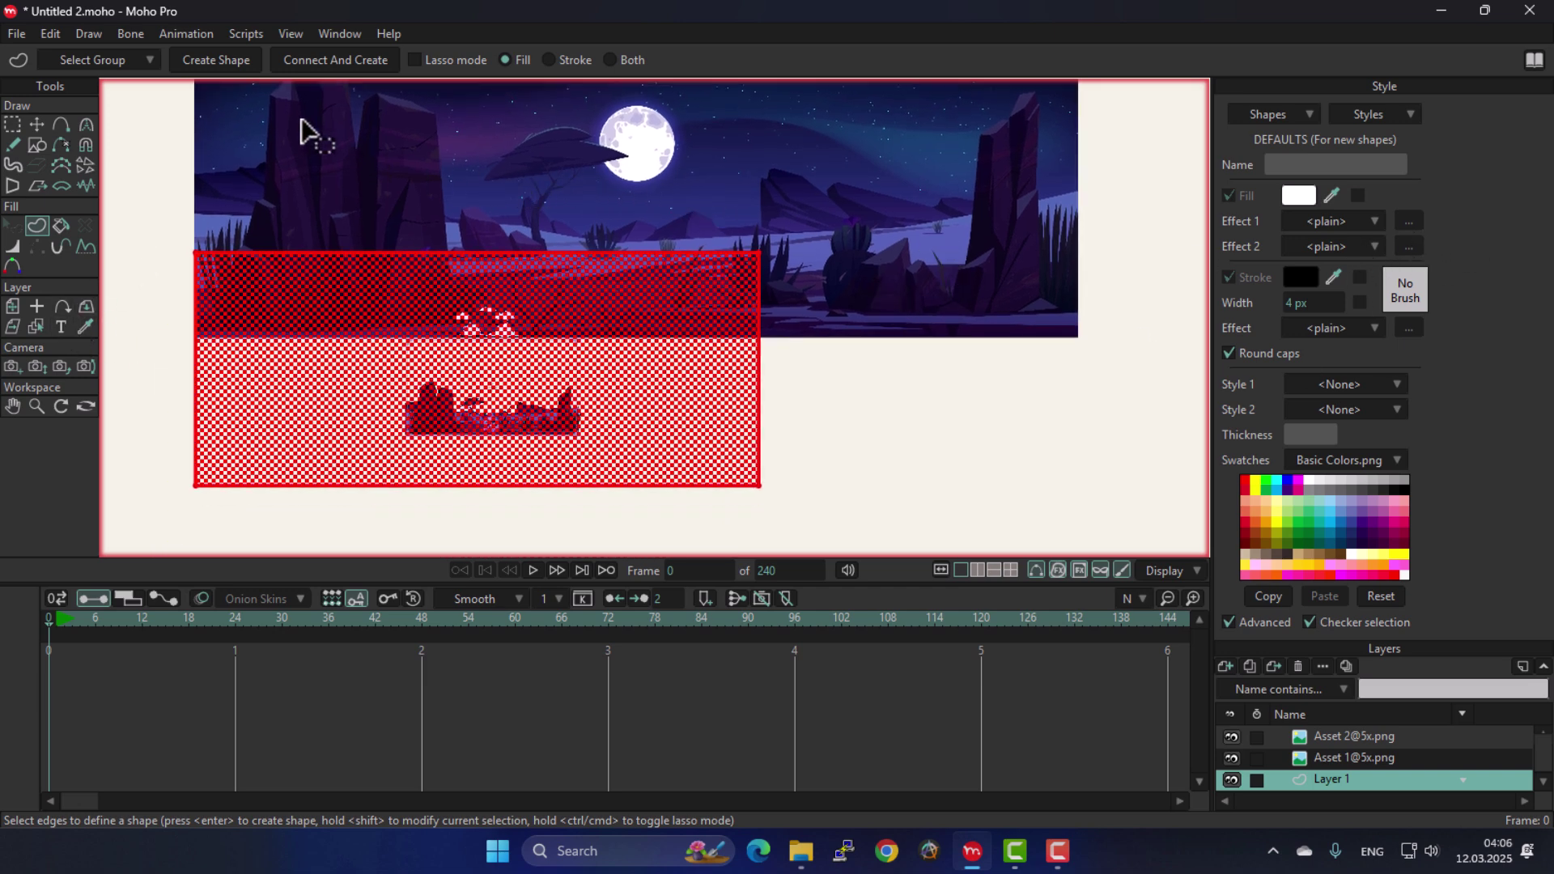
pyautogui.click(1363, 217)
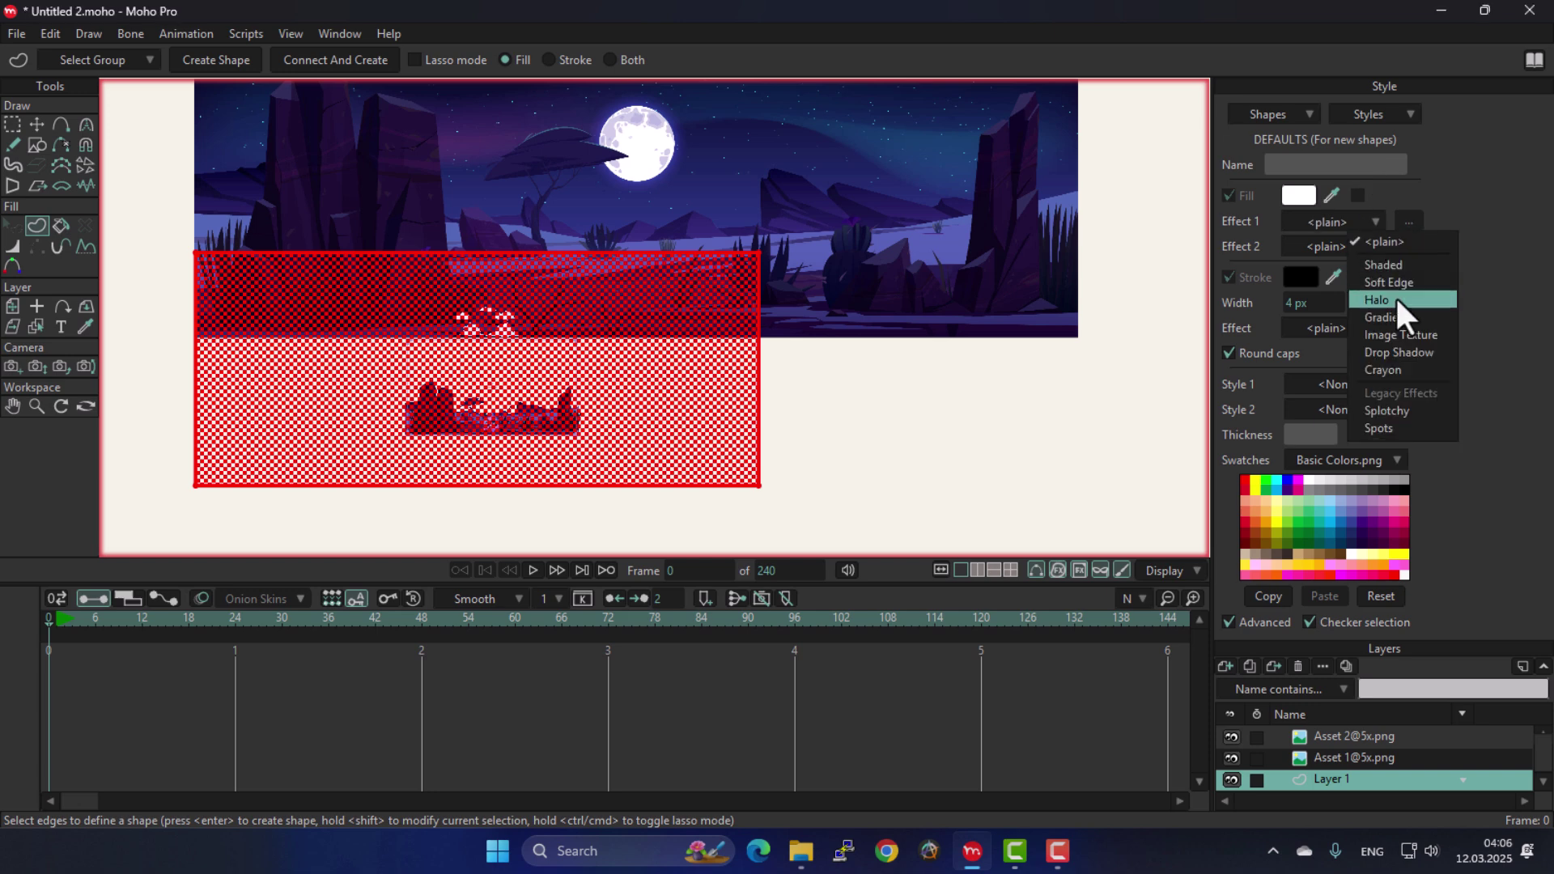
pyautogui.click(1411, 319)
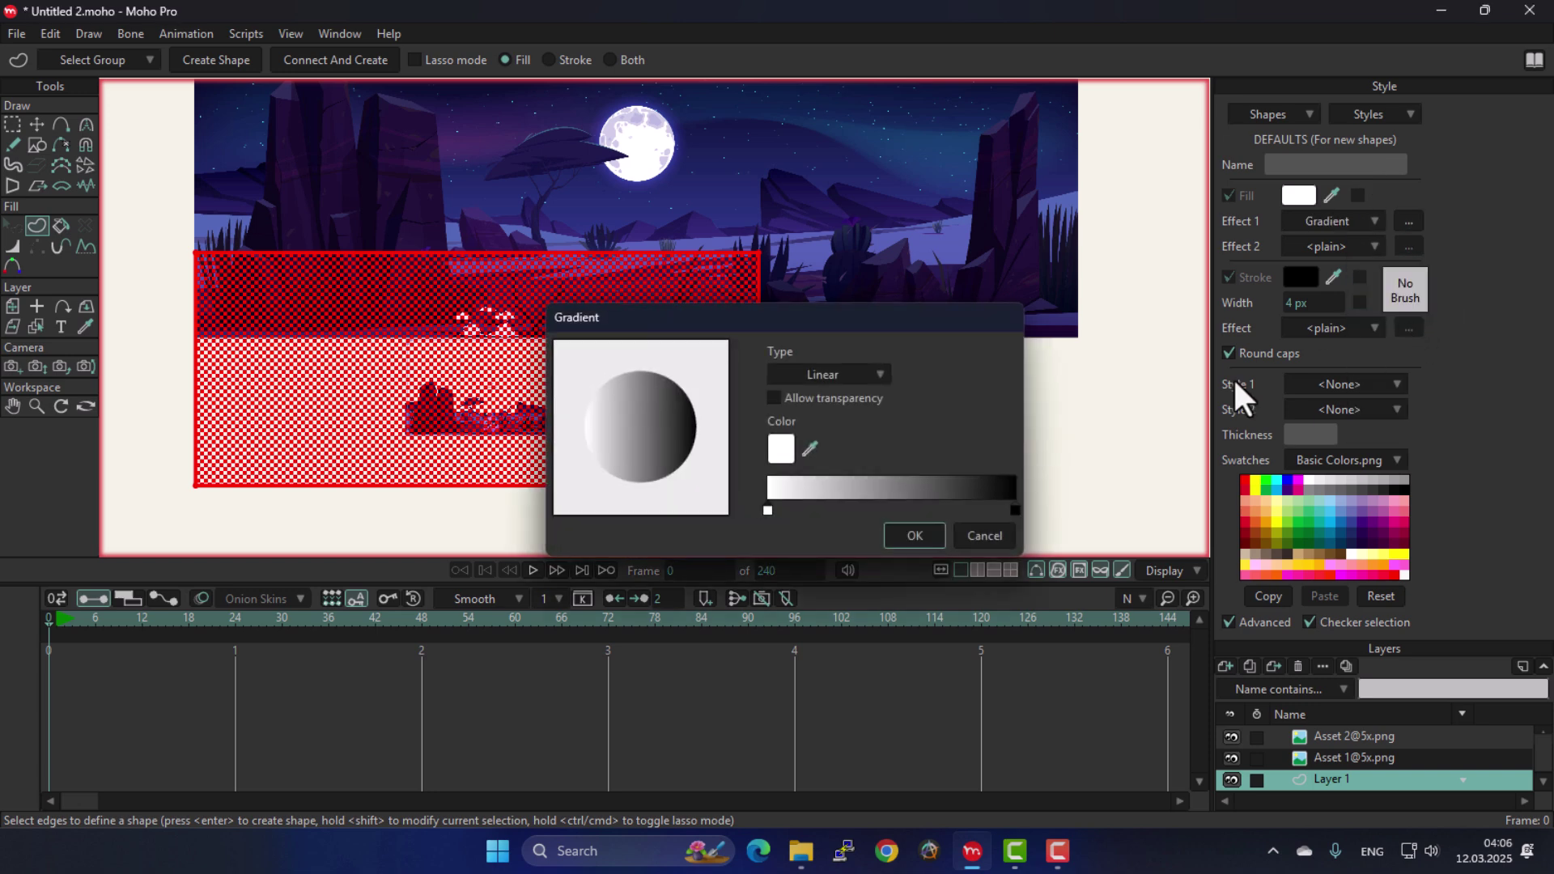
pyautogui.moveTo(841, 336); pyautogui.dragTo(1142, 273)
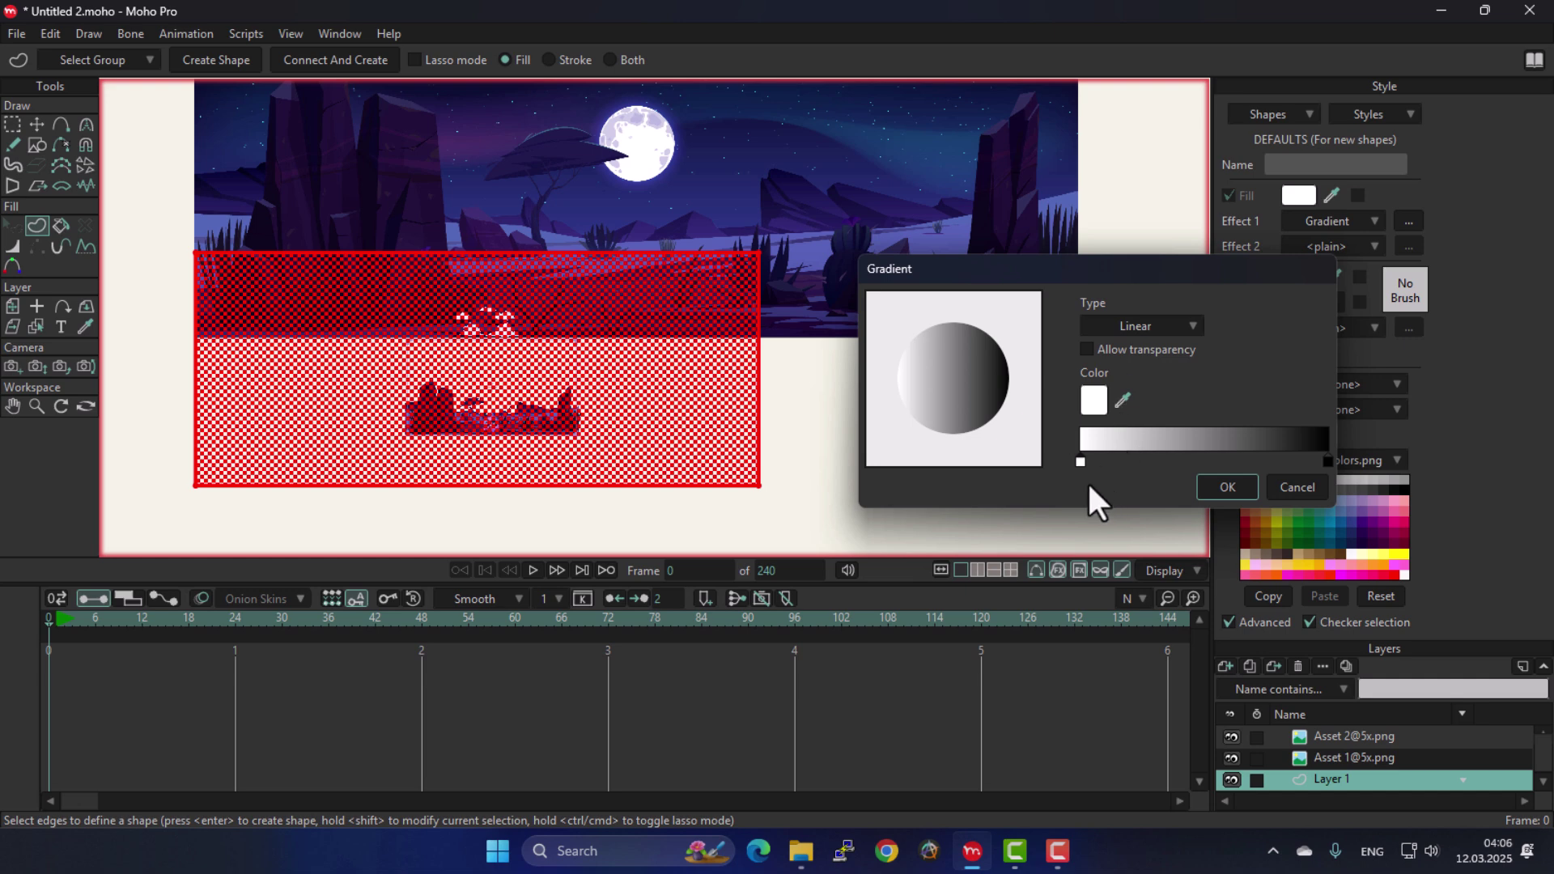
# Sample the gradient's colours from the 3967.jpg night sky, dark navy for the start and lighter blue for the end, and accept it.
pyautogui.click(1124, 400)
pyautogui.click(476, 81)
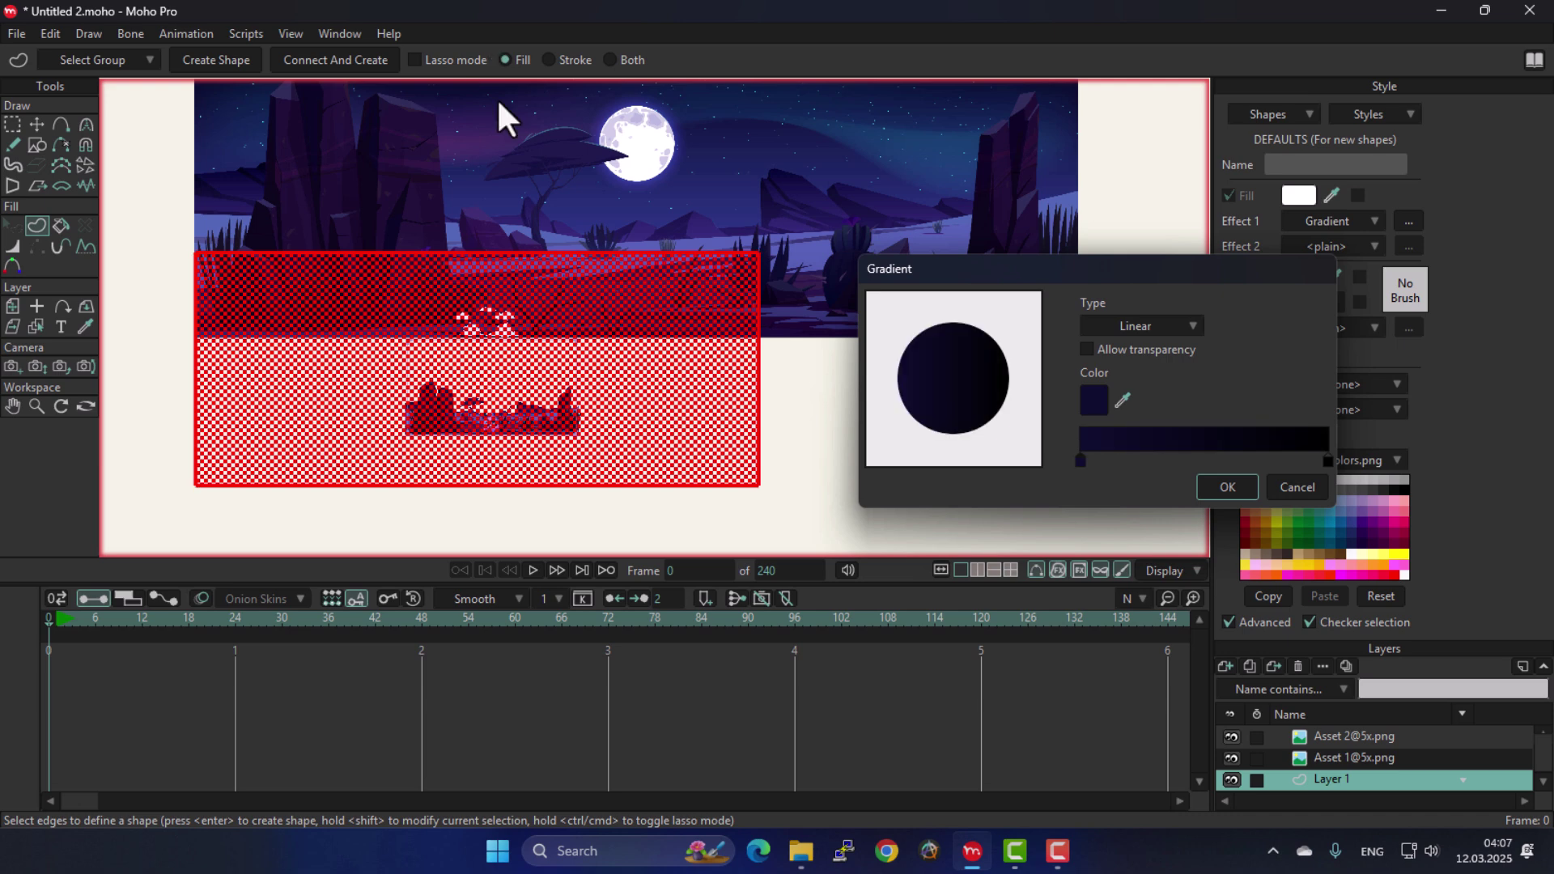
pyautogui.click(1328, 462)
pyautogui.click(748, 216)
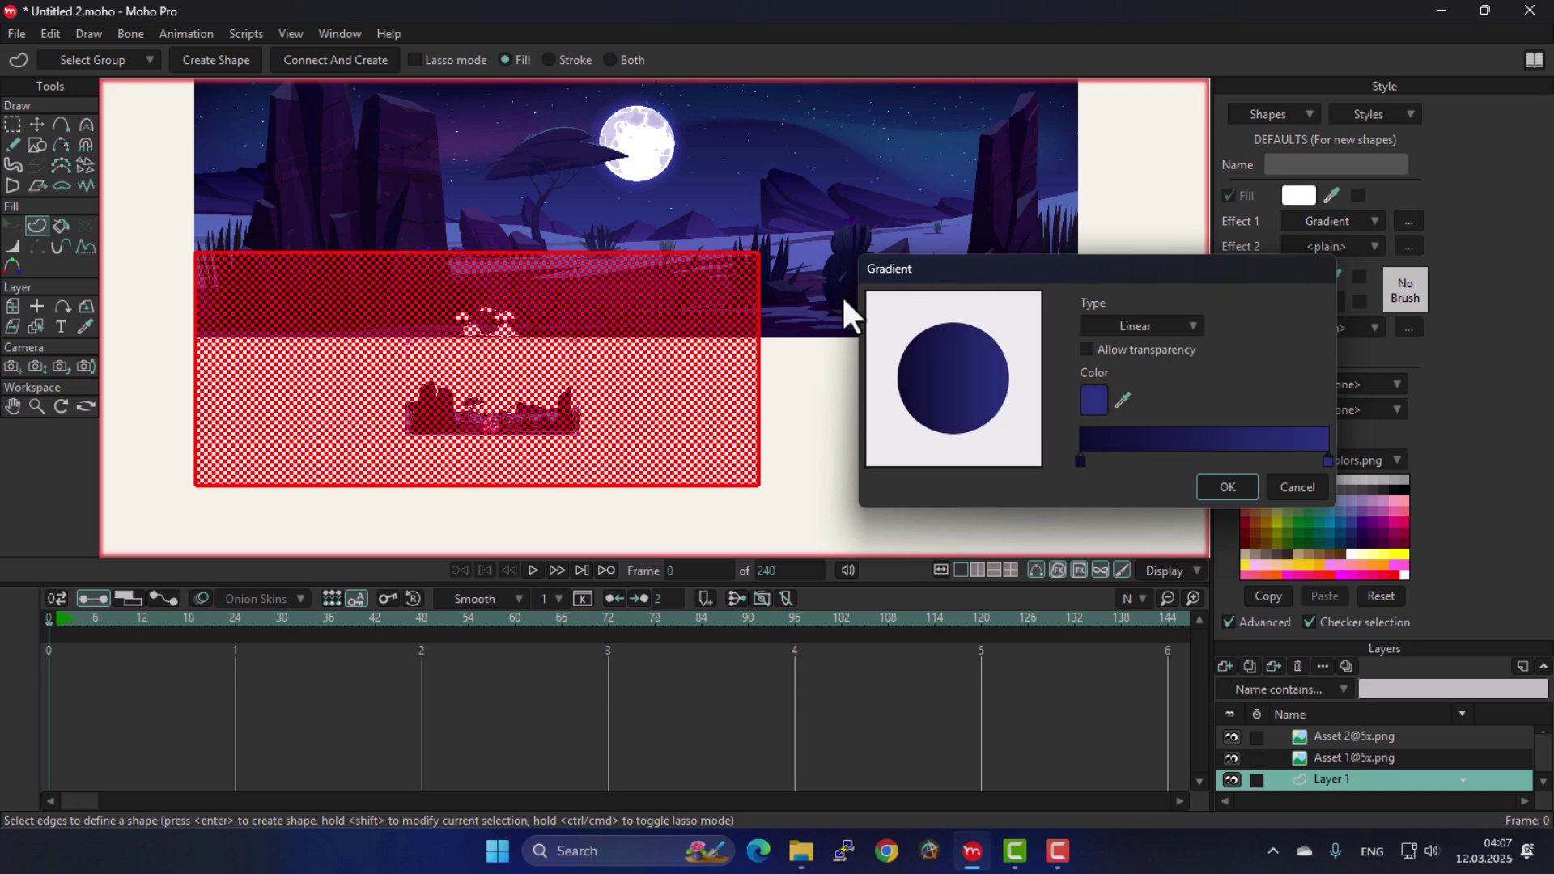
pyautogui.click(1199, 491)
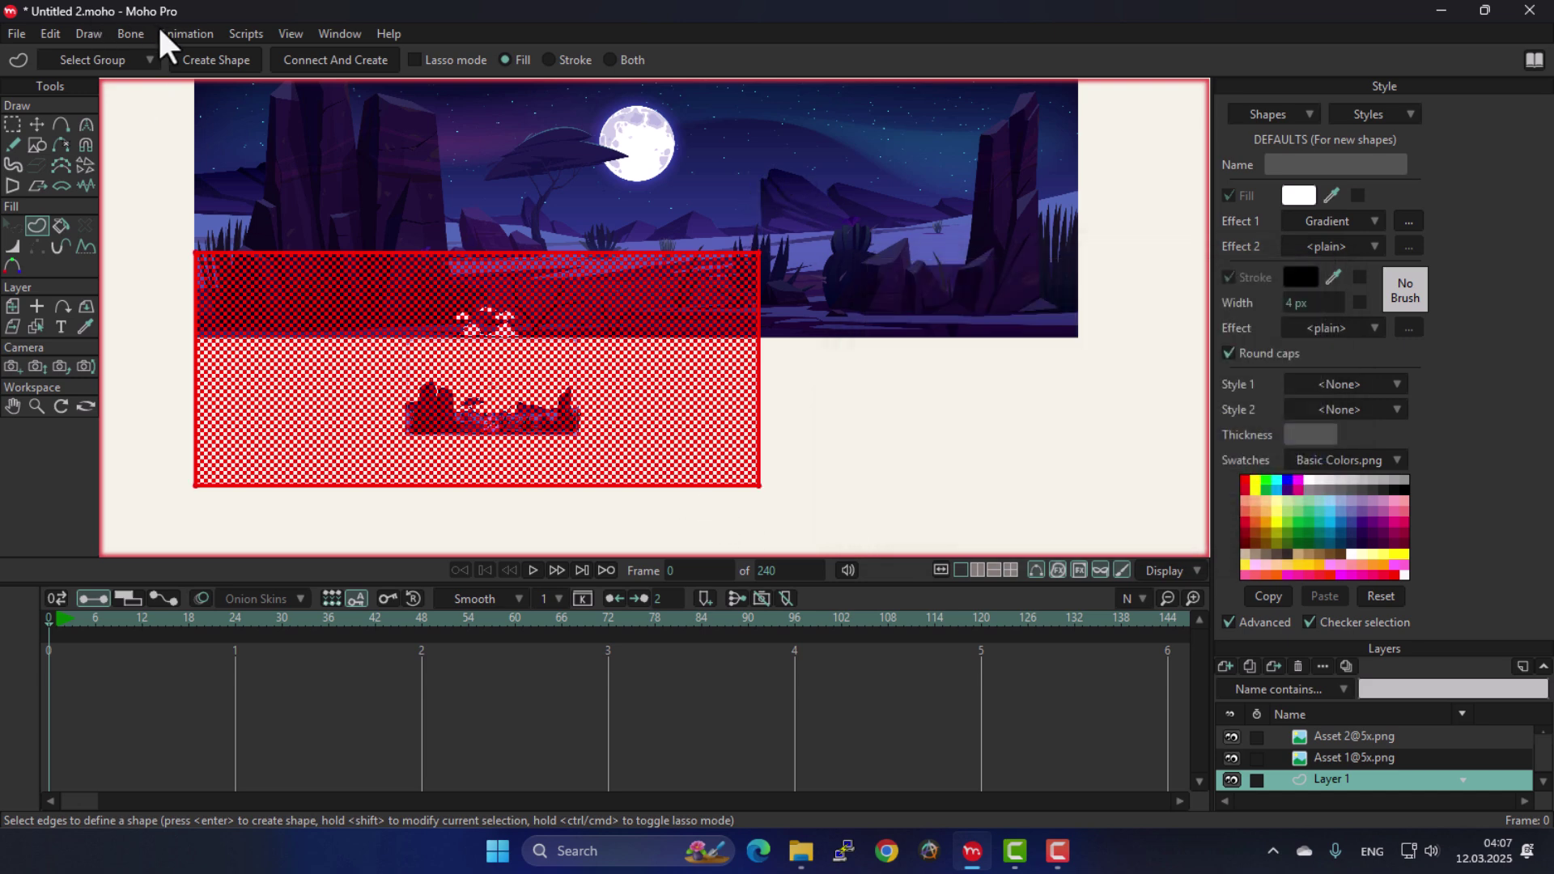
# Create the filled shape, run its gradient vertically over the scene frame, and render frame 0 to check the sky.
pyautogui.click(225, 59)
pyautogui.click(10, 228)
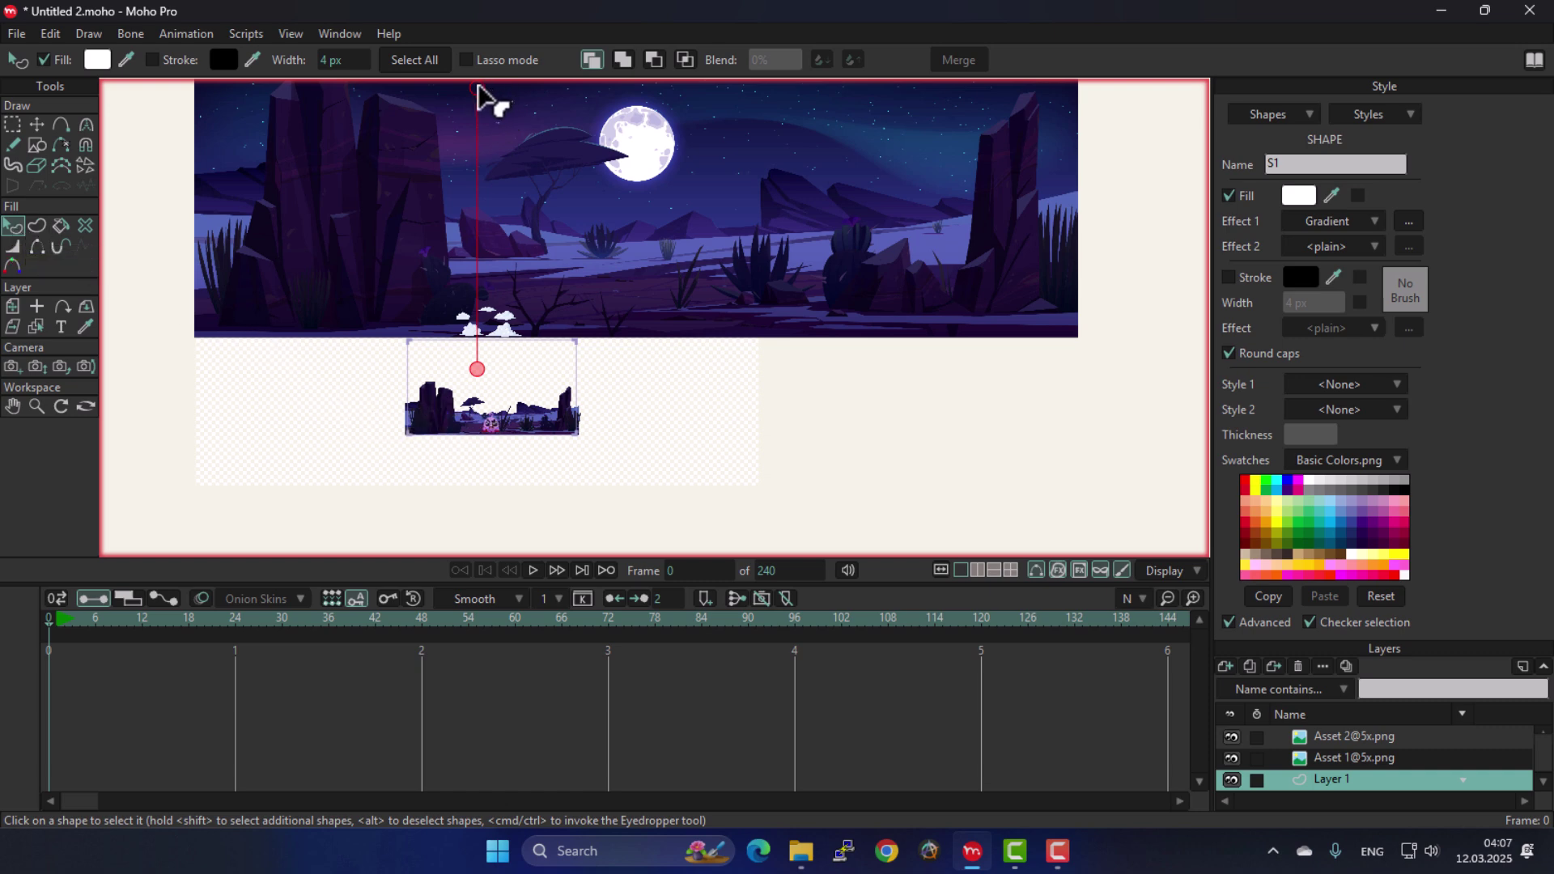
pyautogui.moveTo(477, 84); pyautogui.dragTo(494, 344)
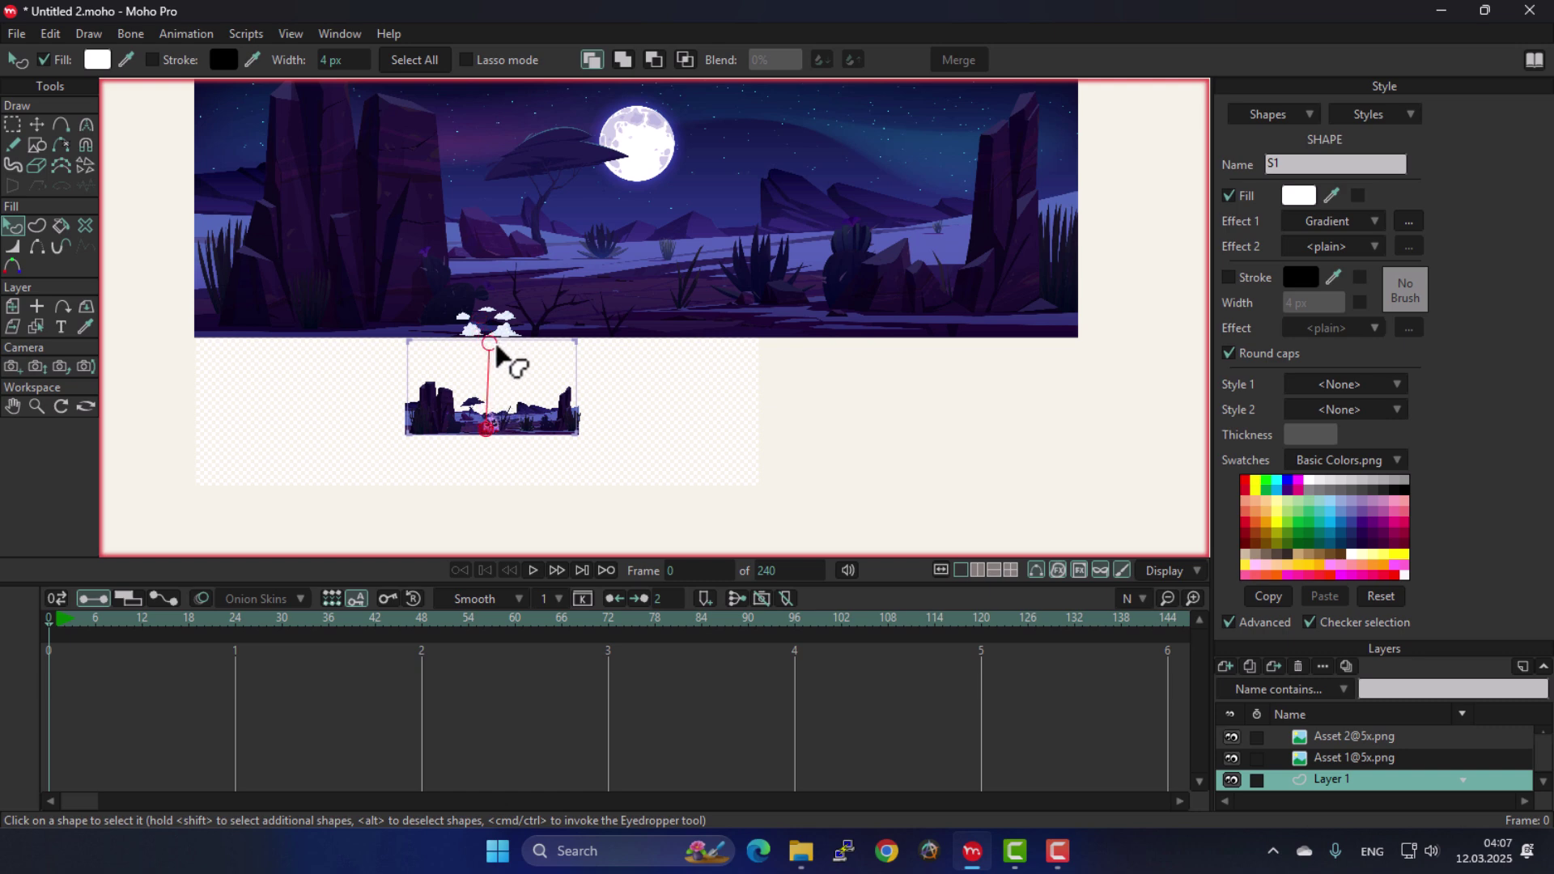
pyautogui.scroll(-1, 599, 380)
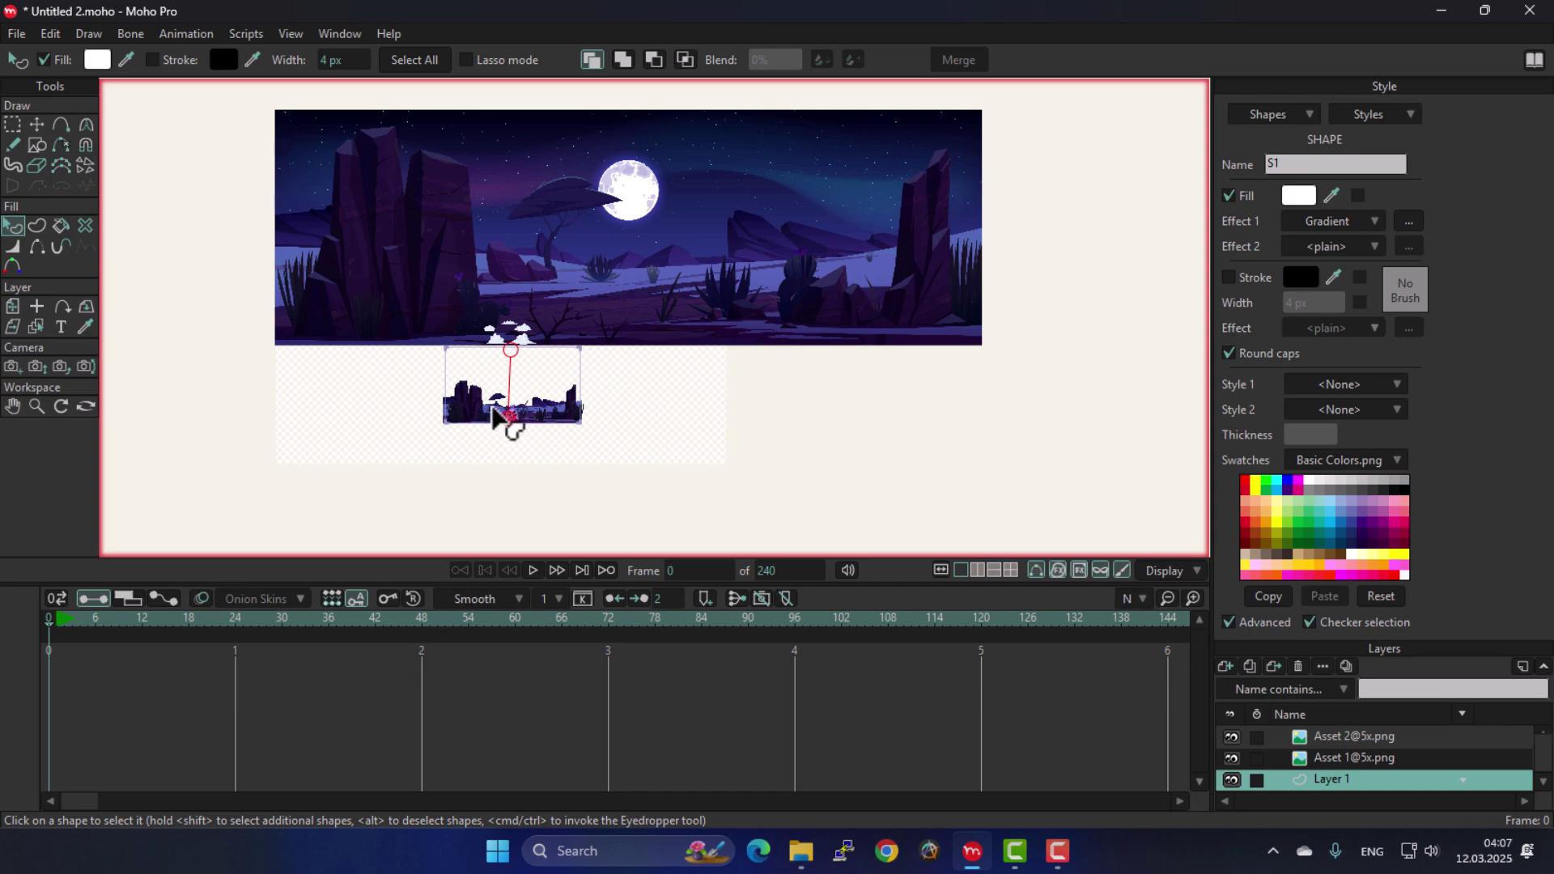
pyautogui.hotkey('ctrl', 'r')
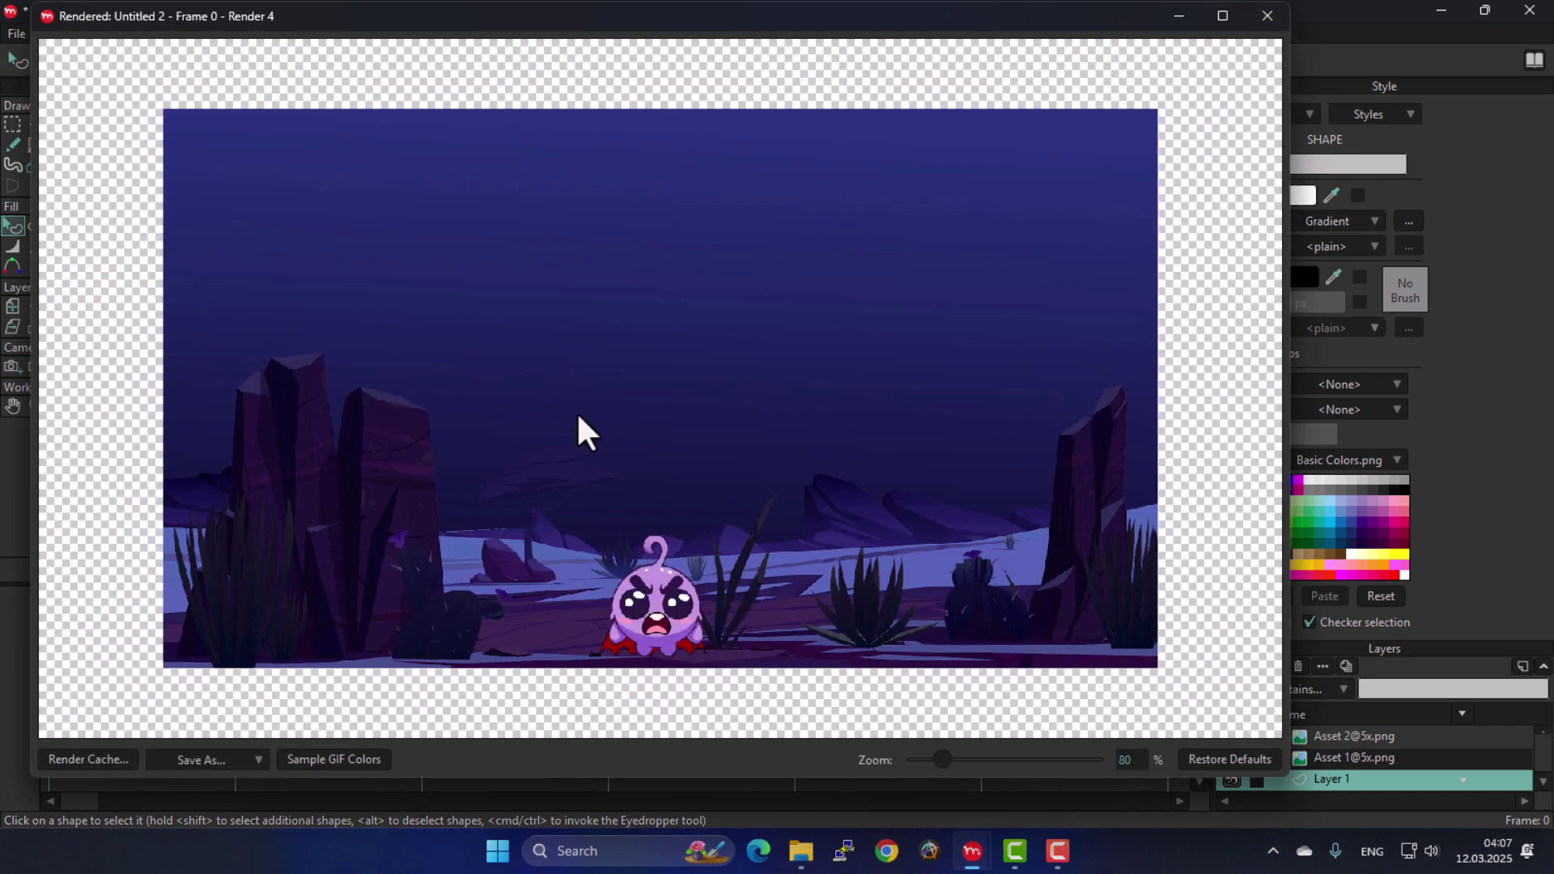
pyautogui.click(1266, 13)
# Reselect the sky shape on Layer 1, move its upper gradient handle just inside the frame's top edge, and preview the render.
pyautogui.scroll(-2, 607, 427)
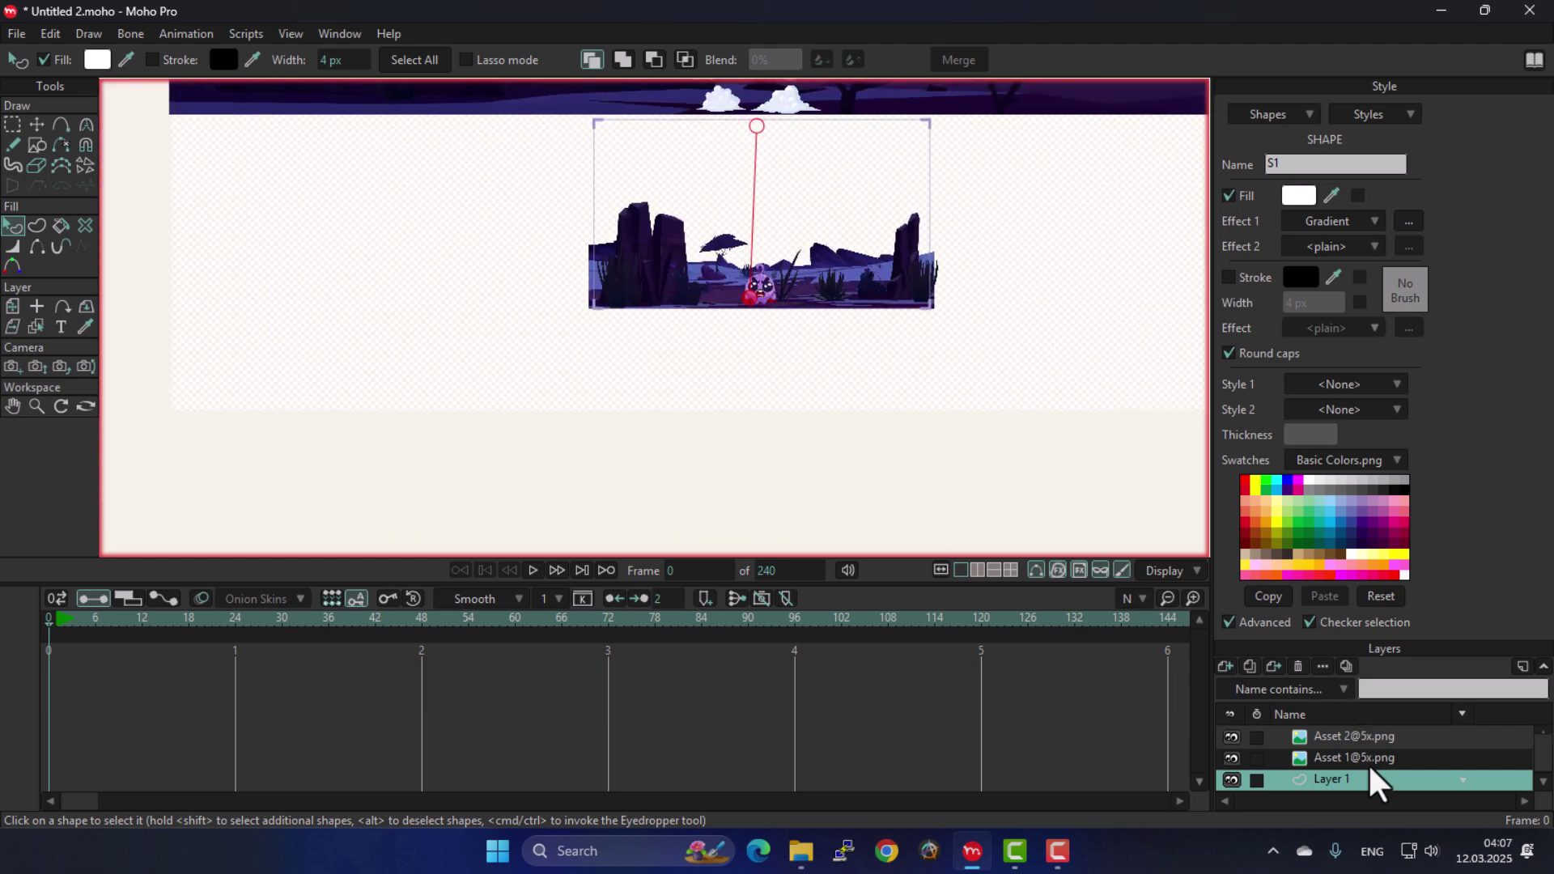
pyautogui.click(1368, 763)
pyautogui.click(1353, 780)
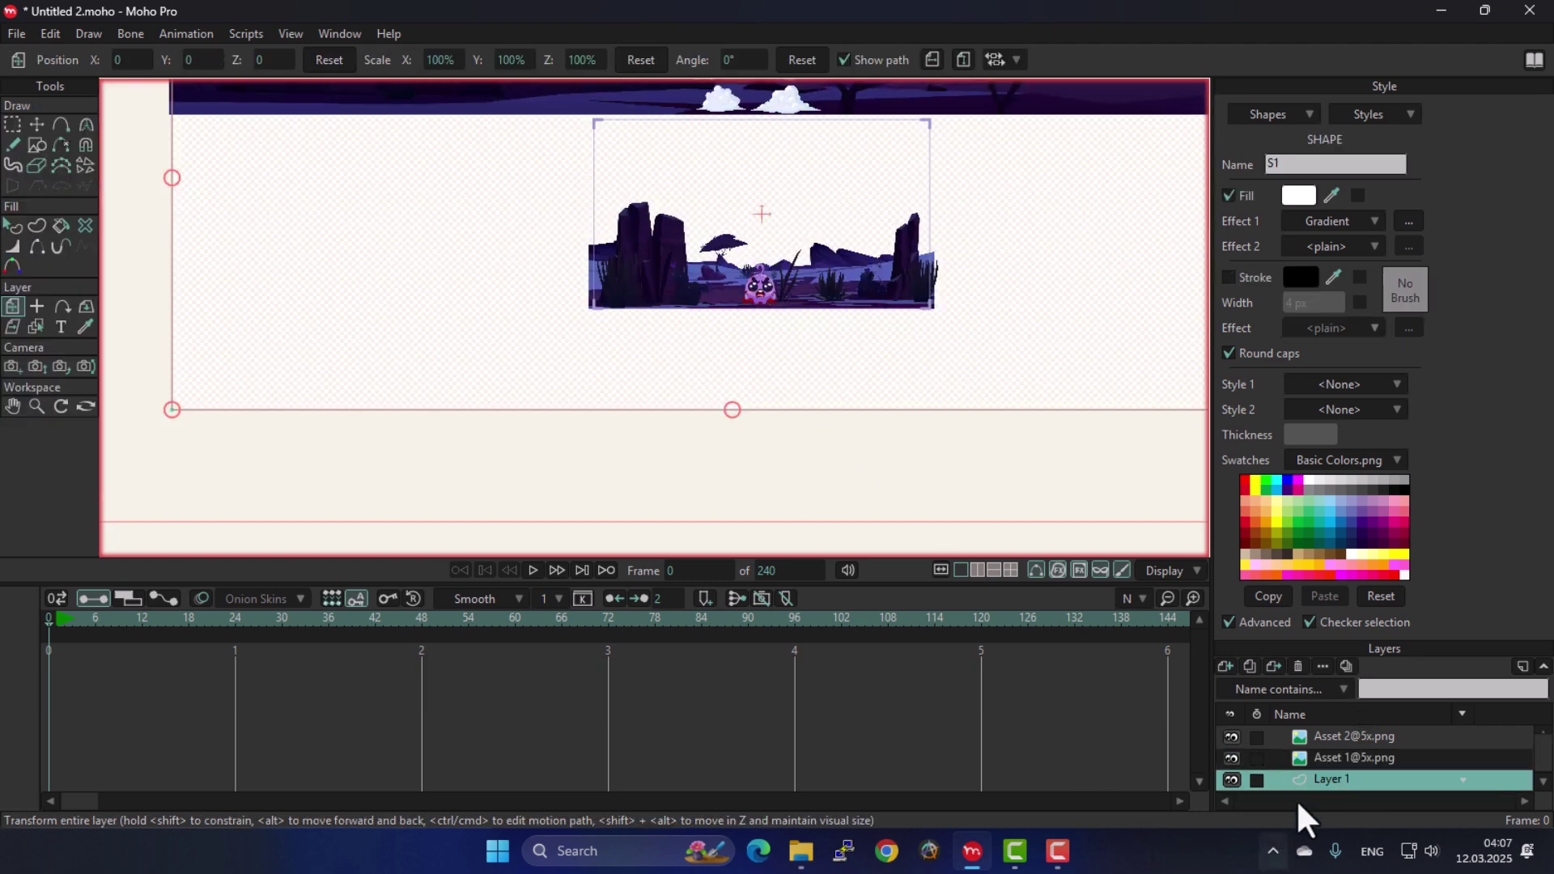
pyautogui.click(15, 227)
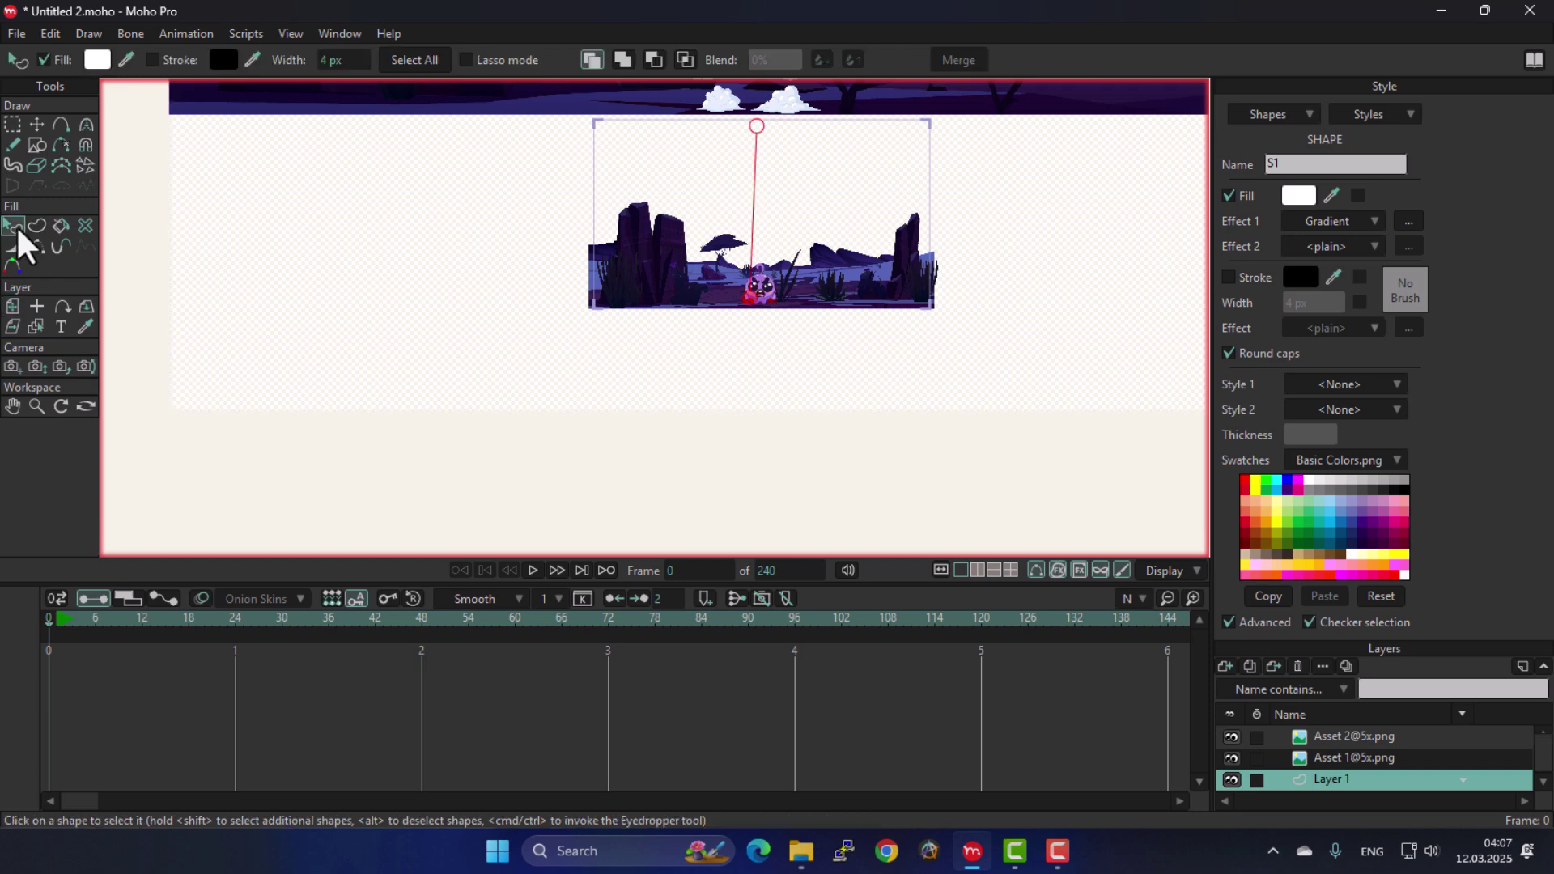
pyautogui.press('g')
pyautogui.click(15, 229)
pyautogui.scroll(4, 782, 296)
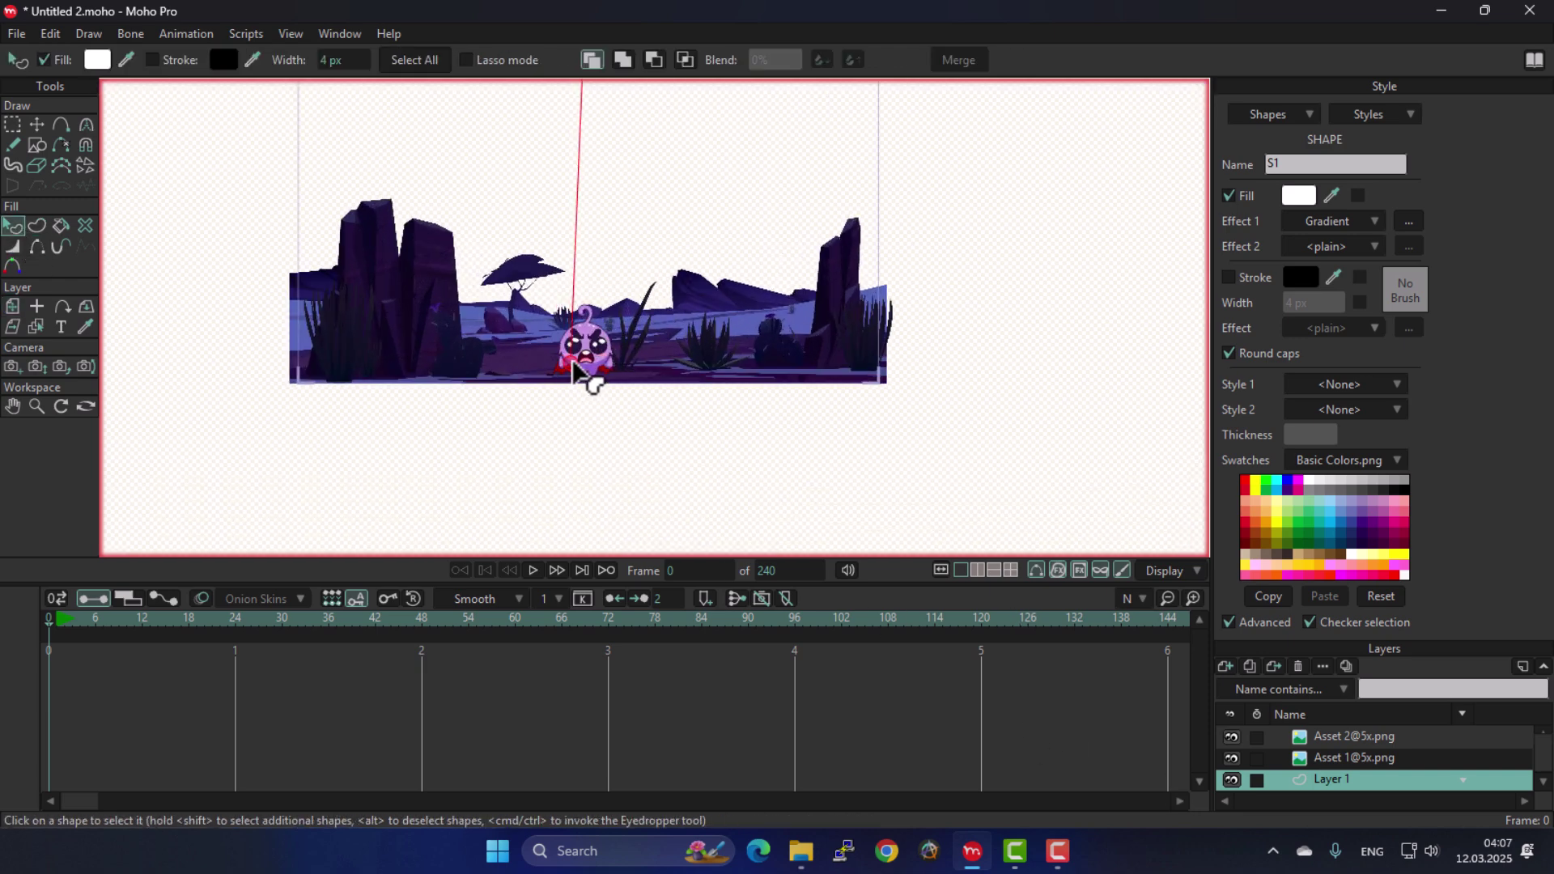
pyautogui.scroll(3, 607, 347)
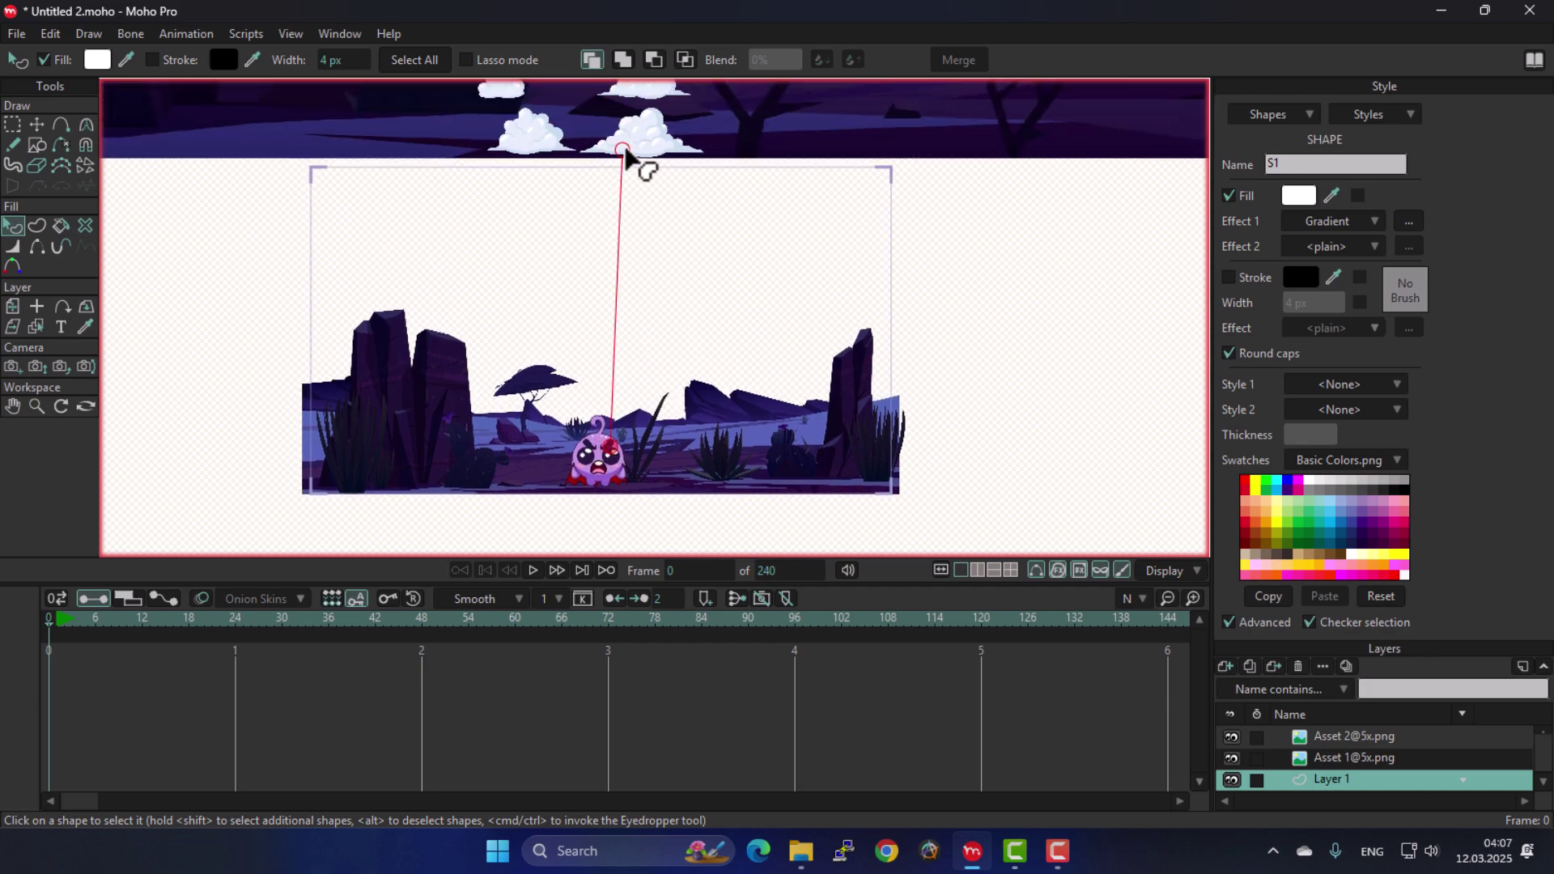
pyautogui.moveTo(625, 152); pyautogui.dragTo(614, 173)
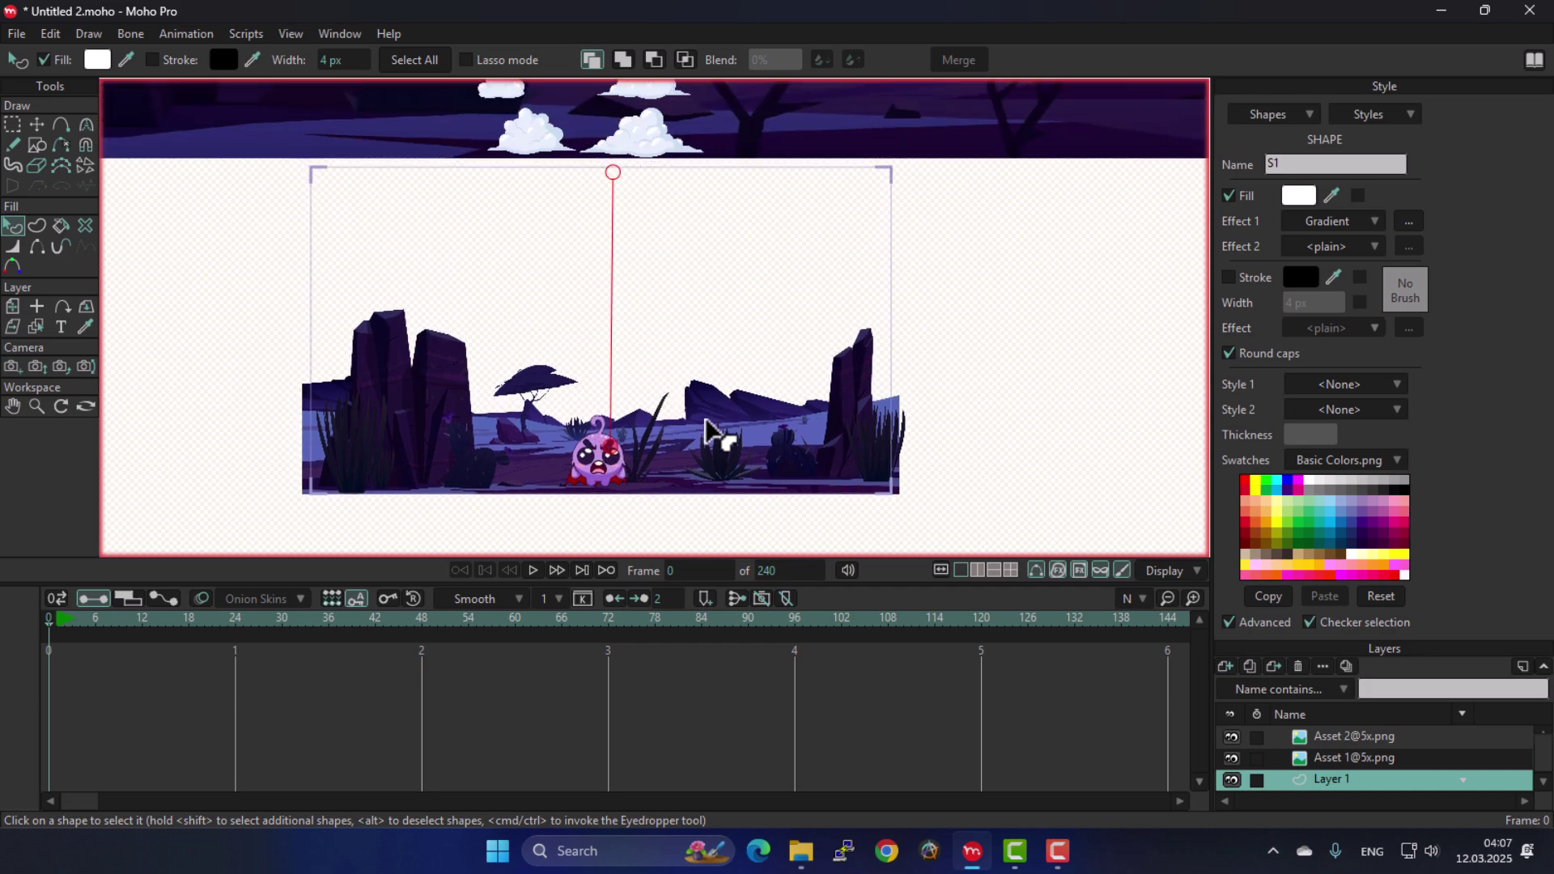
pyautogui.hotkey('ctrl', 'r')
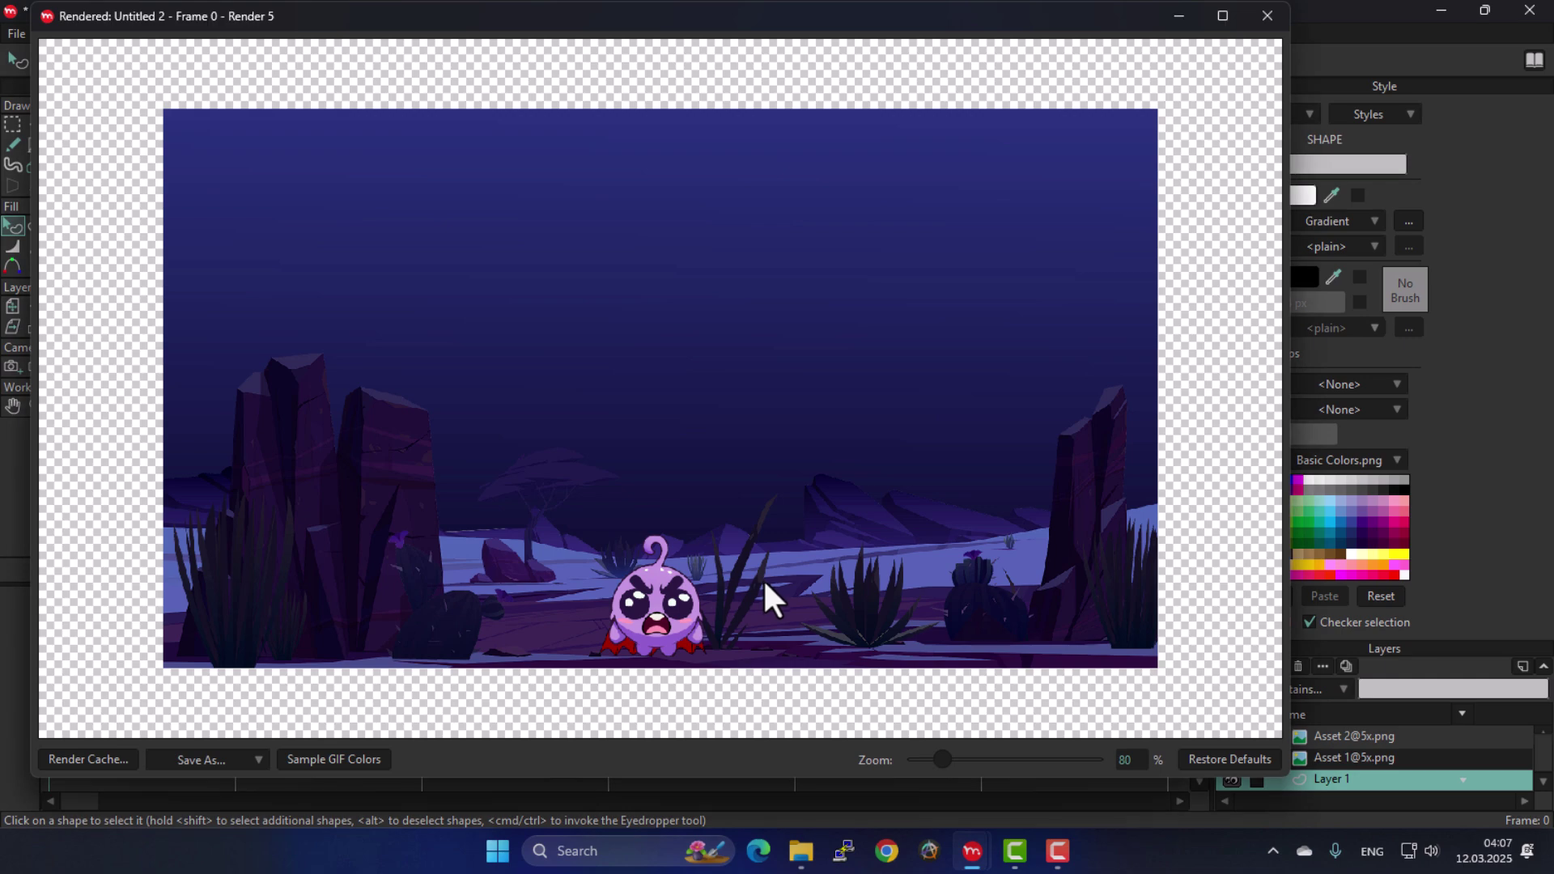
pyautogui.click(1268, 15)
pyautogui.scroll(5, 656, 216)
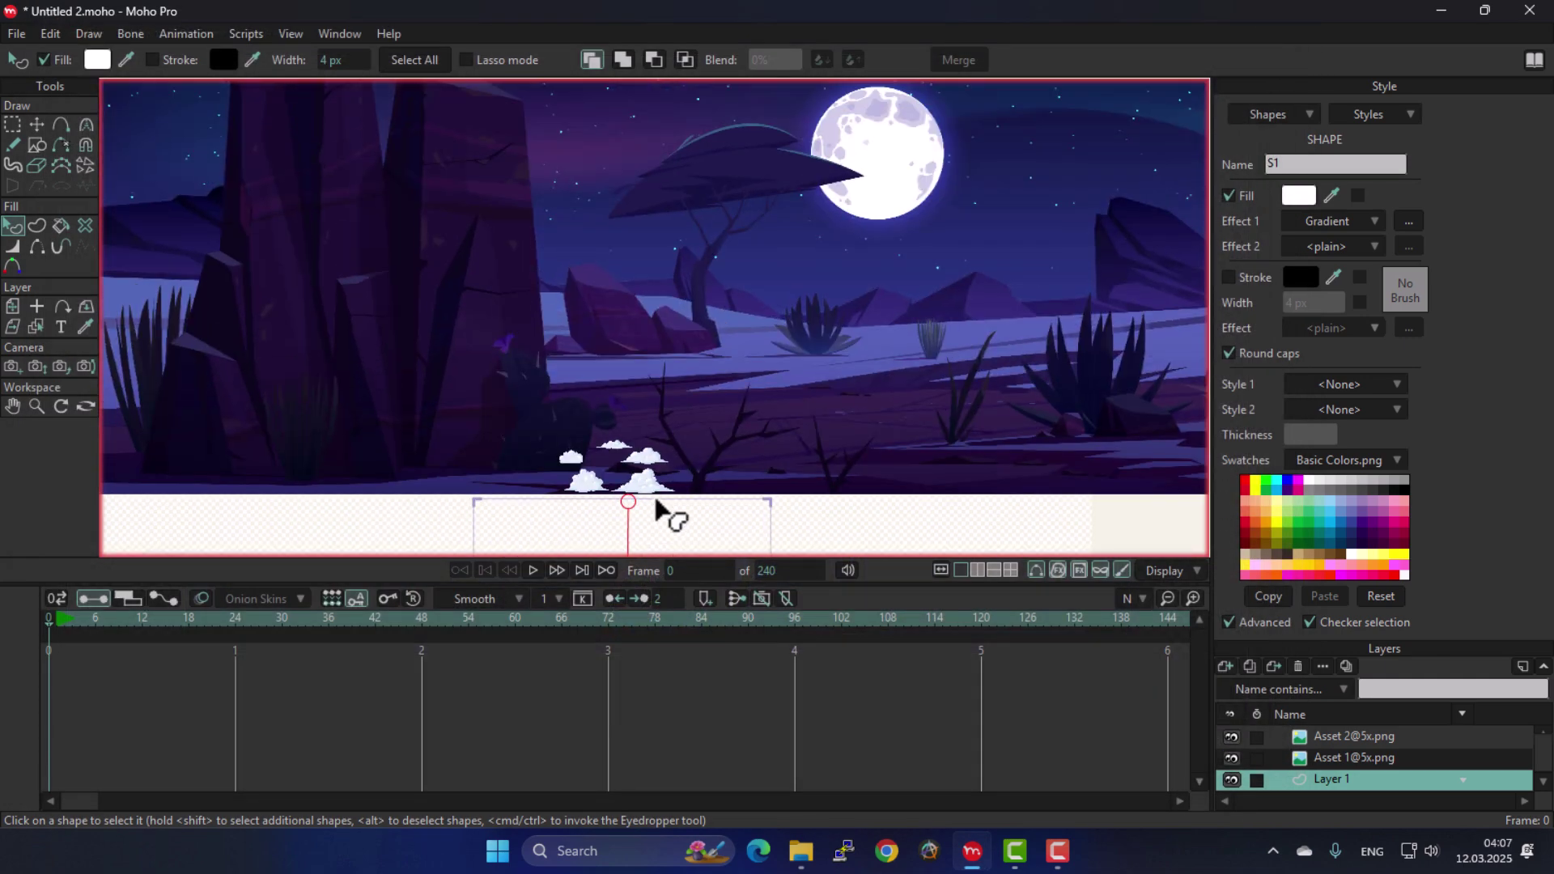
pyautogui.scroll(-3, 655, 510)
pyautogui.moveTo(853, 492); pyautogui.dragTo(798, 235)
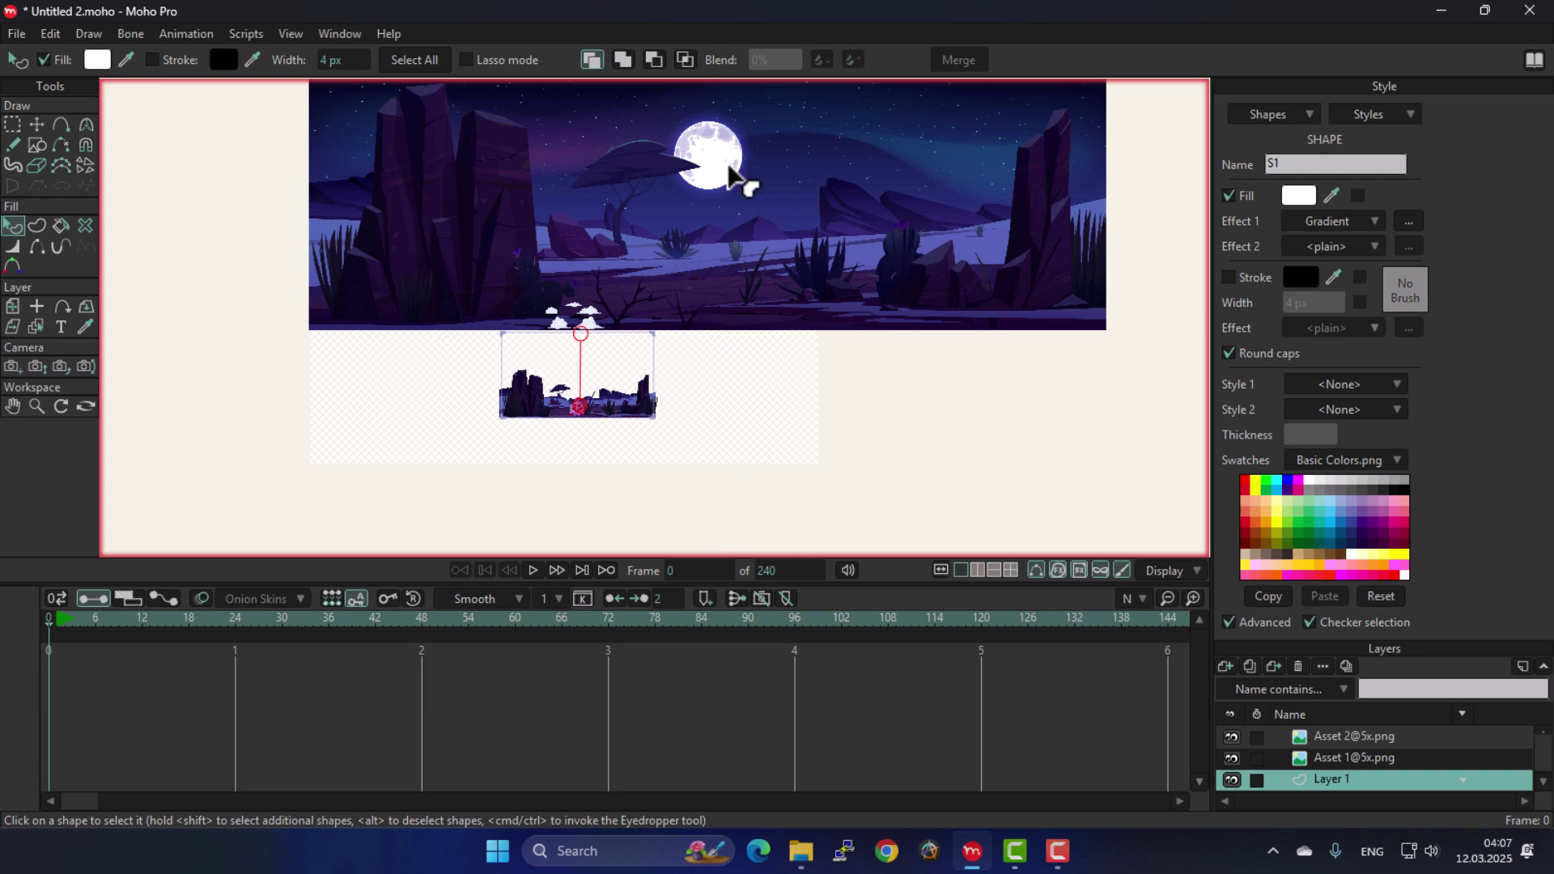
pyautogui.scroll(3, 696, 154)
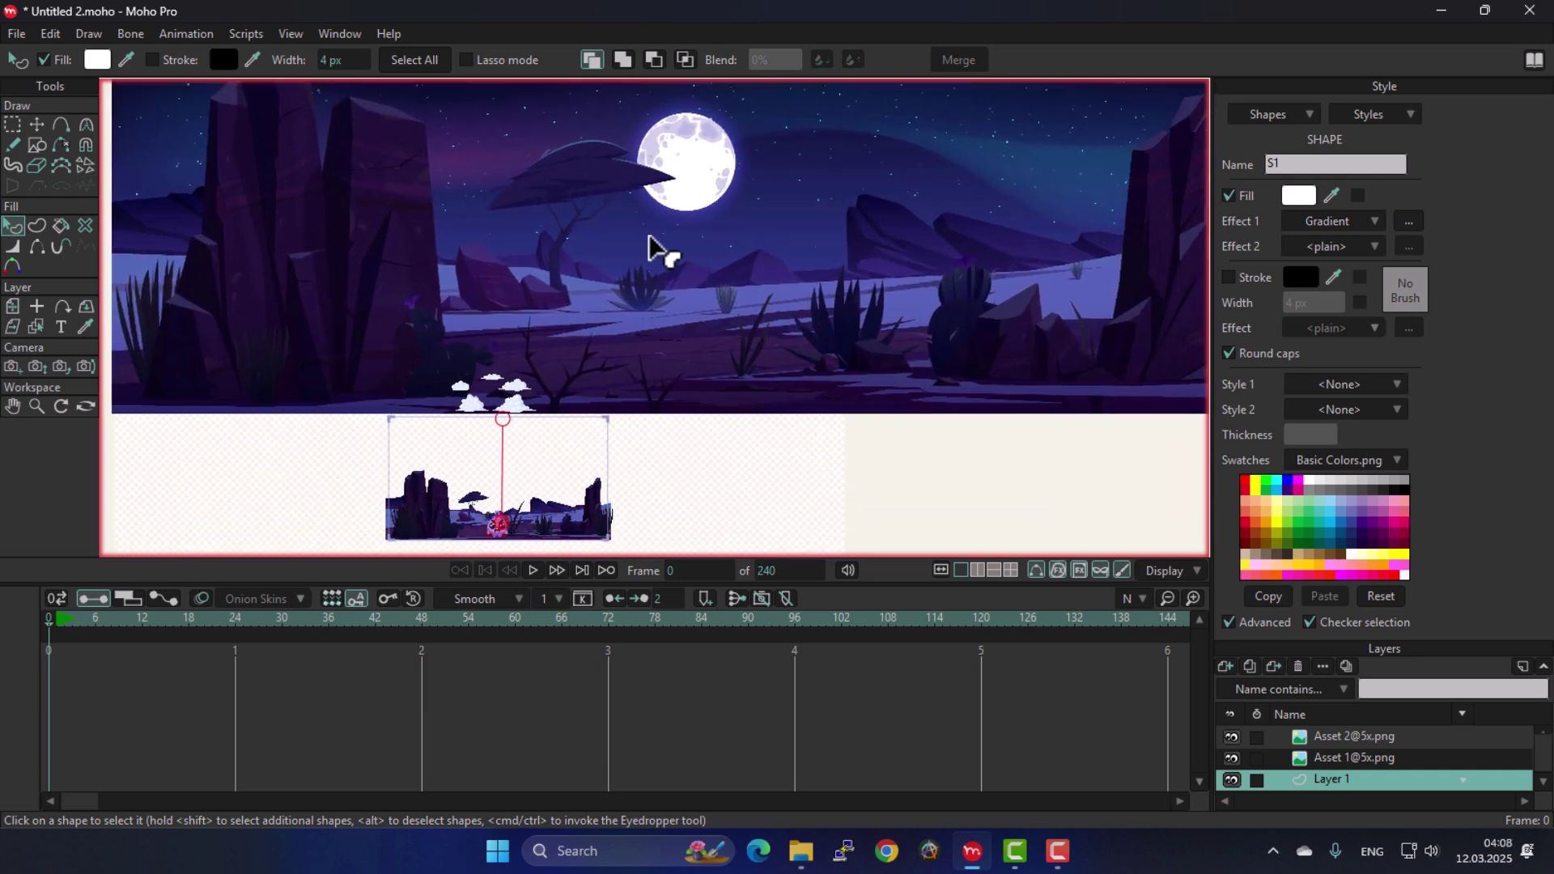
pyautogui.scroll(-1, 599, 425)
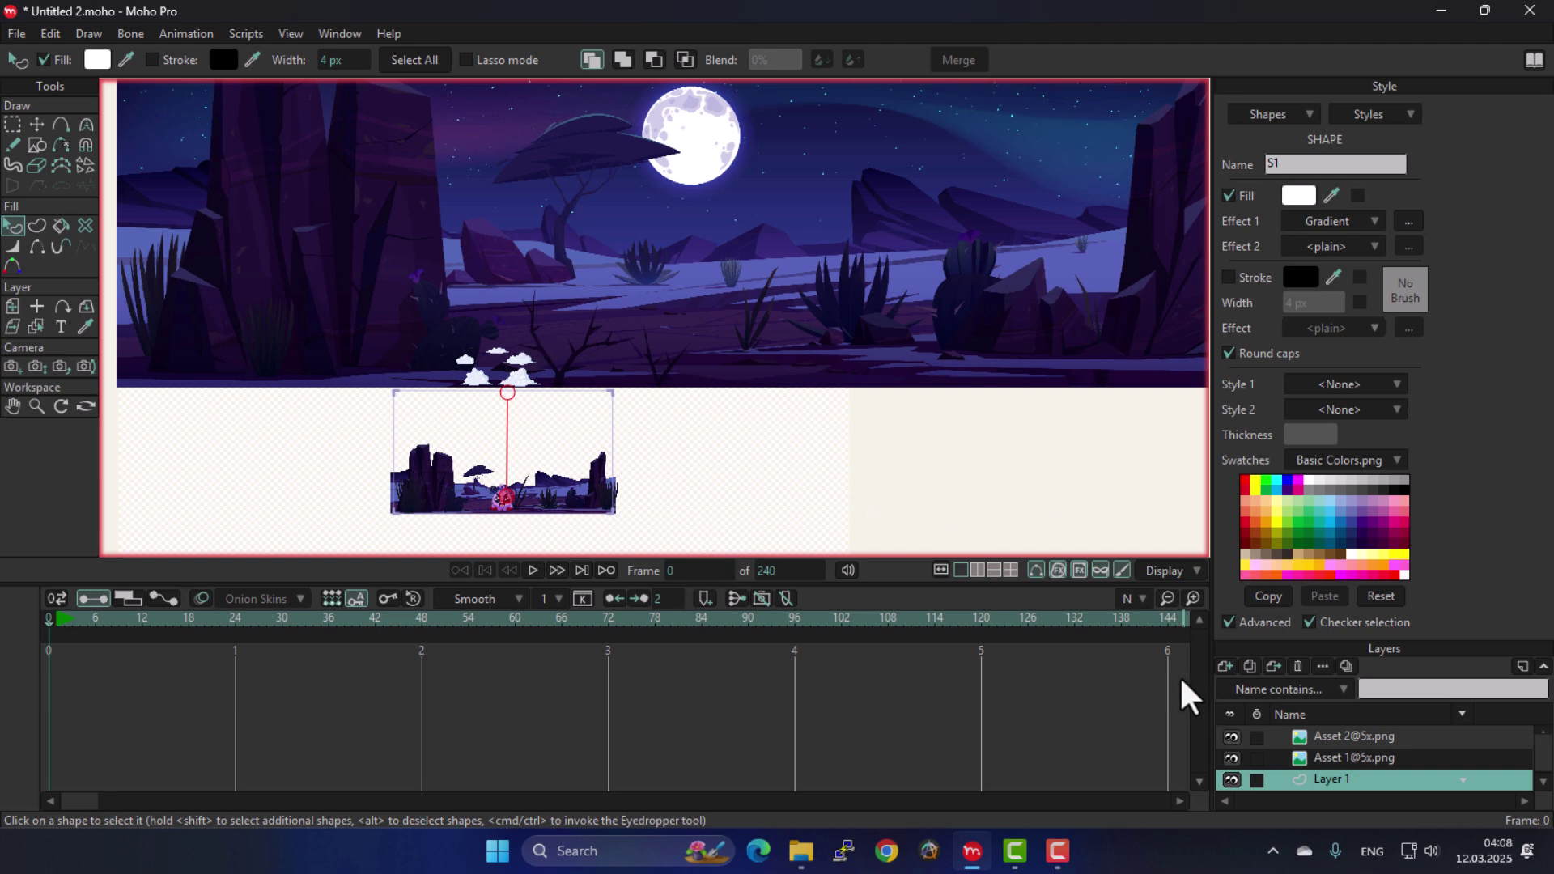
# Find the 3967.jpg reference picture among the layers and delete it.
pyautogui.click(1381, 757)
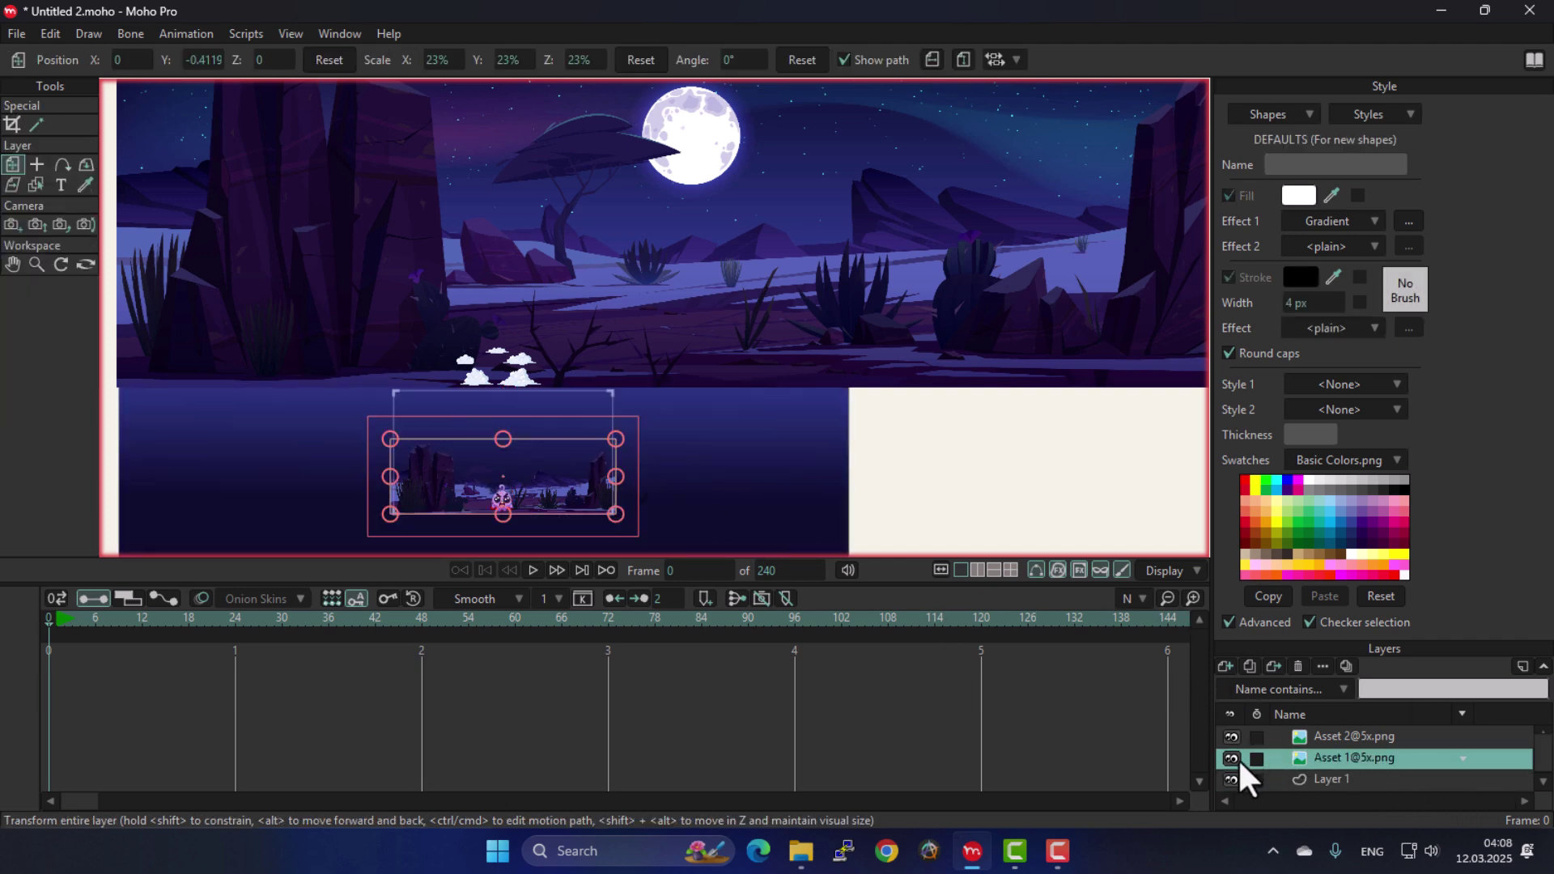
pyautogui.click(1328, 737)
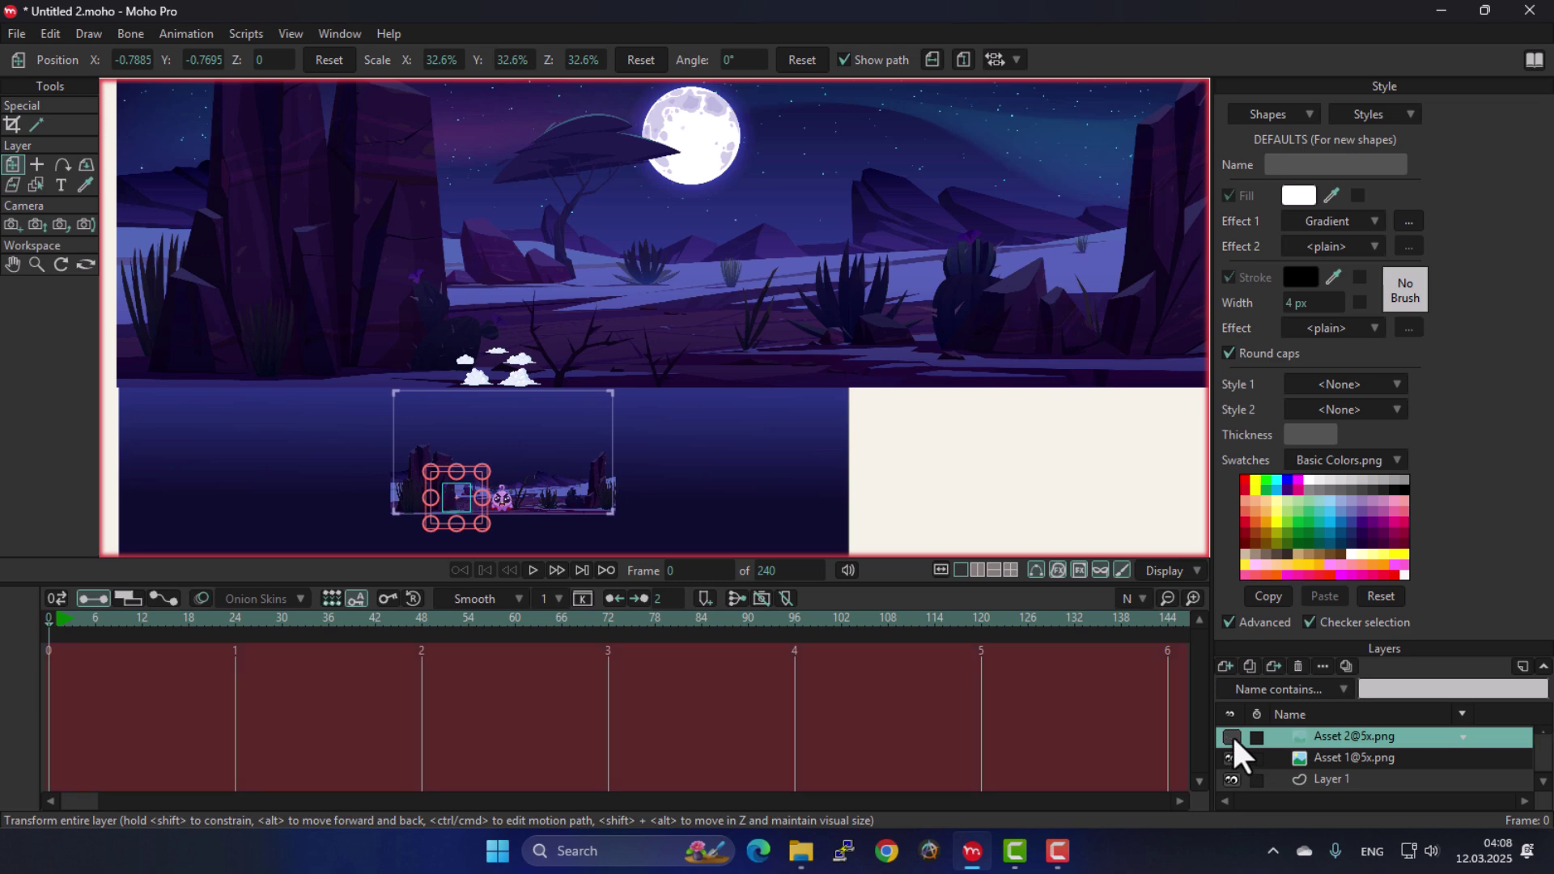
pyautogui.scroll(2, 1323, 761)
pyautogui.scroll(-2, 1314, 726)
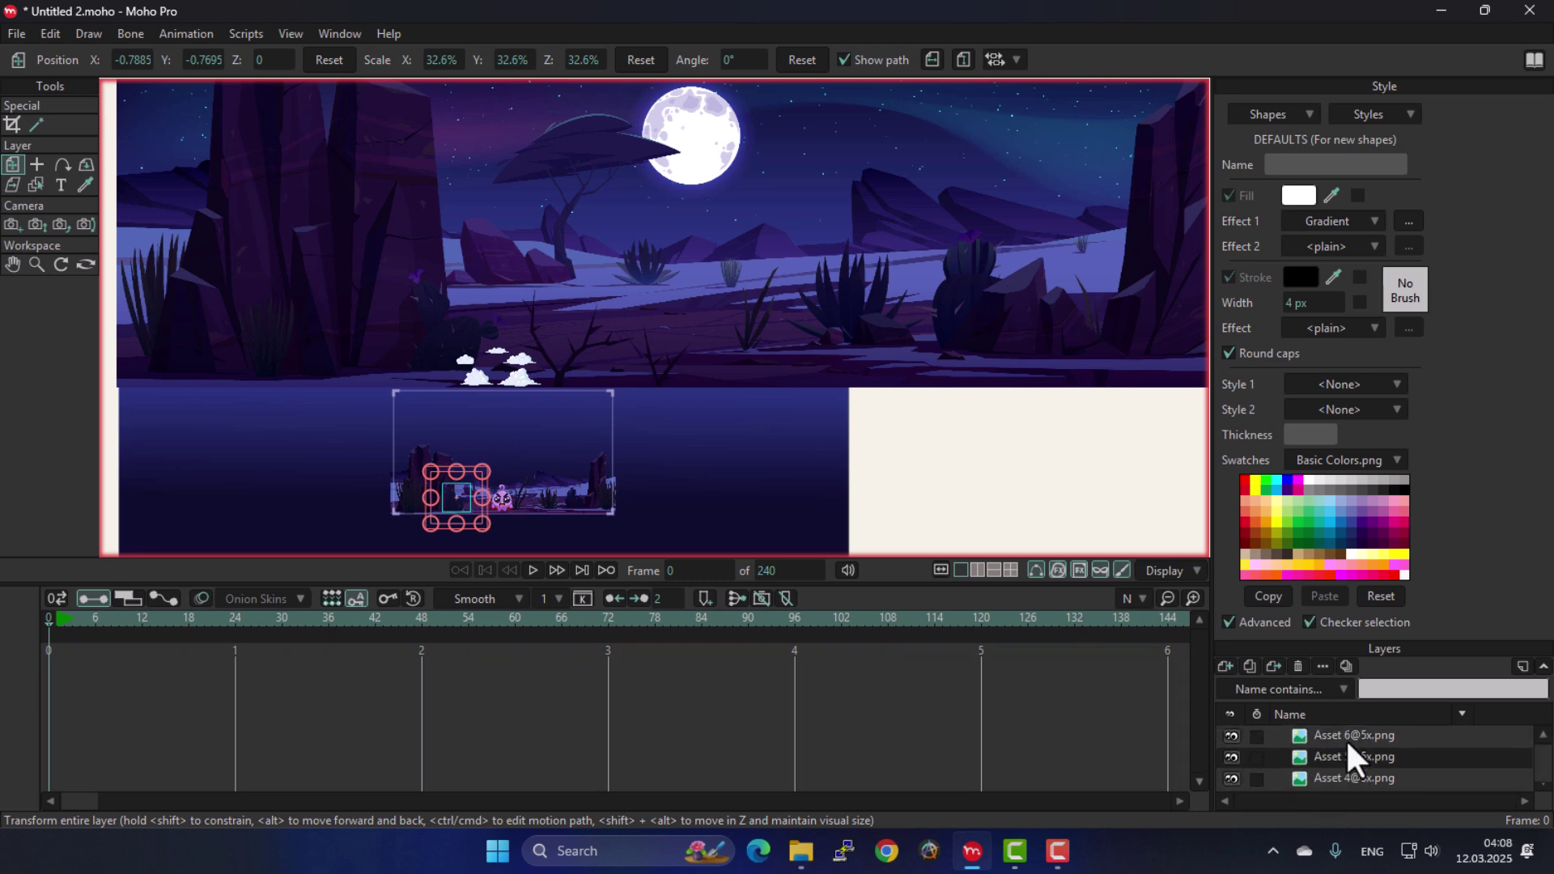
pyautogui.click(1345, 737)
pyautogui.scroll(-3, 1346, 745)
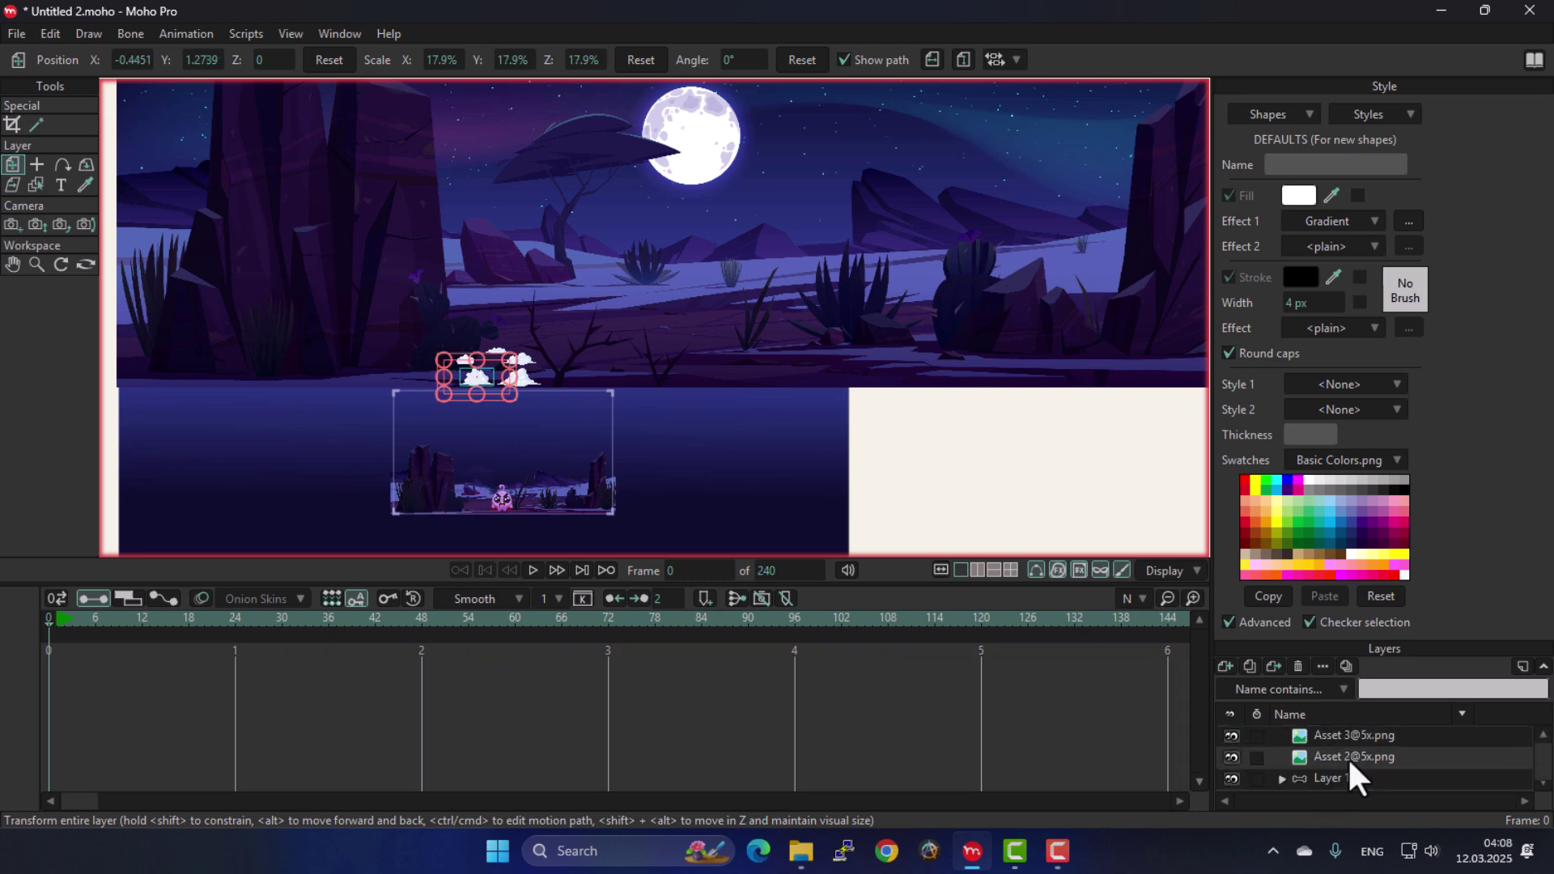
pyautogui.click(1347, 756)
pyautogui.scroll(-2, 1347, 758)
pyautogui.click(1347, 758)
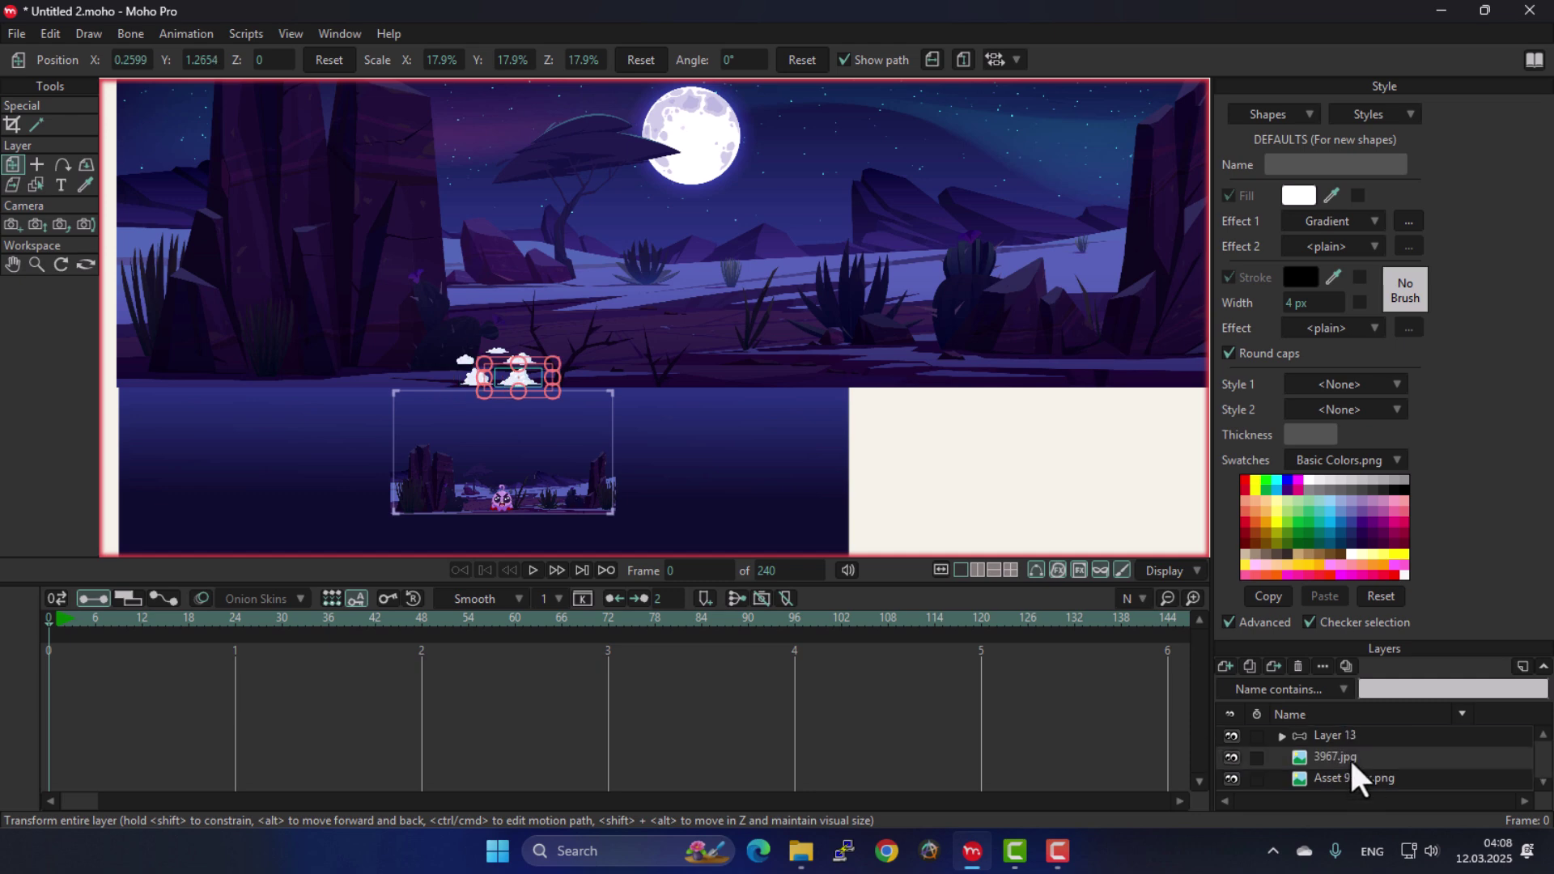
pyautogui.doubleClick(1236, 761)
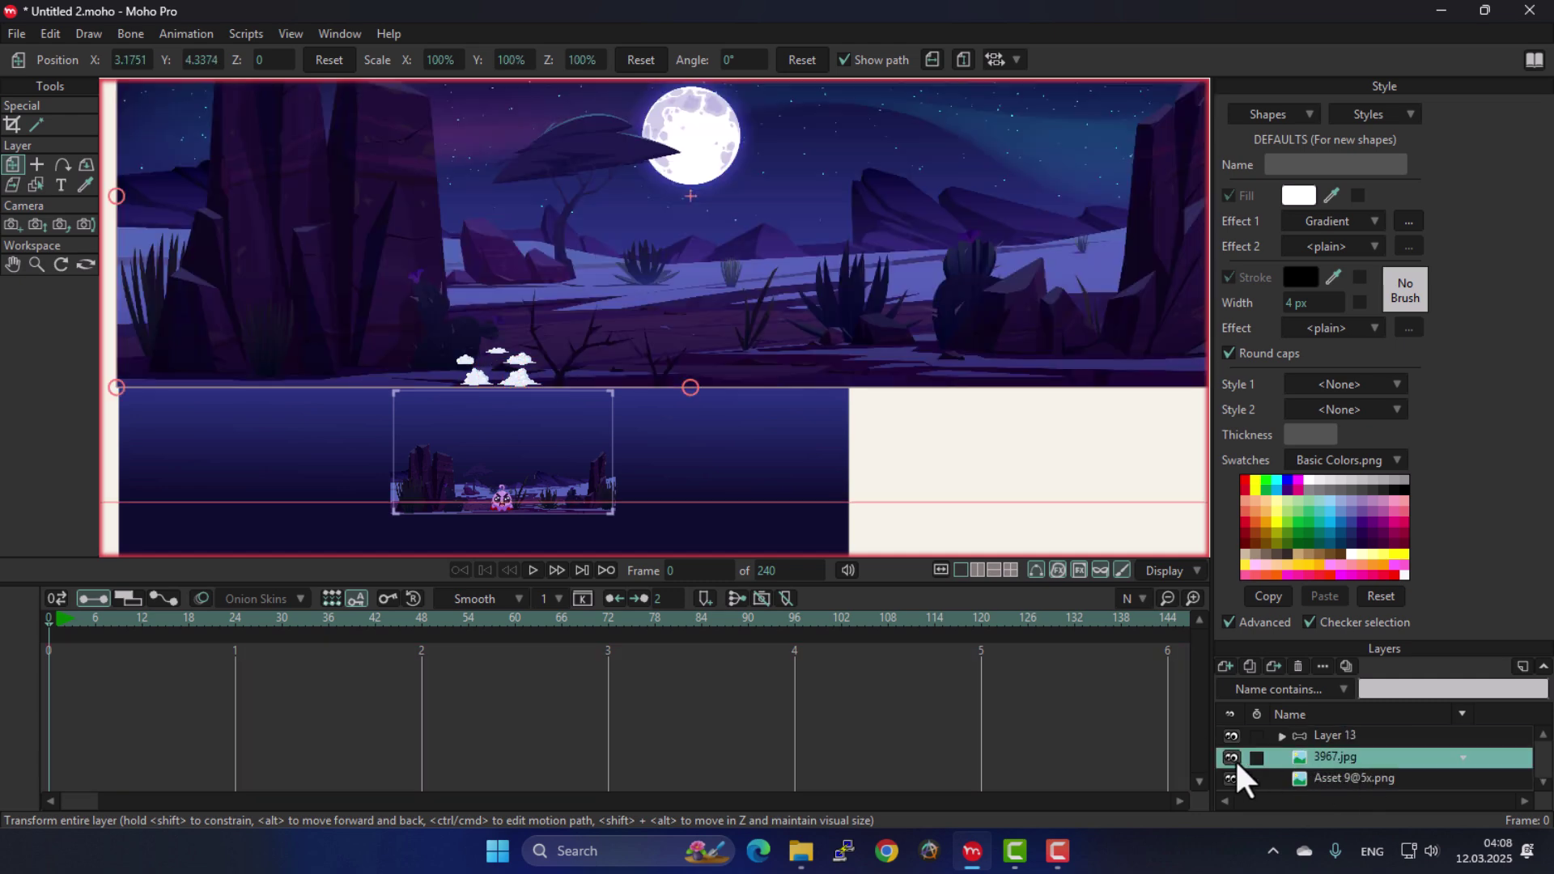
pyautogui.click(1297, 665)
# Render frame 0 to check the sky gradient behind the desert scene, and close the preview.
pyautogui.scroll(-3, 769, 368)
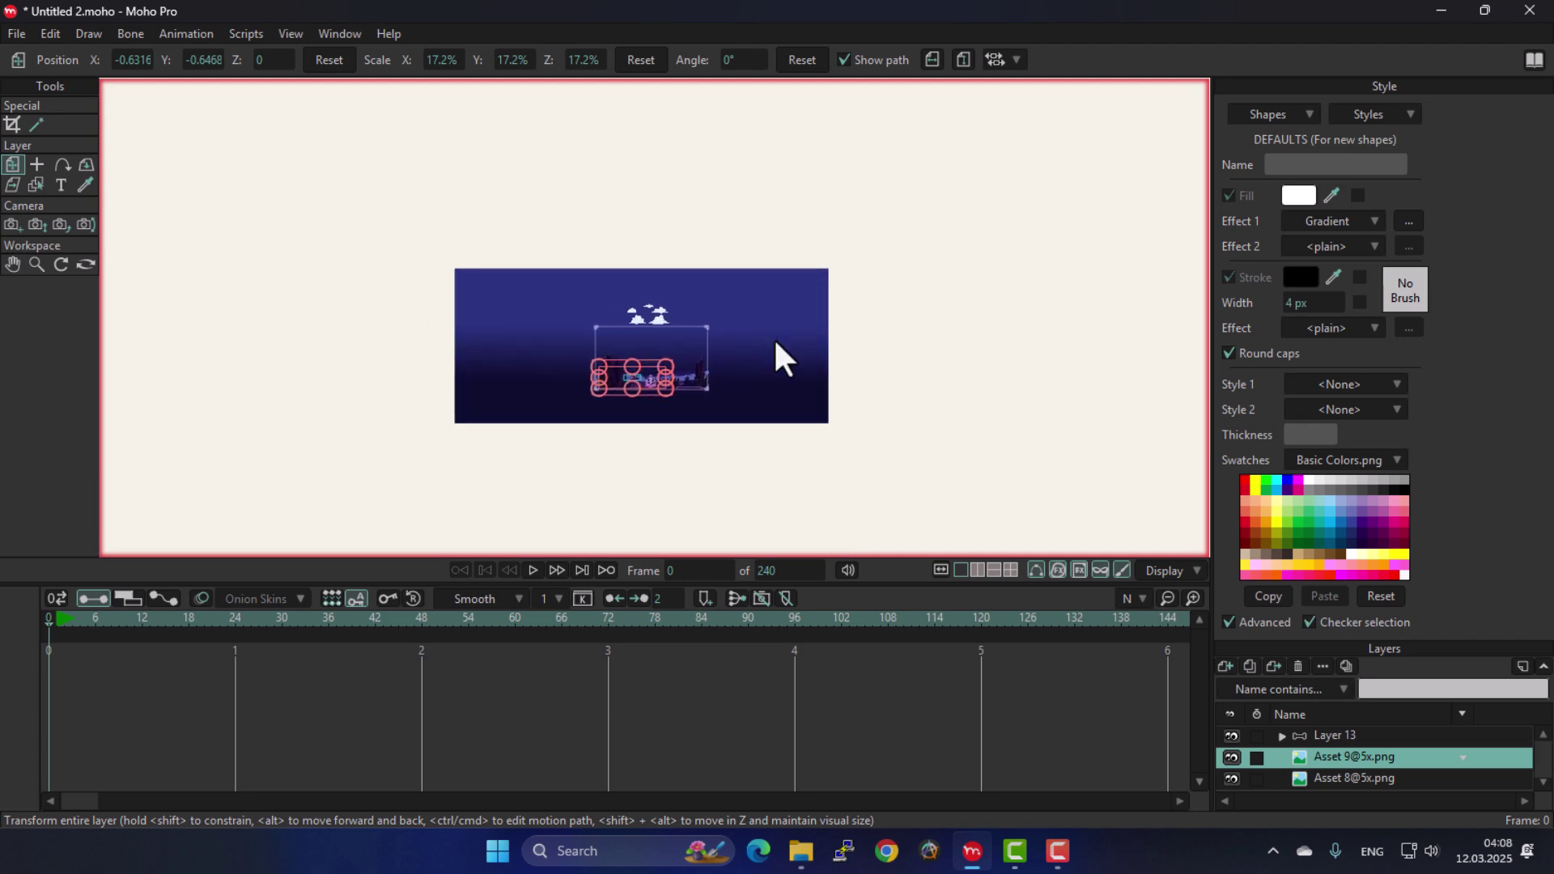
pyautogui.scroll(5, 728, 380)
pyautogui.scroll(4, 611, 408)
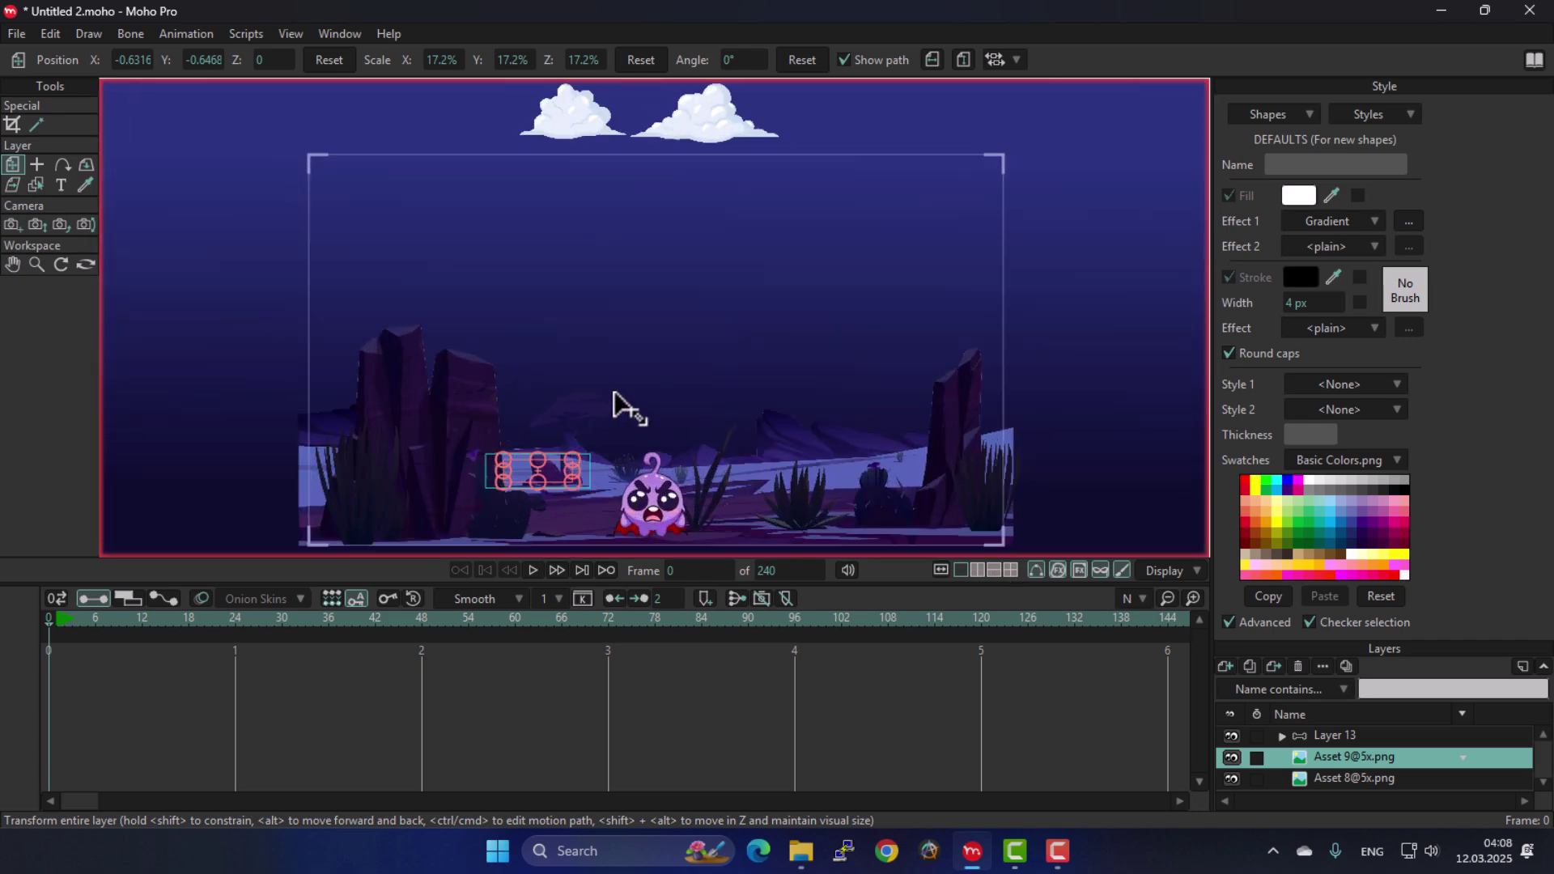
pyautogui.hotkey('ctrl', 'r')
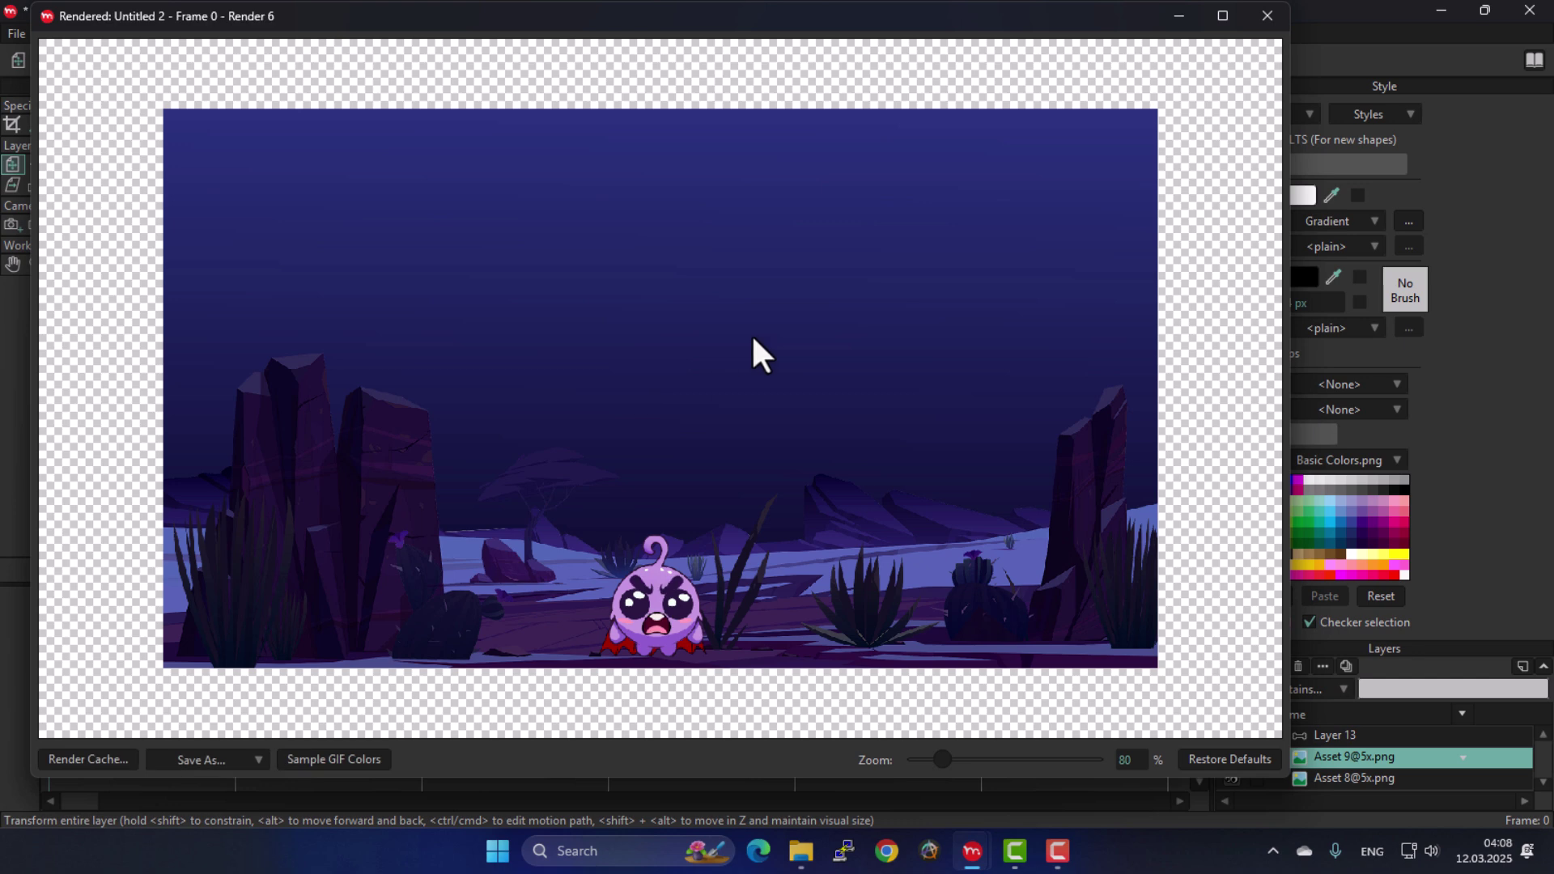
pyautogui.click(1268, 15)
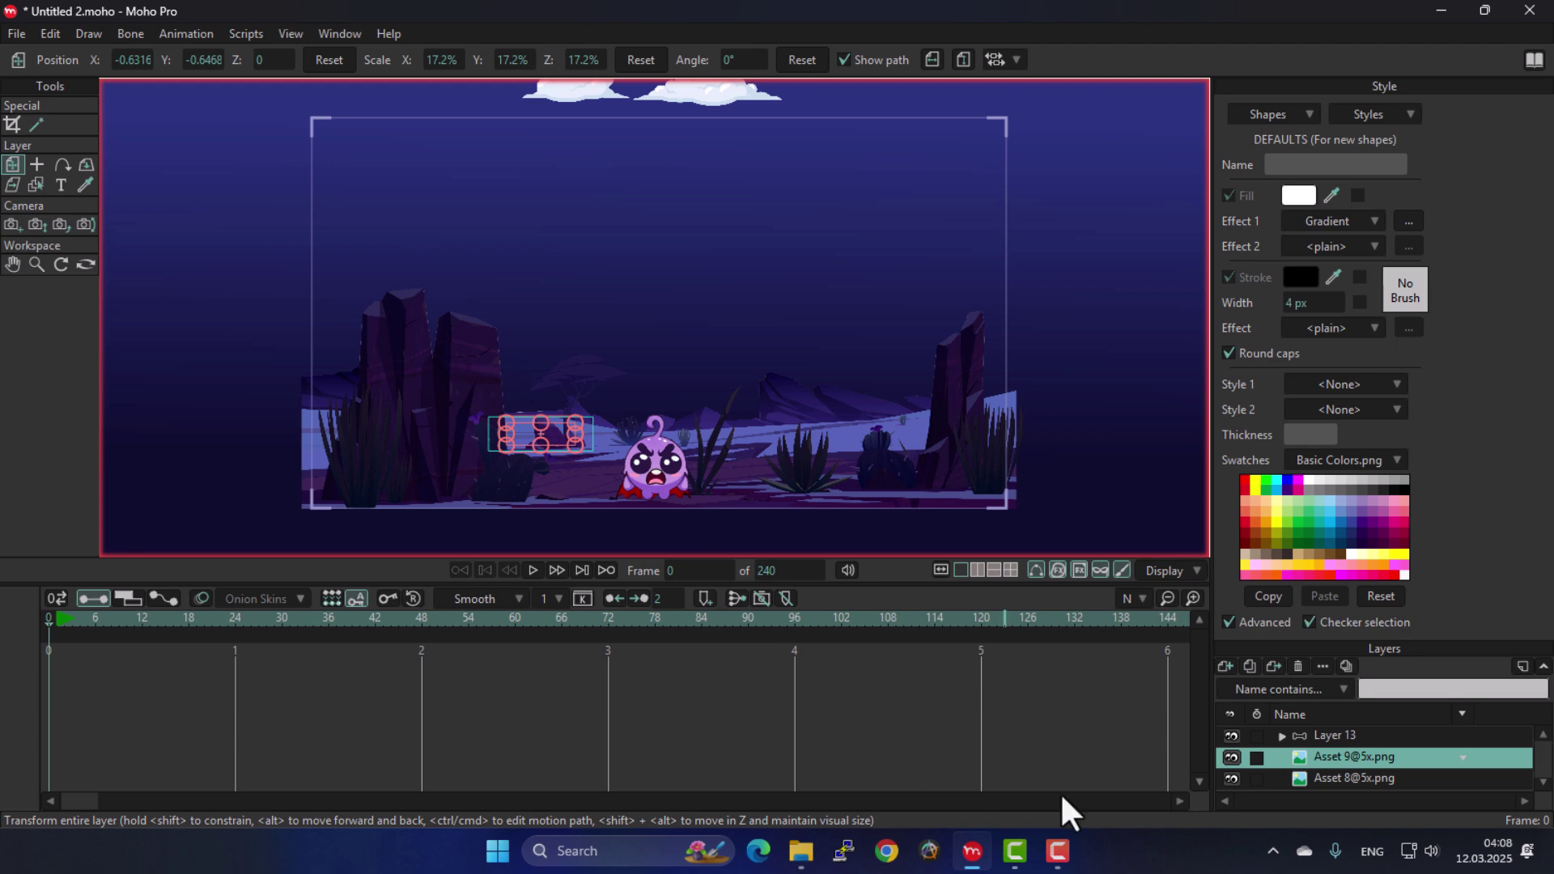
# Reverse the Layer 1 sky gradient, placing its start handle near the frame's upper edge and its end handle at the horizon, and preview the render.
pyautogui.scroll(-1, 1394, 755)
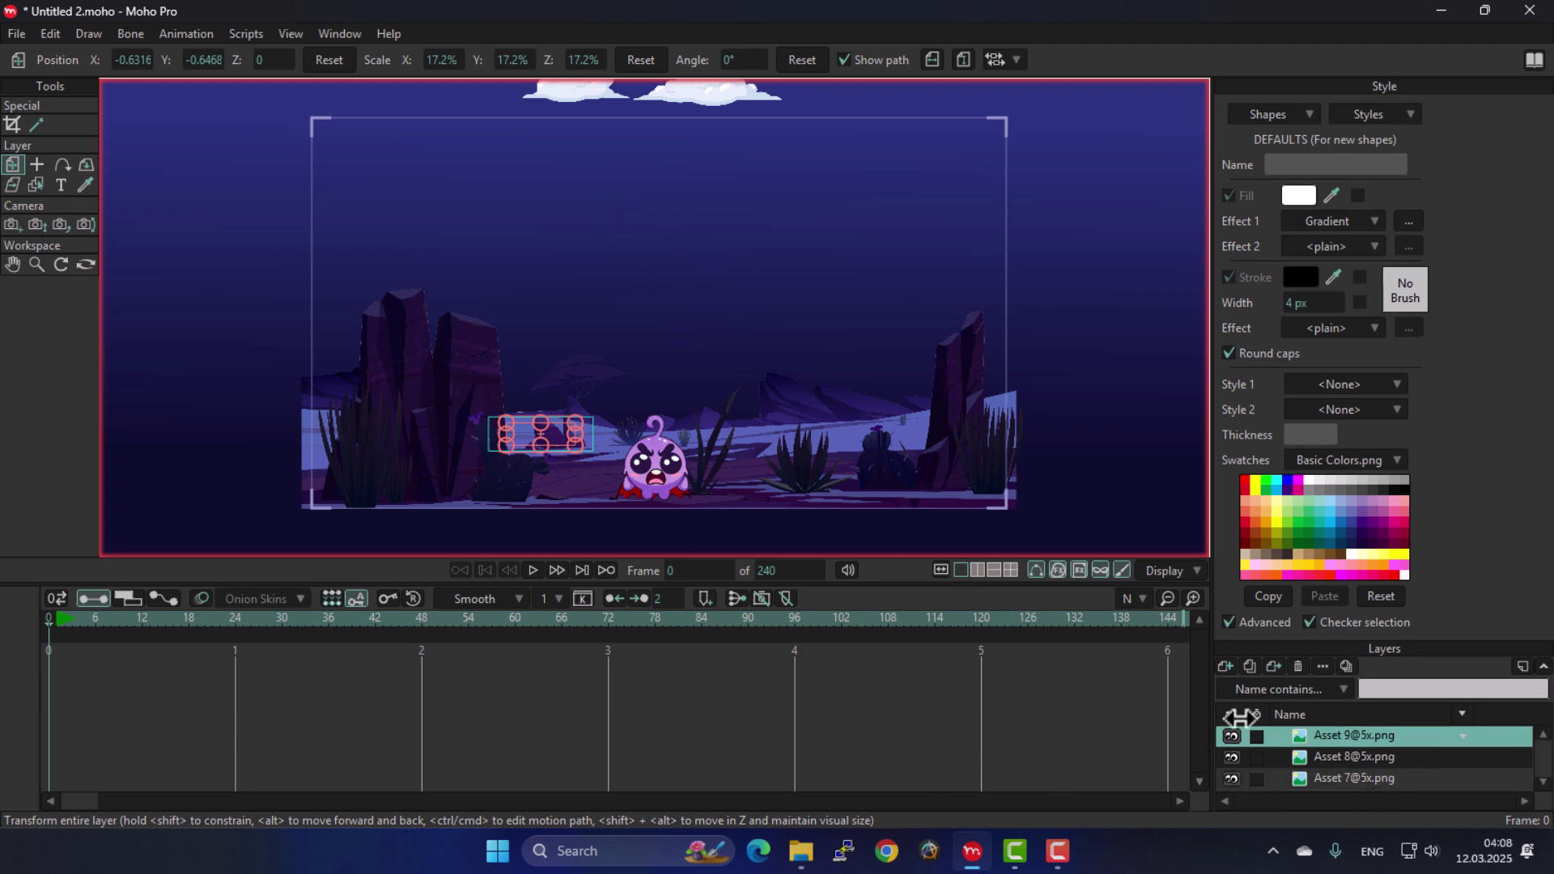
pyautogui.scroll(-1, 1379, 789)
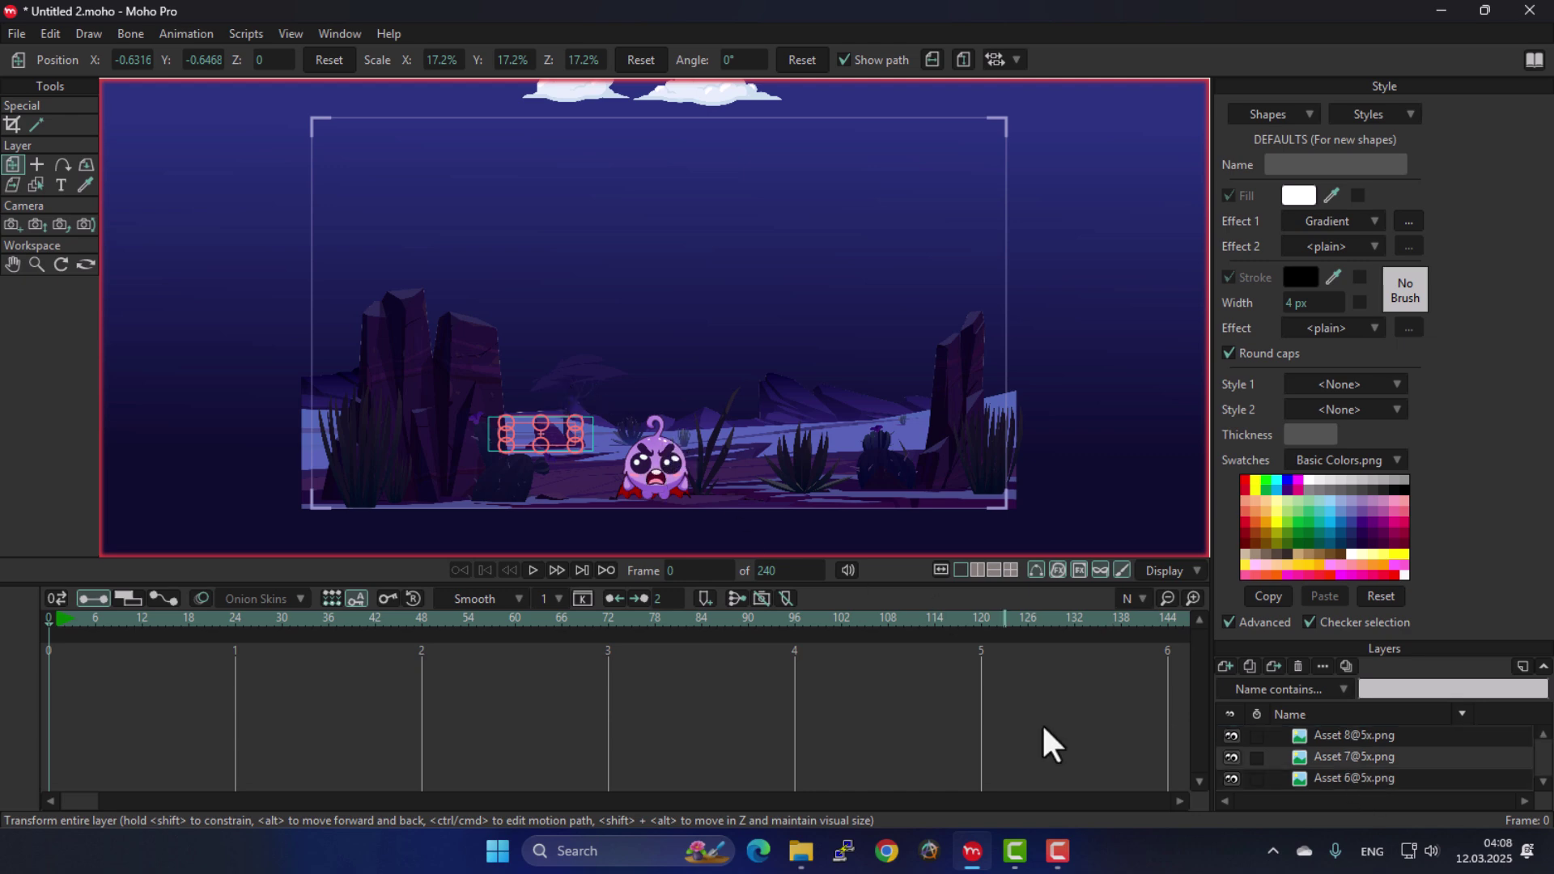
pyautogui.scroll(-6, 1360, 777)
pyautogui.click(1347, 771)
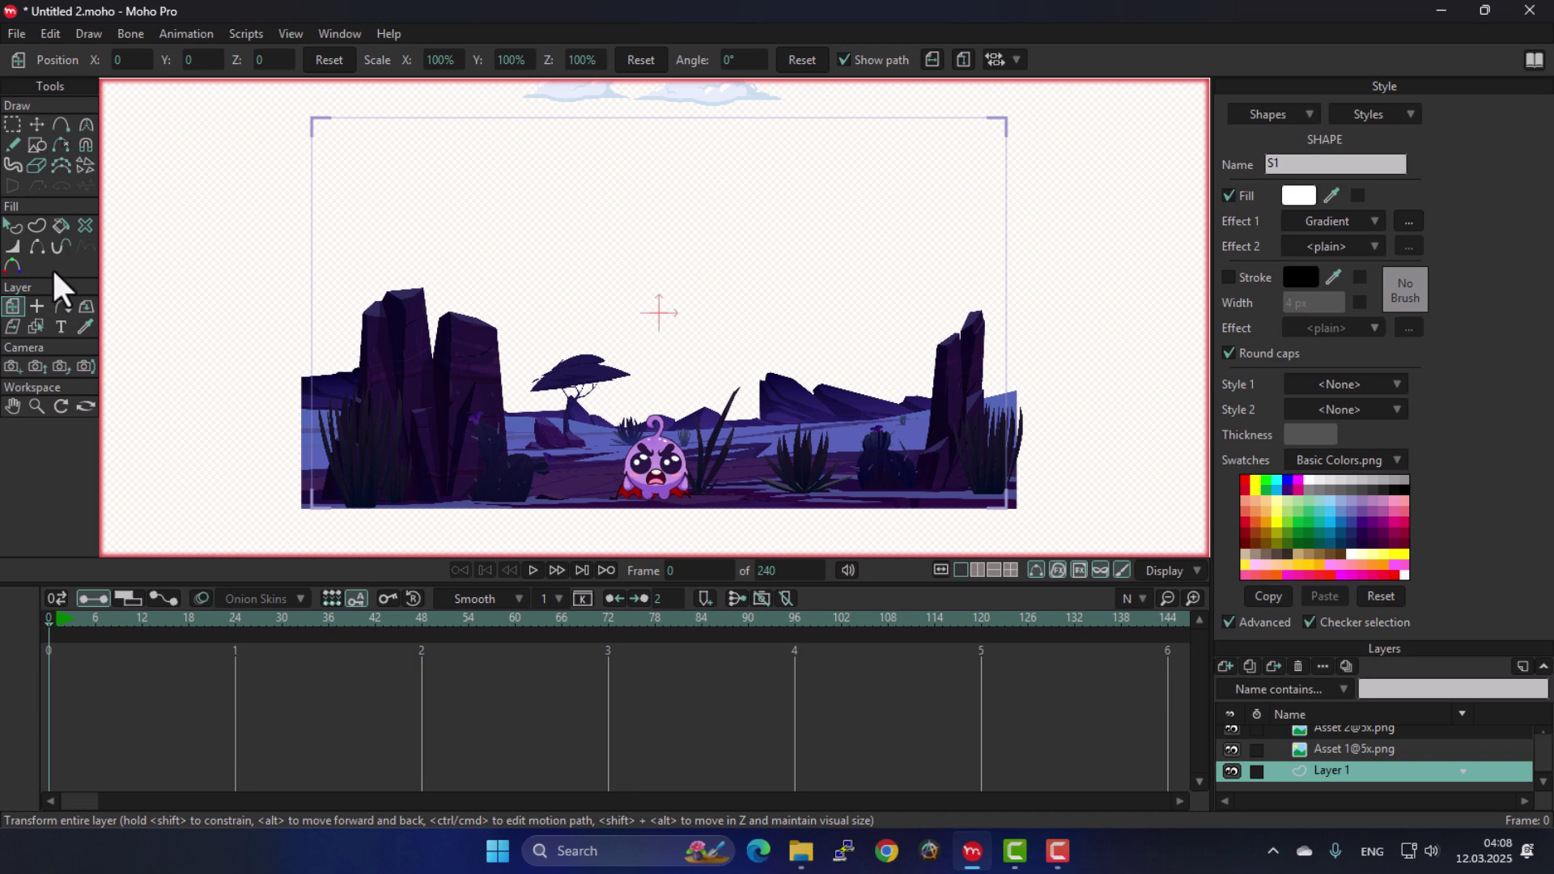
pyautogui.click(13, 227)
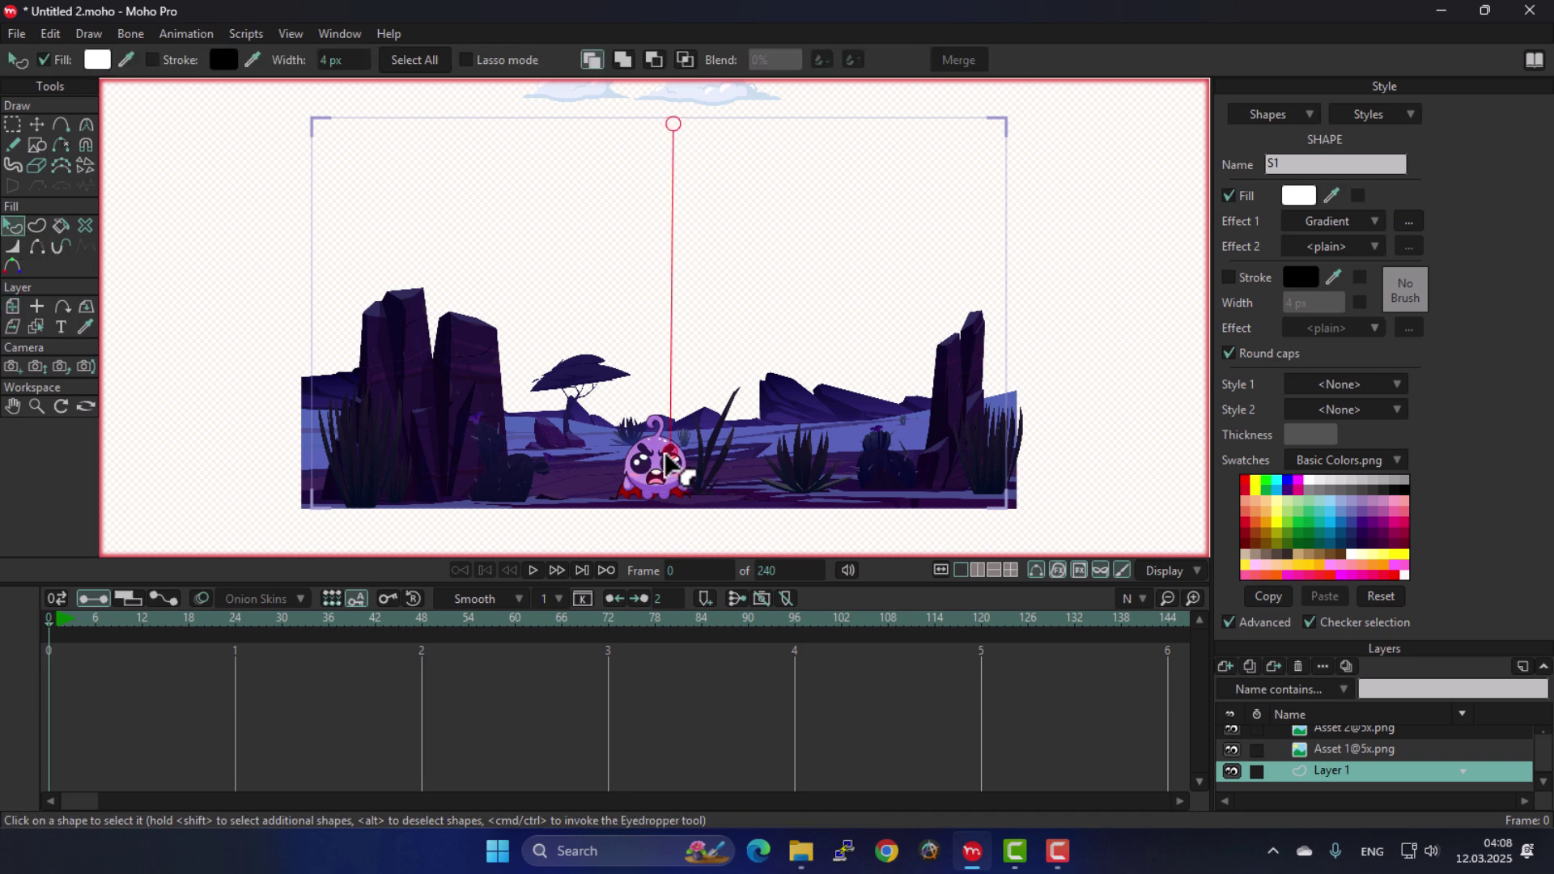
pyautogui.moveTo(680, 486); pyautogui.dragTo(662, 519)
pyautogui.moveTo(678, 201); pyautogui.dragTo(661, 387)
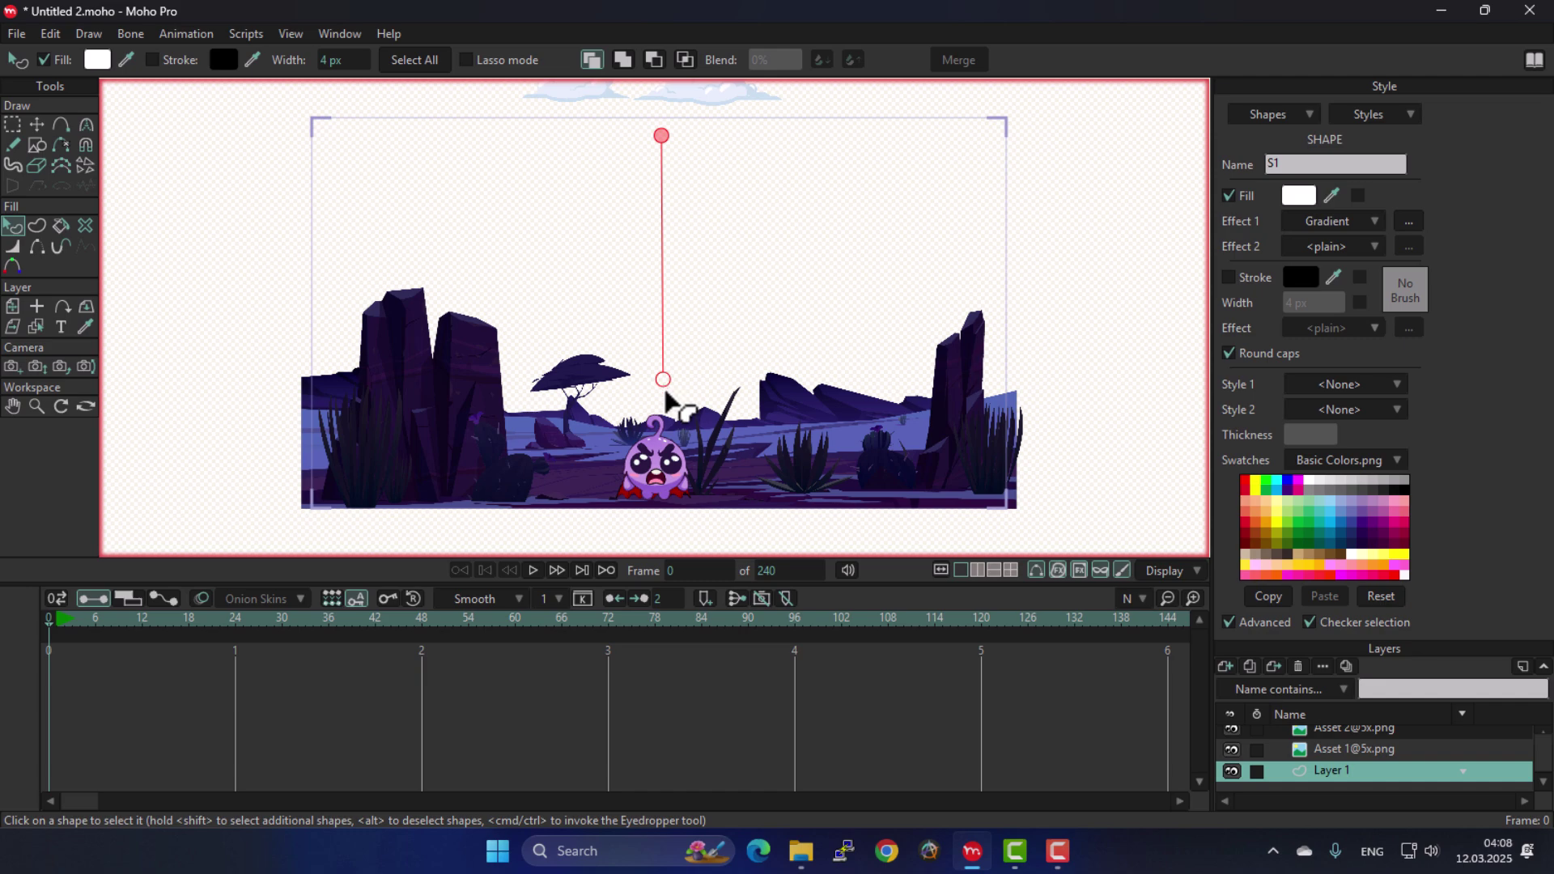
pyautogui.hotkey('ctrl', 'r')
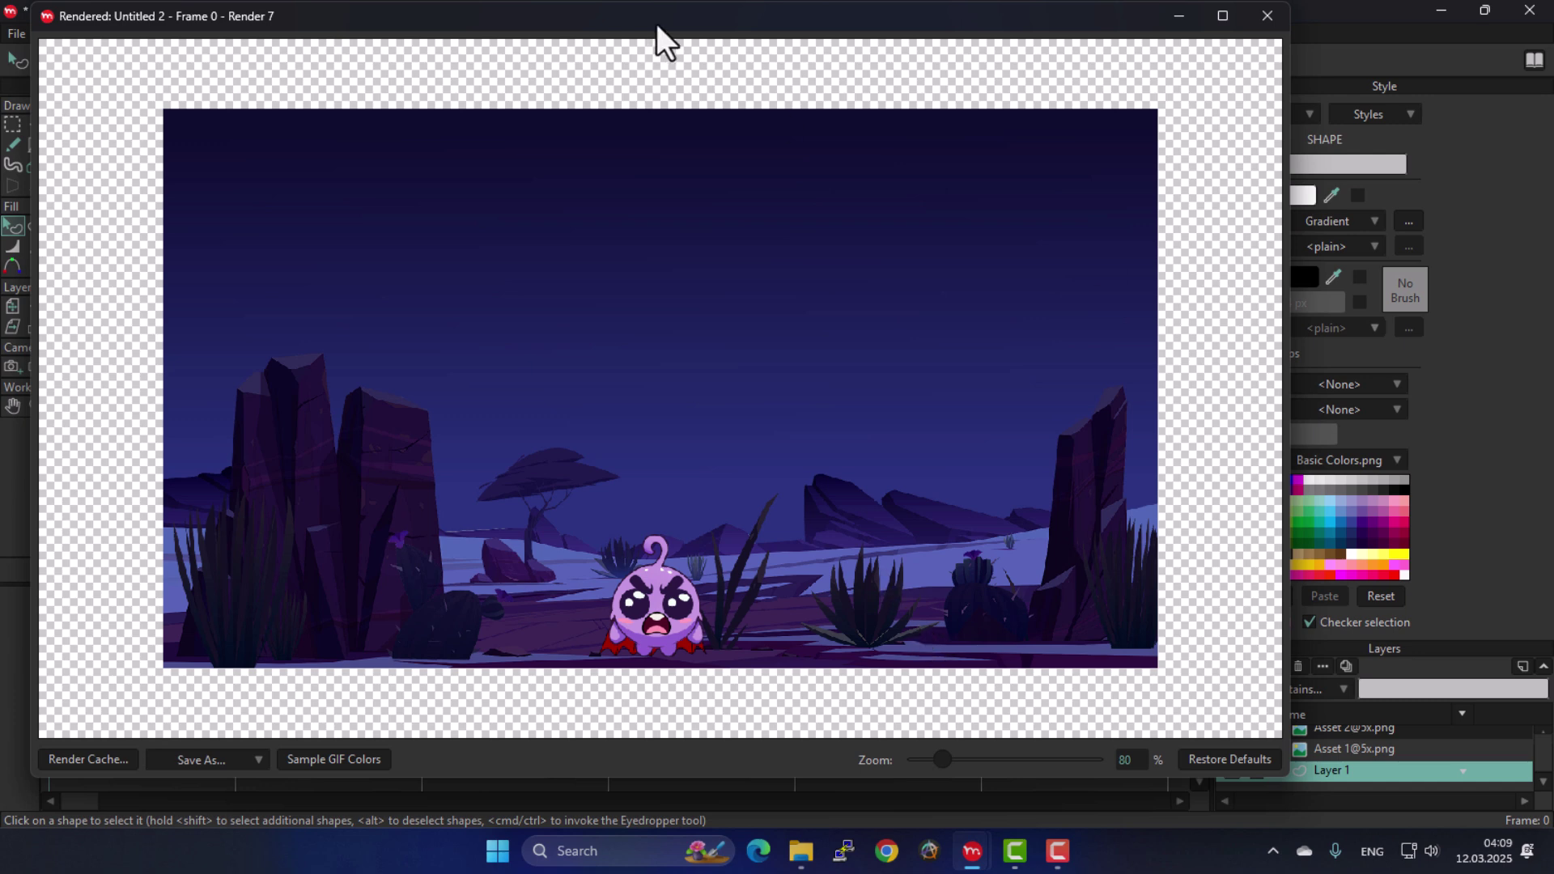
pyautogui.click(1268, 16)
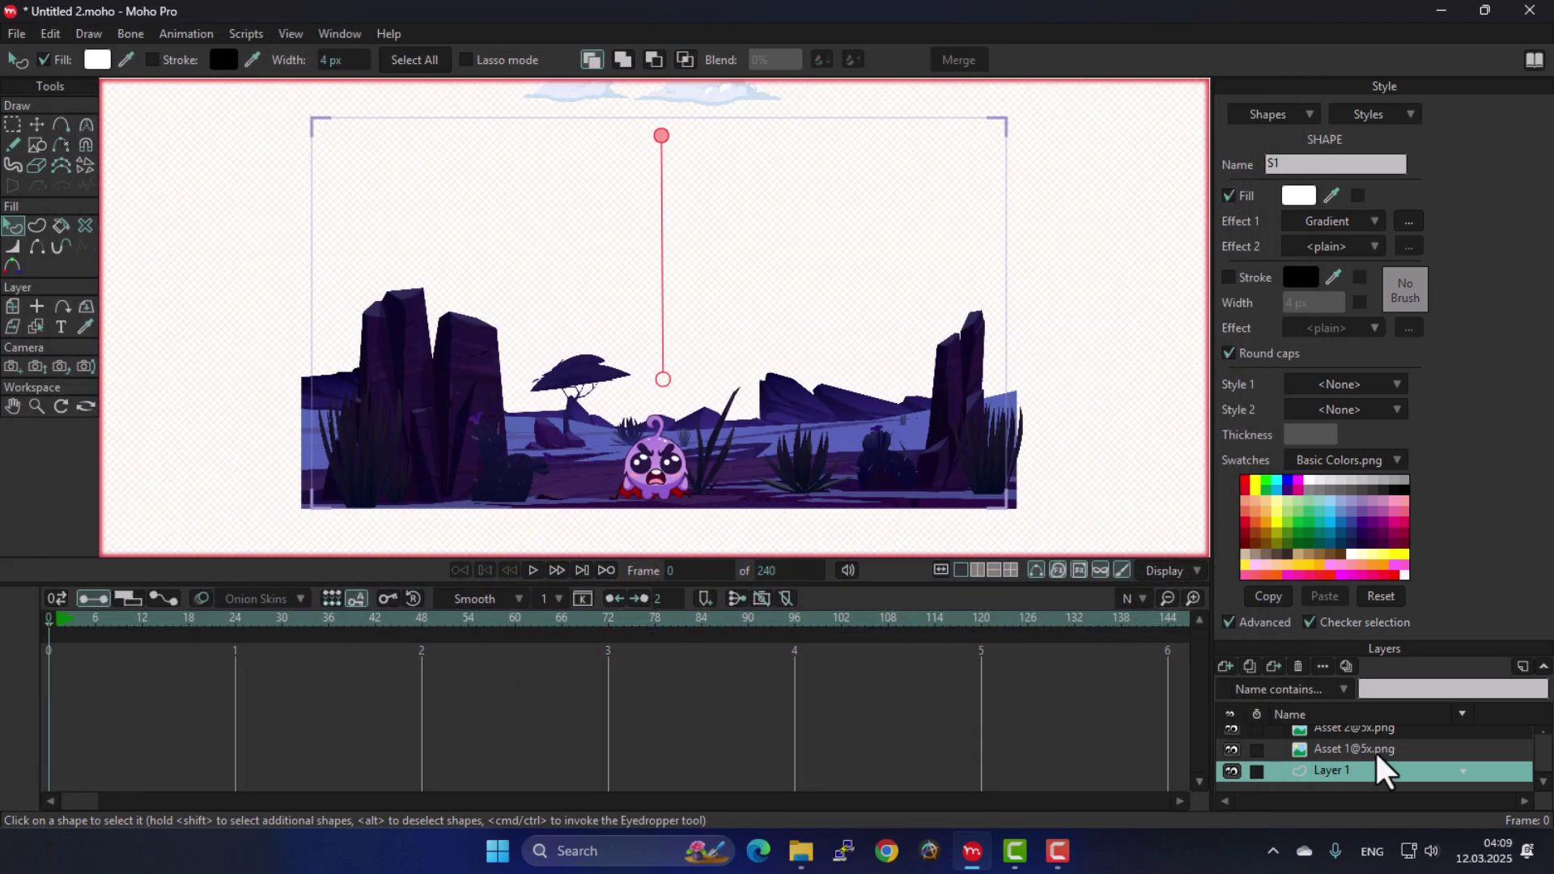
# Select the character's Layer 13, render a preview, play and scrub its flying animation against the new sky, and return to frame 0.
pyautogui.scroll(3, 1384, 773)
pyautogui.scroll(2, 1386, 778)
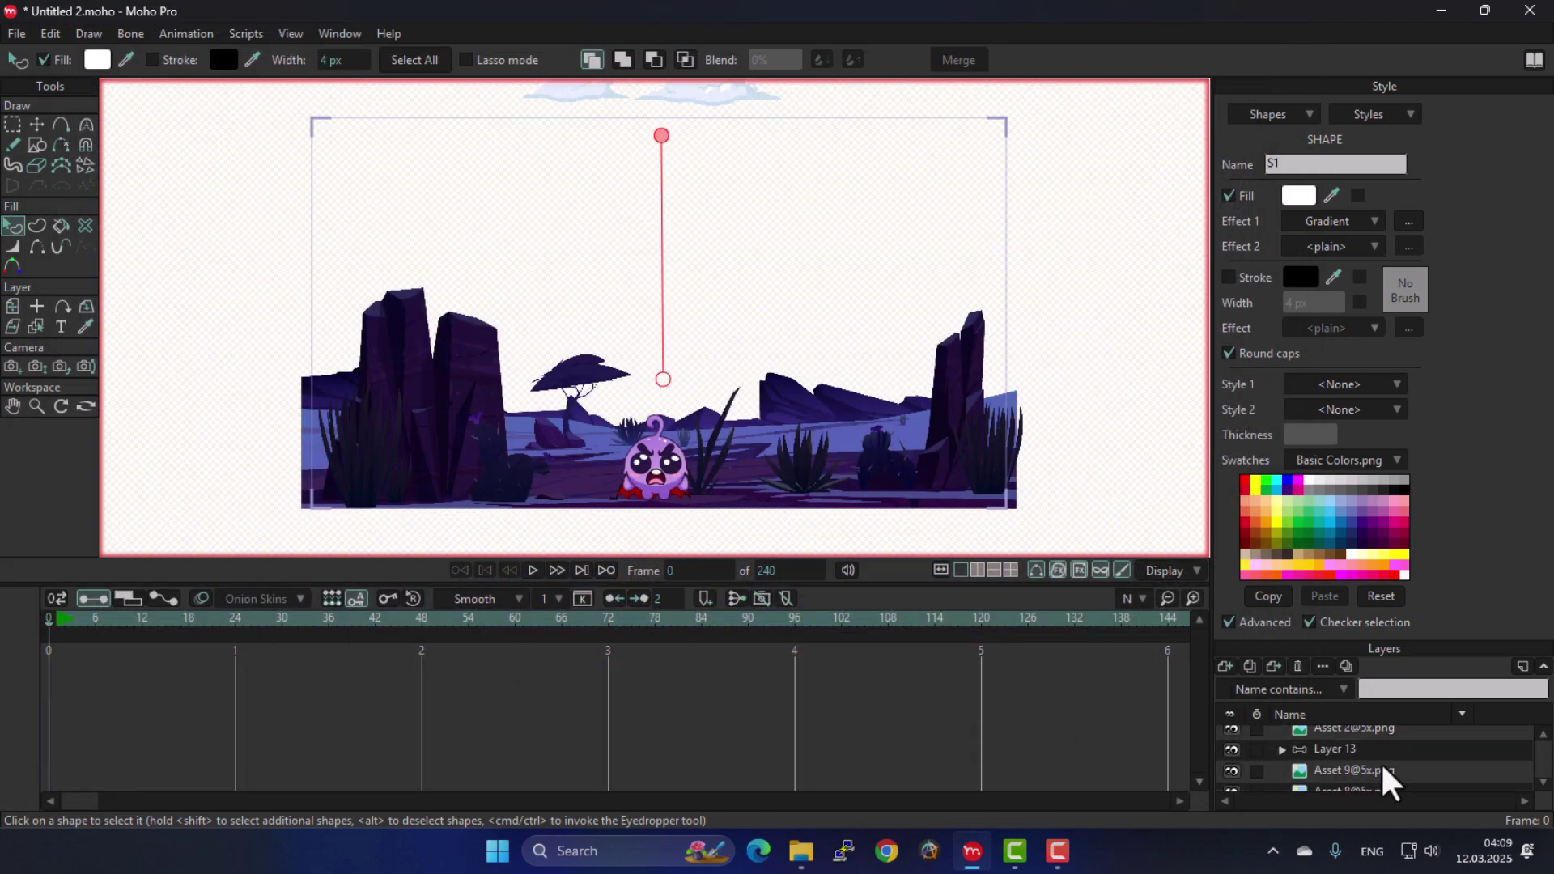
pyautogui.click(1261, 751)
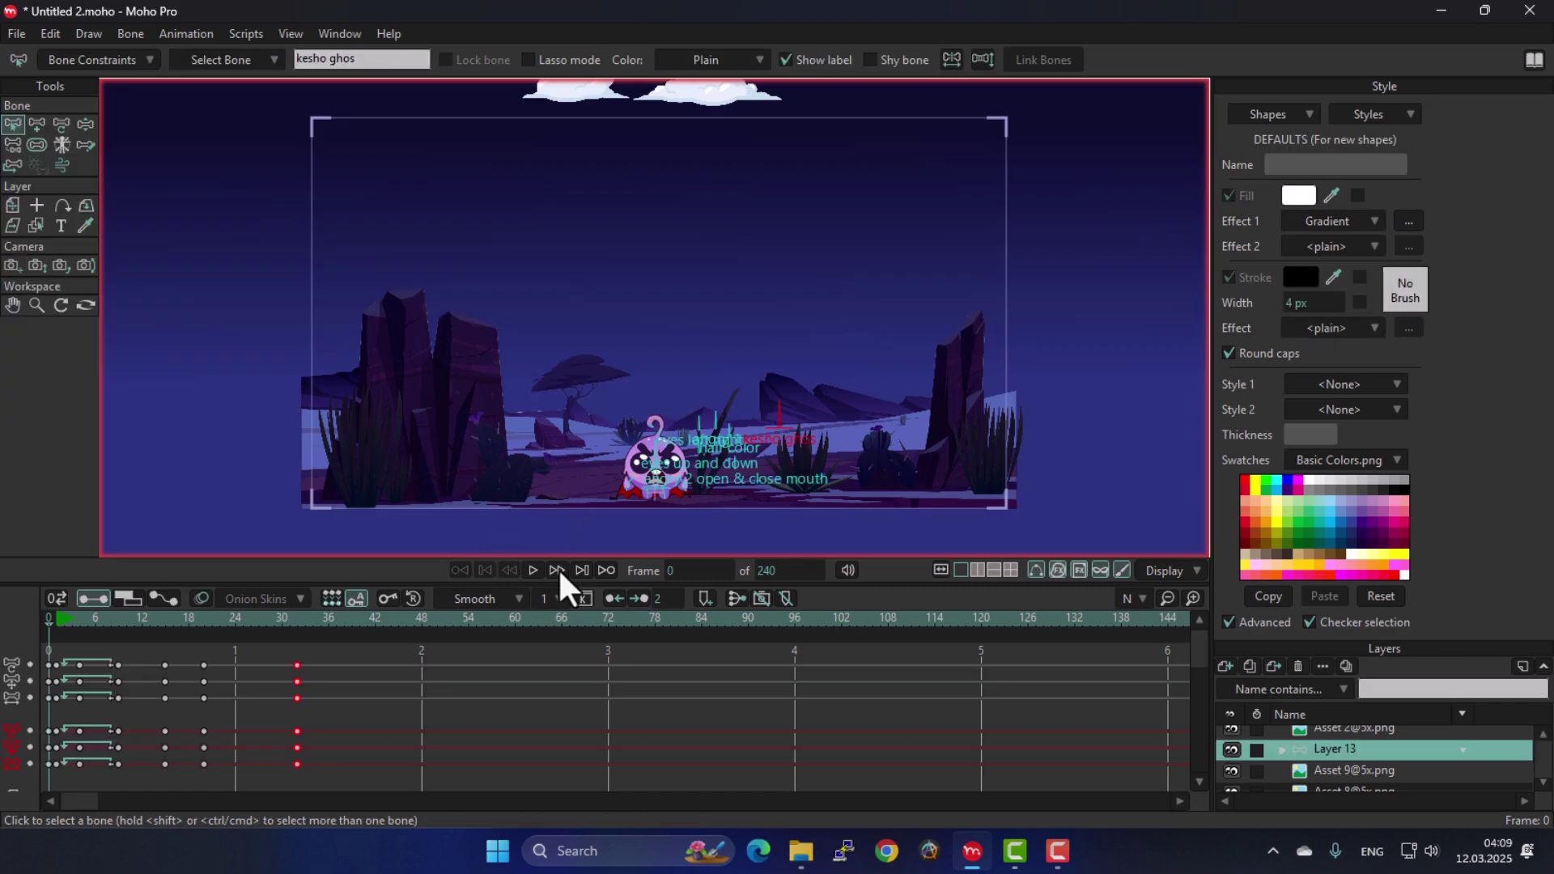
pyautogui.hotkey('ctrl', 'r')
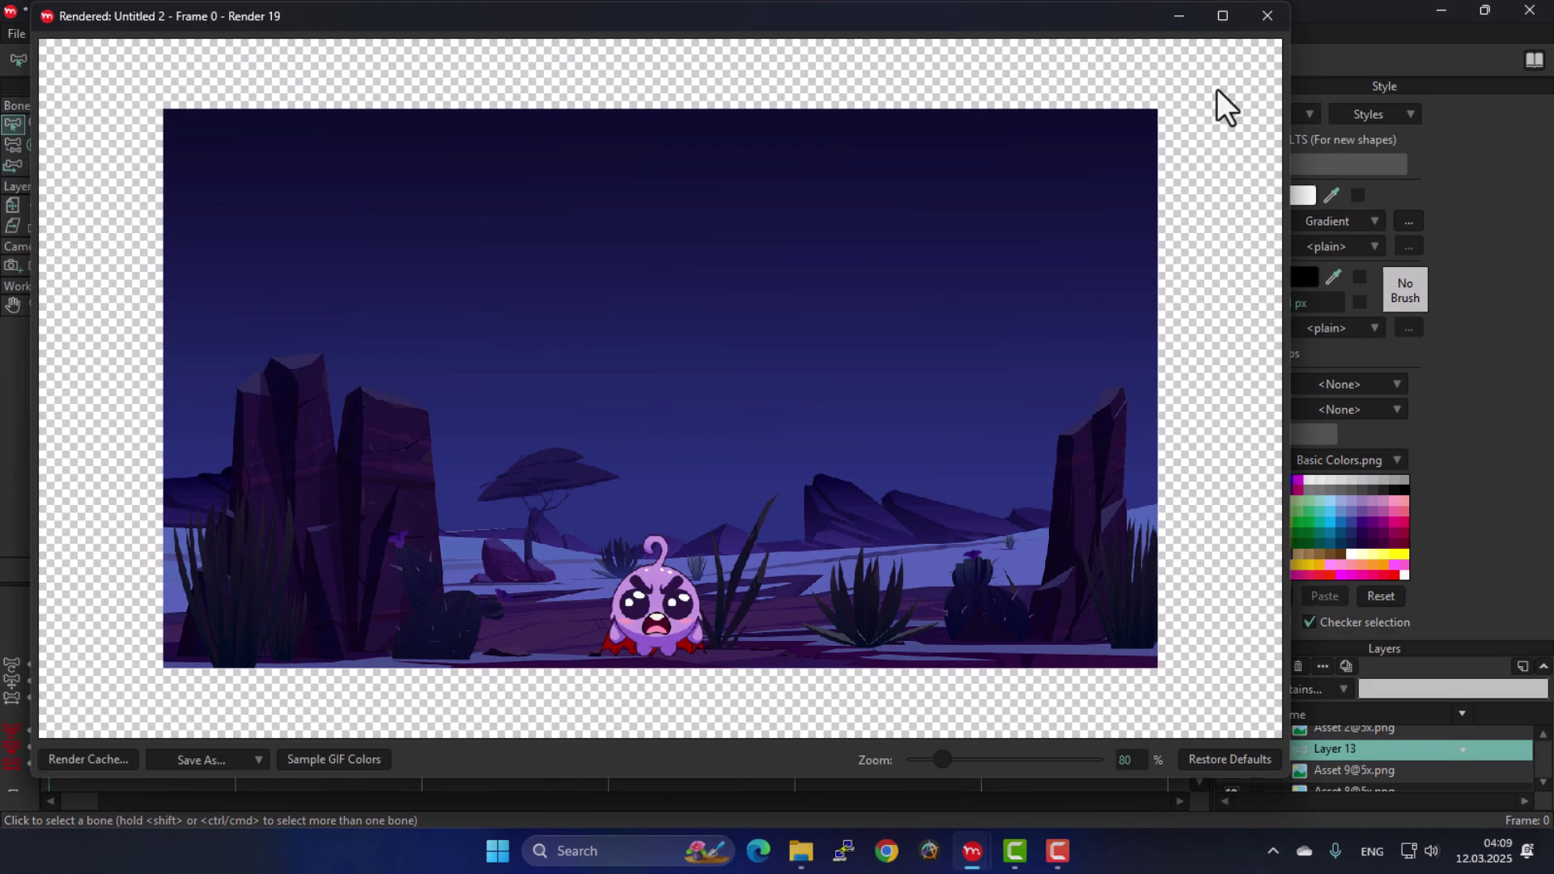
pyautogui.click(1268, 16)
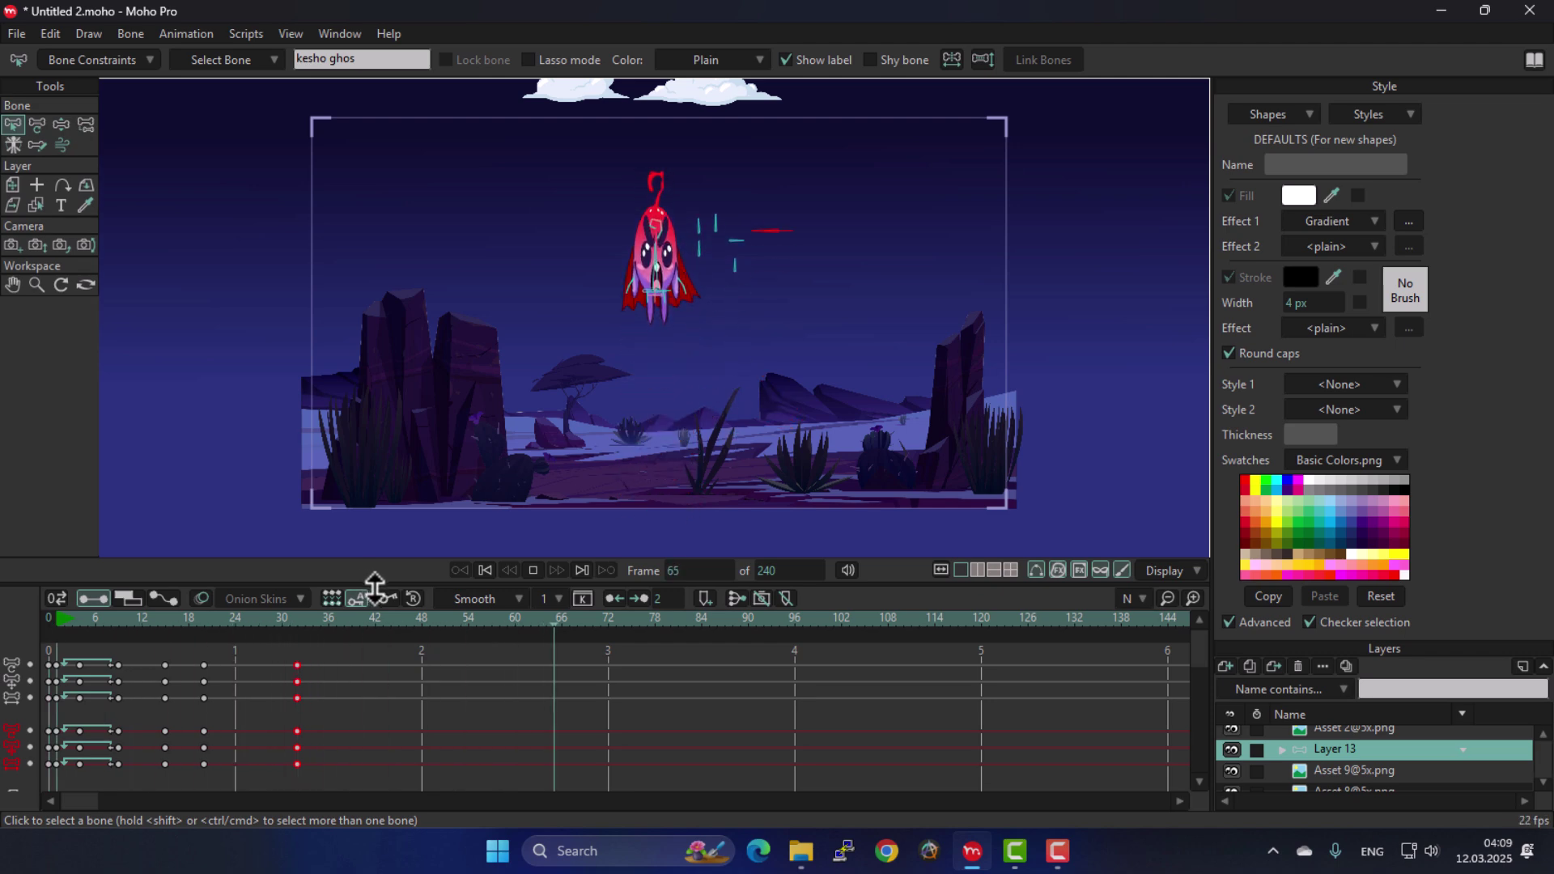
pyautogui.press('space')
pyautogui.click(48, 616)
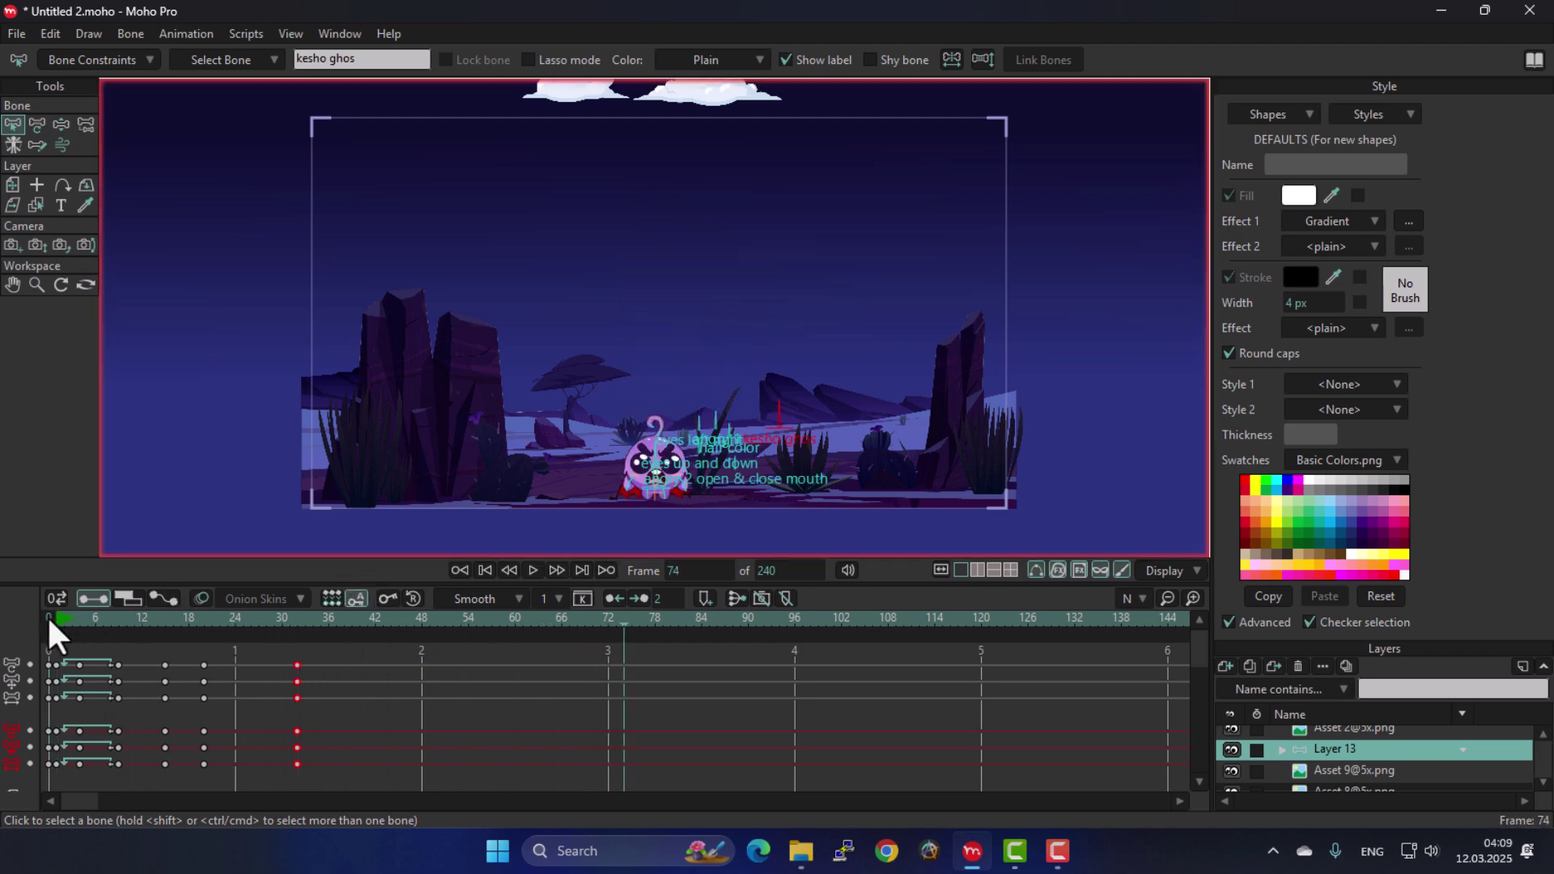
pyautogui.moveTo(75, 618); pyautogui.dragTo(299, 662)
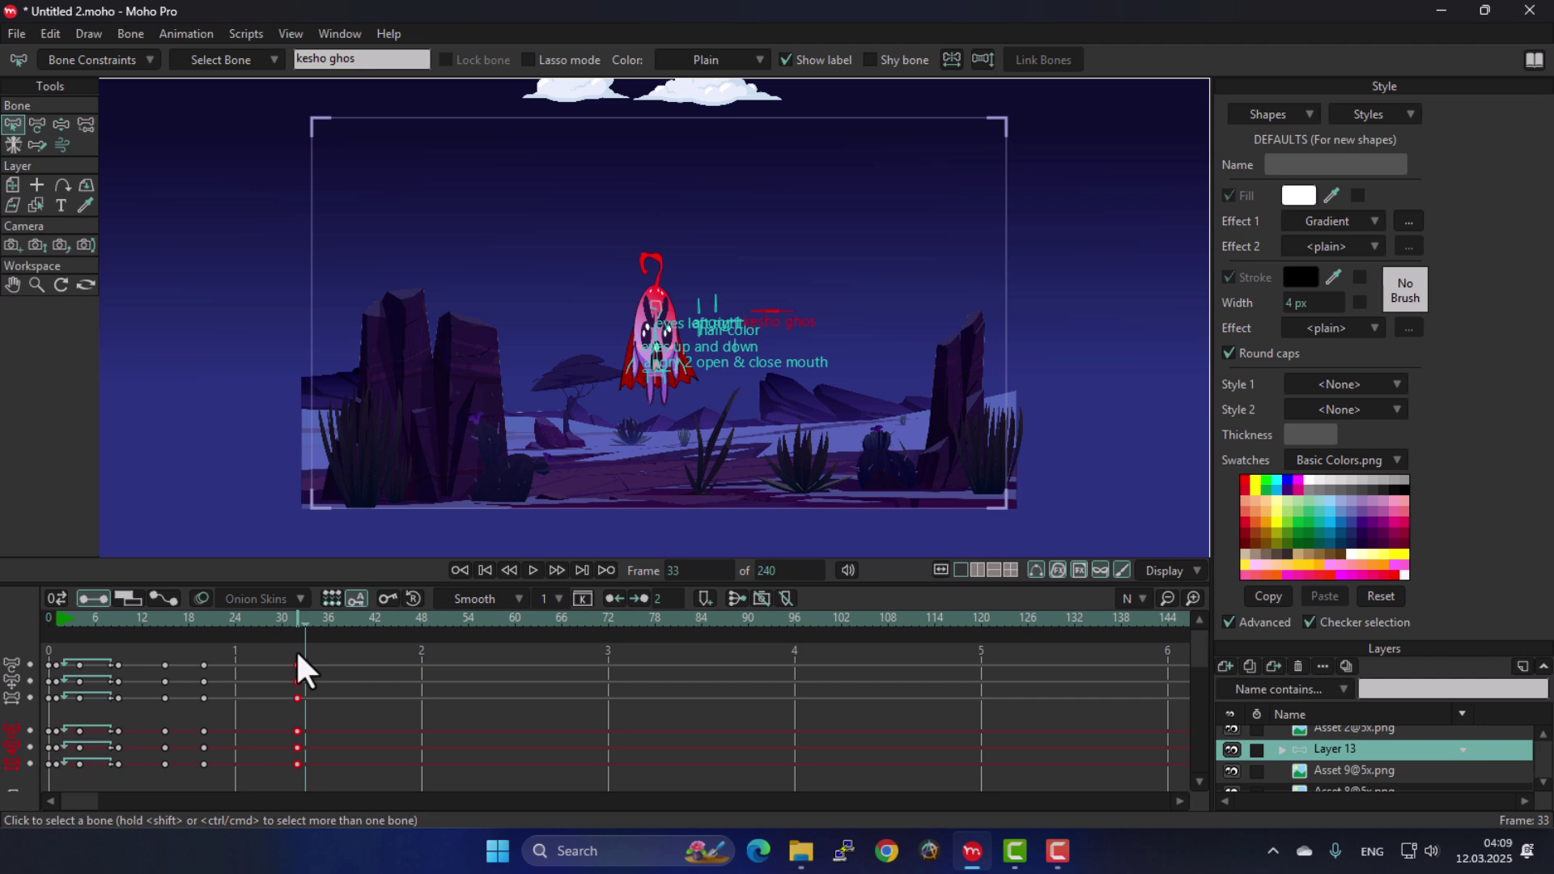
pyautogui.click(47, 615)
pyautogui.scroll(5, 688, 411)
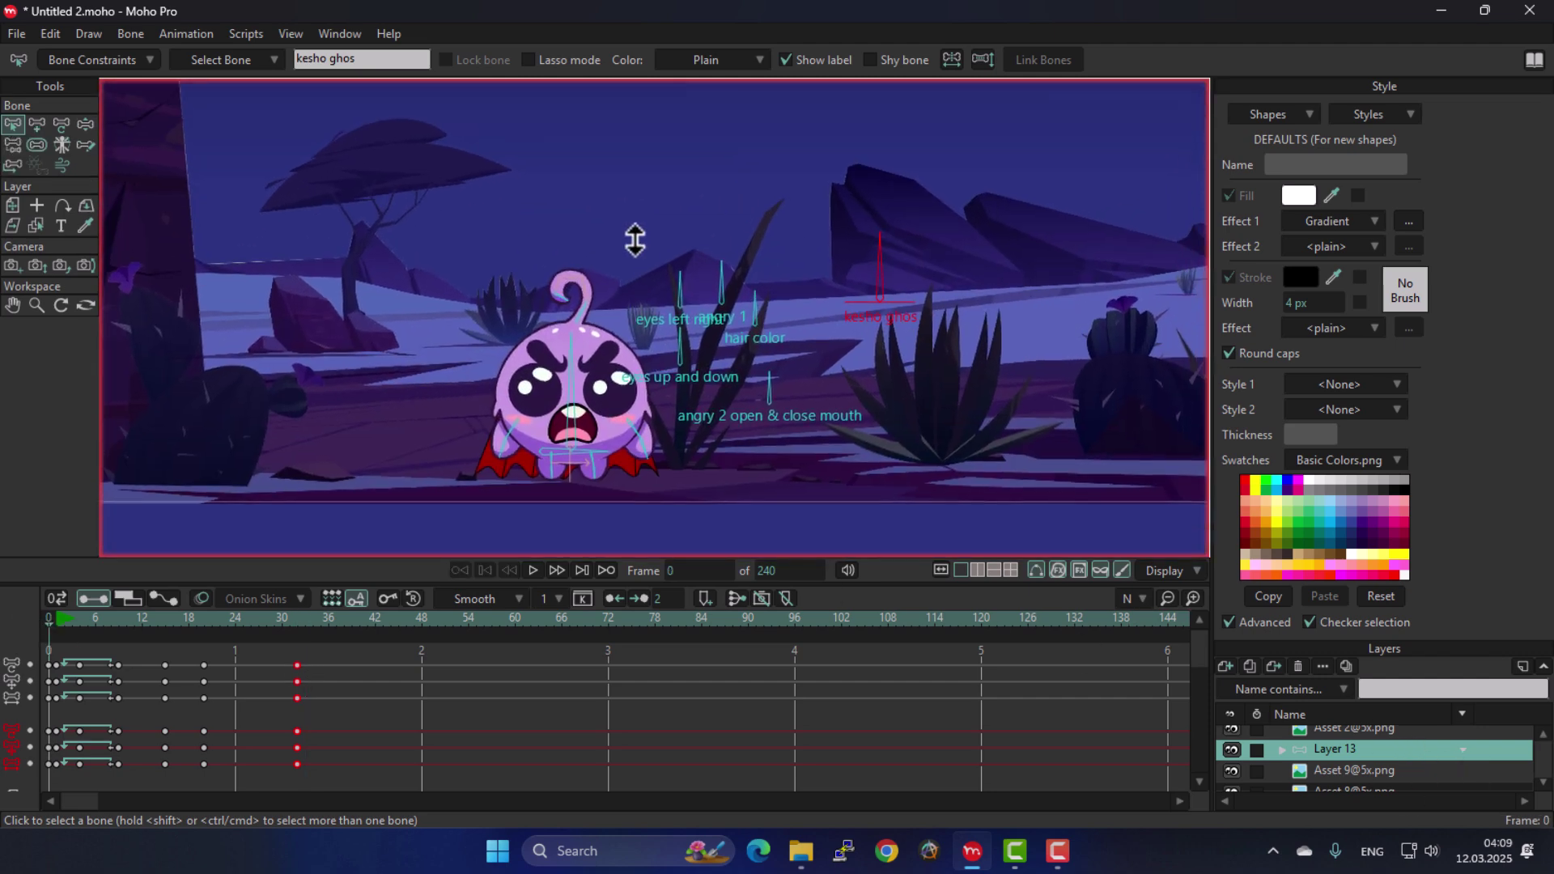
pyautogui.click(1311, 767)
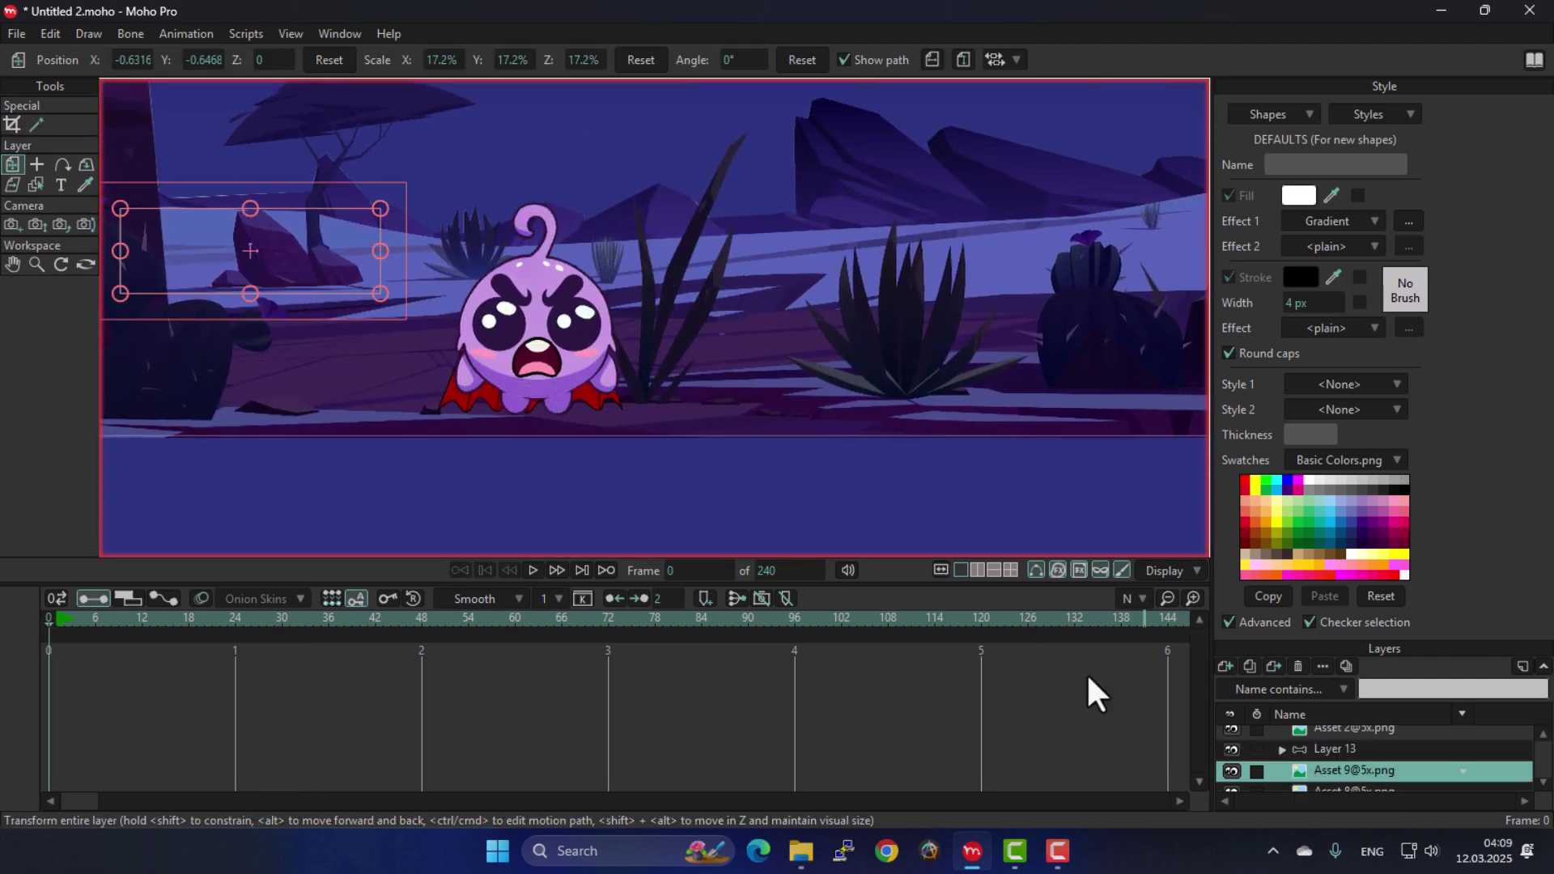
pyautogui.click(333, 27)
pyautogui.click(380, 155)
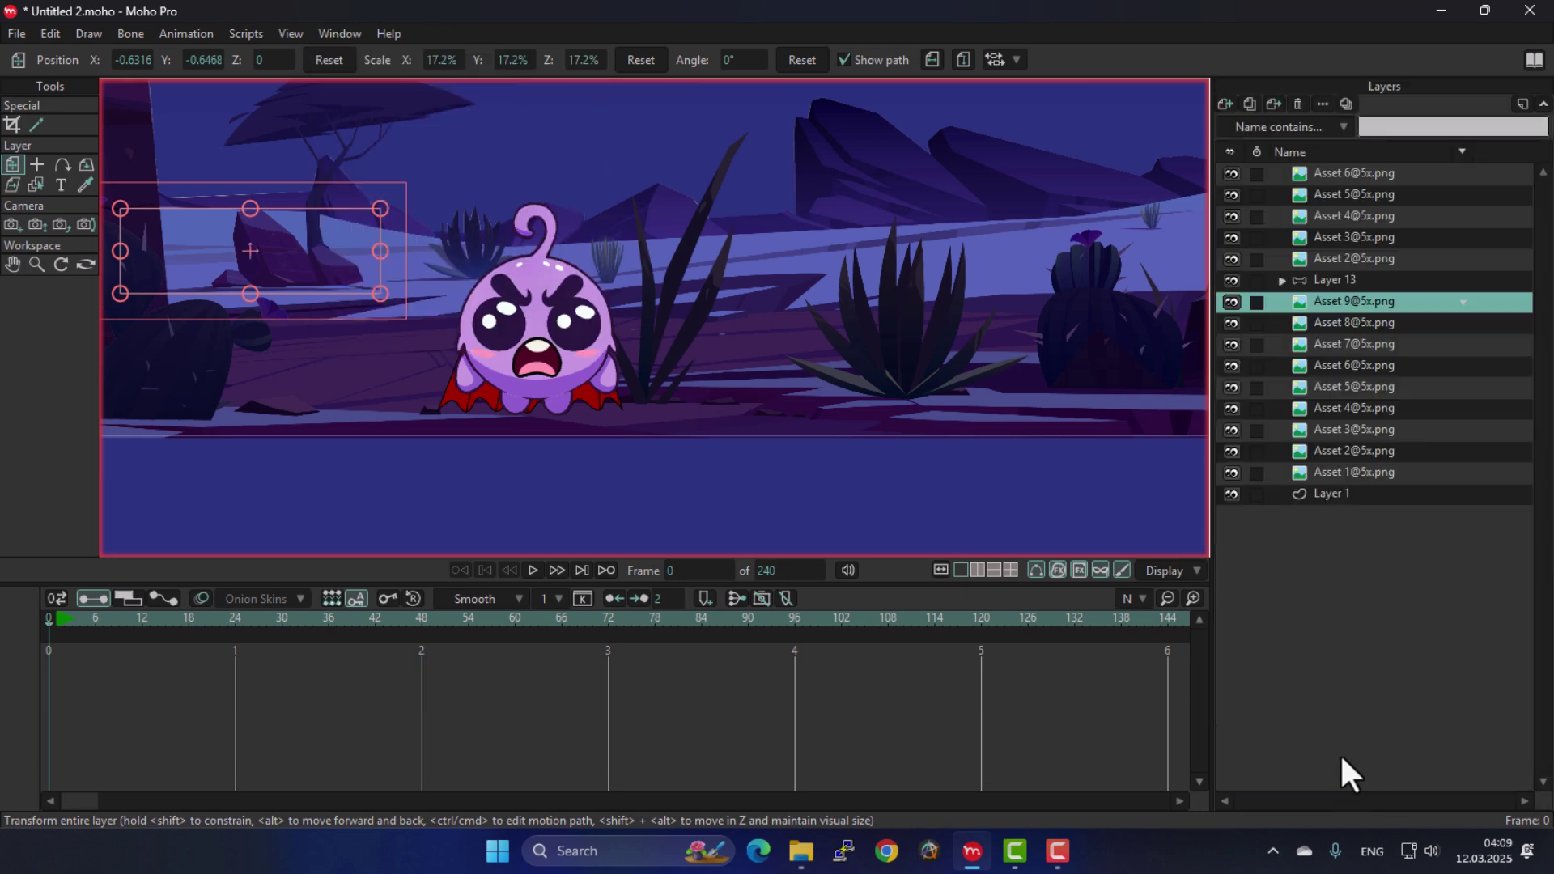
pyautogui.click(1339, 323)
pyautogui.click(1341, 344)
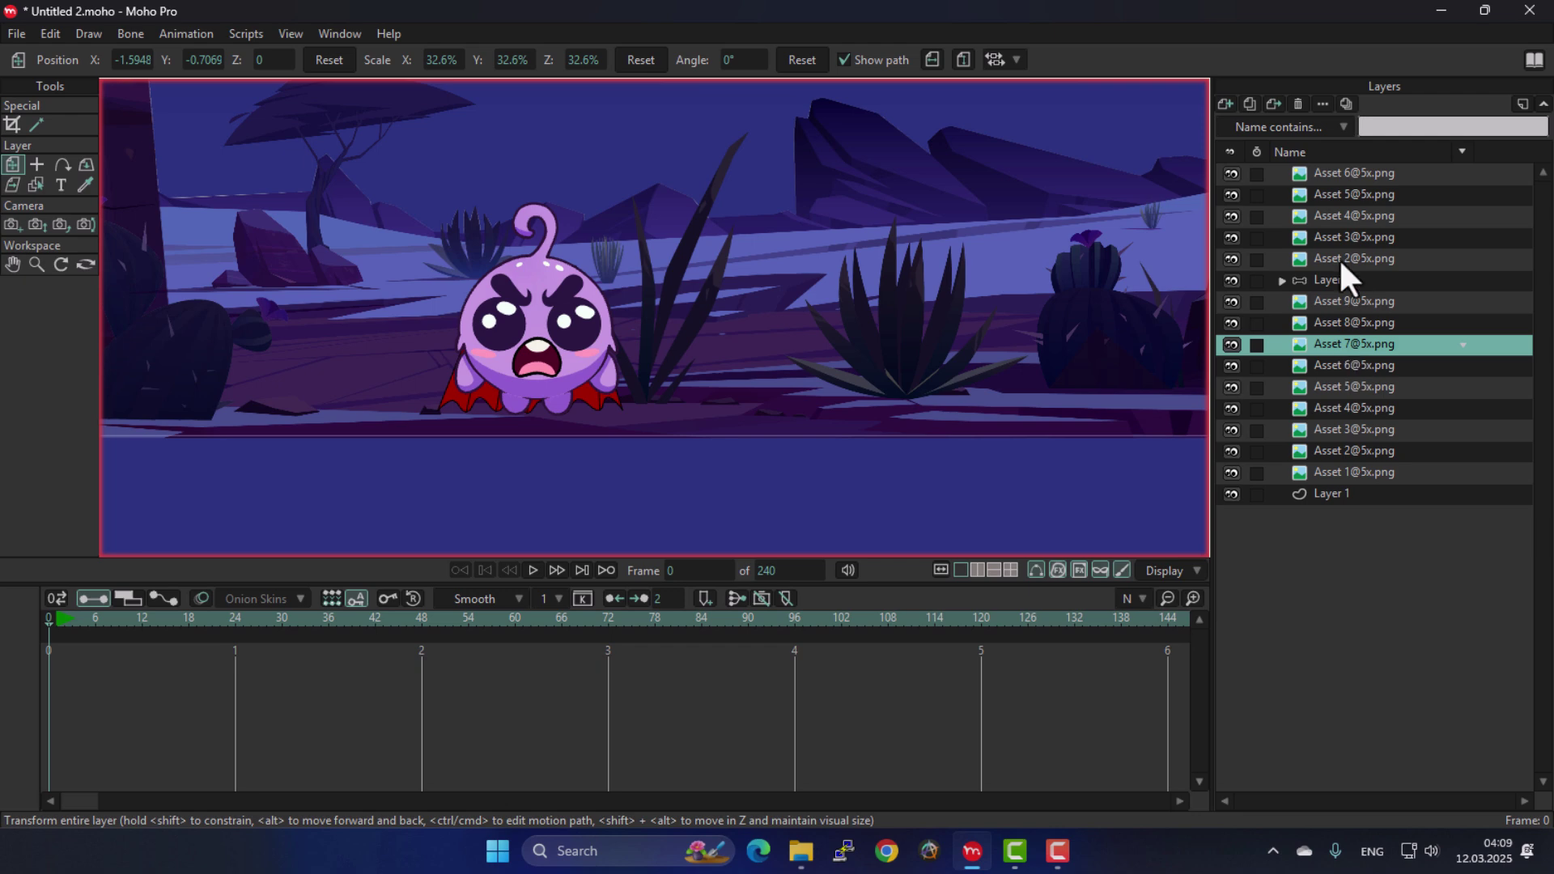
pyautogui.click(1338, 257)
pyautogui.click(1348, 344)
pyautogui.click(1350, 366)
pyautogui.click(1352, 388)
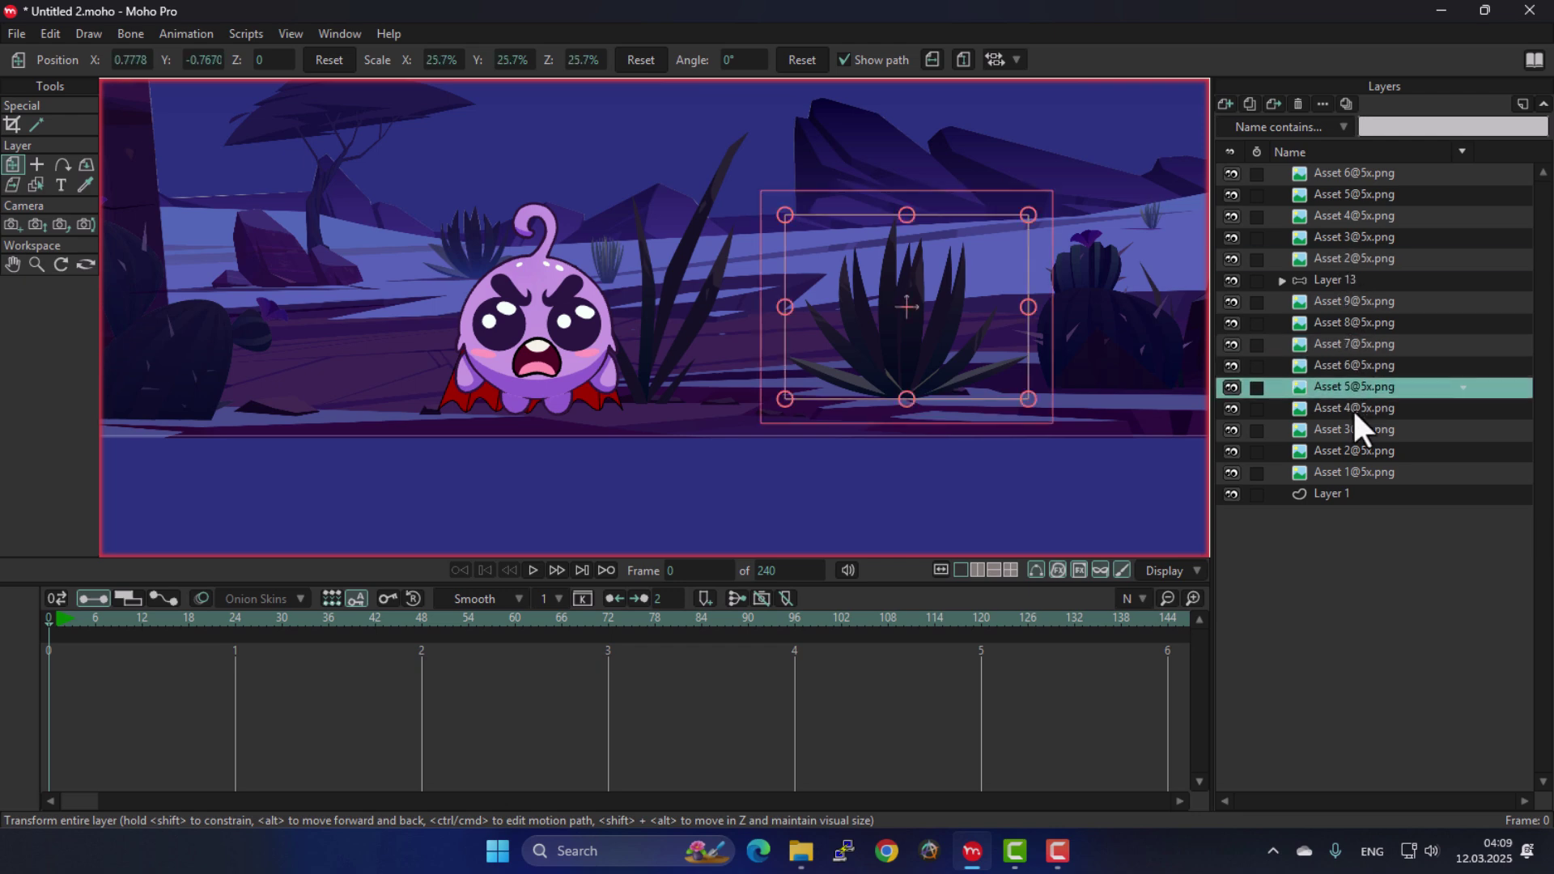
pyautogui.click(1352, 408)
pyautogui.click(1354, 430)
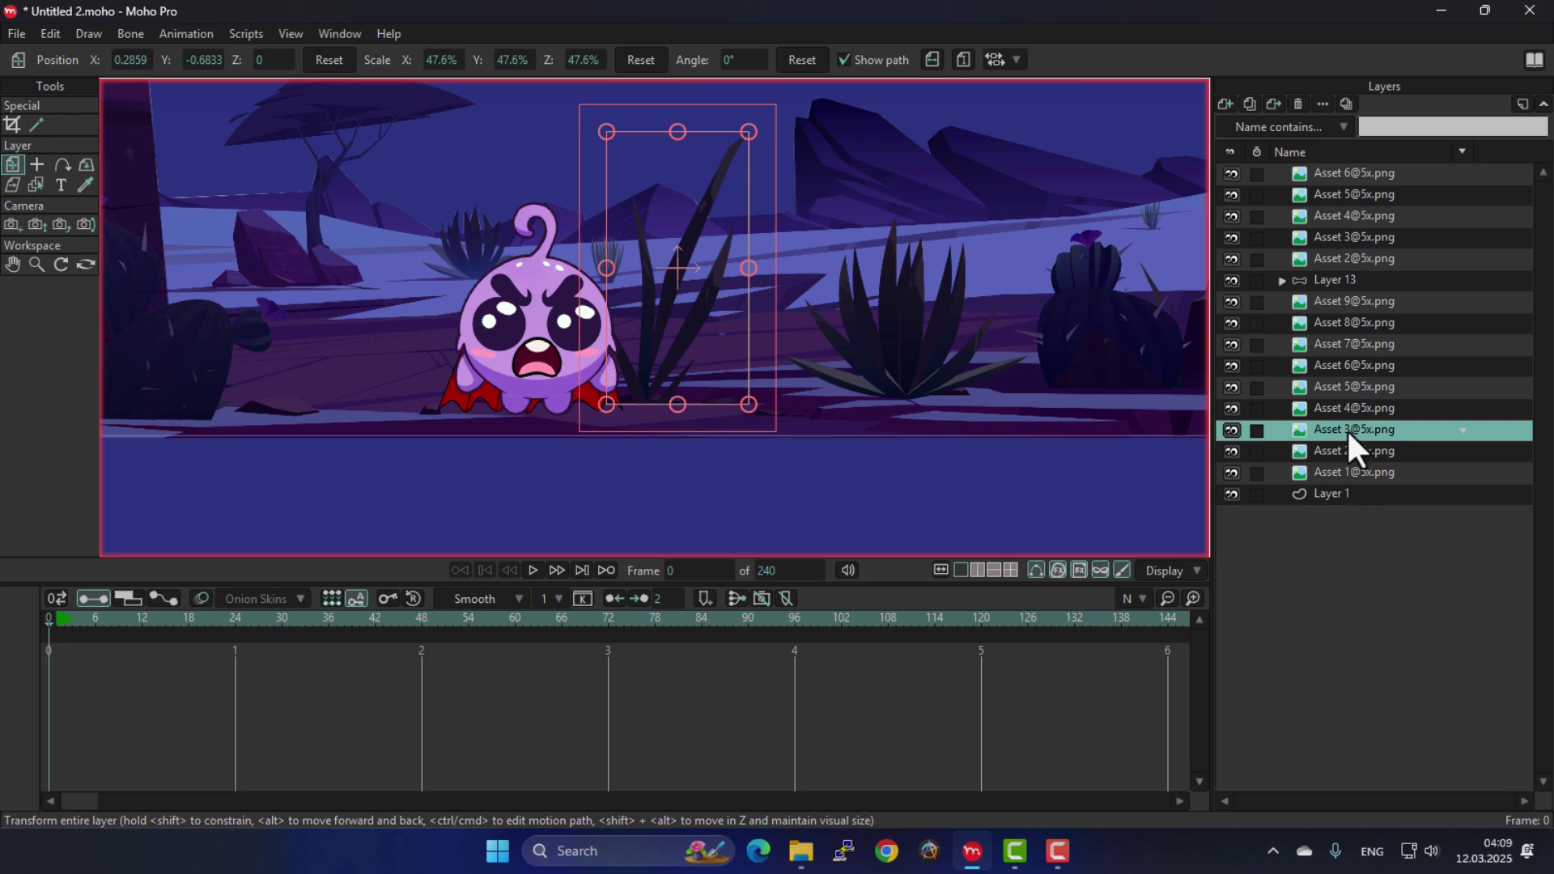
pyautogui.moveTo(1347, 429); pyautogui.dragTo(1349, 271)
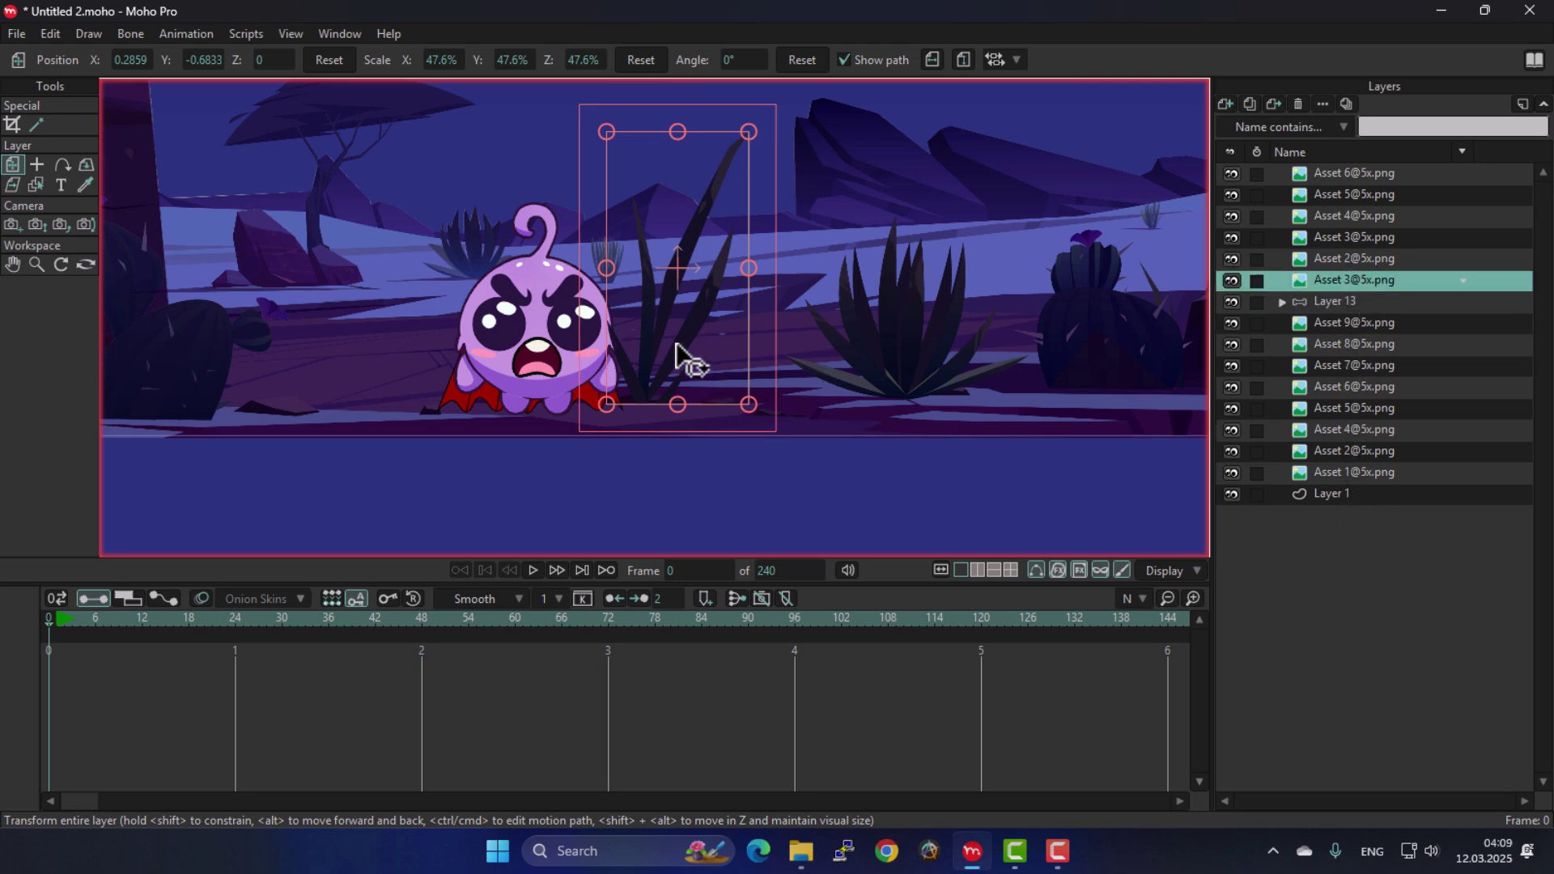
pyautogui.moveTo(683, 350); pyautogui.dragTo(655, 363)
pyautogui.click(1331, 366)
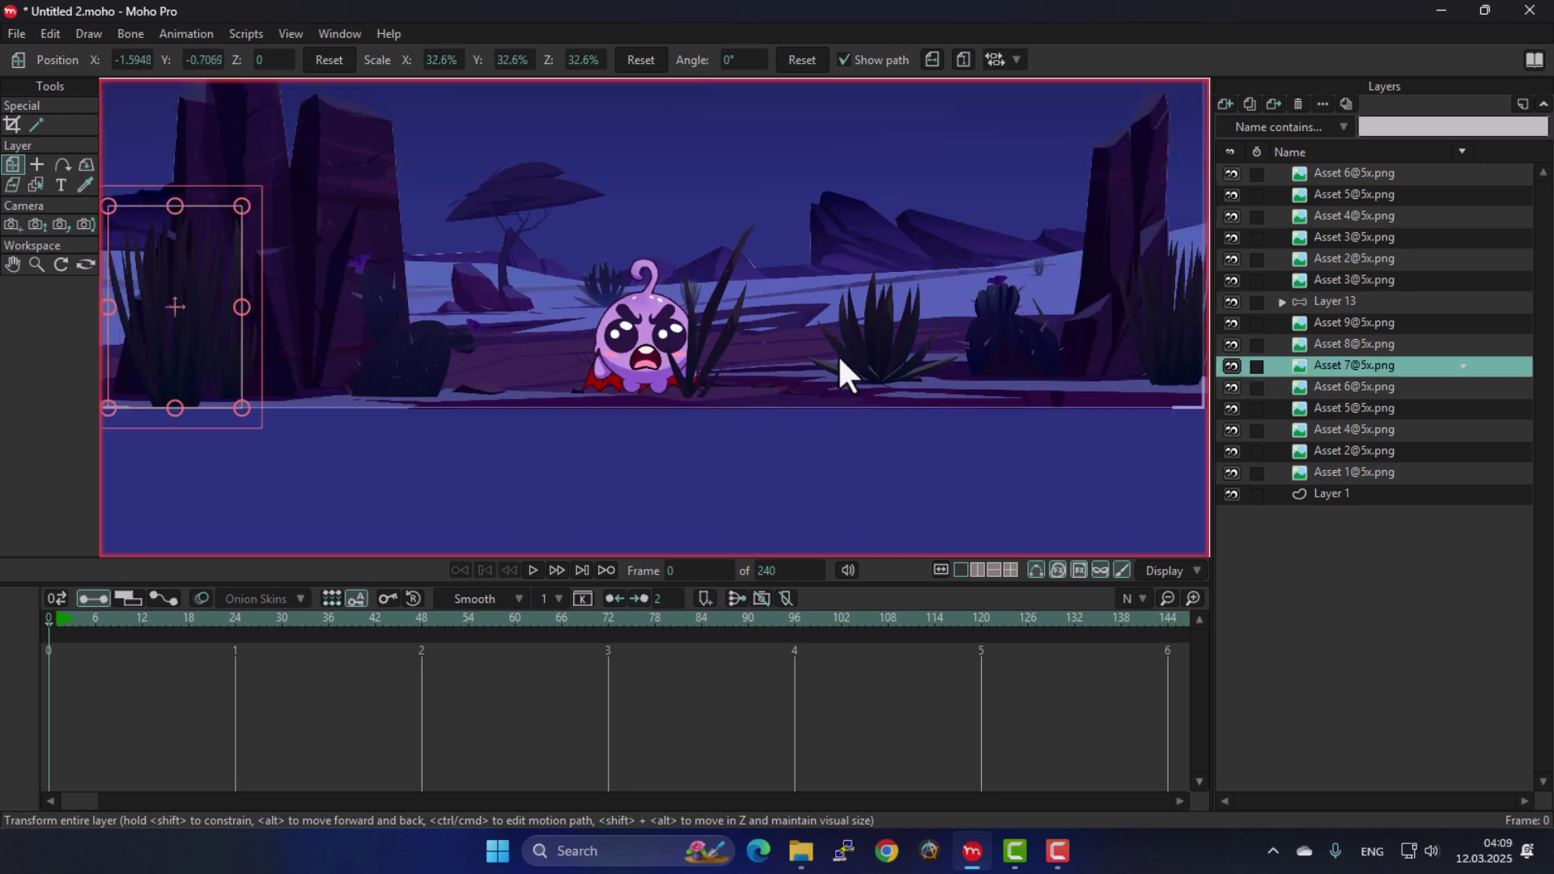
pyautogui.press('space')
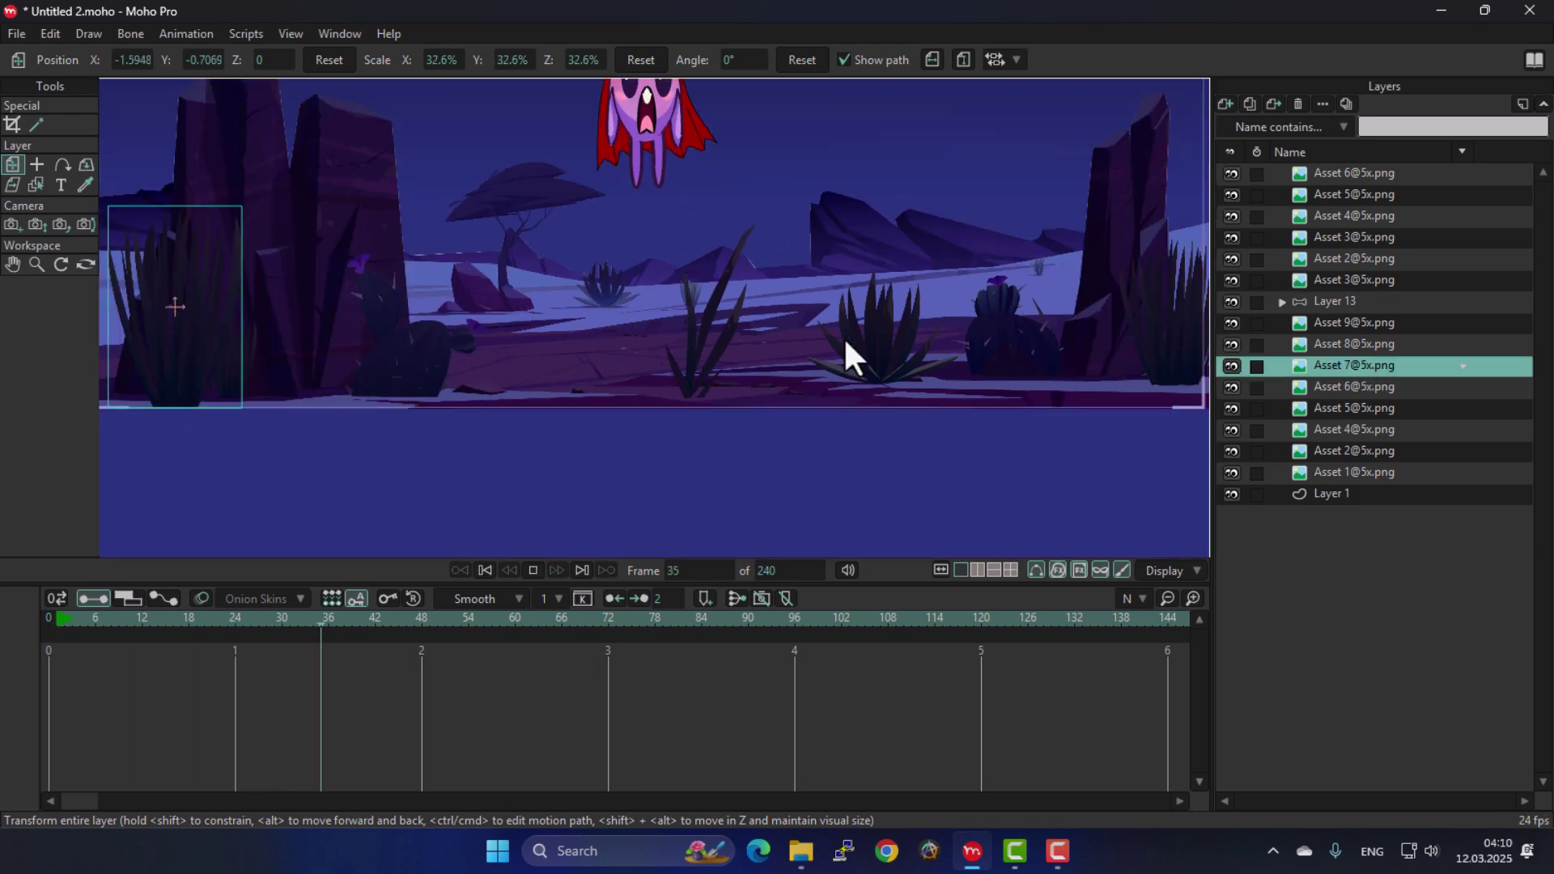
pyautogui.press('space')
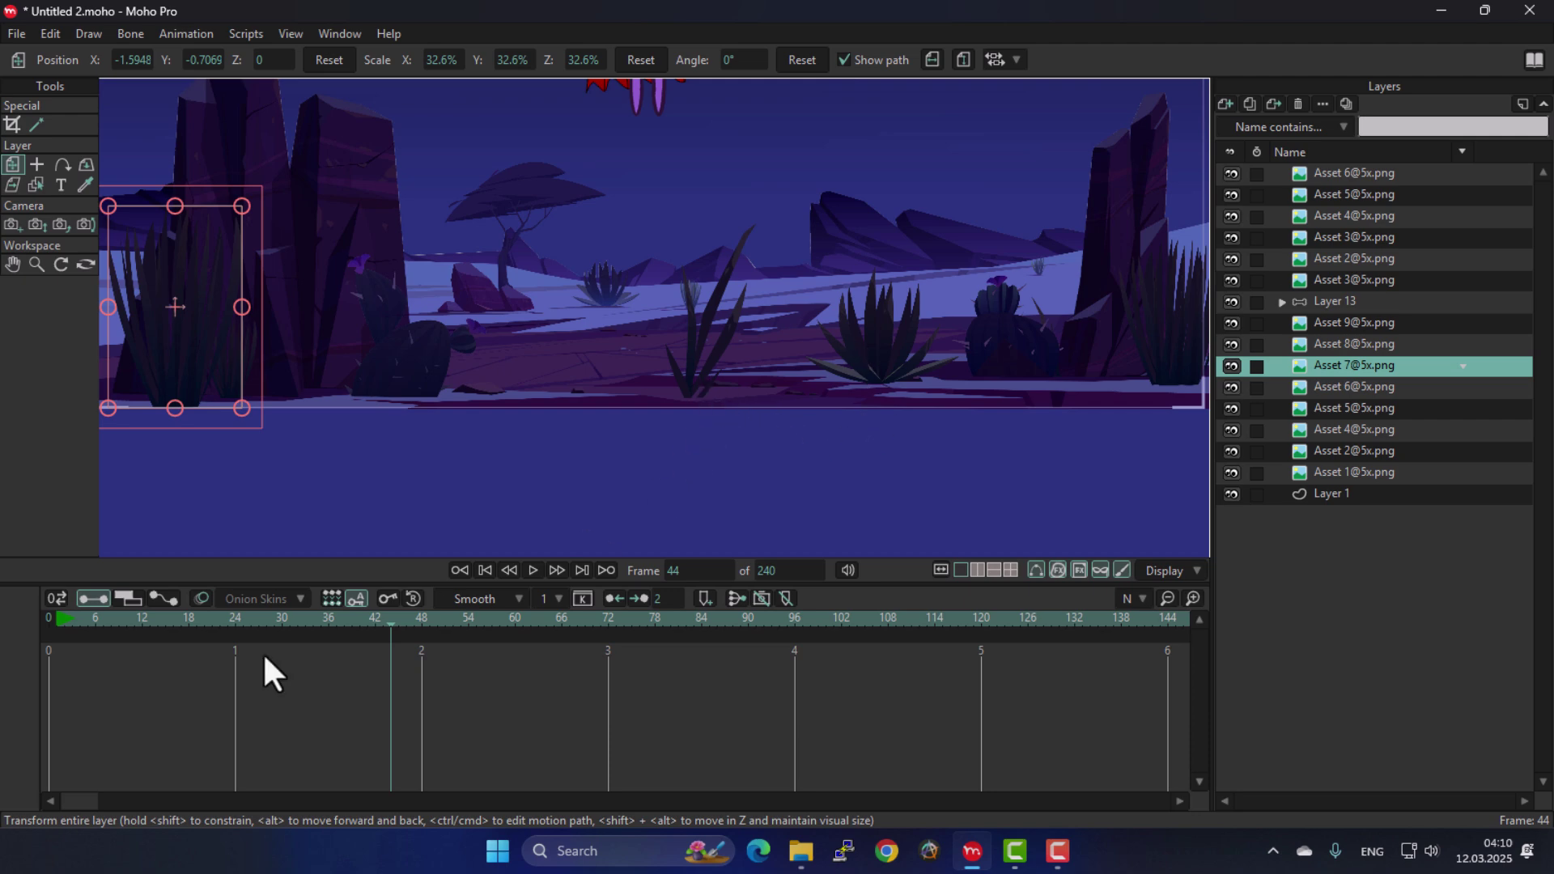
pyautogui.click(47, 620)
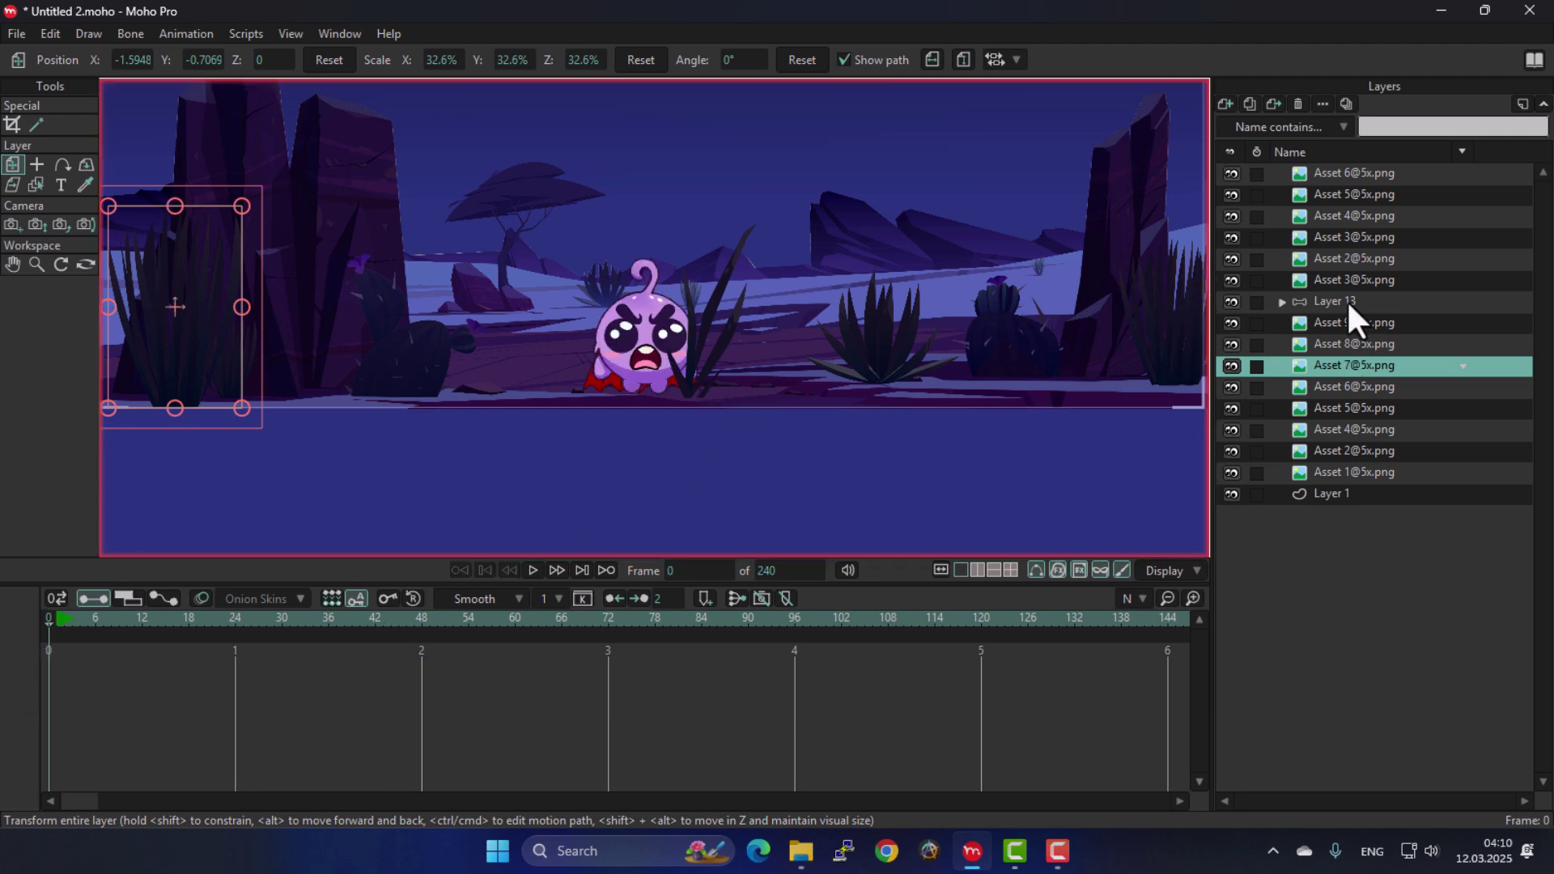
pyautogui.moveTo(1342, 280); pyautogui.dragTo(1374, 346)
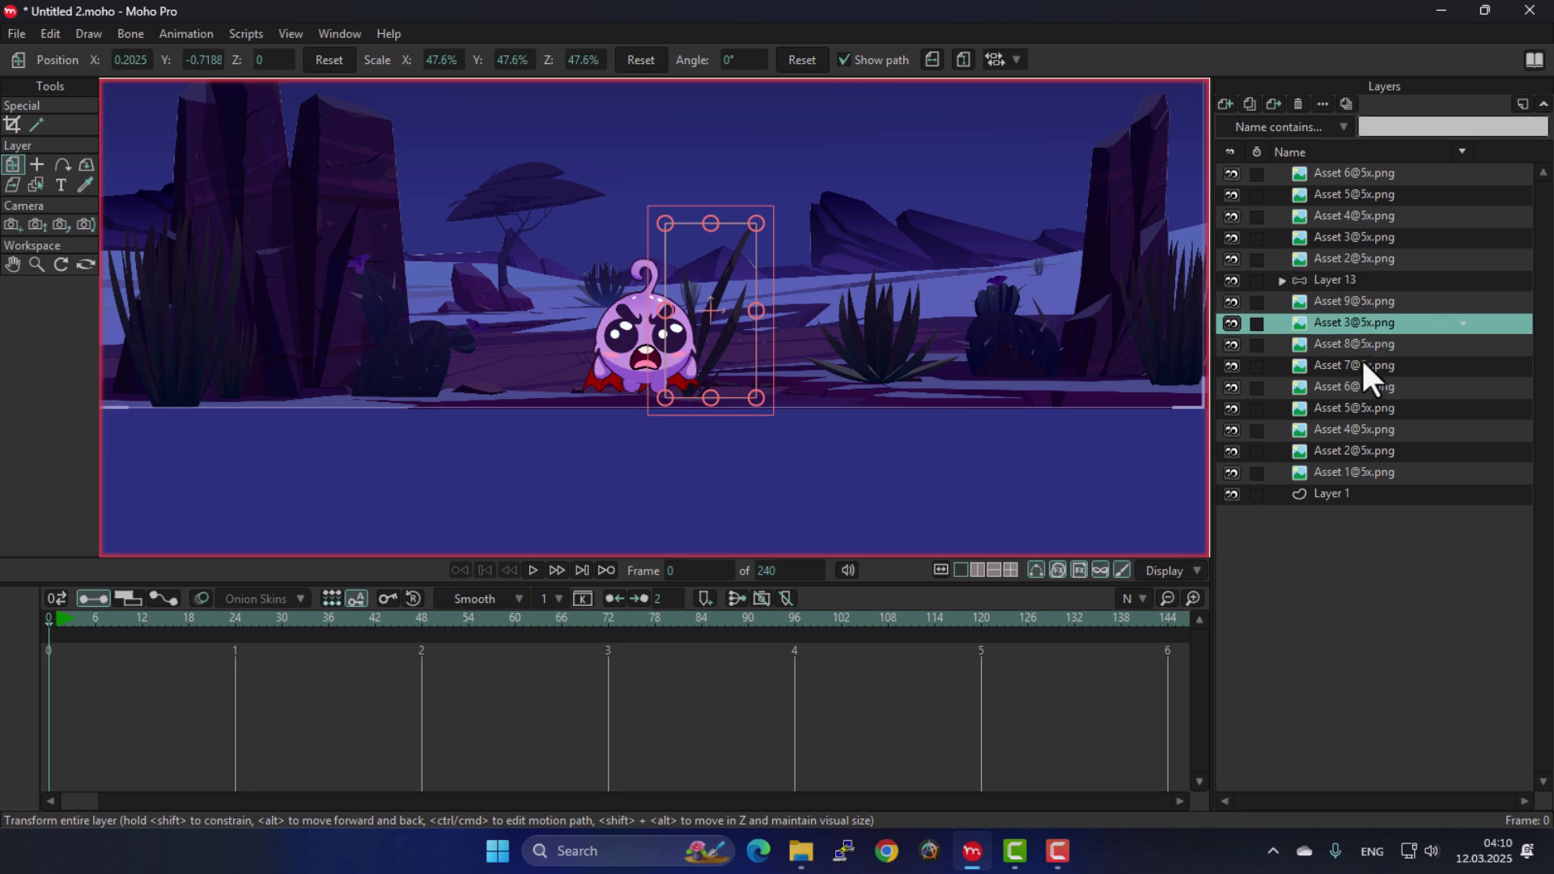
pyautogui.click(1363, 426)
pyautogui.scroll(-3, 347, 305)
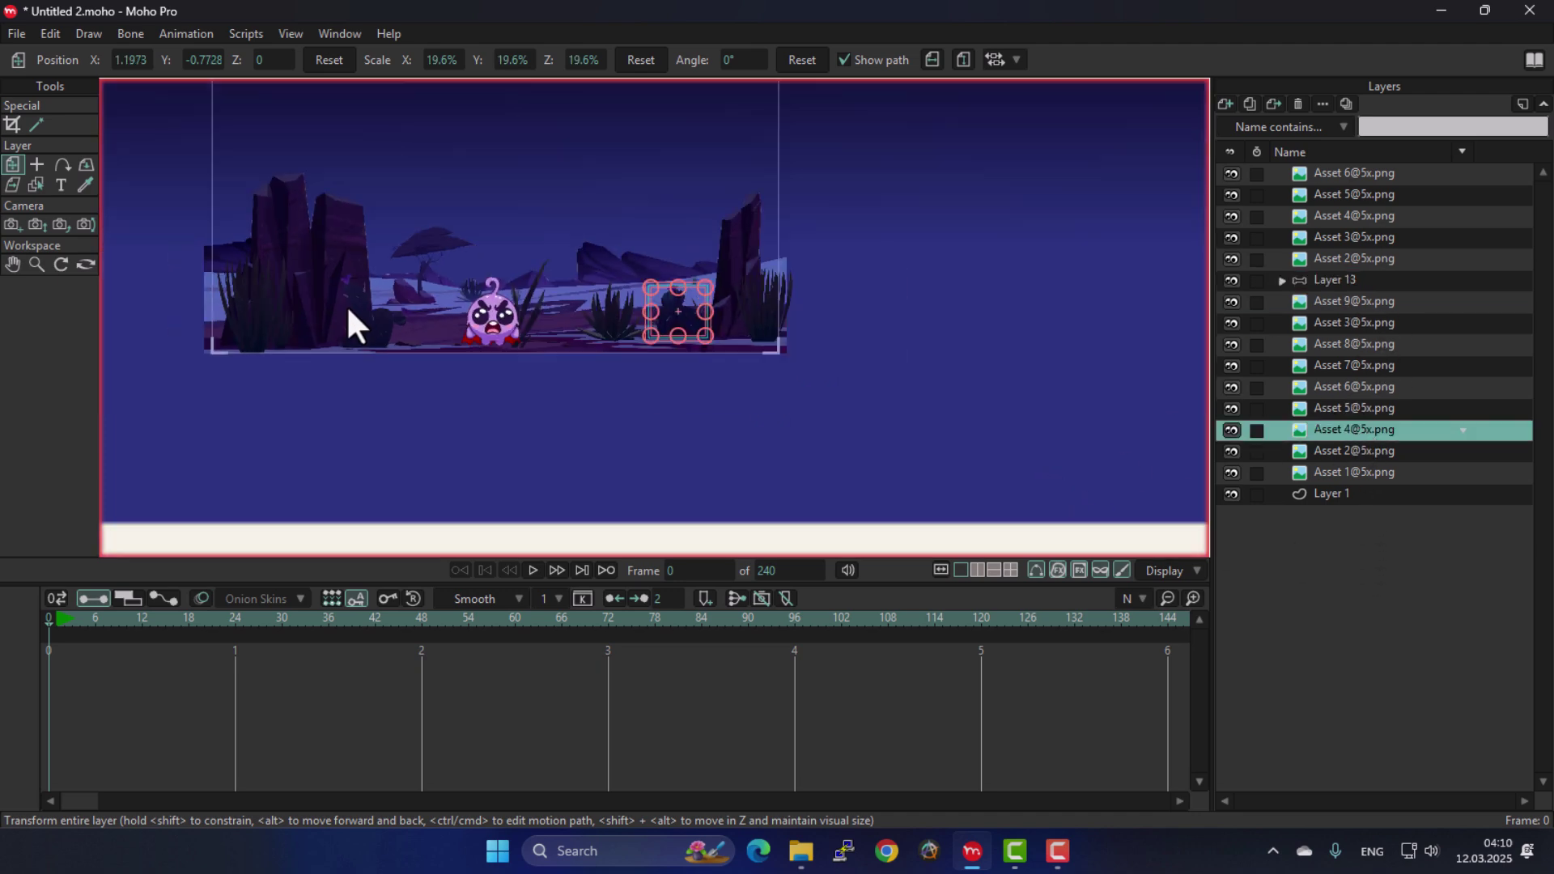
pyautogui.moveTo(366, 254); pyautogui.dragTo(447, 437)
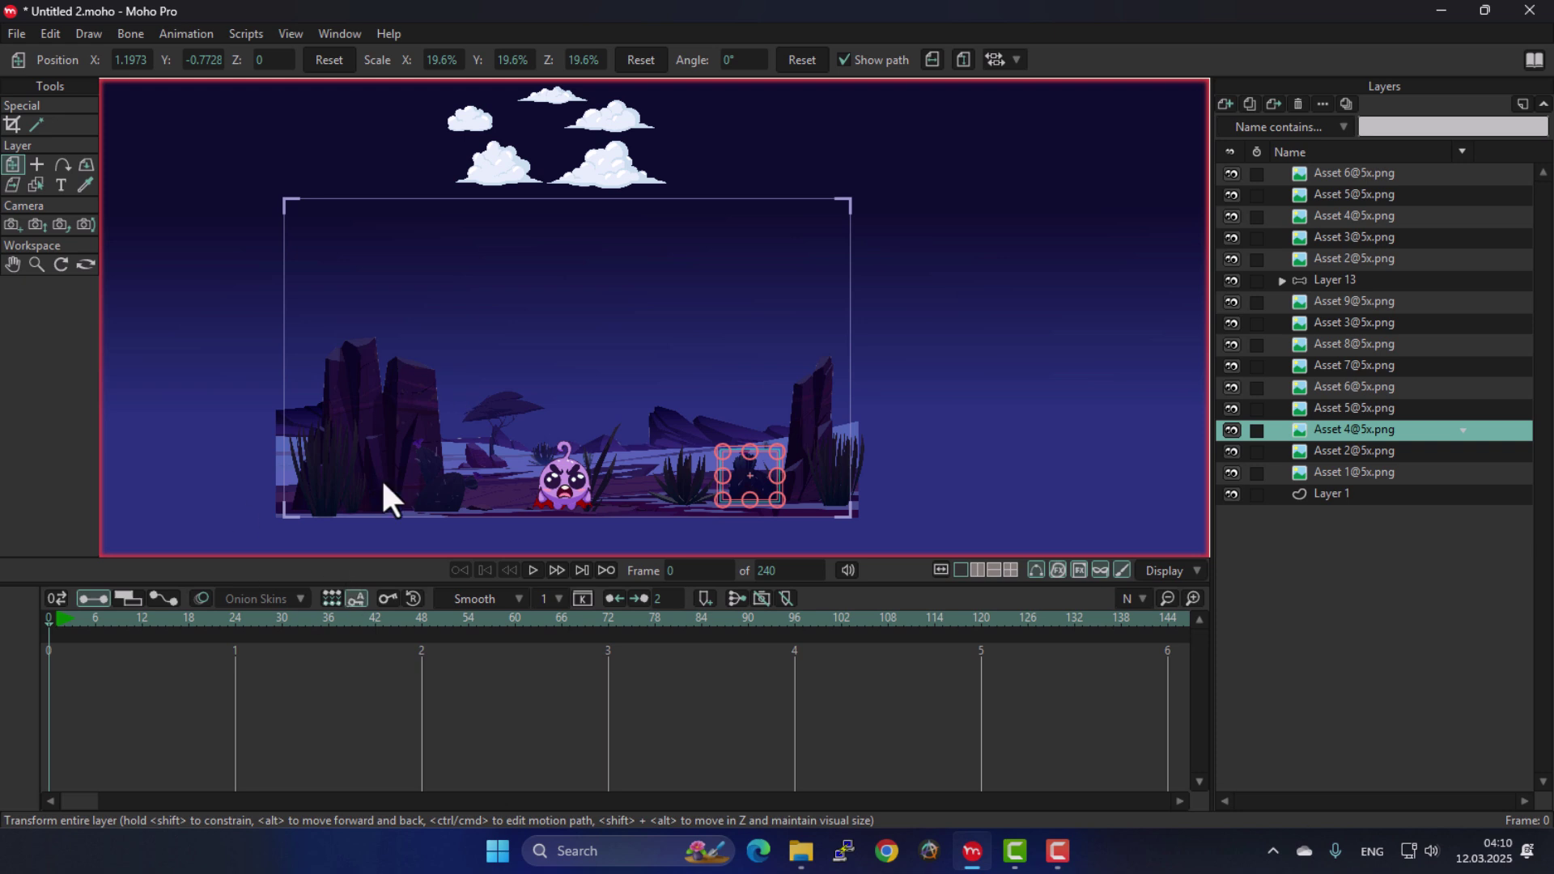
pyautogui.scroll(3, 381, 478)
pyautogui.moveTo(828, 480); pyautogui.dragTo(787, 461)
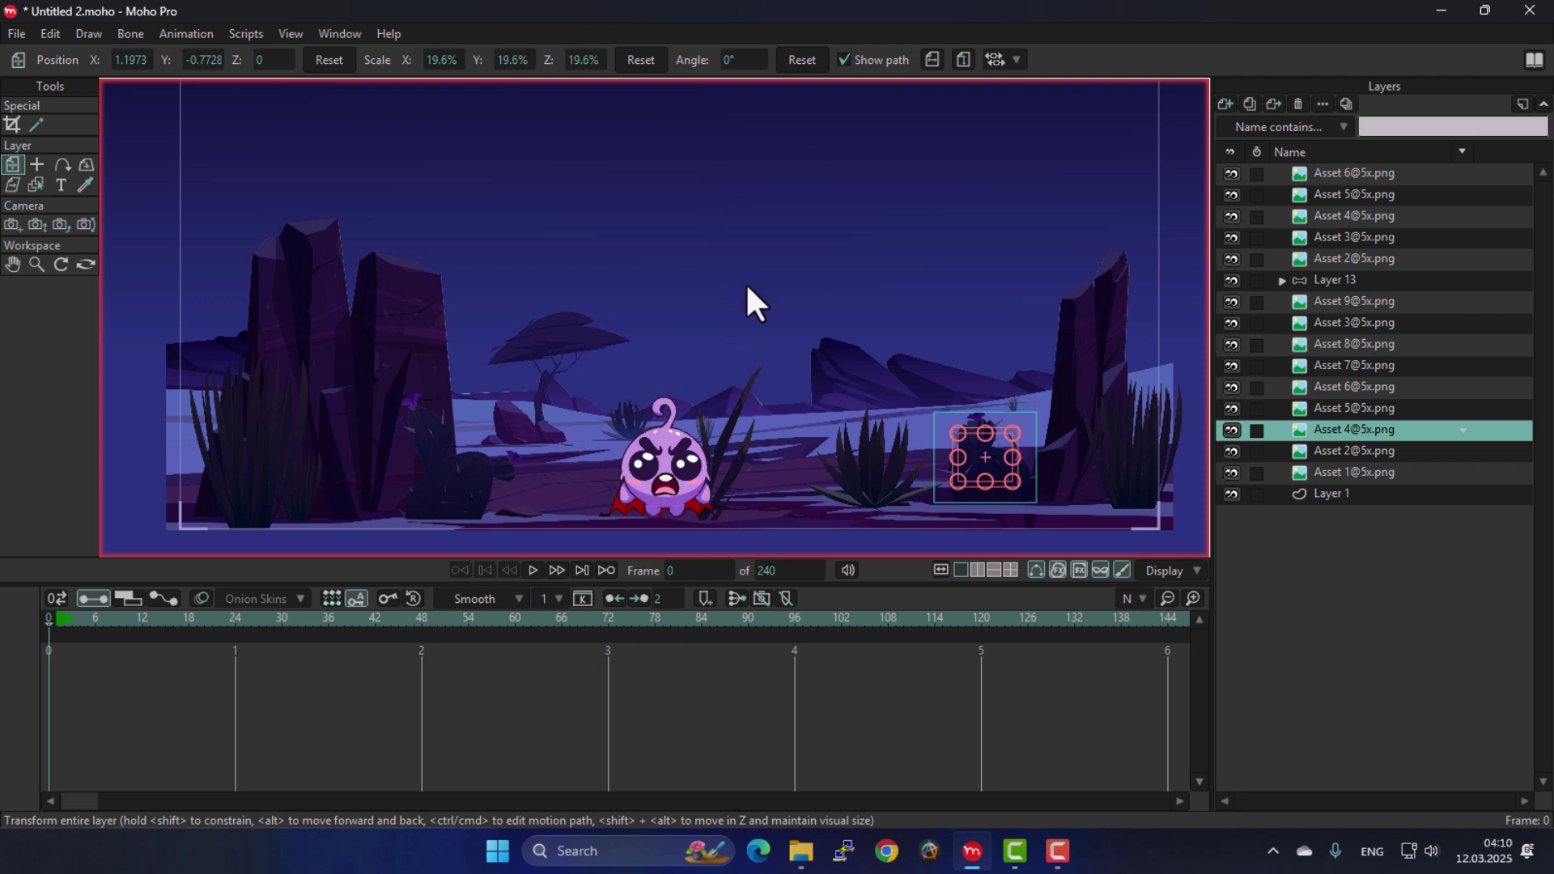
pyautogui.scroll(-3, 721, 260)
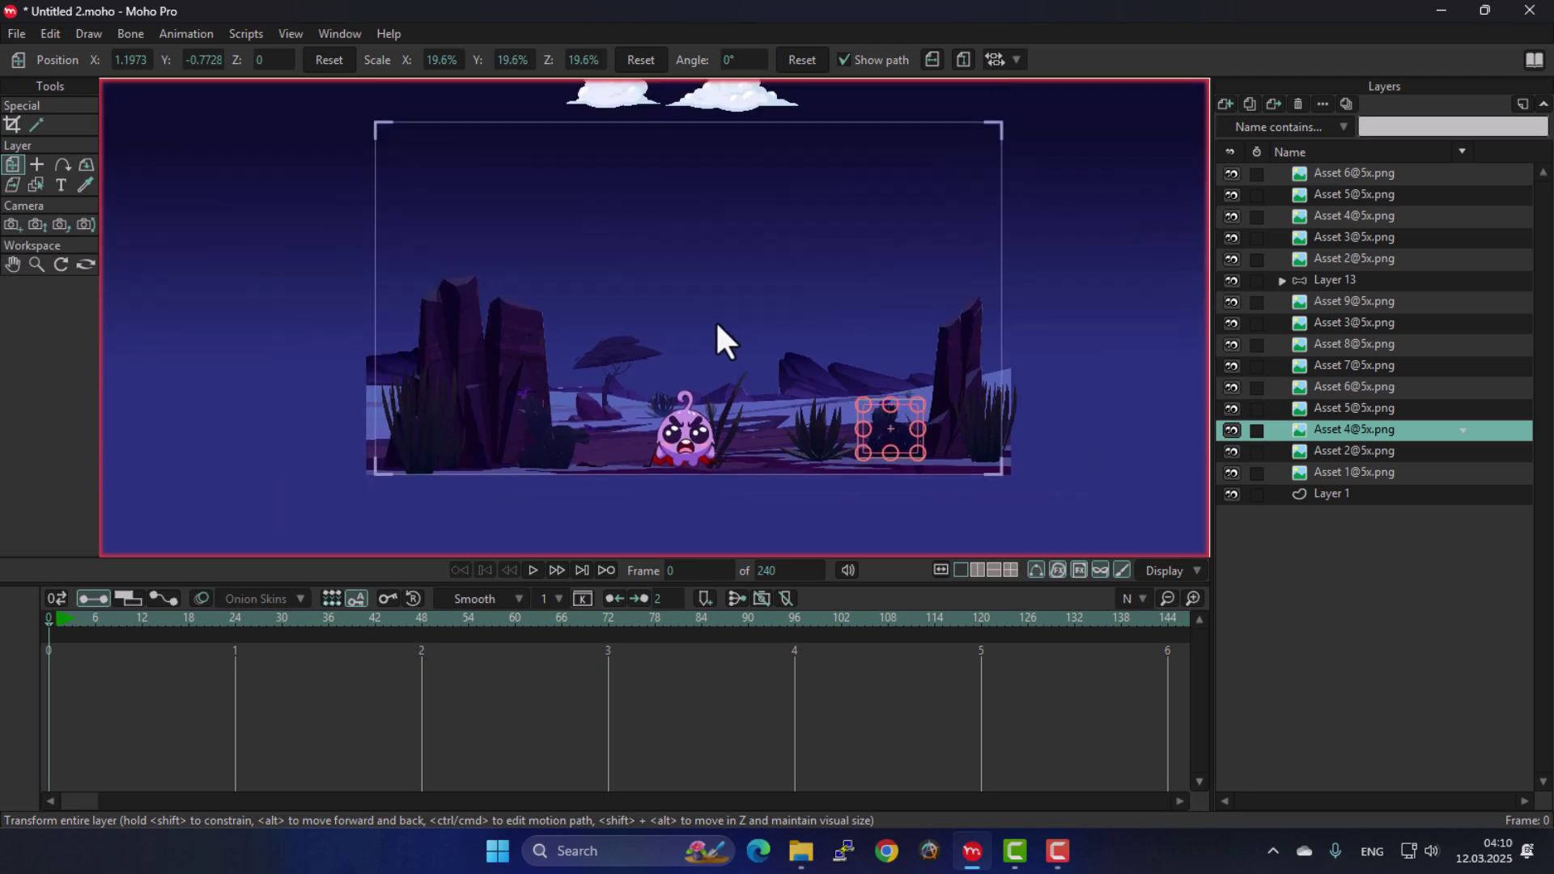